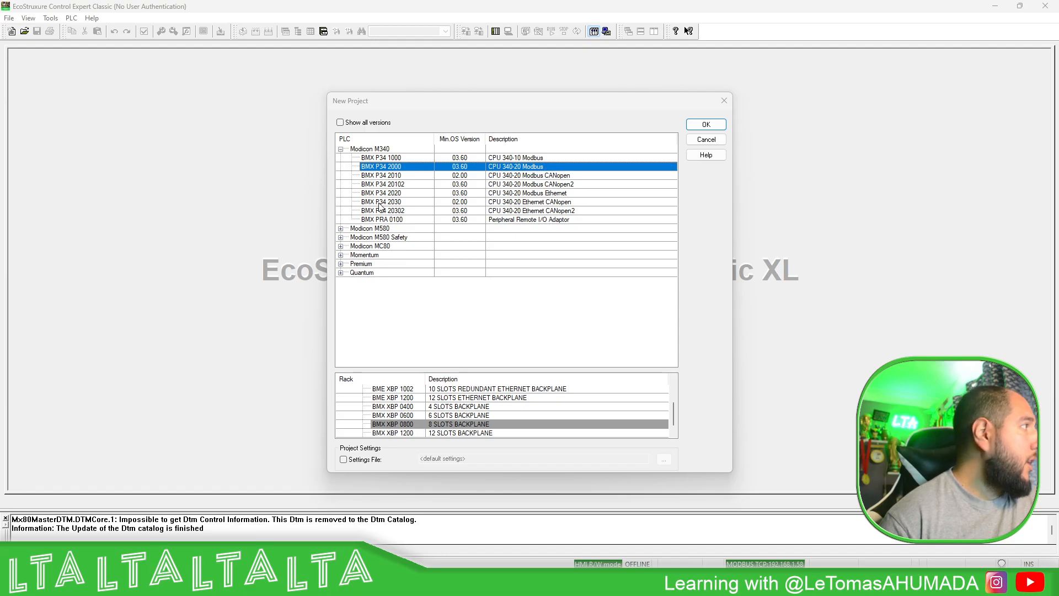
# - Create the project with the Modicon M340 CPU BMX P34 20302 and the 4-slot backplane BMX XBP 0400
pyautogui.click(404, 186)
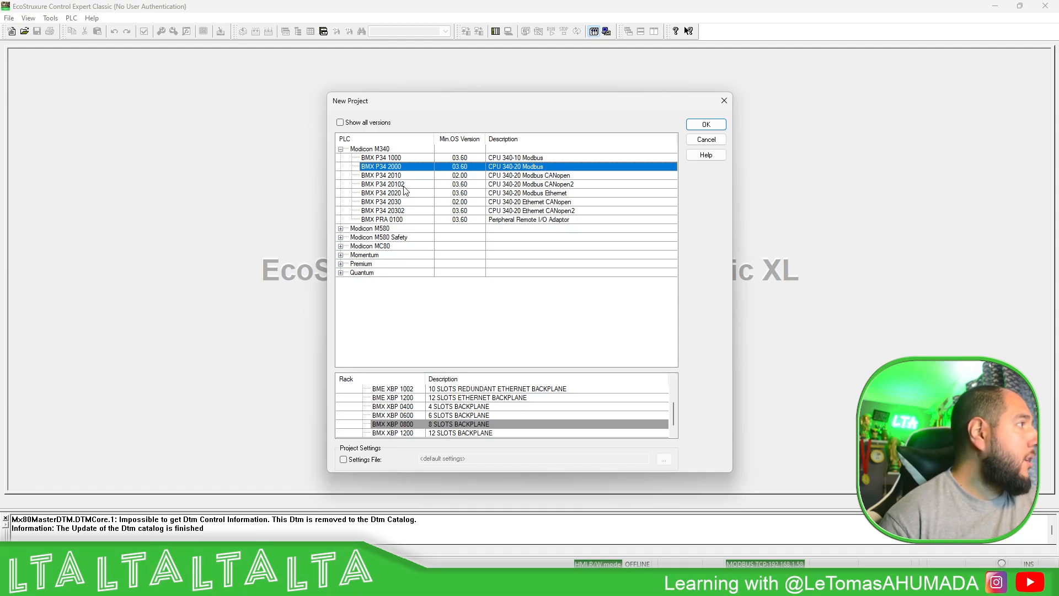
pyautogui.click(400, 211)
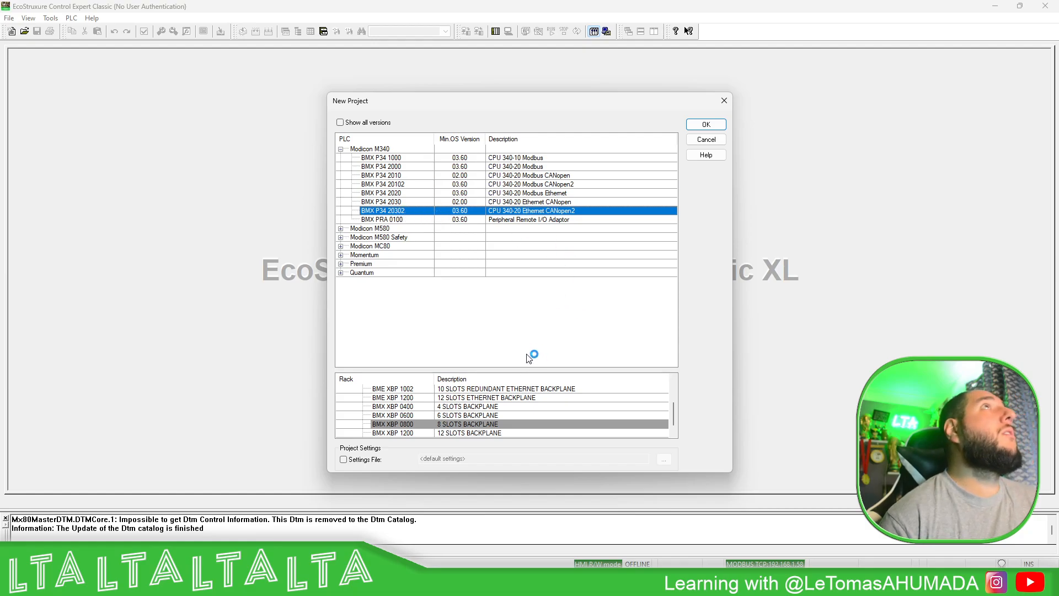
pyautogui.click(389, 408)
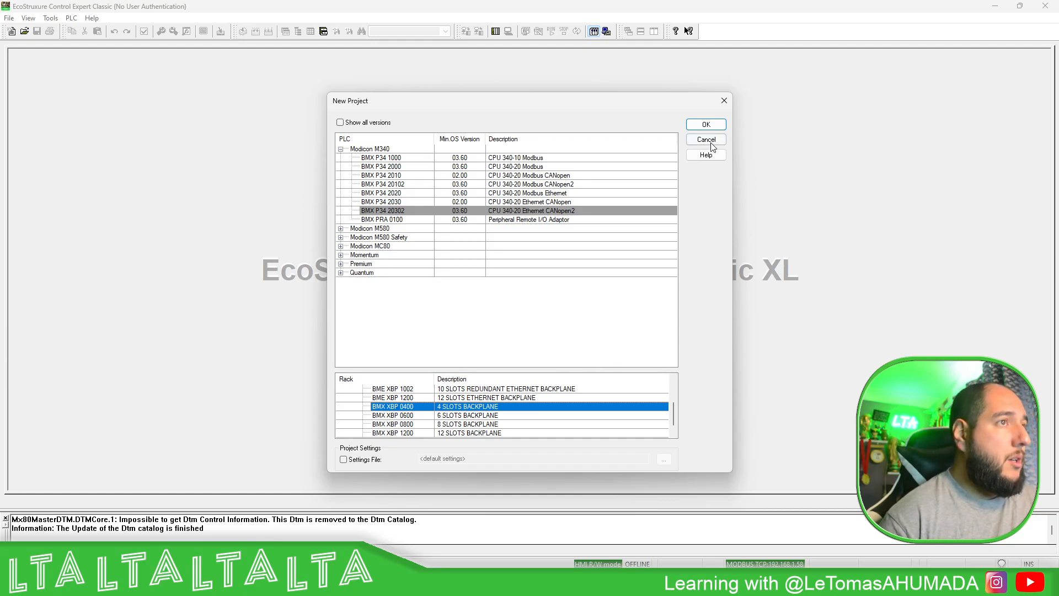
pyautogui.click(709, 124)
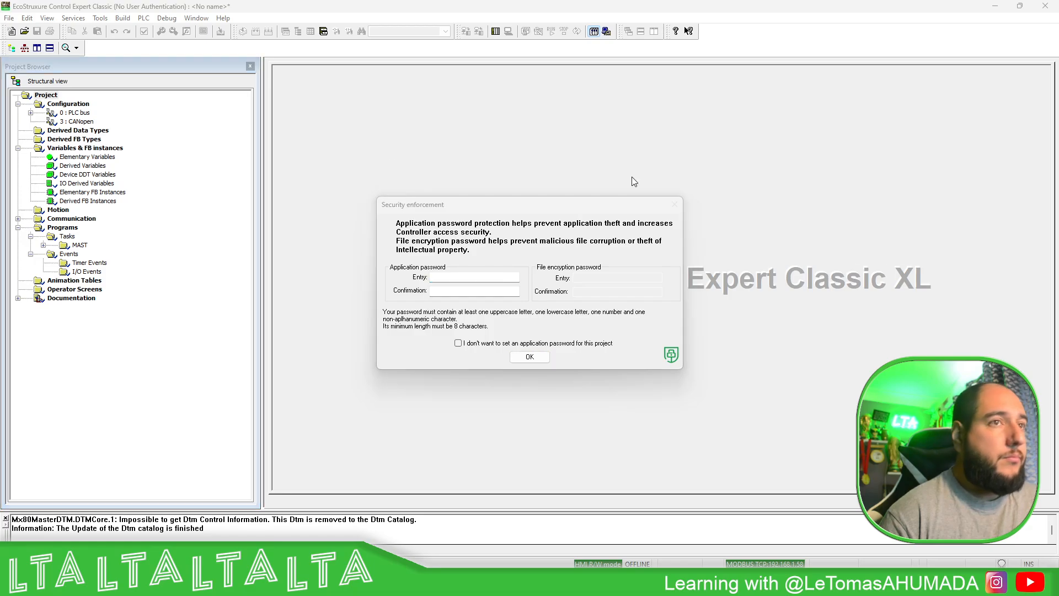
# - Opt out of setting an application password in the security enforcement dialog and accept the warning
pyautogui.click(458, 343)
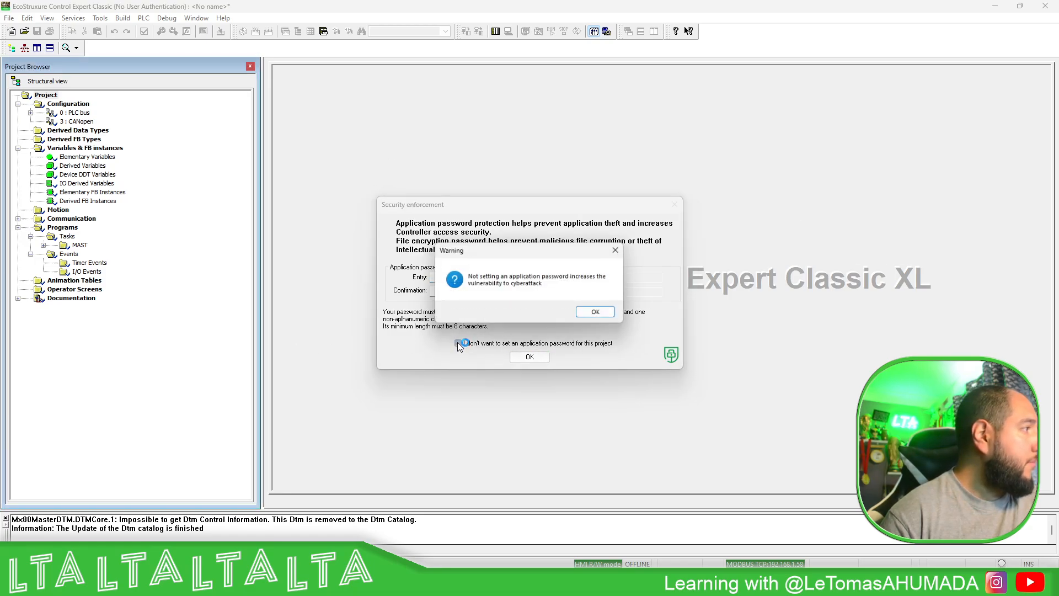
pyautogui.click(598, 313)
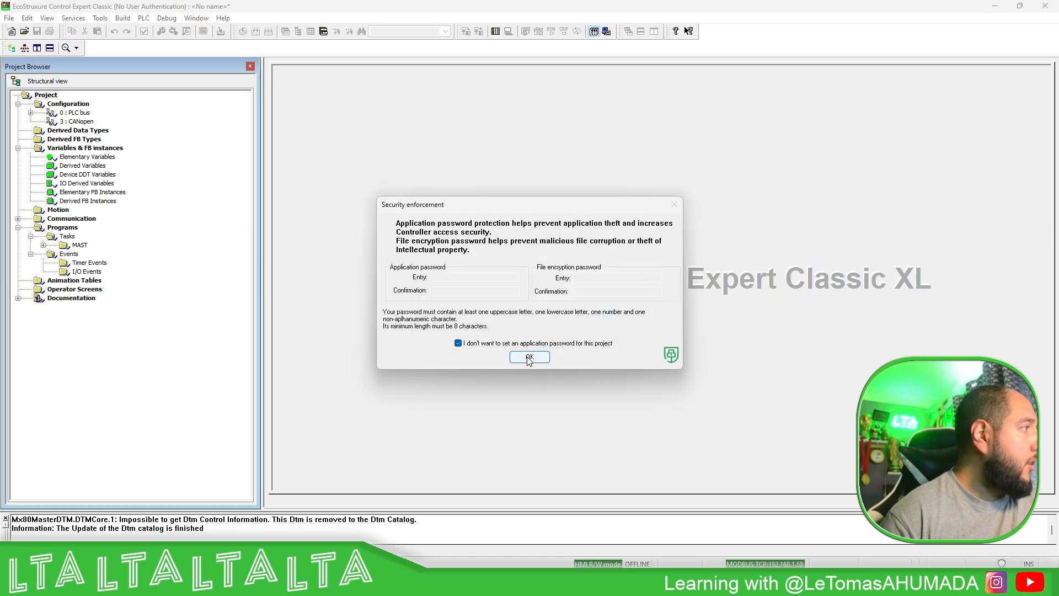
pyautogui.click(528, 358)
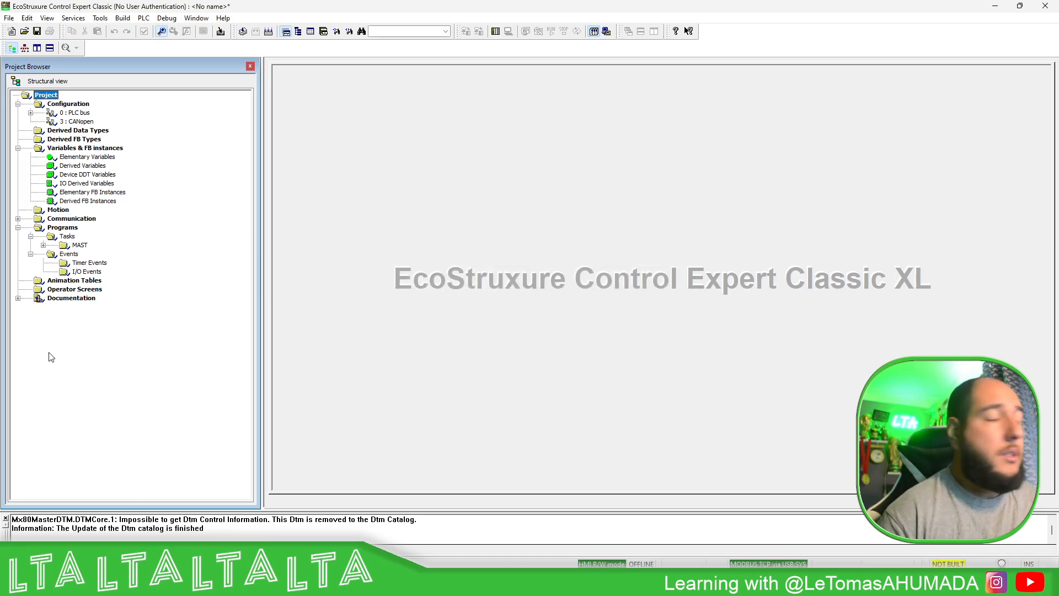
# - Set an application password in the project's Project & Controller Protection properties, entering and confirming the new password
pyautogui.rightClick(50, 98)
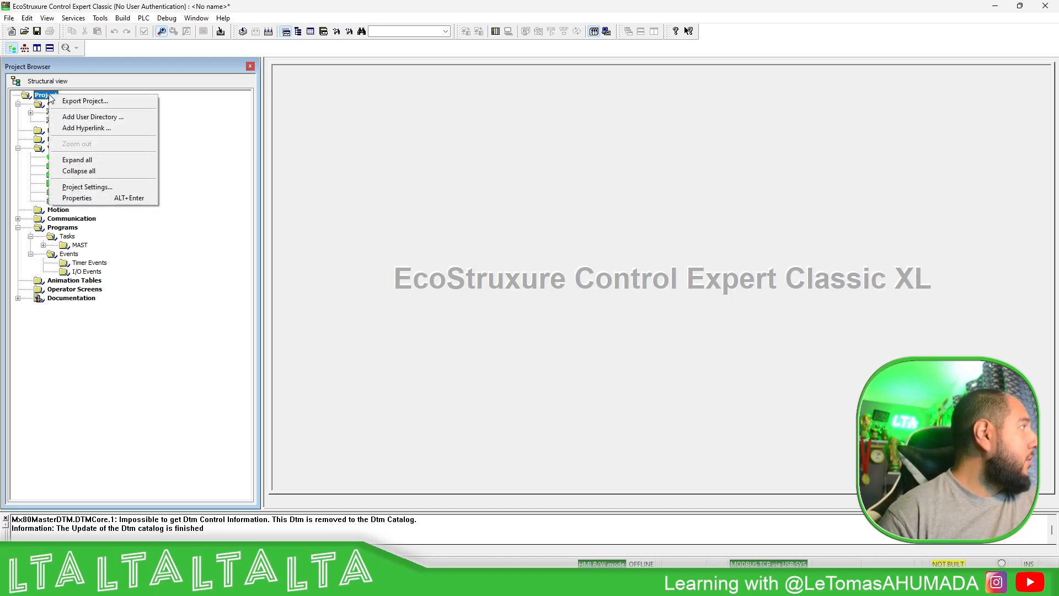
pyautogui.click(77, 199)
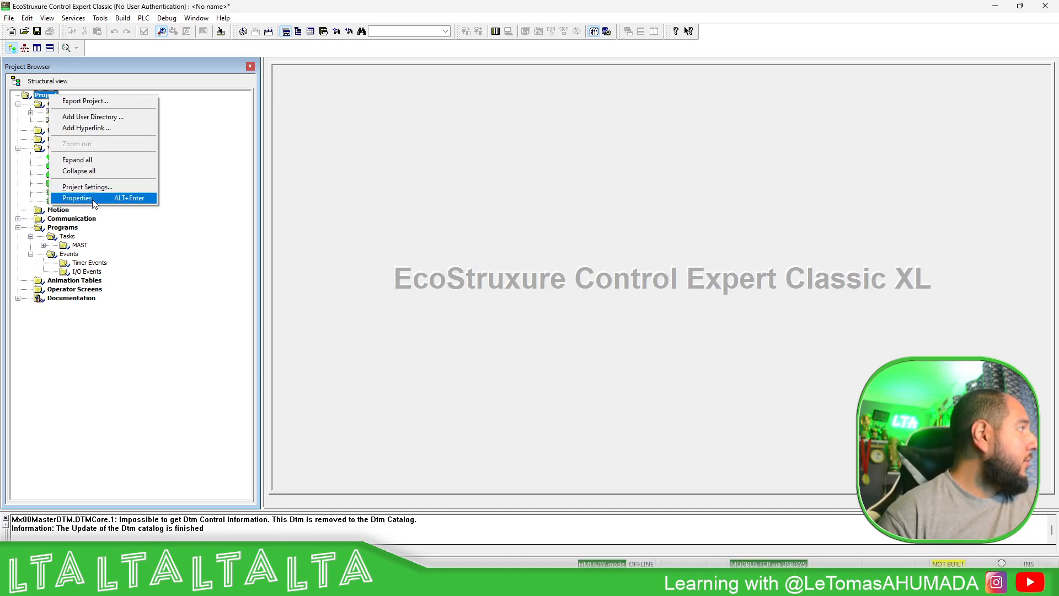
pyautogui.click(480, 202)
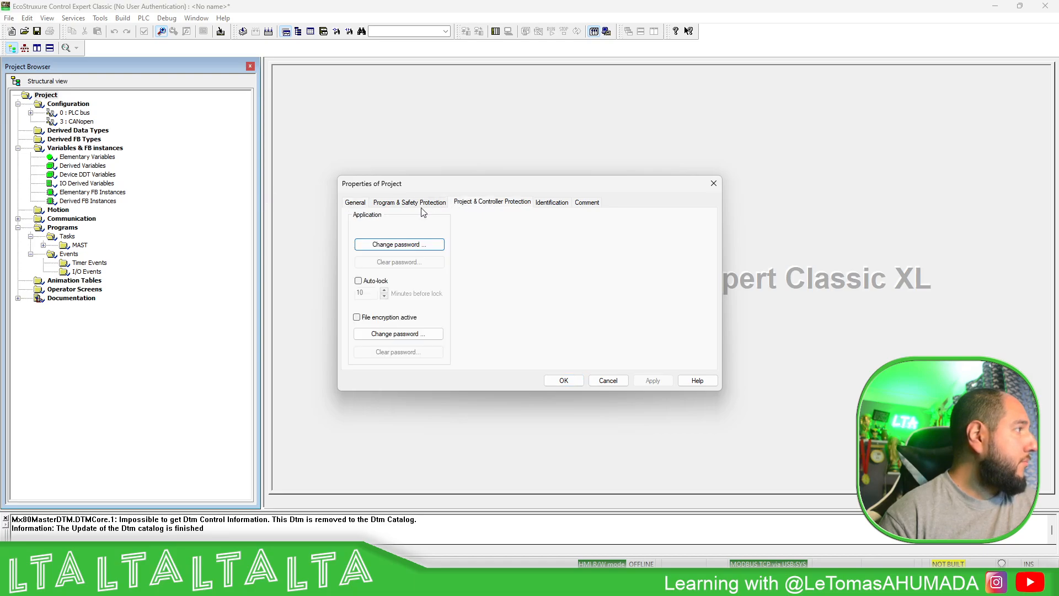
pyautogui.click(425, 246)
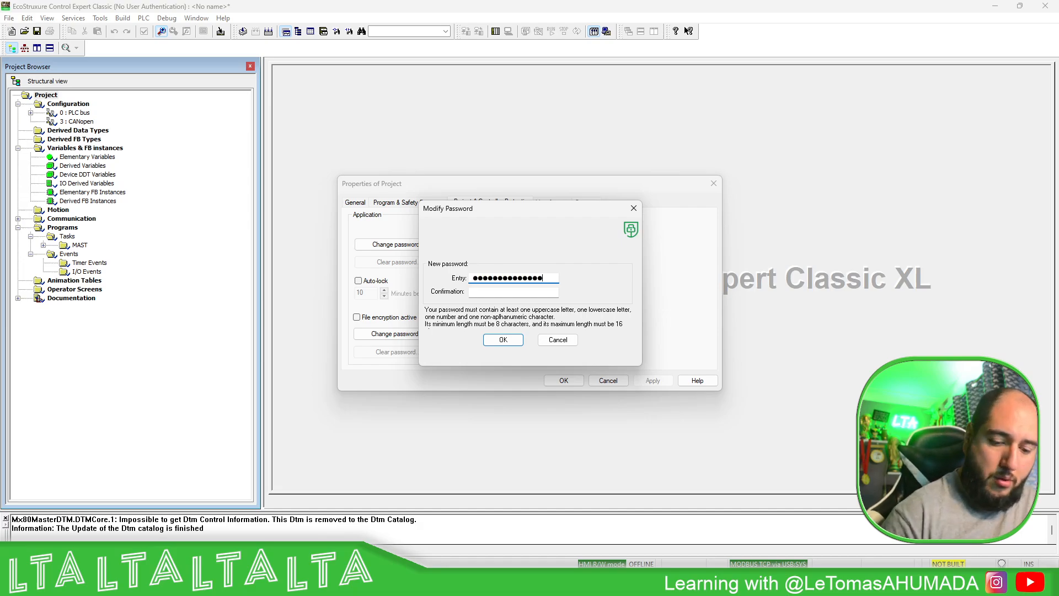
pyautogui.write('*')
pyautogui.press('Tab')
pyautogui.write('*')
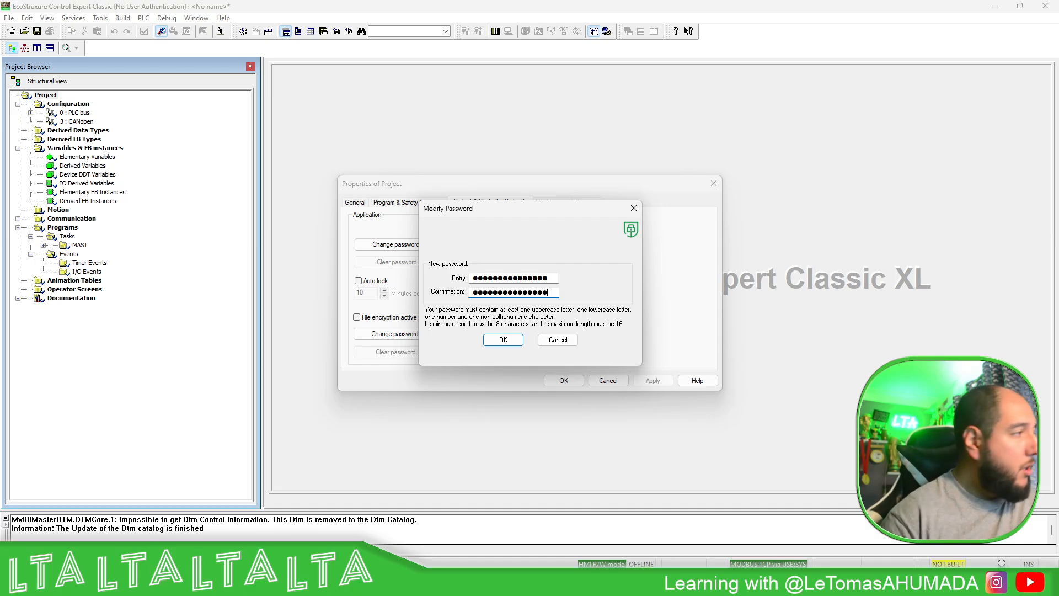
pyautogui.click(503, 340)
pyautogui.click(653, 381)
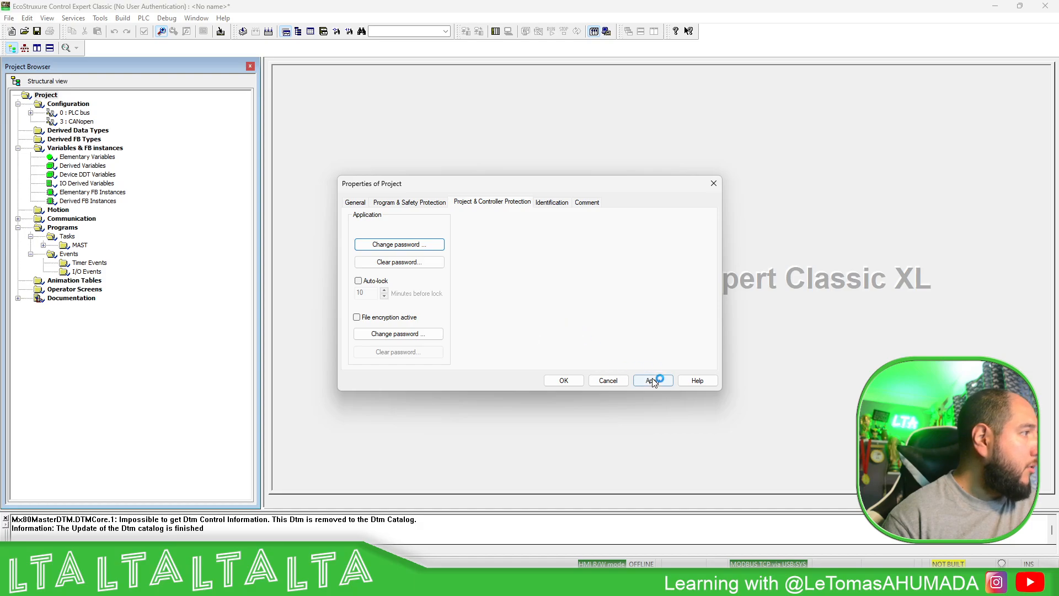
pyautogui.click(564, 381)
# - Open the PLC bus and replace the rack's power supply with the BMX CPS 2010 standard isolated DC supply
pyautogui.click(30, 113)
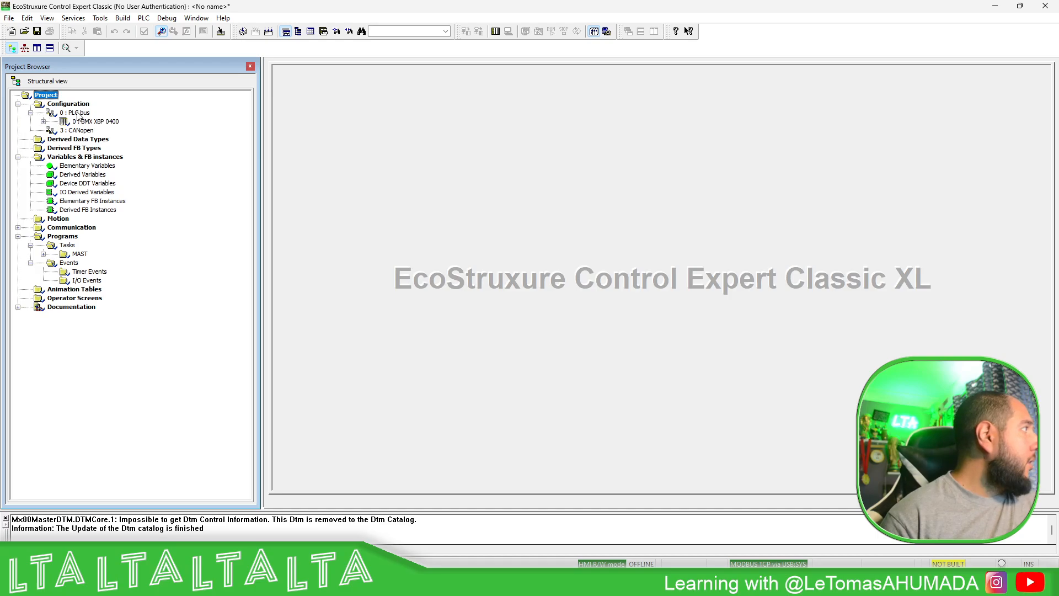
pyautogui.doubleClick(76, 113)
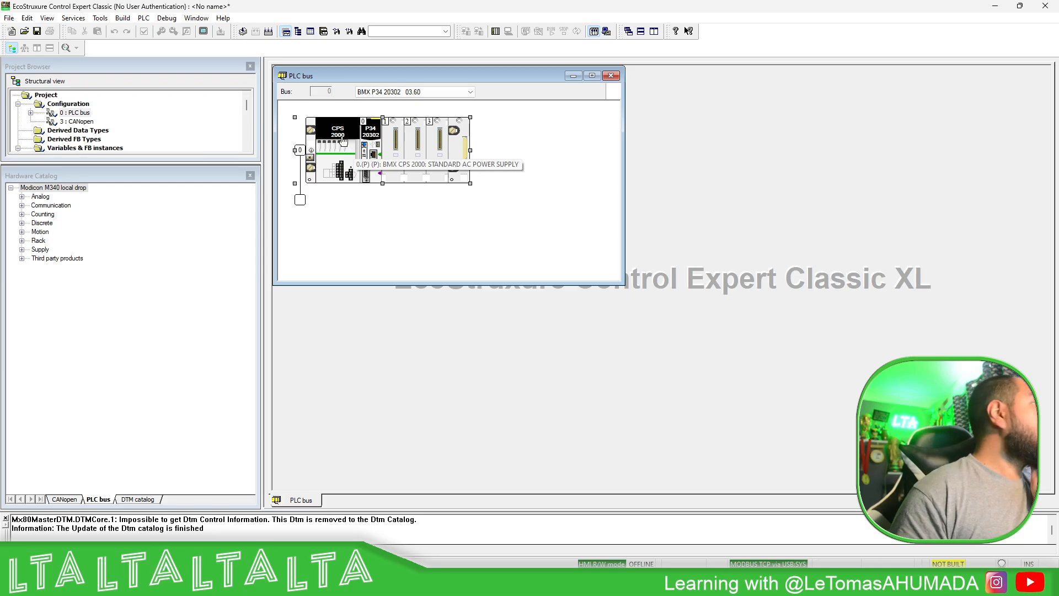
pyautogui.rightClick(342, 136)
pyautogui.click(390, 181)
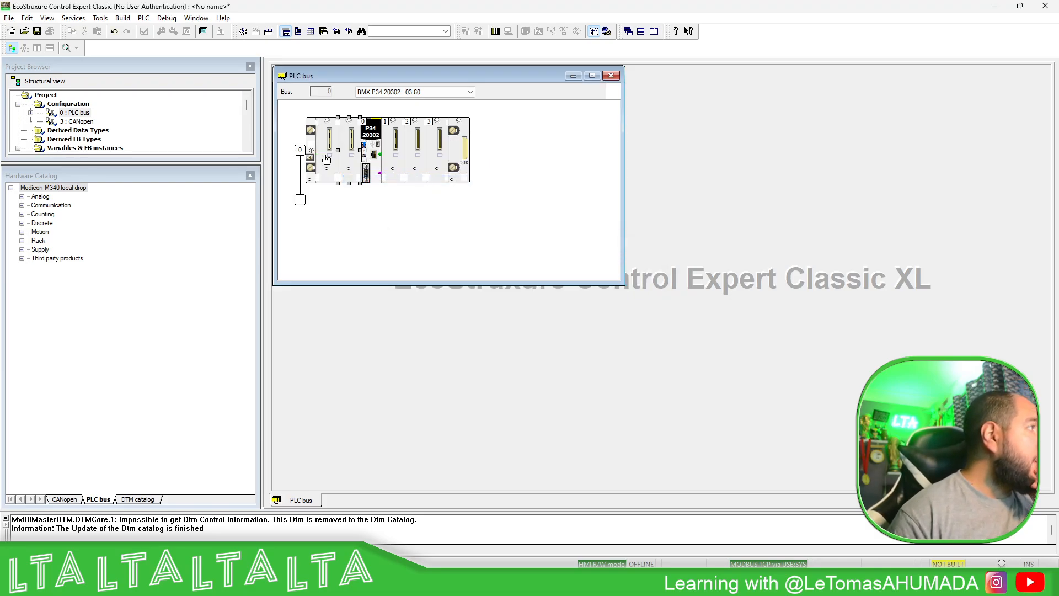
pyautogui.rightClick(343, 141)
pyautogui.click(386, 186)
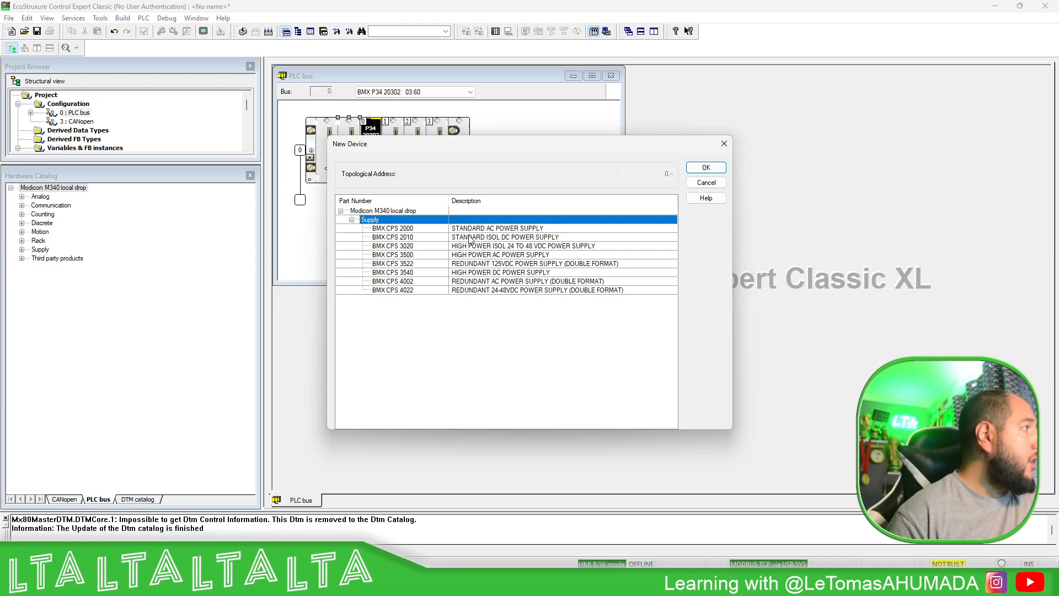
pyautogui.click(411, 238)
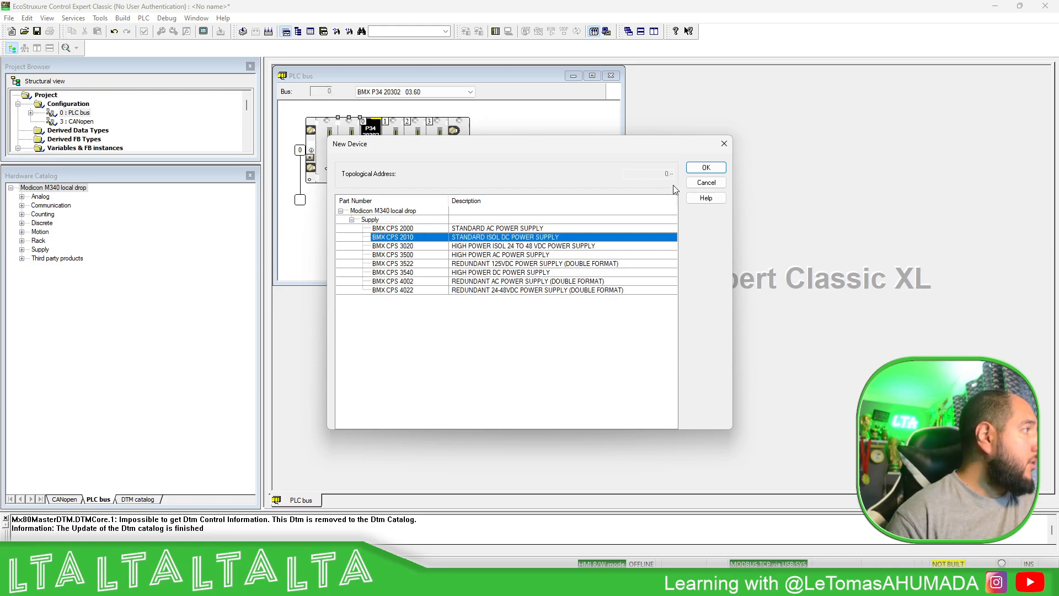
pyautogui.click(706, 168)
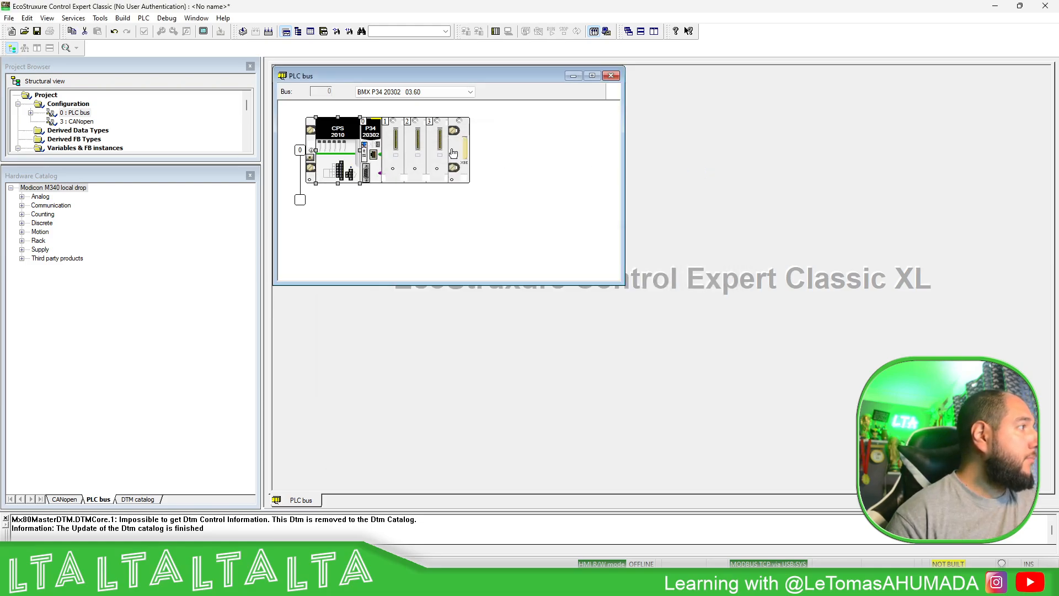
# - Add the BMX NOC 0401.2 Ethernet module to slot 1 of the rack with the DTM name MyNOC
pyautogui.rightClick(400, 150)
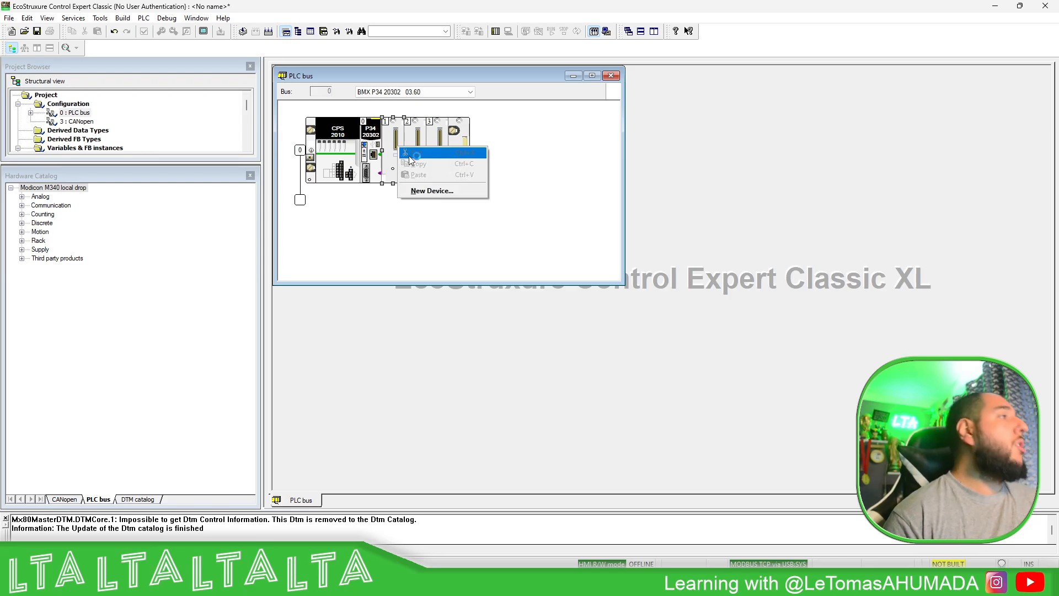
pyautogui.click(428, 189)
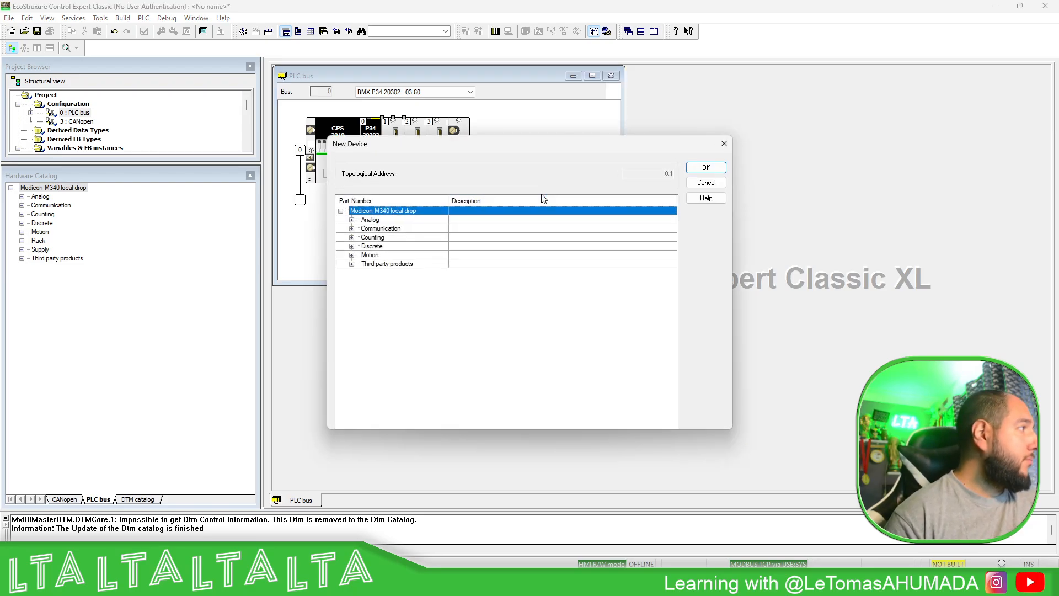
pyautogui.click(352, 229)
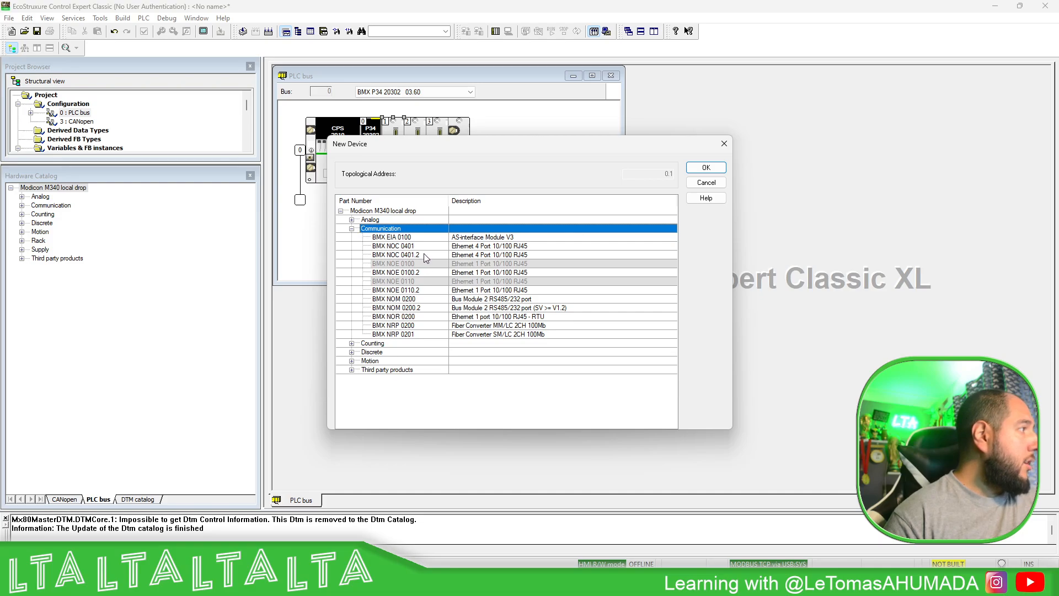
pyautogui.click(423, 255)
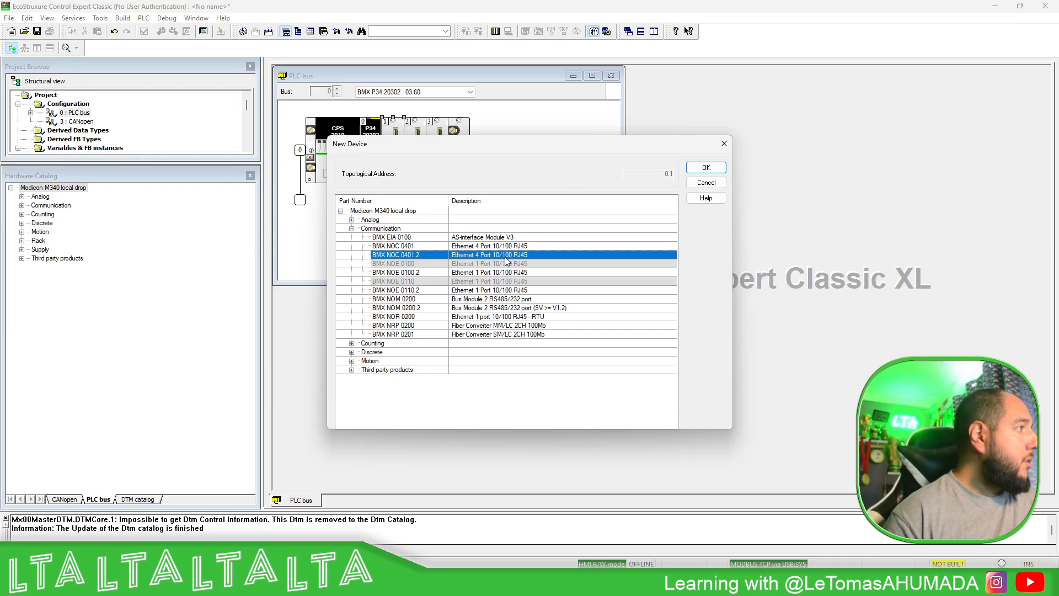
pyautogui.doubleClick(504, 257)
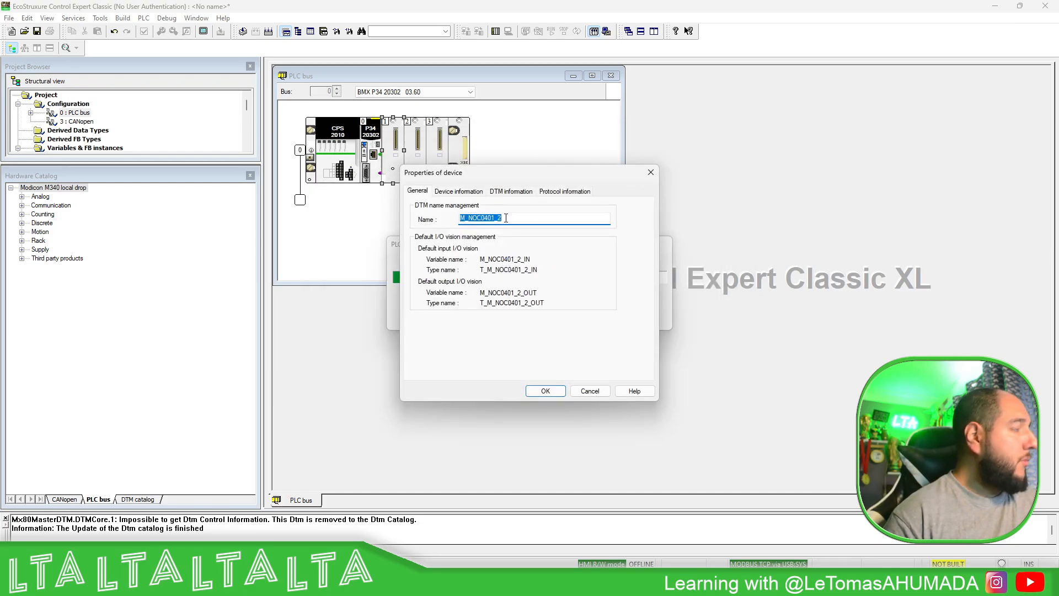
pyautogui.write('MyNOC')
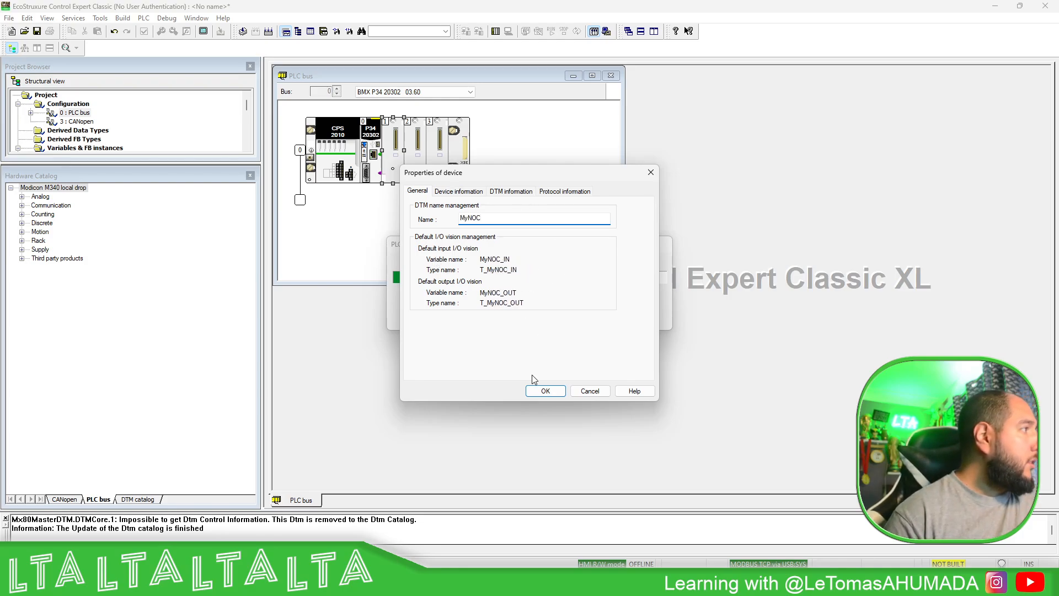
pyautogui.click(546, 391)
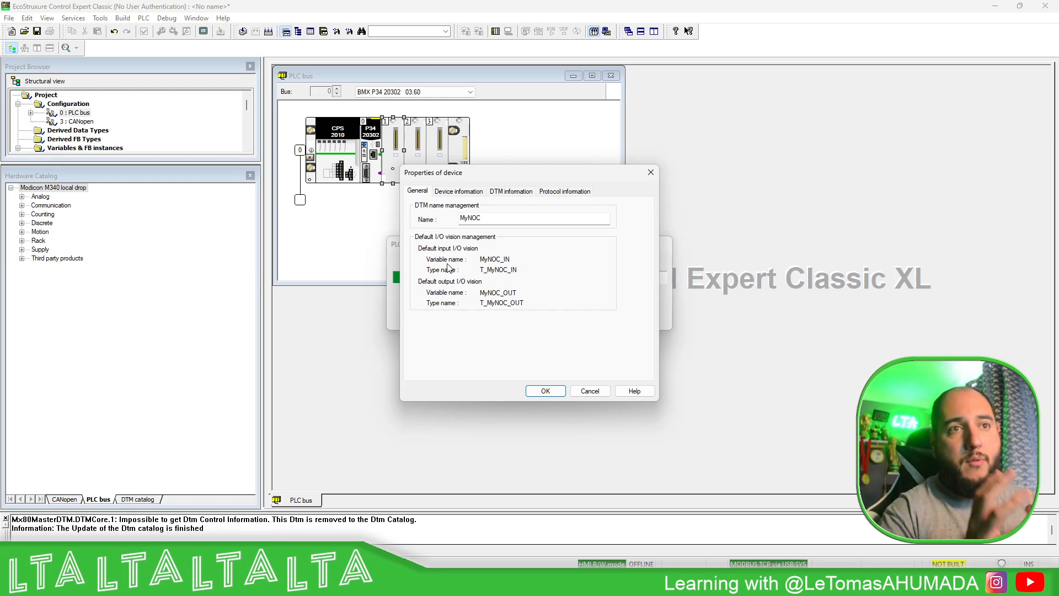
pyautogui.click(559, 392)
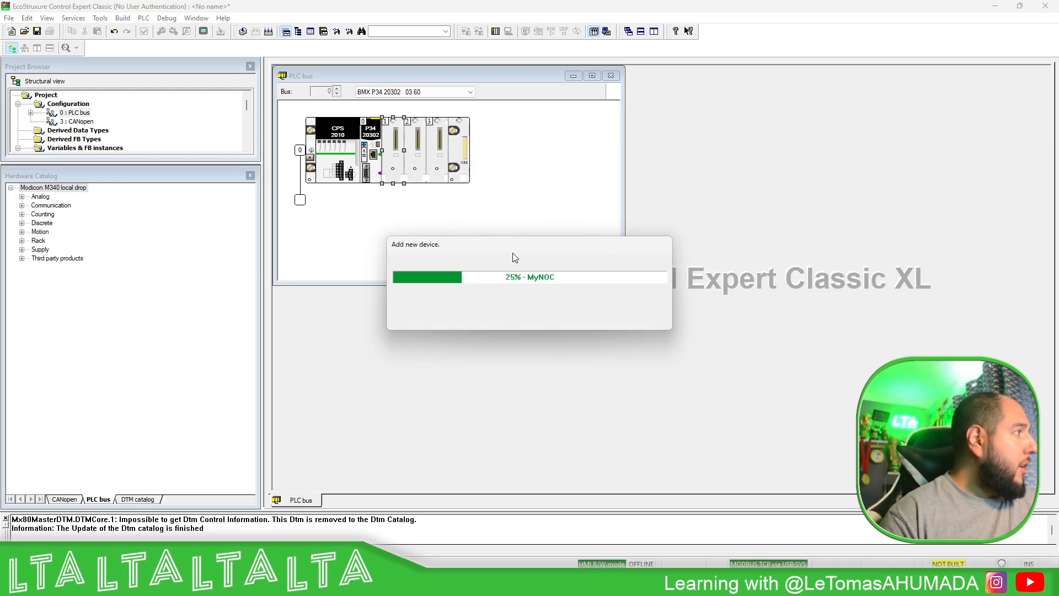
# - Add the BMX NOE 0110.2 Ethernet communication module to slot 2 of the rack
pyautogui.doubleClick(415, 147)
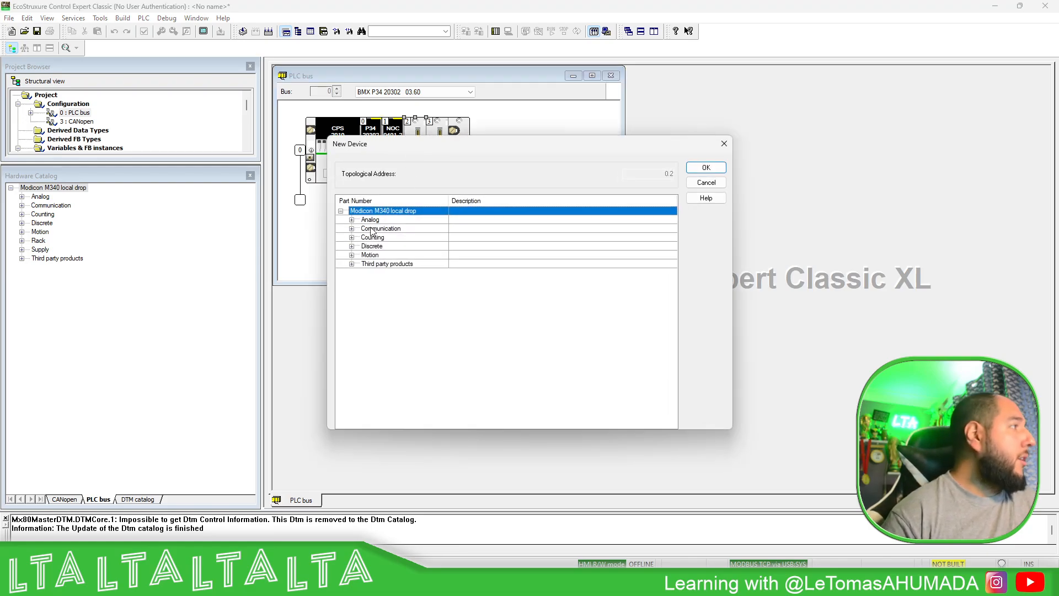
pyautogui.click(353, 229)
pyautogui.click(352, 229)
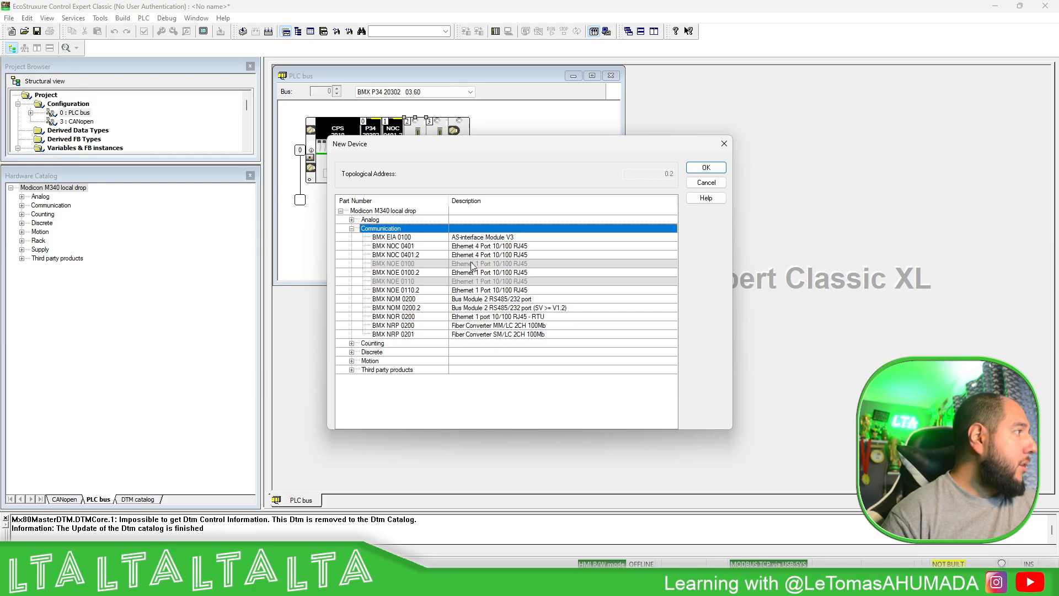
pyautogui.click(428, 290)
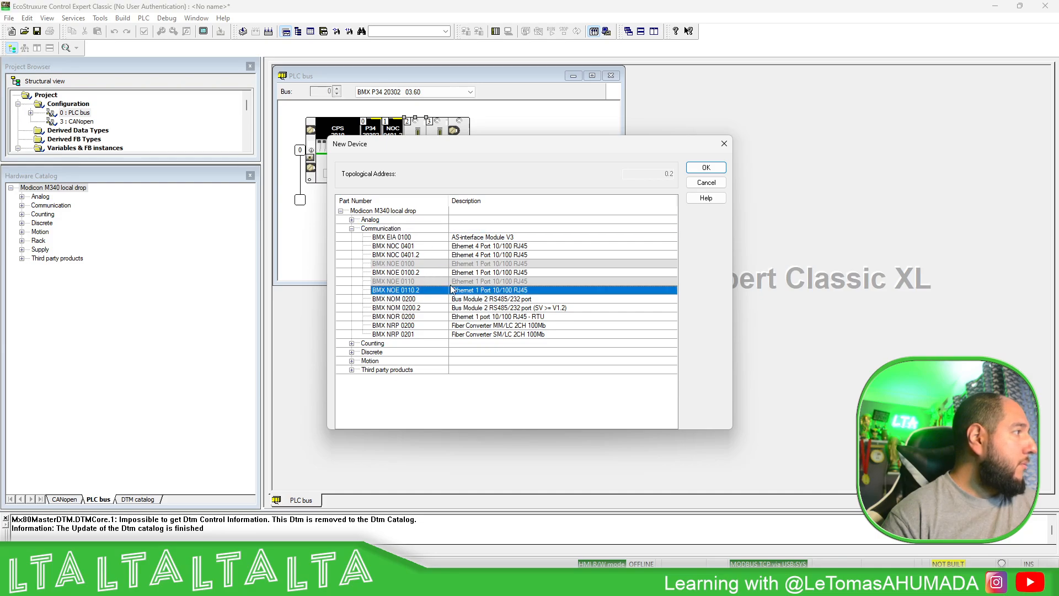
pyautogui.click(707, 168)
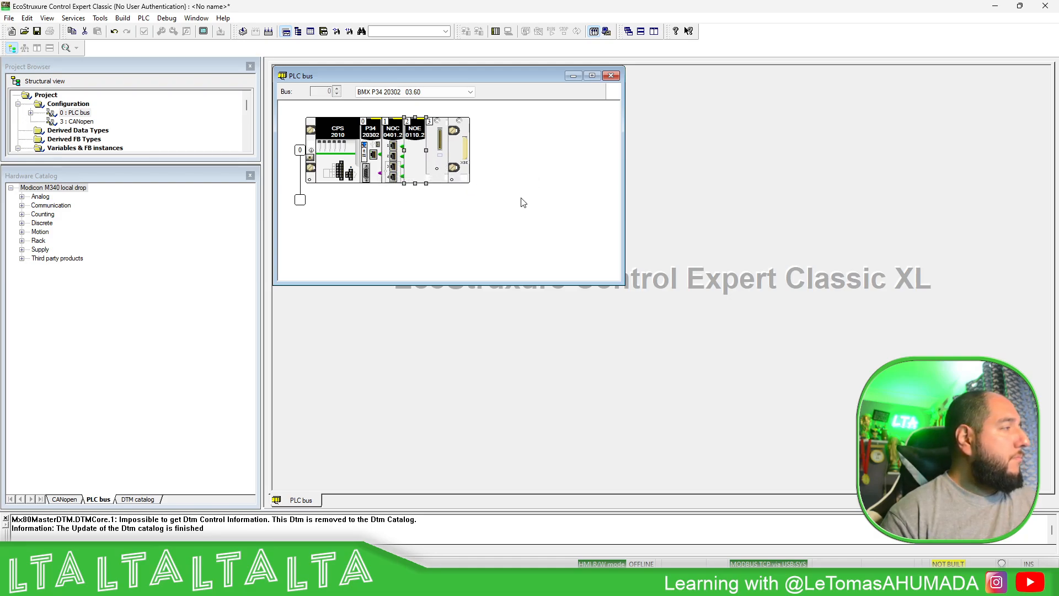
# - Set channel 3 of the CPU's Ethernet port to the ETH TCP IP function with net link No Link, and close its configuration
pyautogui.doubleClick(373, 156)
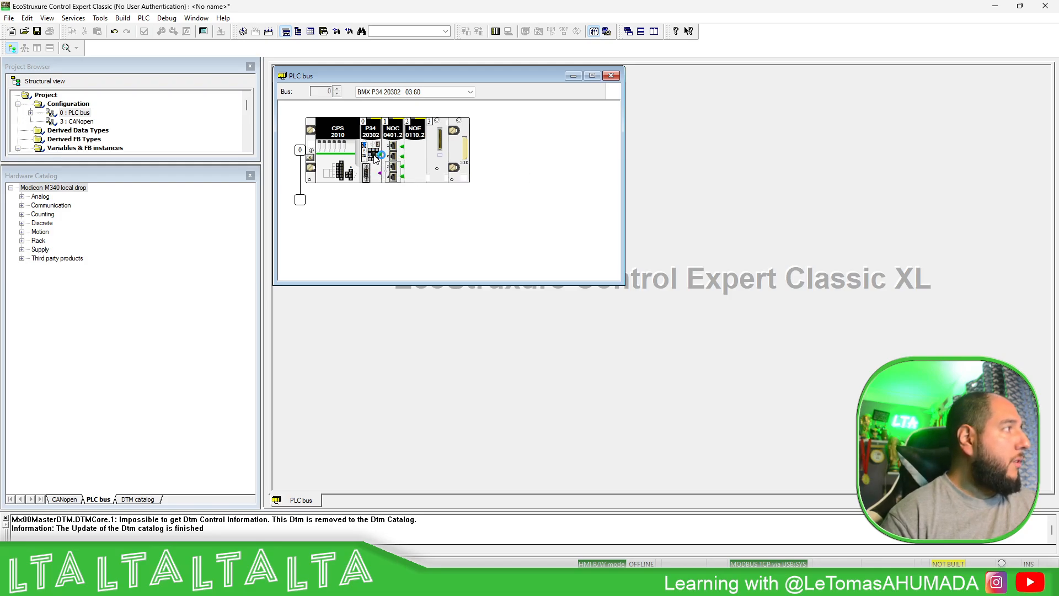
pyautogui.click(343, 150)
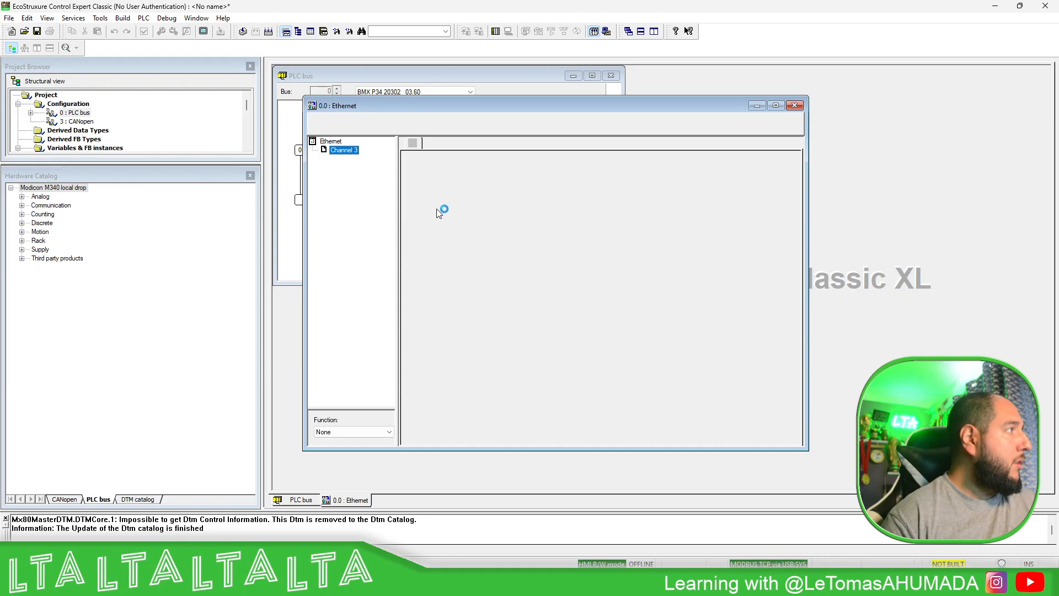
pyautogui.moveTo(538, 105); pyautogui.dragTo(563, 95)
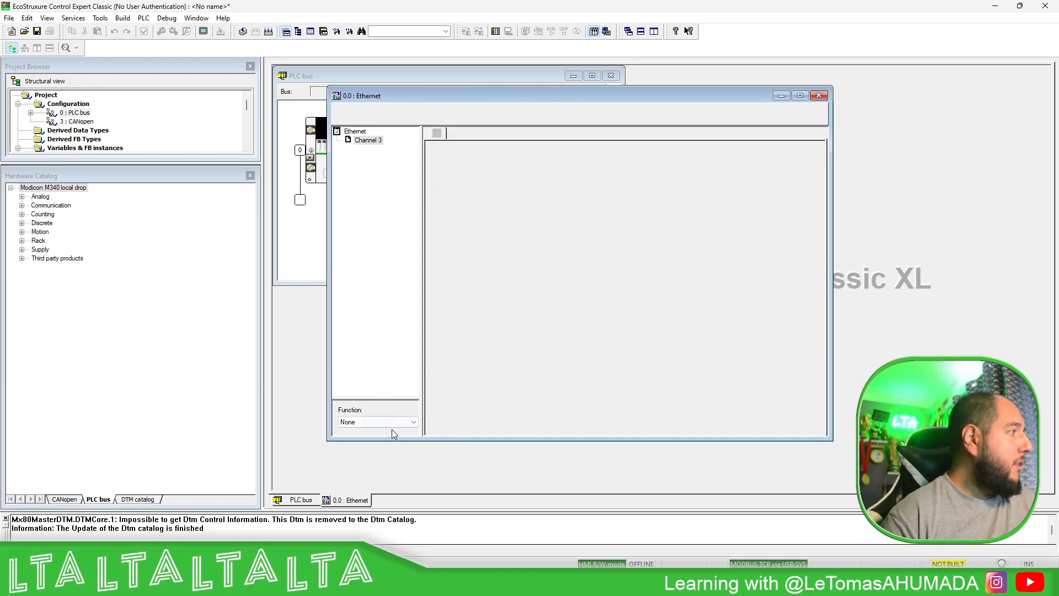
pyautogui.moveTo(397, 397); pyautogui.dragTo(399, 288)
pyautogui.click(414, 311)
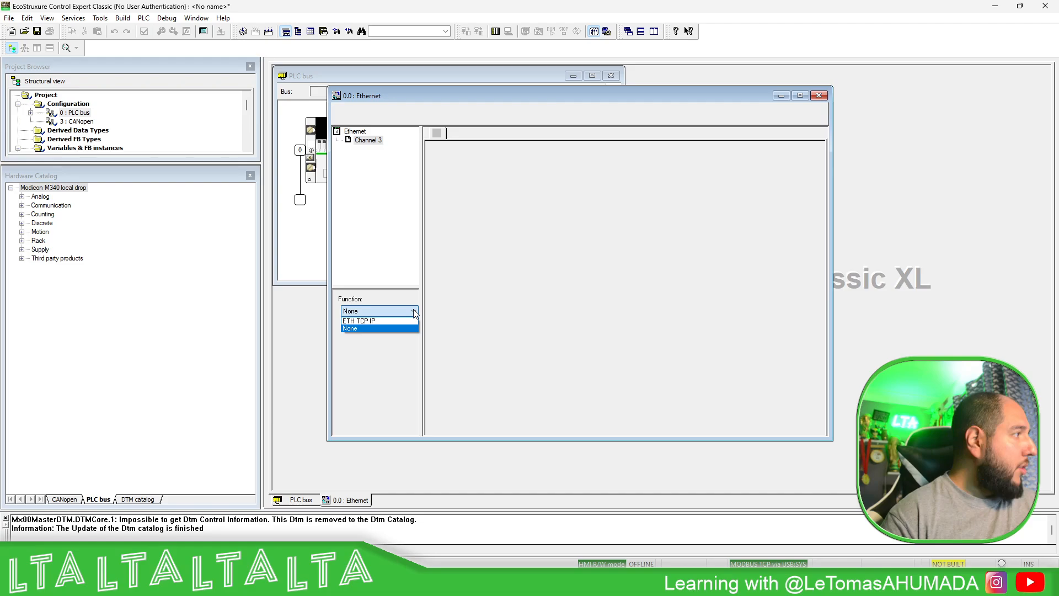
pyautogui.click(372, 322)
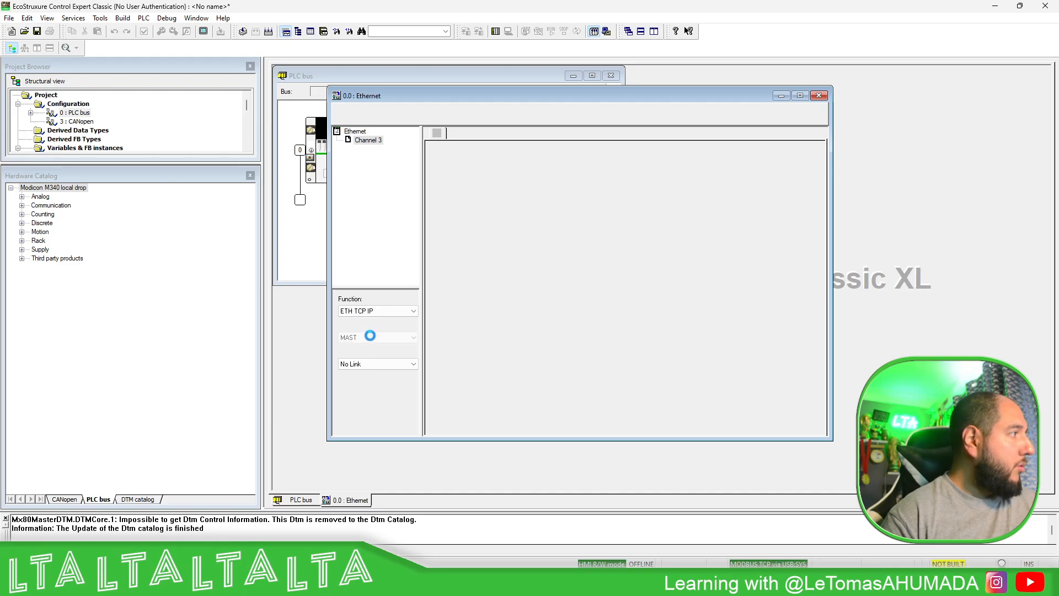
pyautogui.click(371, 365)
pyautogui.click(375, 386)
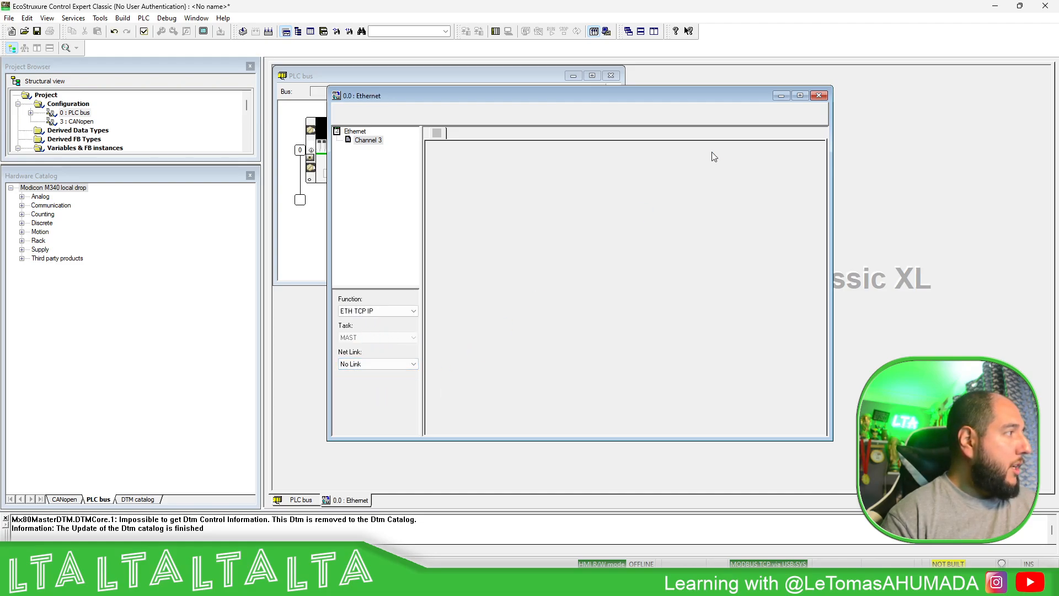
pyautogui.click(819, 96)
pyautogui.click(492, 312)
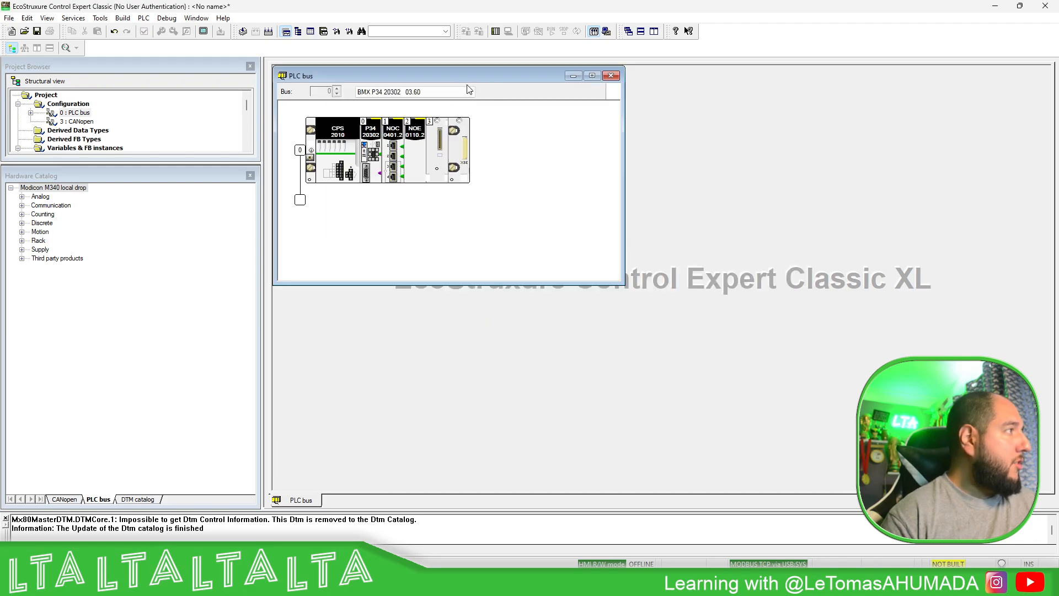
# - Set channel 0 of the BMX NOE 0110.2 module to ETH TCP IP with net link No Link, and close its configuration
pyautogui.doubleClick(418, 143)
pyautogui.click(358, 165)
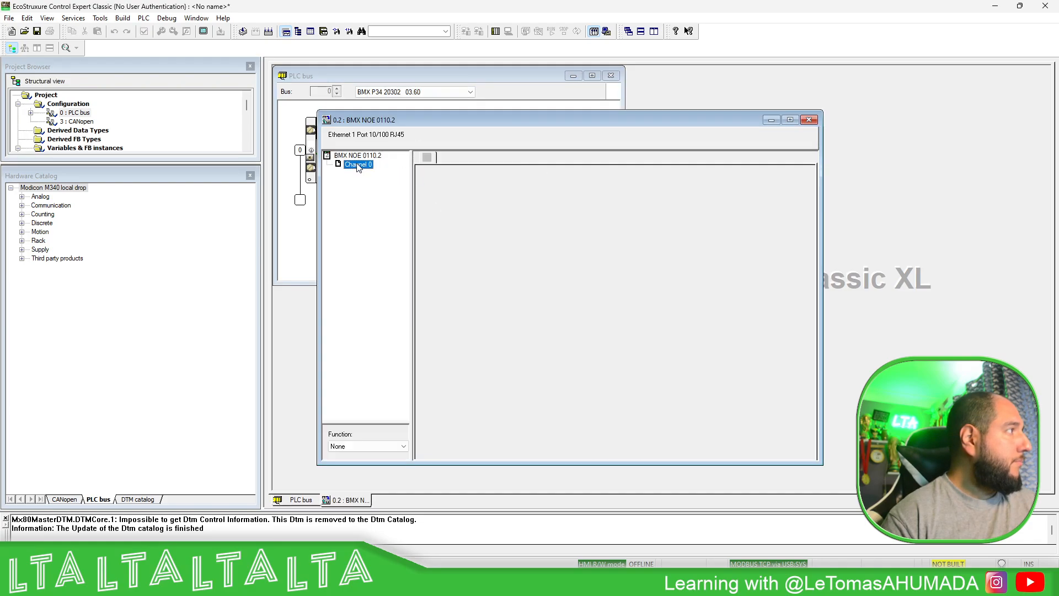
pyautogui.click(362, 447)
pyautogui.click(350, 457)
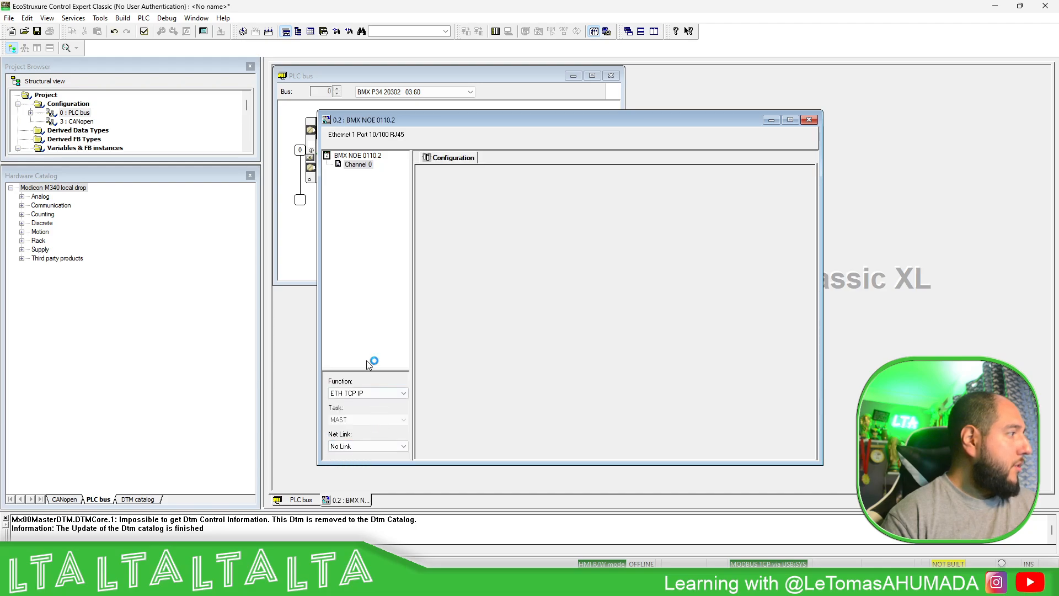
pyautogui.click(364, 447)
pyautogui.click(357, 458)
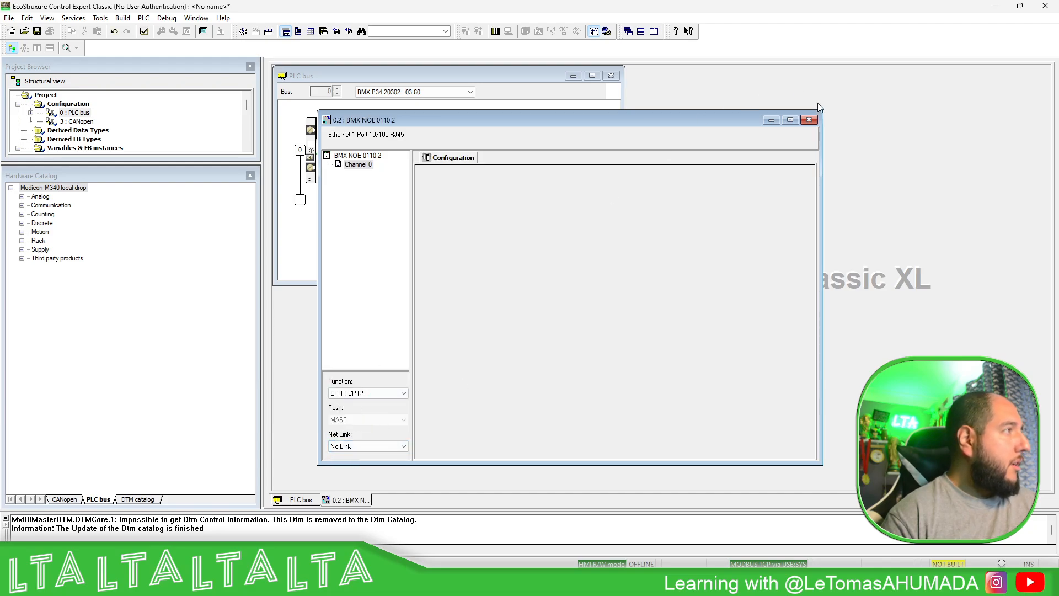
pyautogui.click(809, 119)
pyautogui.click(497, 310)
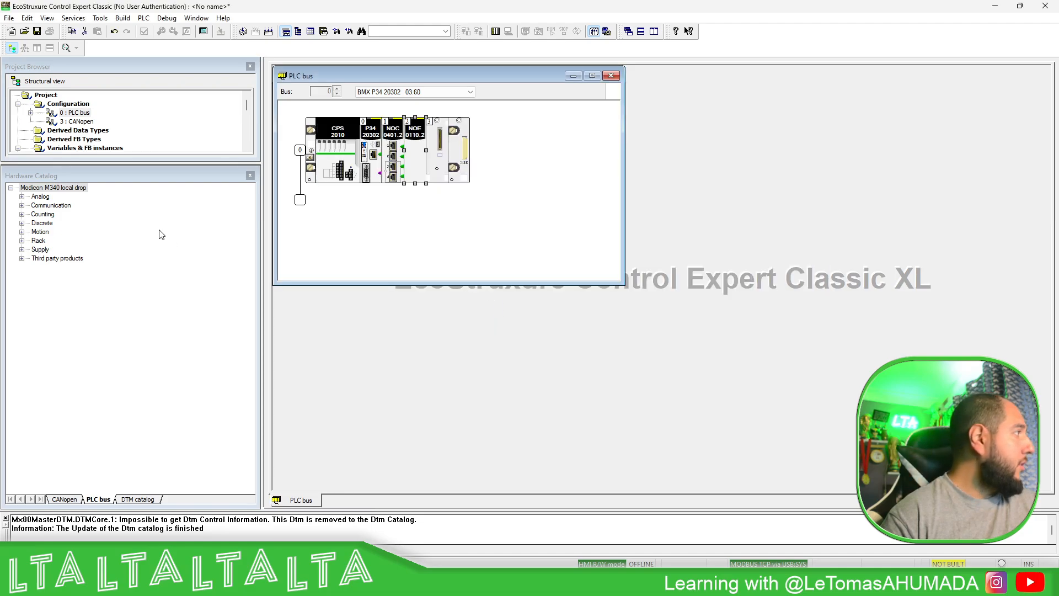
# - Add a new Ethernet network named Ethernet_M340 to the project's communication networks
pyautogui.click(251, 175)
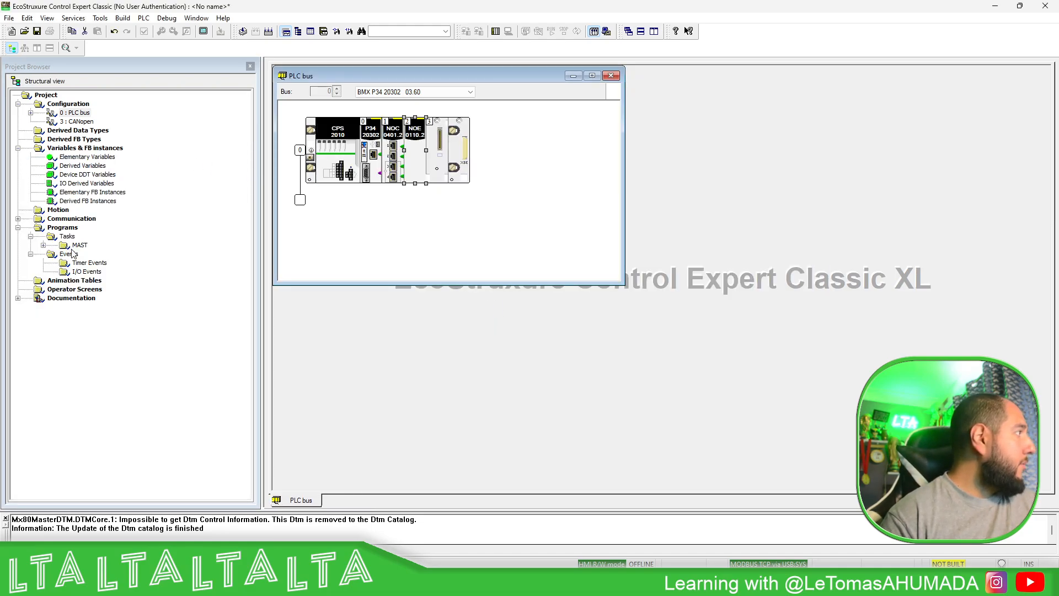
pyautogui.click(18, 218)
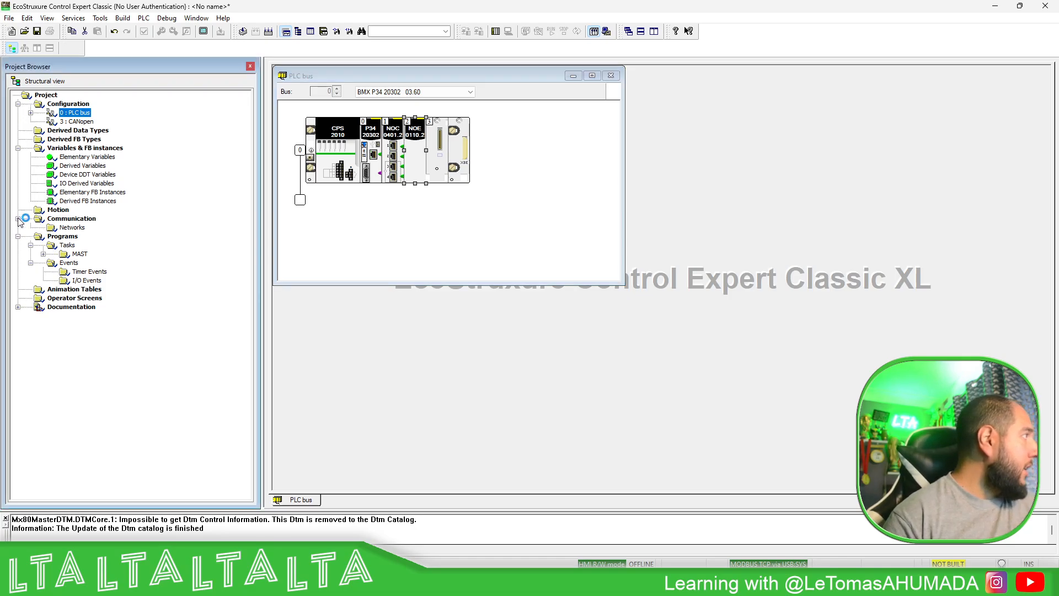
pyautogui.rightClick(74, 228)
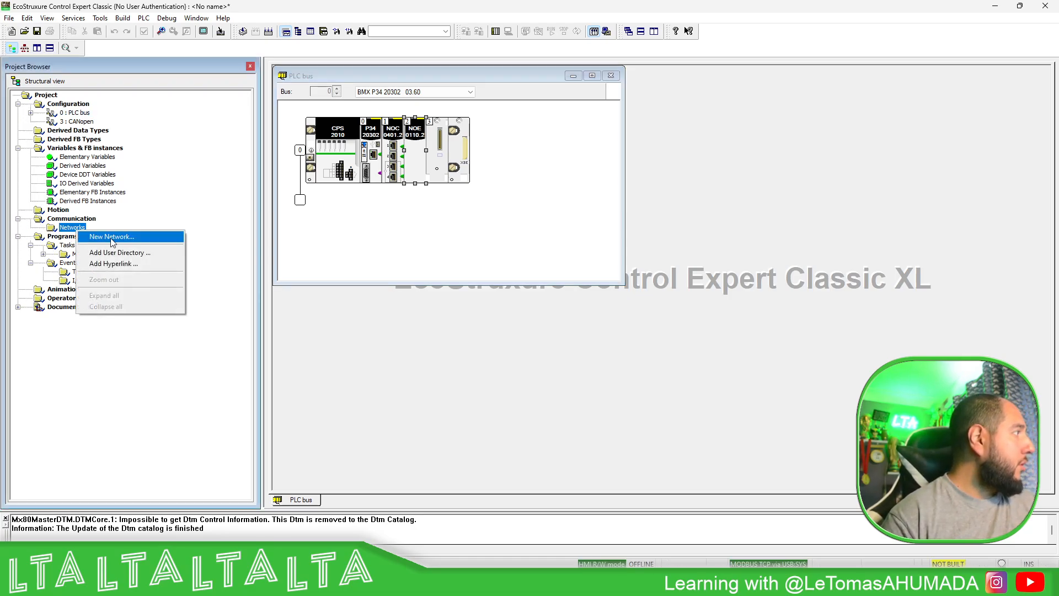
pyautogui.click(112, 236)
pyautogui.click(503, 272)
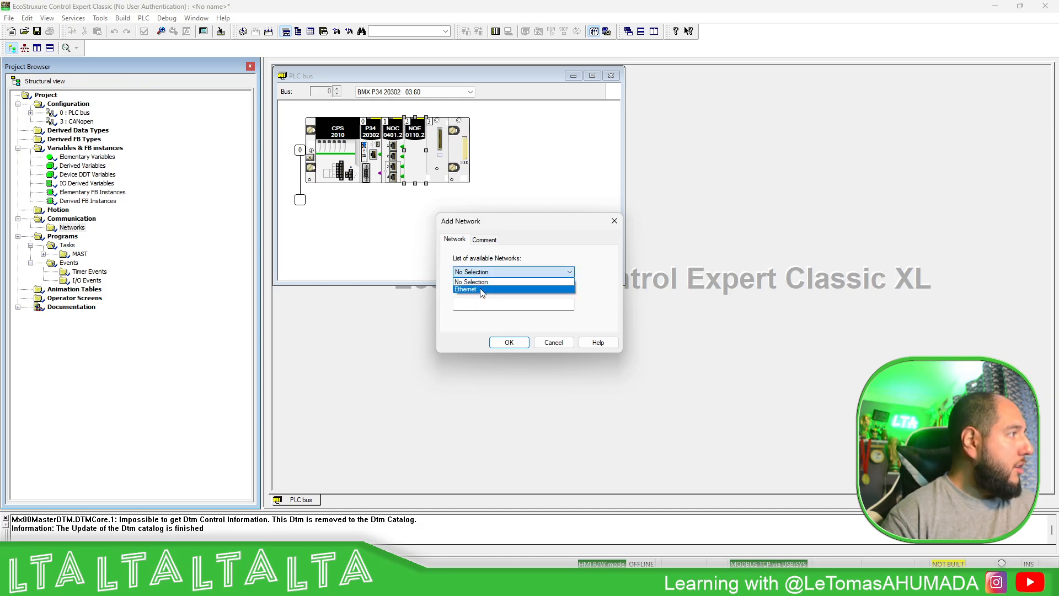
pyautogui.click(480, 288)
pyautogui.moveTo(483, 304); pyautogui.dragTo(503, 302)
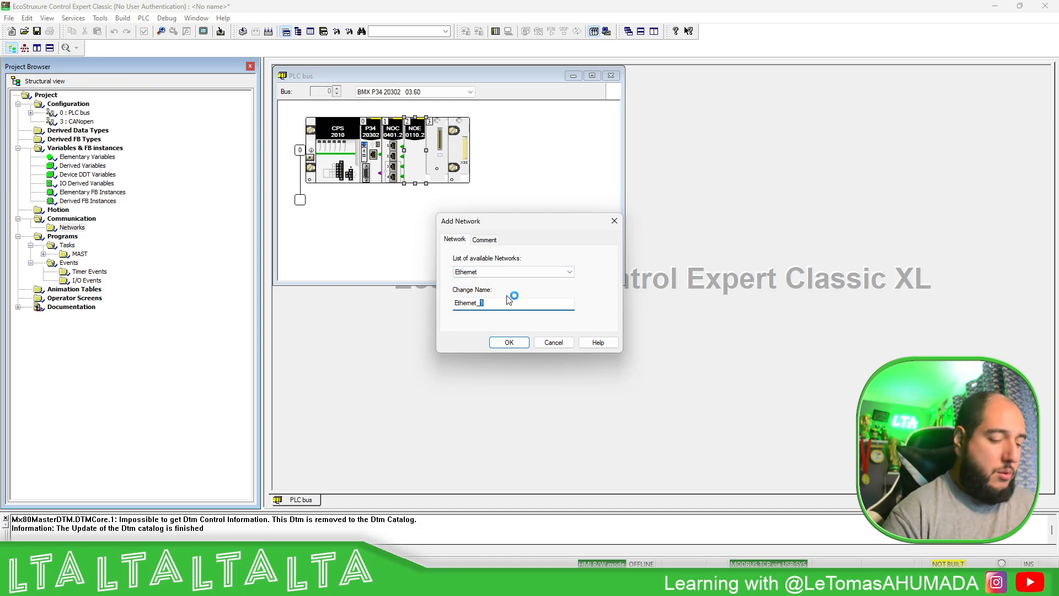
pyautogui.write('M340')
pyautogui.click(506, 343)
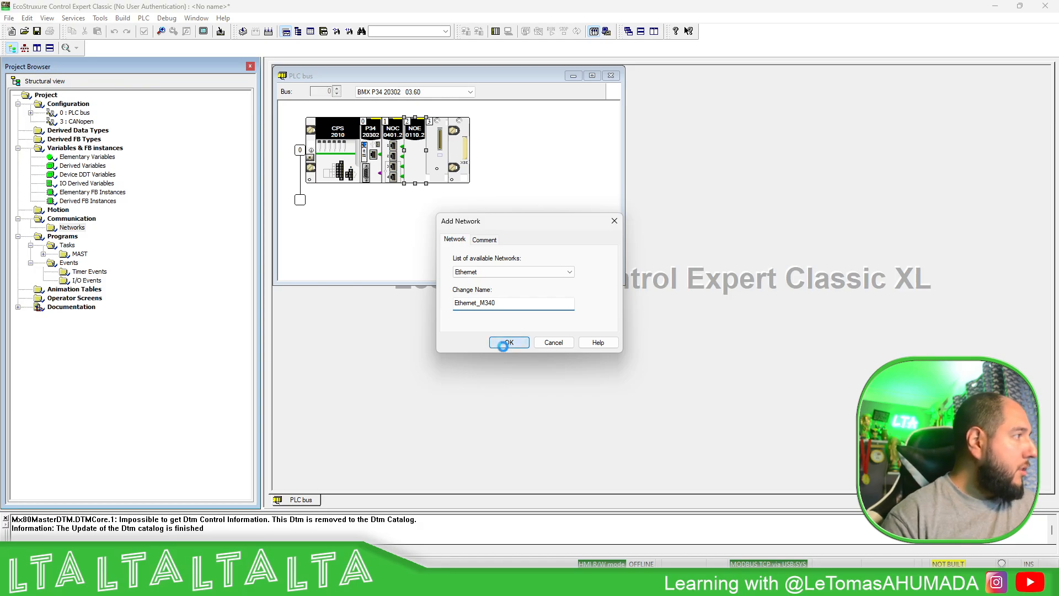
# - Add a second Ethernet network named Ethernet_NOE to the project's communication networks
pyautogui.rightClick(75, 228)
pyautogui.click(99, 242)
pyautogui.click(486, 272)
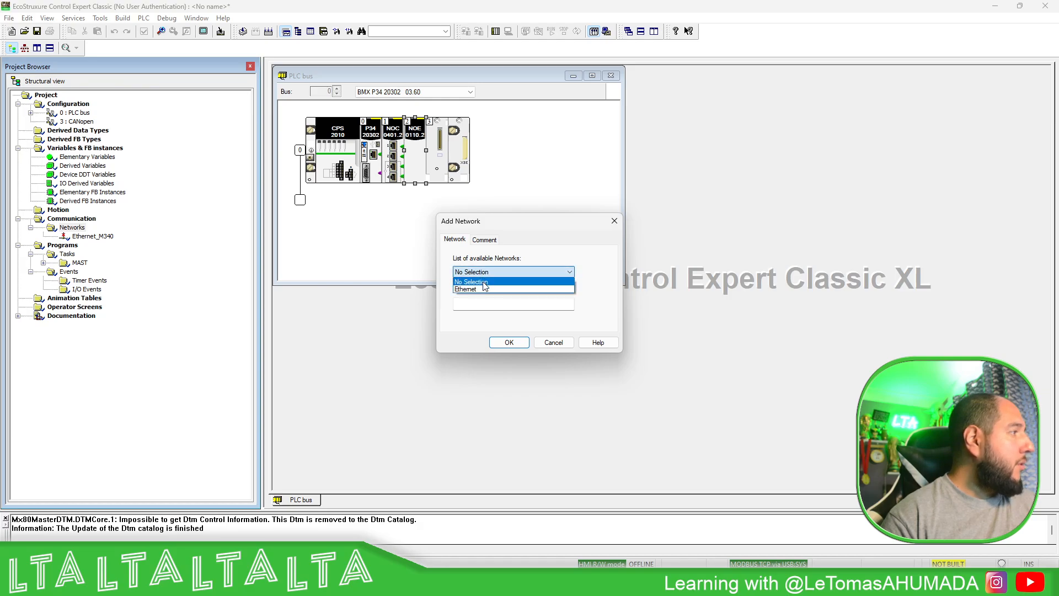
pyautogui.click(485, 290)
pyautogui.doubleClick(500, 301)
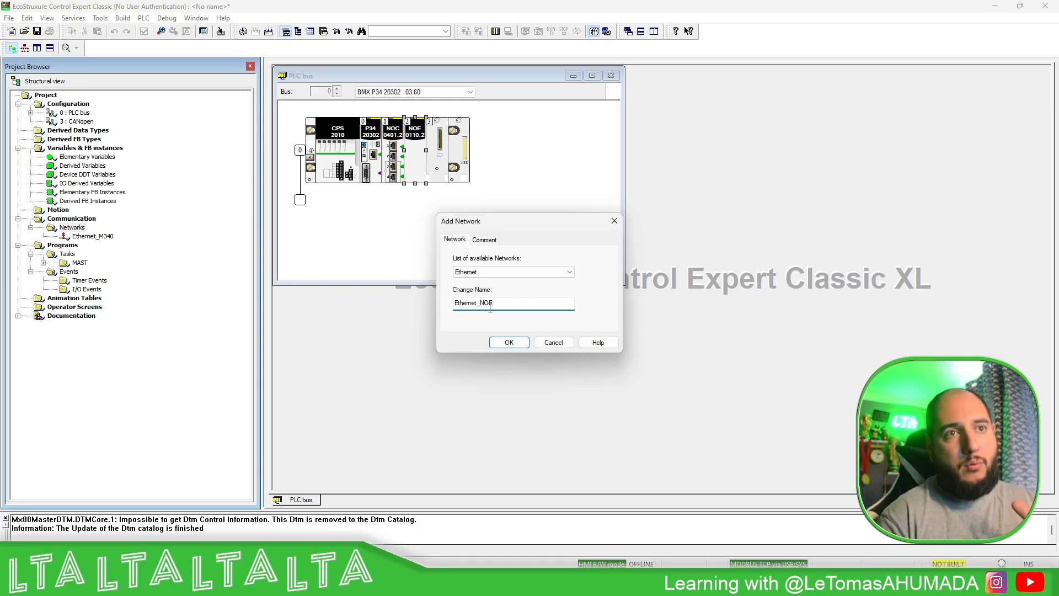
pyautogui.click(508, 342)
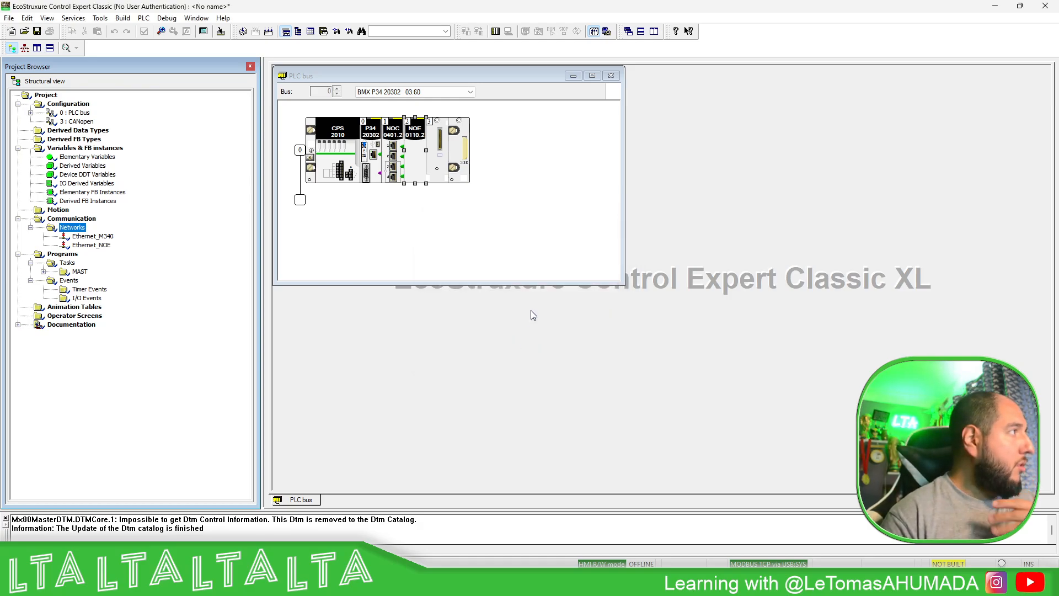
# - Open the Ethernet_M340 network and change its model family to CPU 2020, CPU 2030, PRA 0100 (>= V03.60)
pyautogui.click(91, 236)
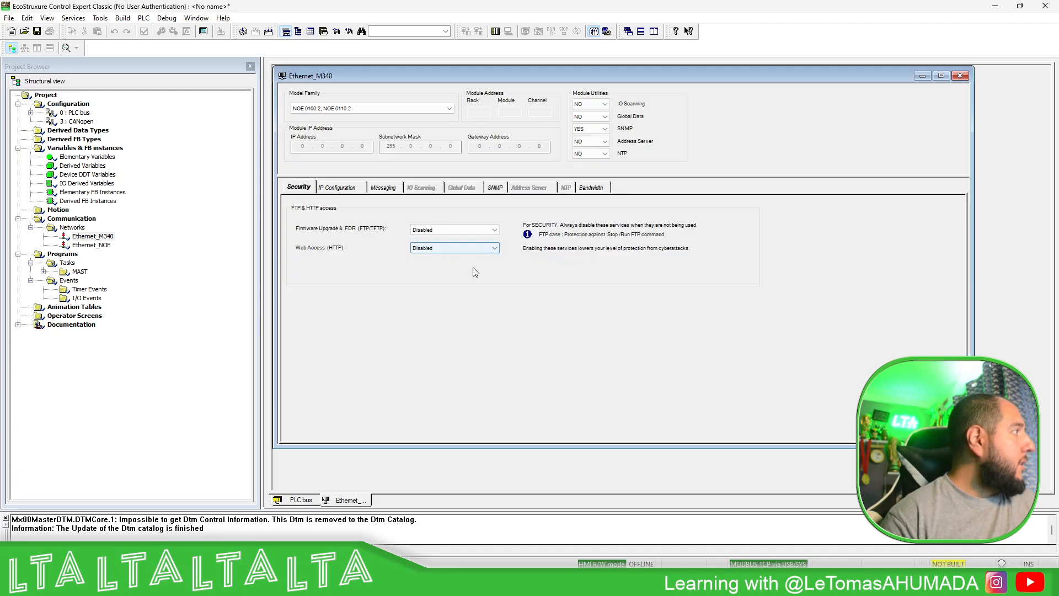
pyautogui.click(447, 110)
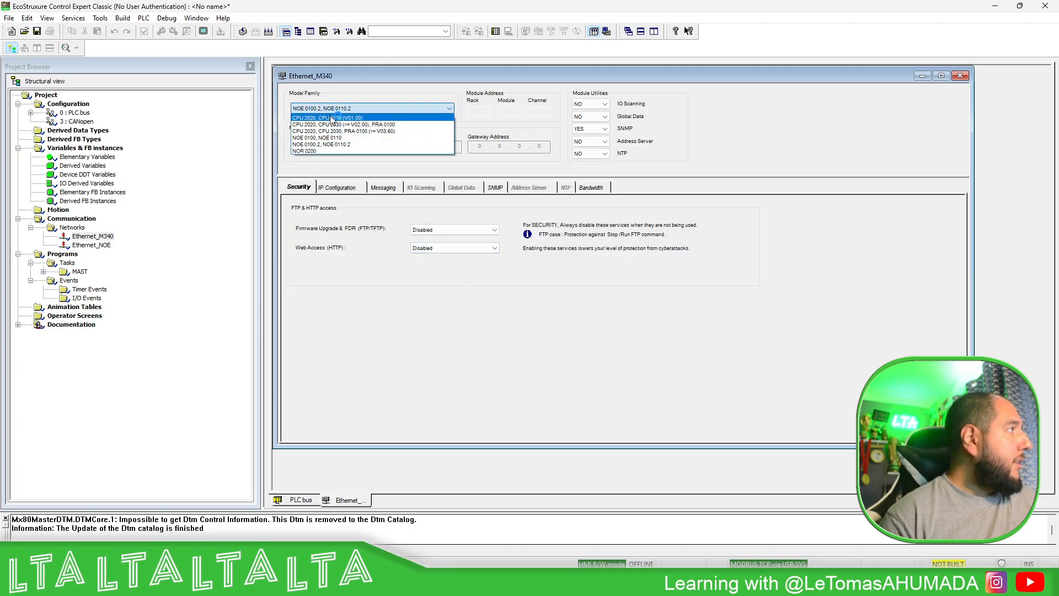
pyautogui.click(369, 133)
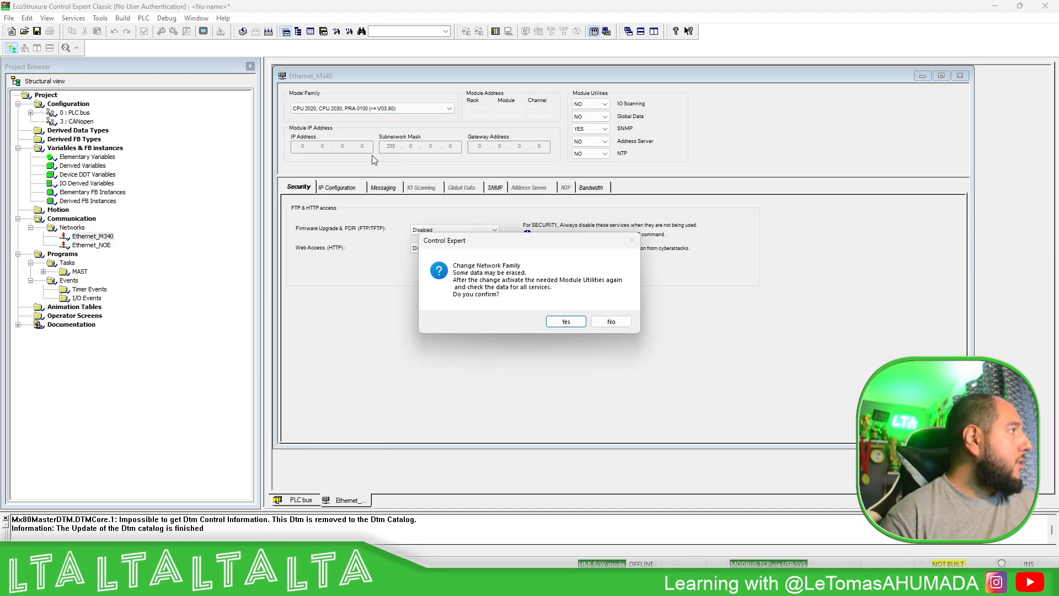
pyautogui.click(565, 321)
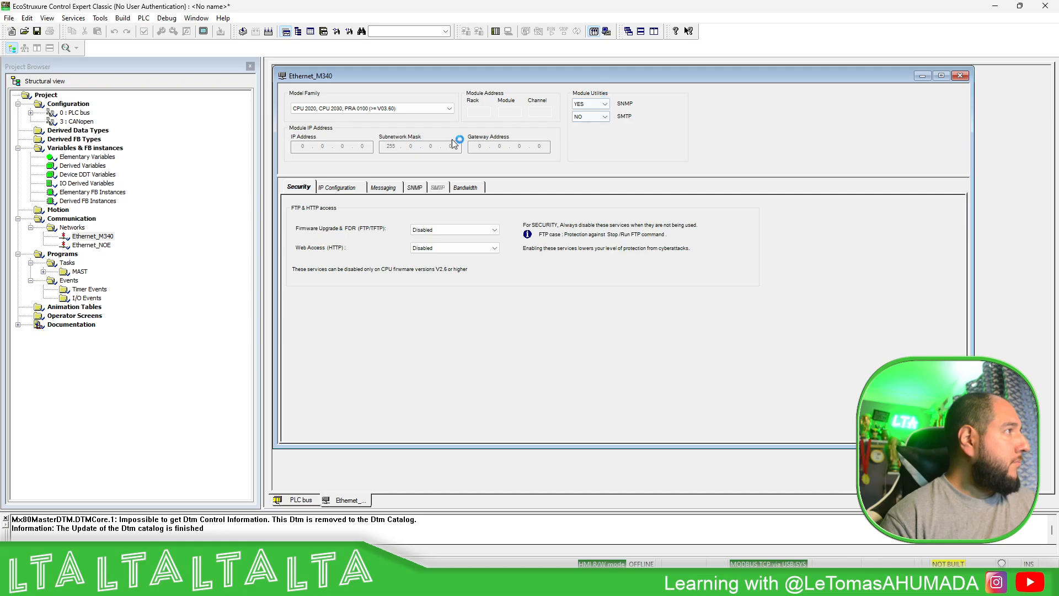
# - Enable the Firmware Upgrade & FDR (FTP/TFTP) and Web Access (HTTP) services in the Ethernet_M340 security settings
pyautogui.click(466, 229)
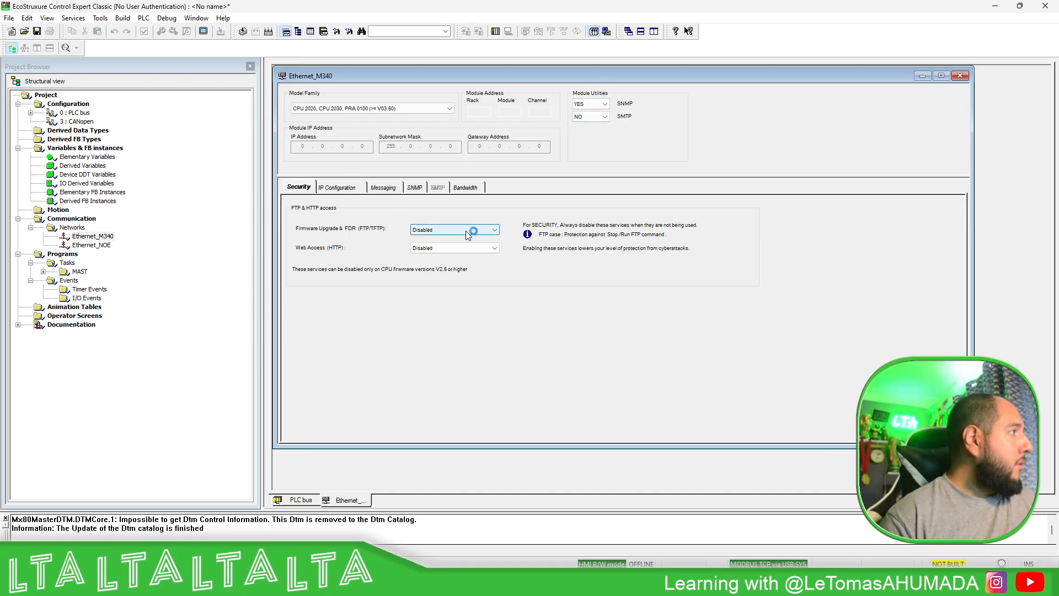
pyautogui.click(426, 239)
pyautogui.click(455, 248)
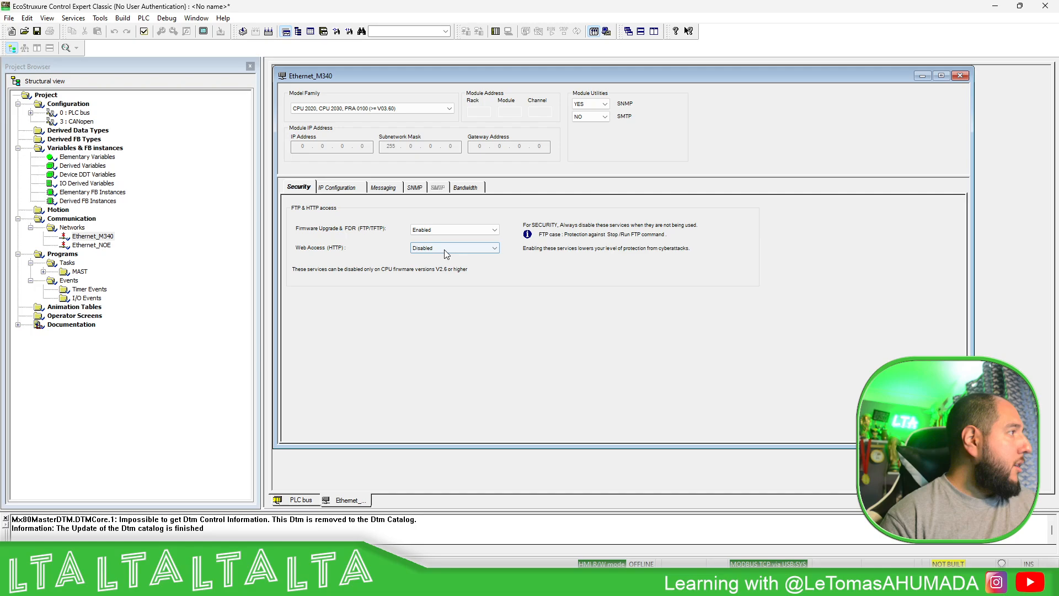
pyautogui.click(425, 258)
# - Configure the Ethernet_M340 network with IP address 192.168.1.34, subnetwork mask 255.255.255.0 and gateway 192.168.1.1
pyautogui.click(354, 190)
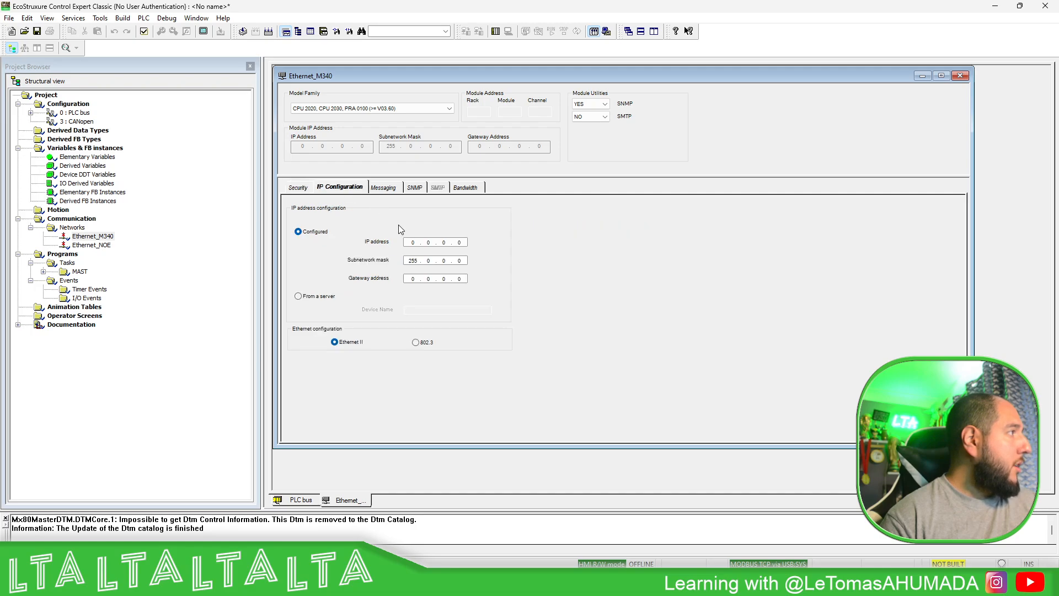
pyautogui.write('192 . ')
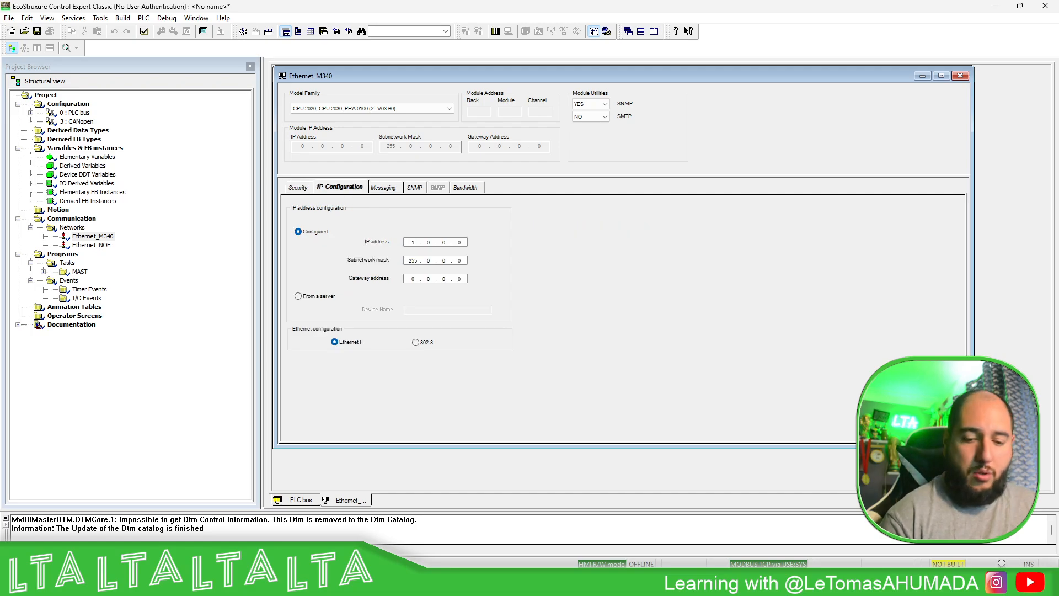
pyautogui.write('168 . 1 .')
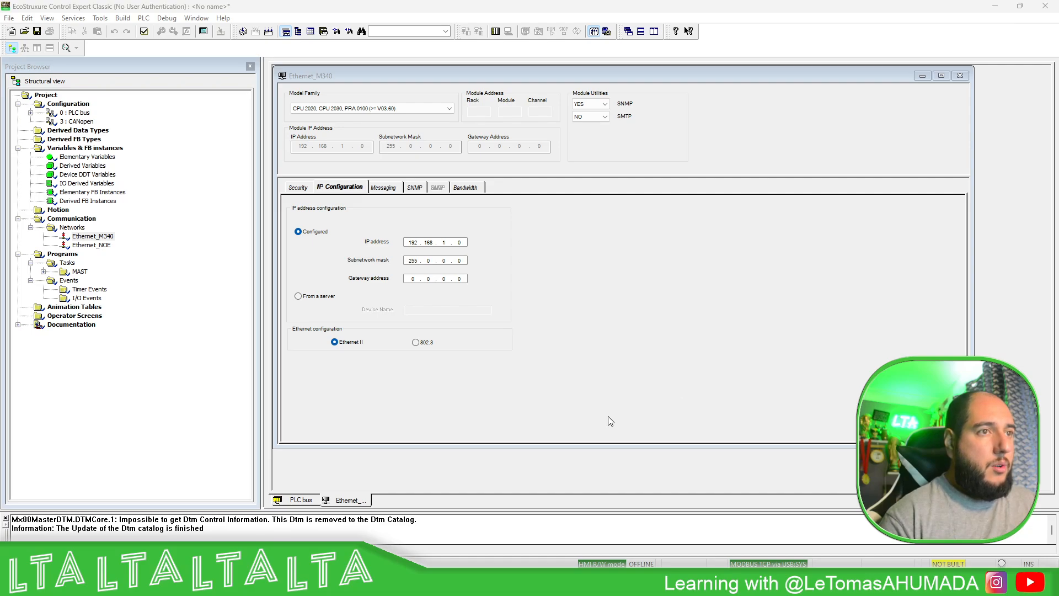
pyautogui.doubleClick(461, 243)
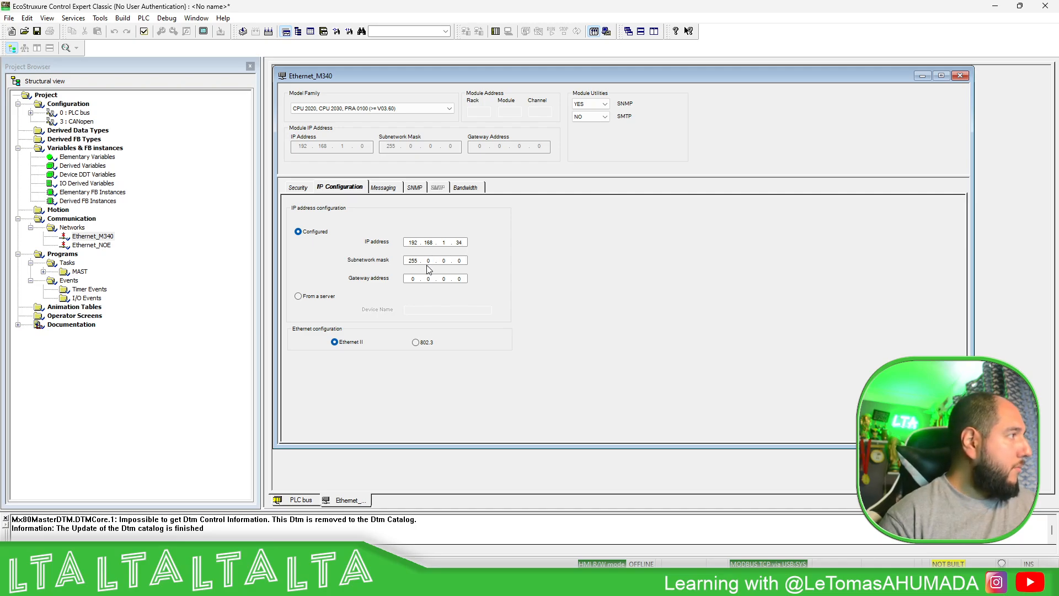
pyautogui.write('255255.')
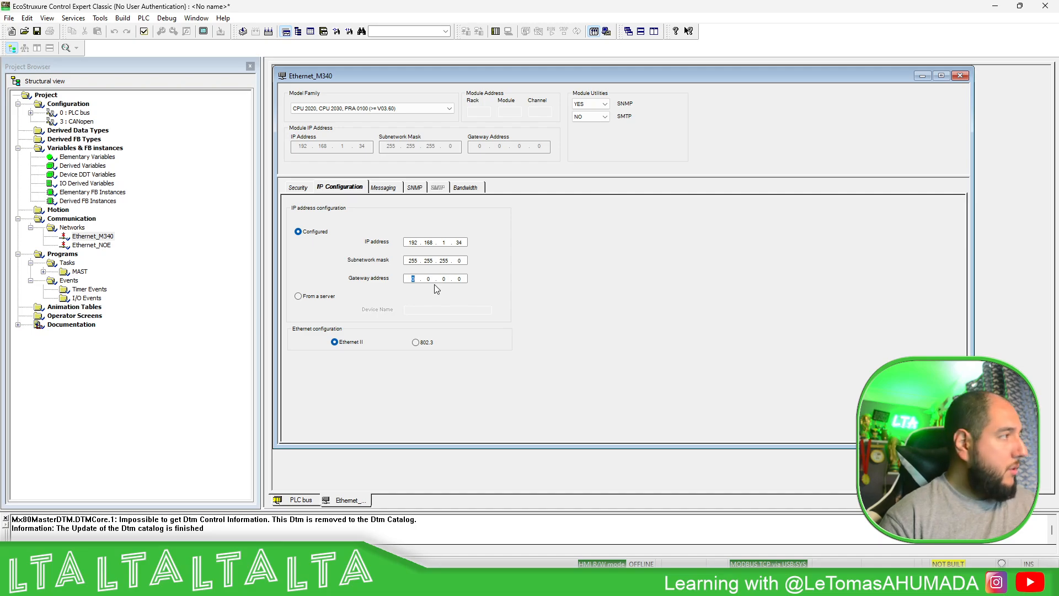
pyautogui.write('1921')
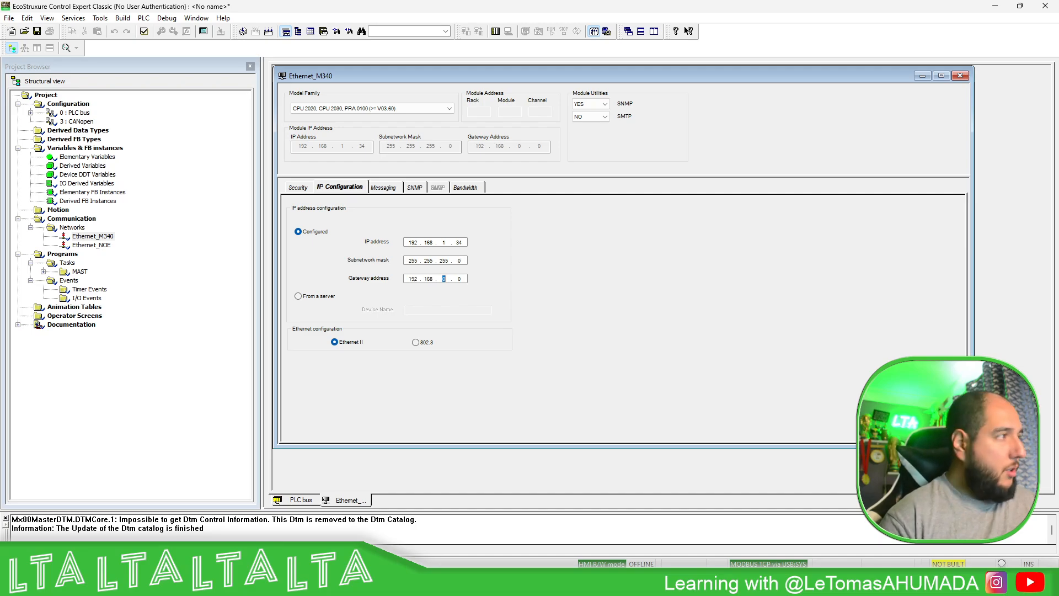
# - Review the Messaging, SNMP and Bandwidth settings of the Ethernet_M340 network, and return to its IP configuration
pyautogui.click(384, 187)
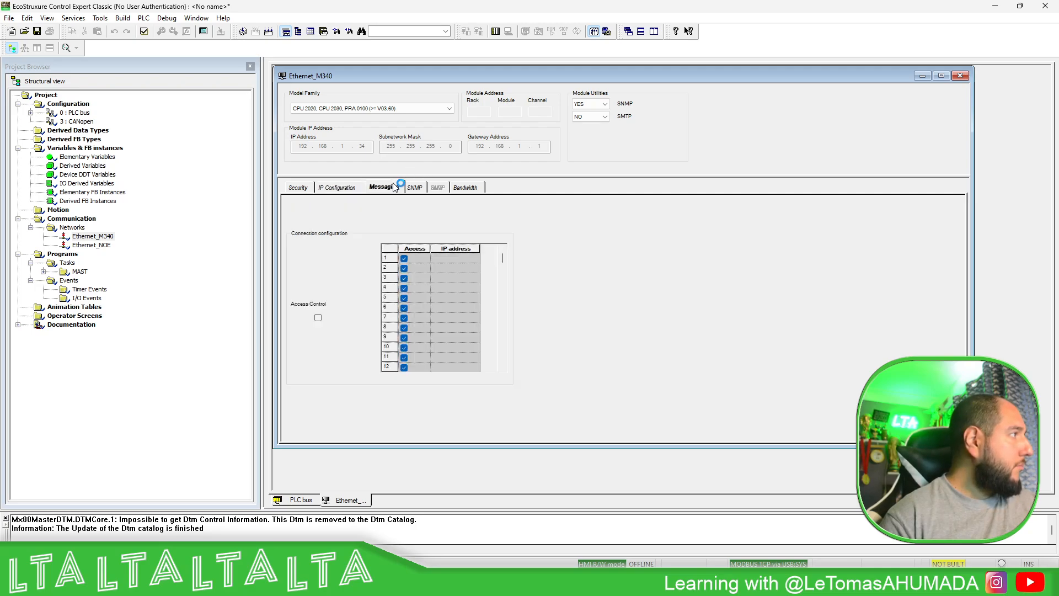
pyautogui.click(417, 188)
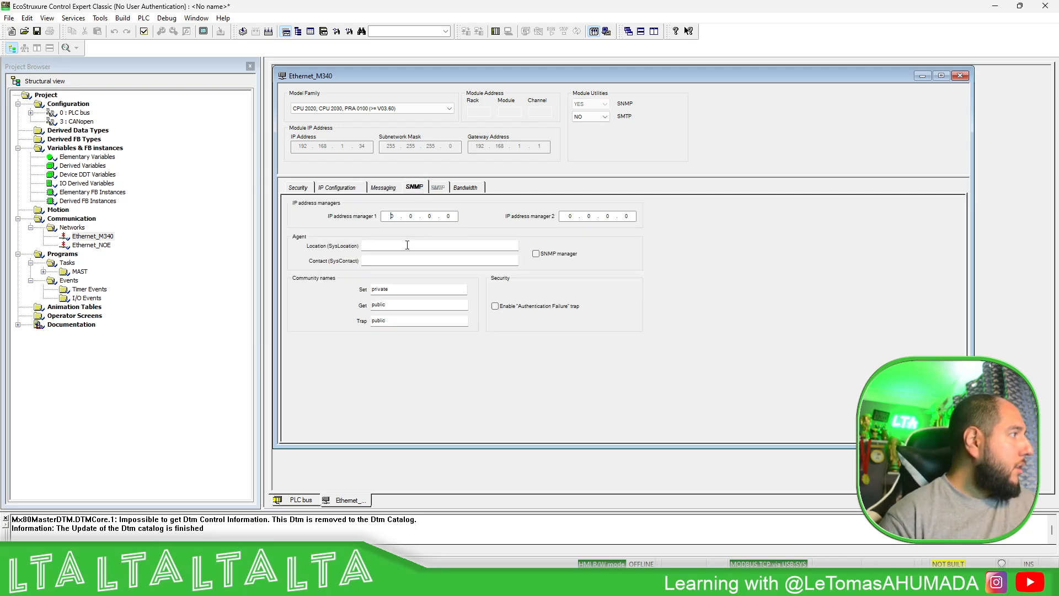
pyautogui.click(472, 187)
pyautogui.click(337, 188)
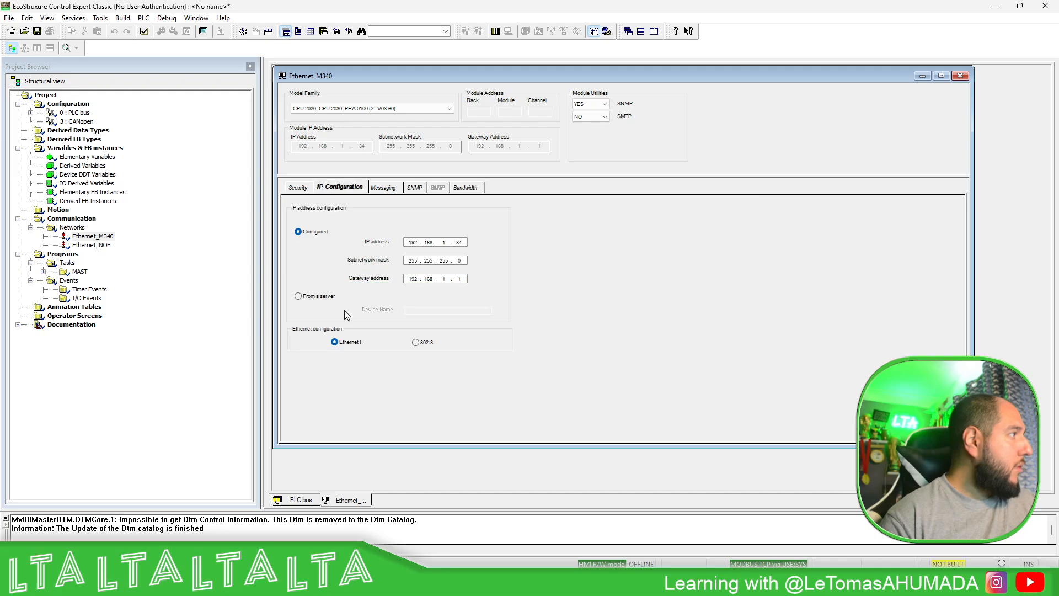
# - Validate and close the Ethernet_M340 network, and link channel 3 of the CPU's Ethernet port to Ethernet_M340
pyautogui.click(144, 32)
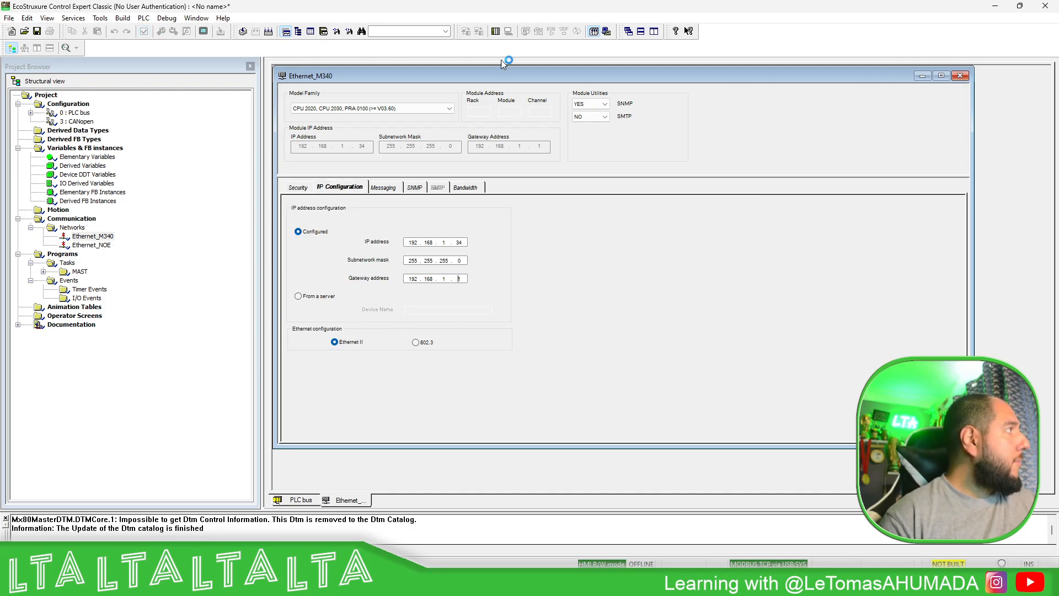
pyautogui.click(961, 76)
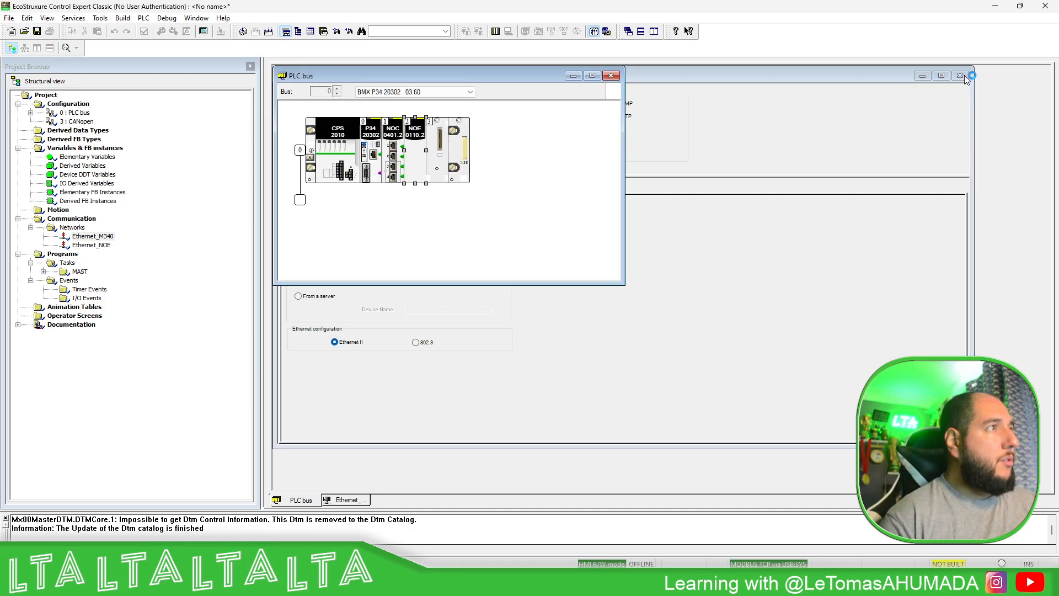
pyautogui.click(375, 157)
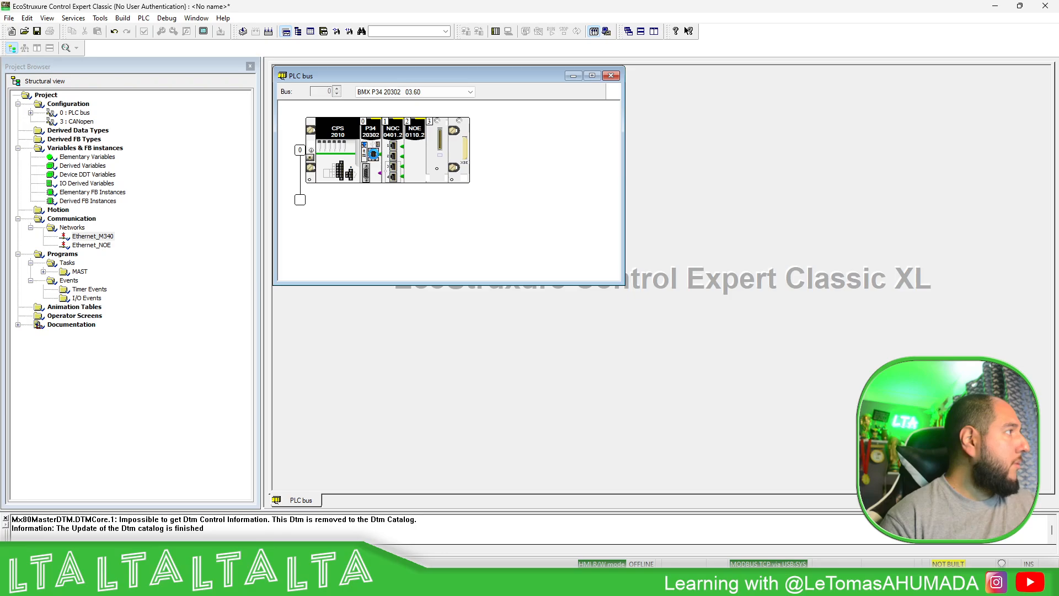
pyautogui.doubleClick(374, 157)
pyautogui.click(394, 364)
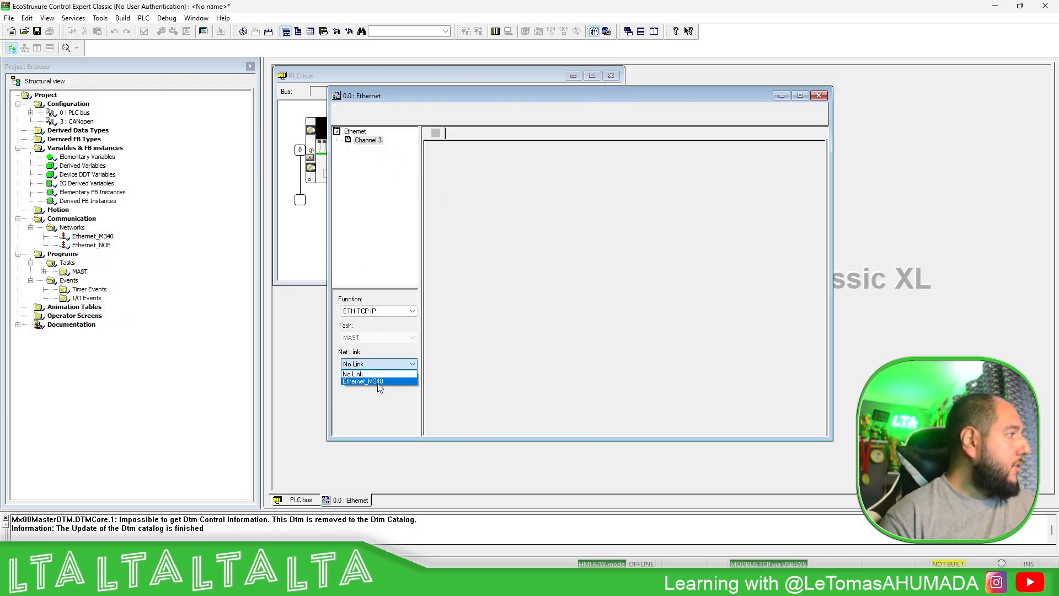
pyautogui.click(376, 378)
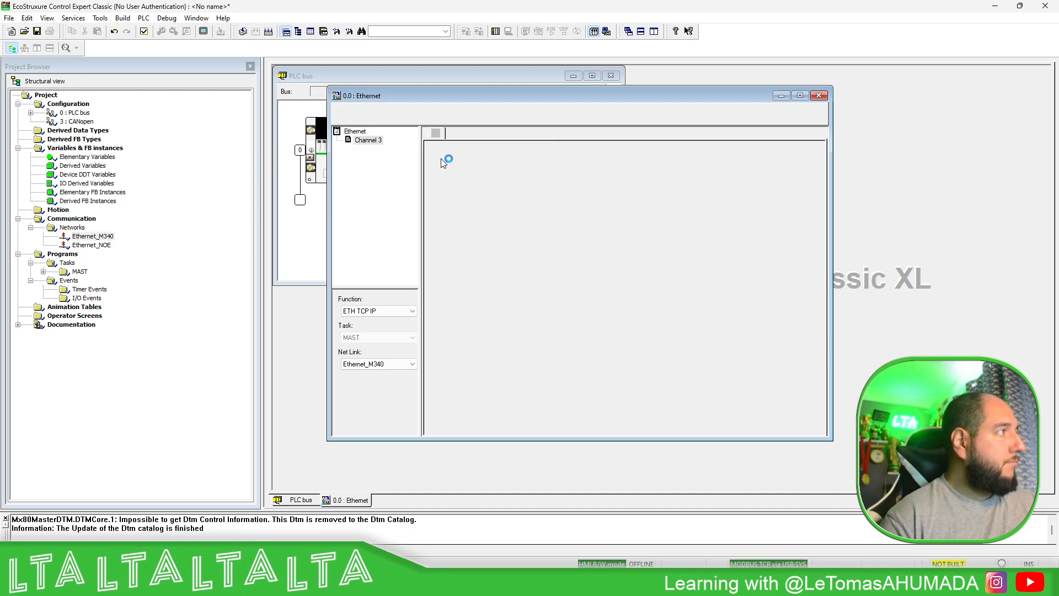
pyautogui.click(368, 140)
pyautogui.click(141, 30)
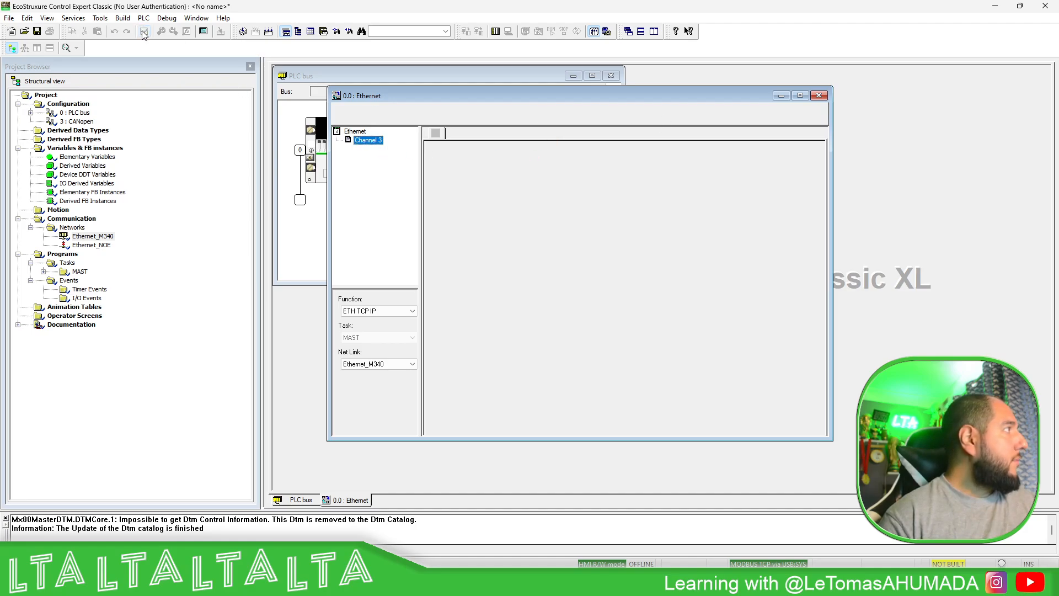
pyautogui.click(819, 96)
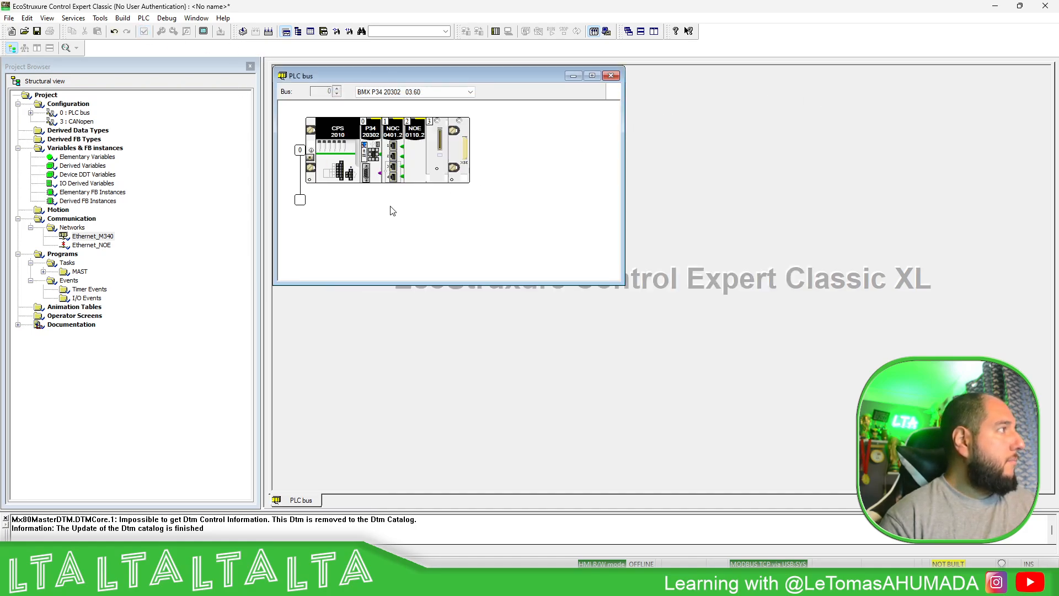
# - Open the BMX NOE 0110.2 module and the Ethernet_NOE network, and check the network's model family and IO Scanning options
pyautogui.doubleClick(415, 161)
pyautogui.doubleClick(92, 246)
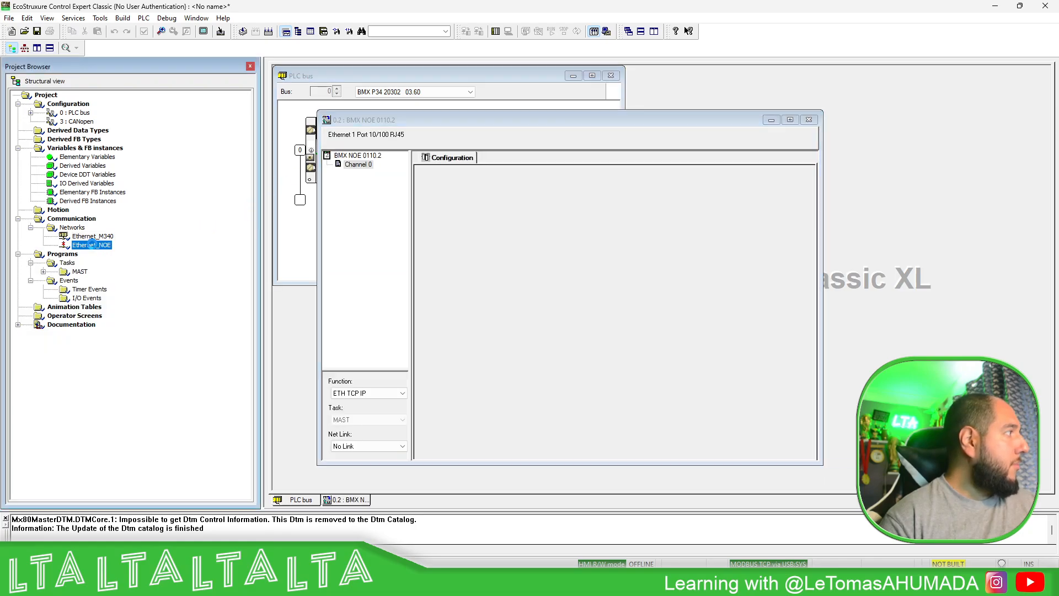
pyautogui.click(418, 110)
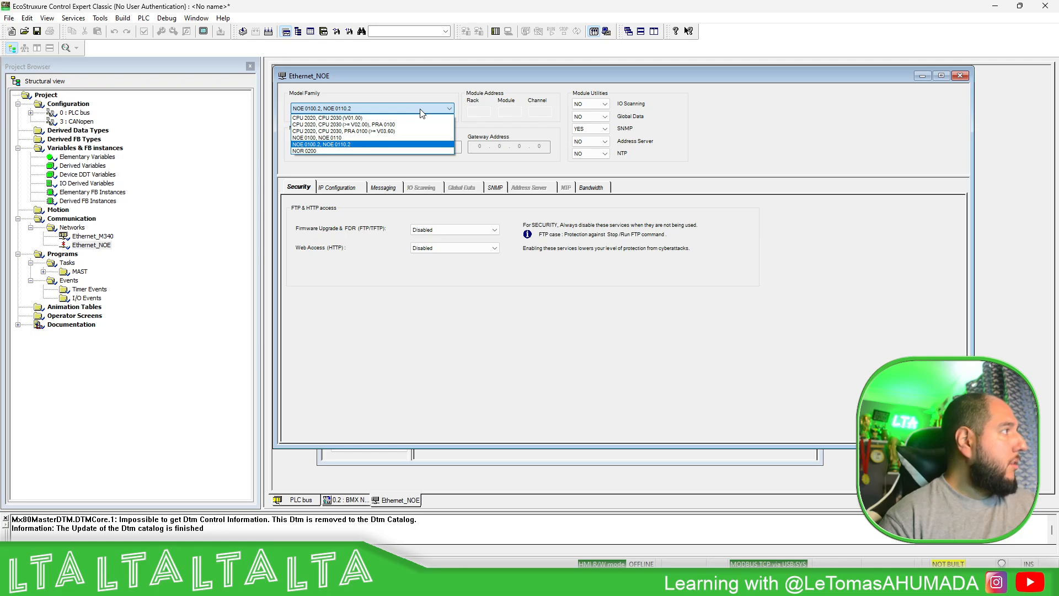
pyautogui.click(421, 110)
pyautogui.click(603, 104)
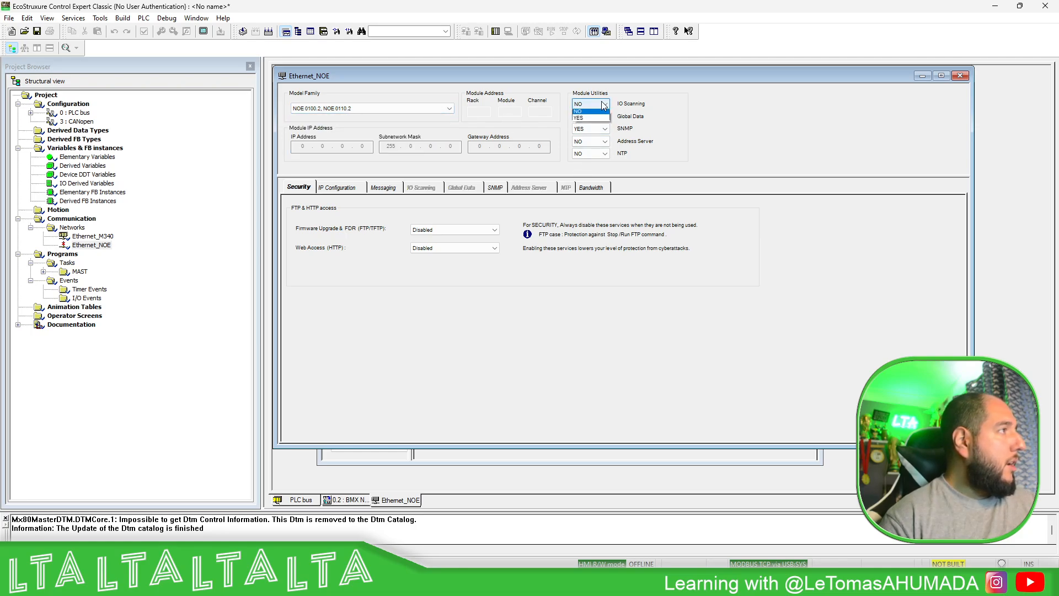
pyautogui.click(683, 105)
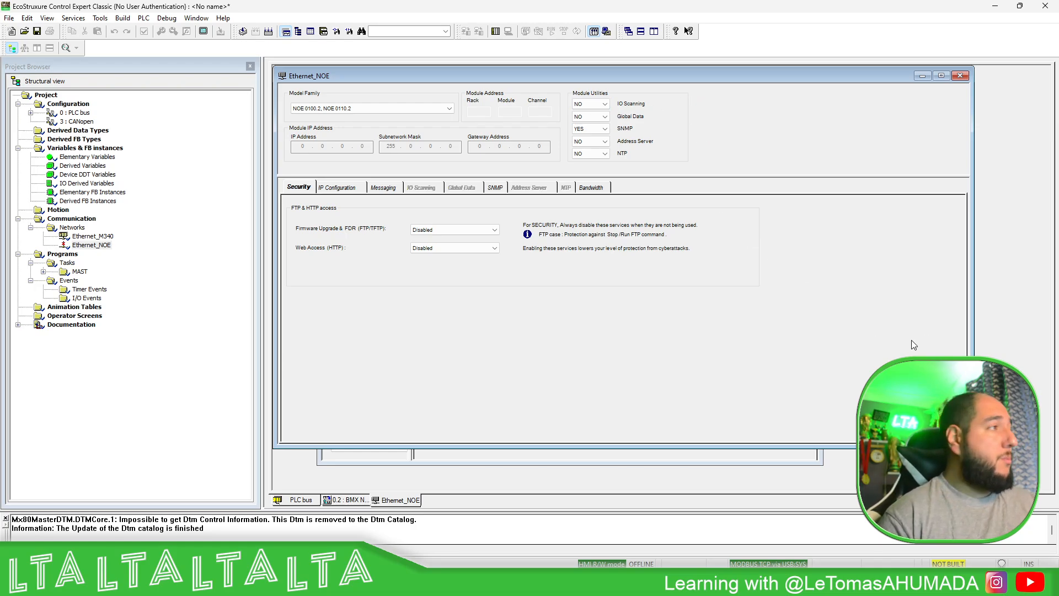
# - Enable the Firmware Upgrade & FDR (FTP/TFTP) and Web Access (HTTP) services in the Ethernet_NOE security settings
pyautogui.click(491, 229)
pyautogui.click(430, 241)
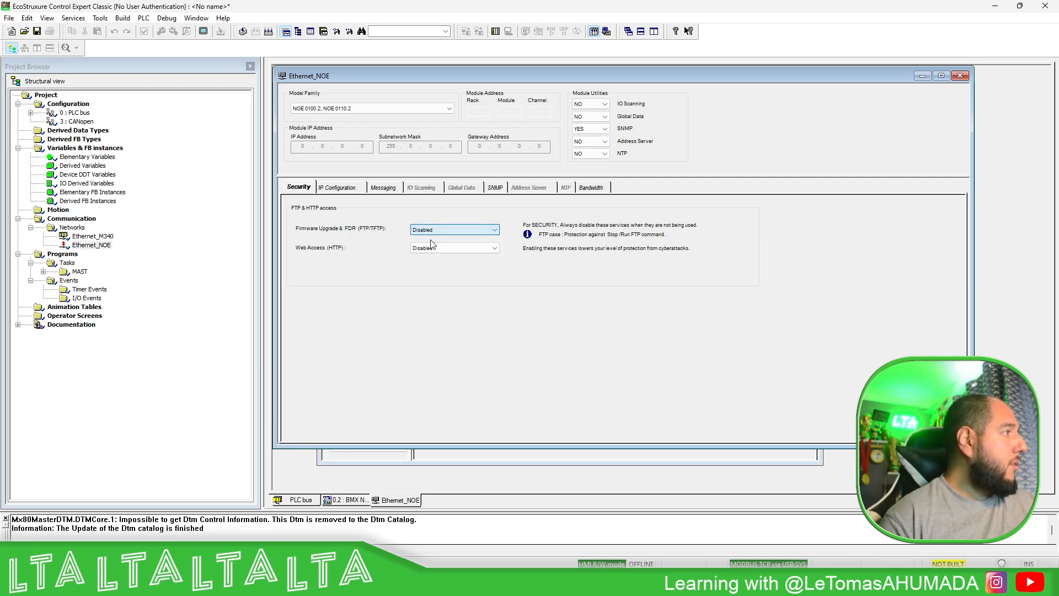
pyautogui.click(445, 229)
pyautogui.click(432, 245)
pyautogui.click(431, 231)
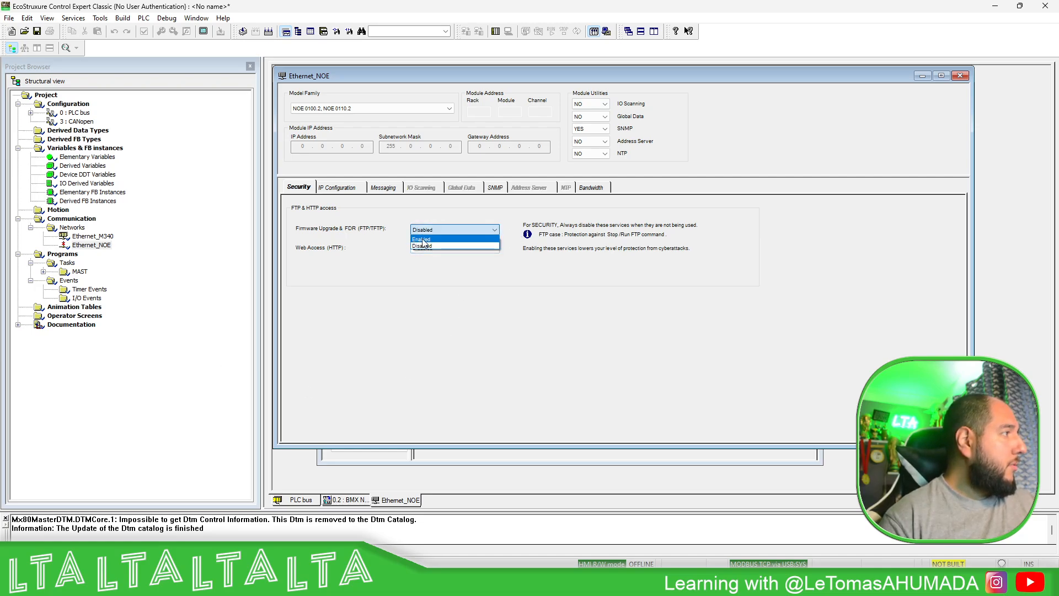
pyautogui.click(429, 240)
pyautogui.click(428, 248)
pyautogui.click(429, 257)
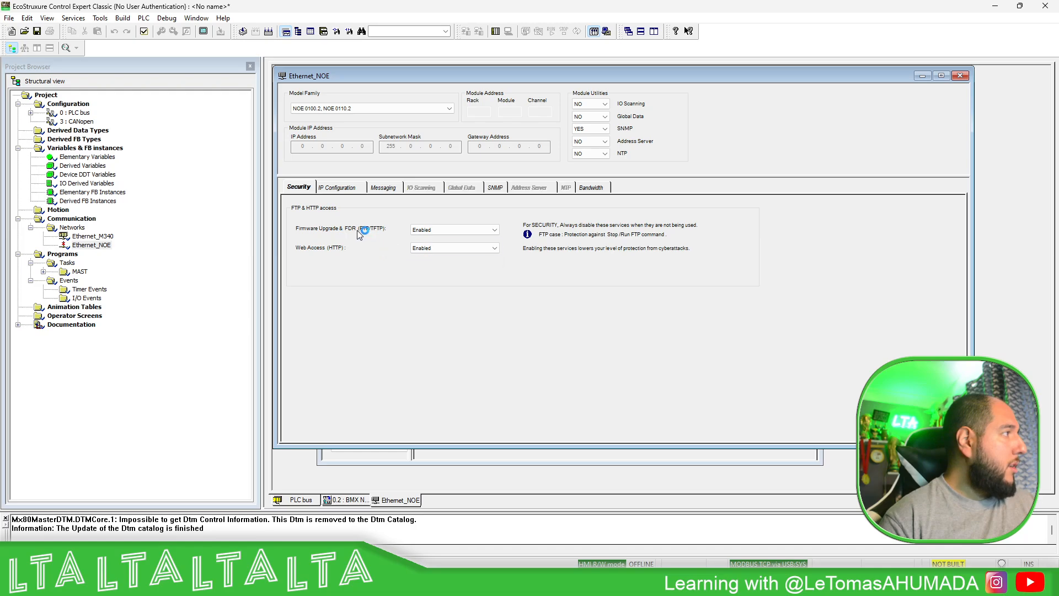
# - Configure Ethernet_NOE with IP address 192.168.1.36, subnetwork mask 255.255.255.0 and gateway 192.168.1.1, and validate and close the network
pyautogui.click(343, 188)
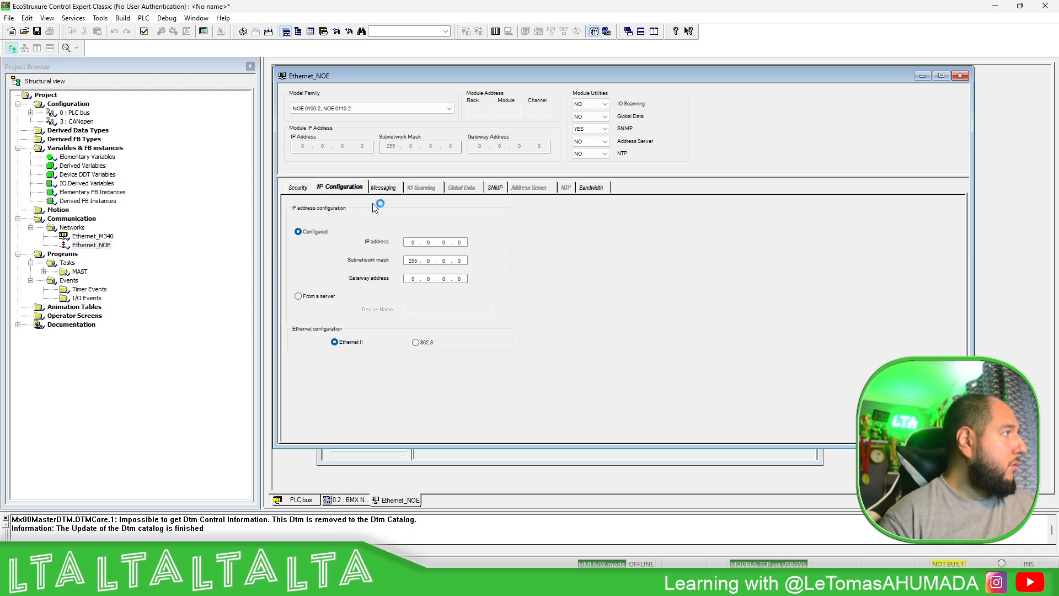
pyautogui.click(413, 242)
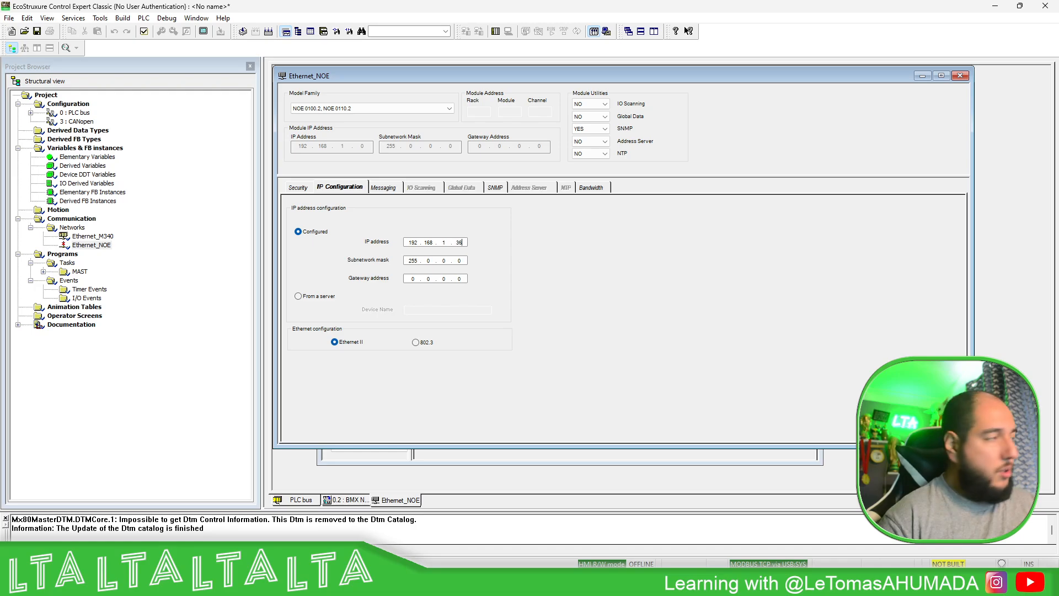
pyautogui.write('255255')
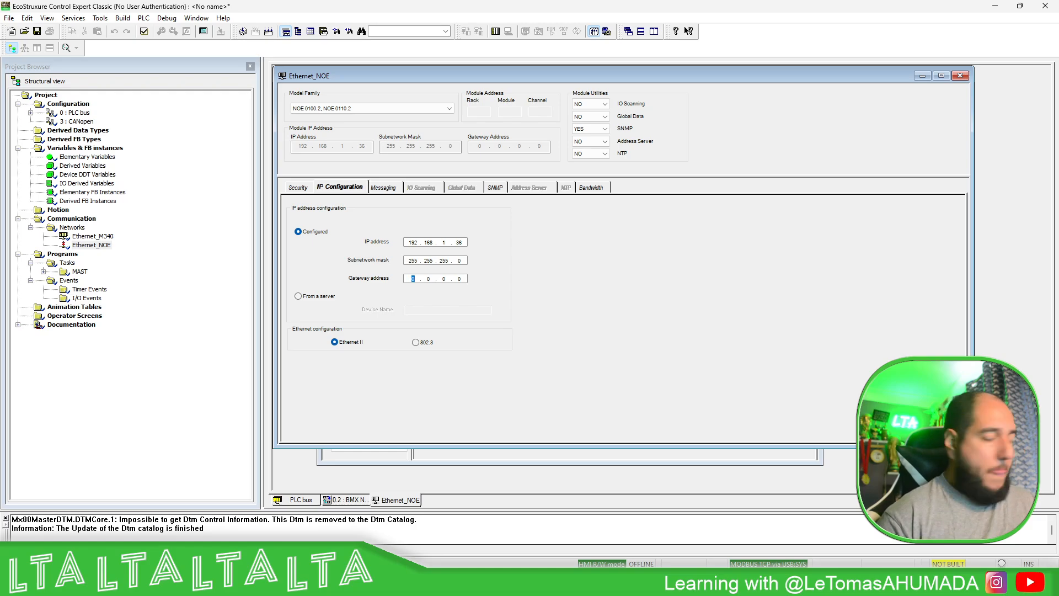
pyautogui.write('68 . 1')
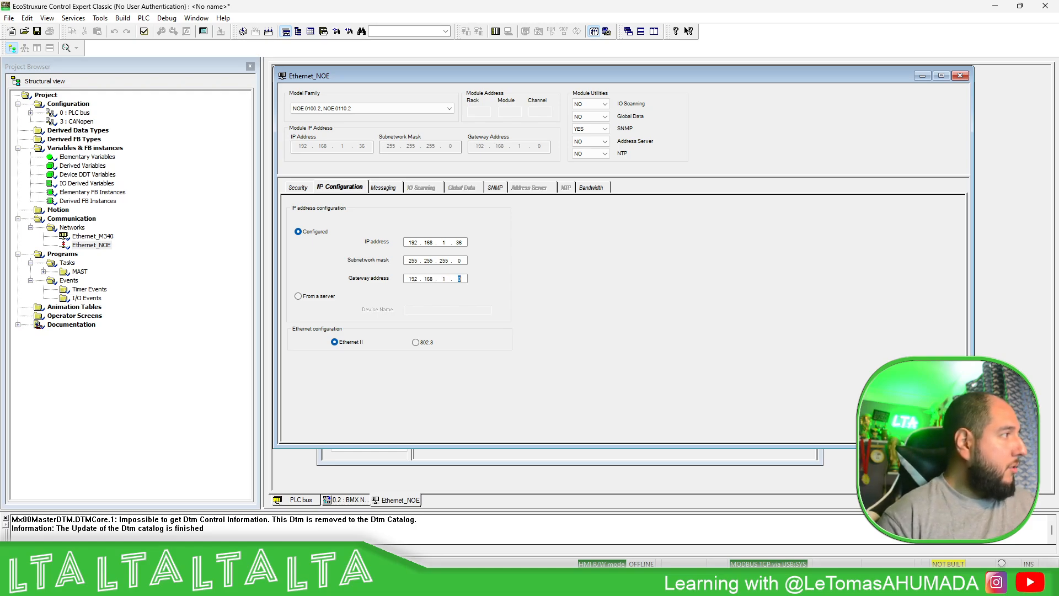
pyautogui.write('1')
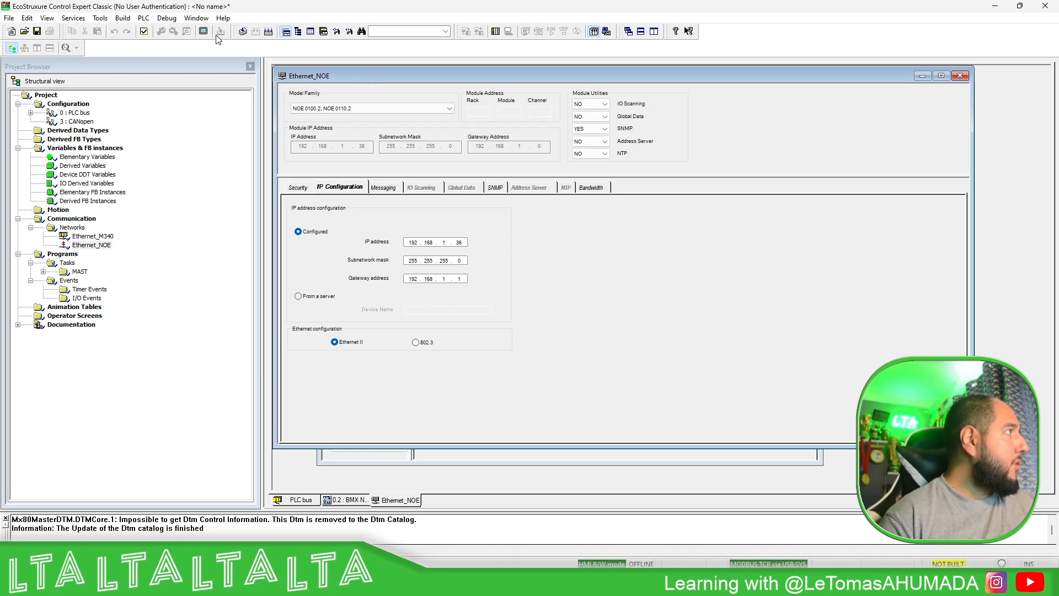
pyautogui.click(143, 31)
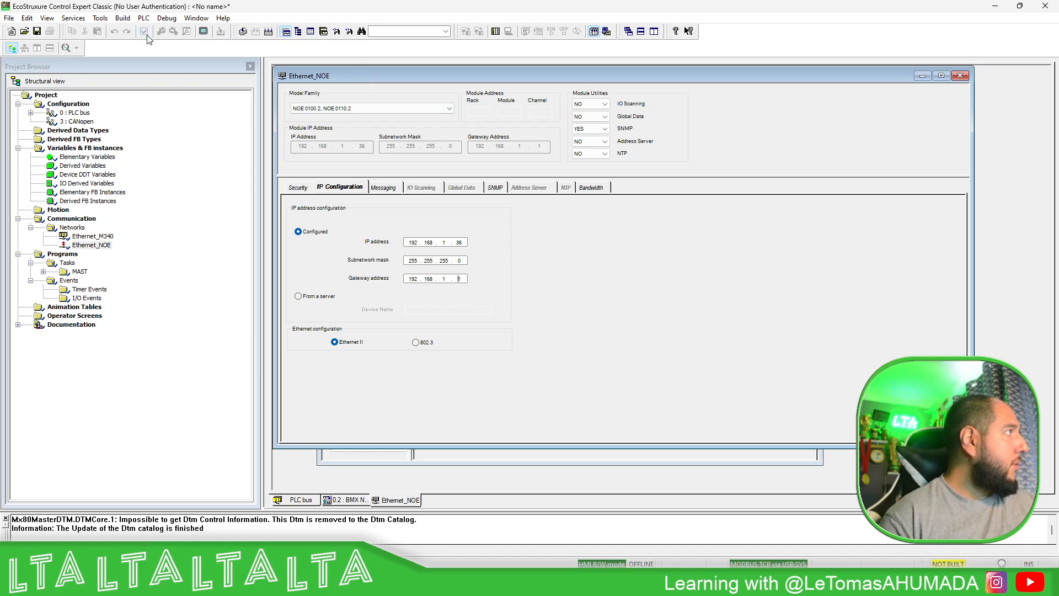
pyautogui.click(961, 76)
# - Link channel 0 of the BMX NOE 0110.2 module to the Ethernet_NOE network, and validate and close the module
pyautogui.click(399, 446)
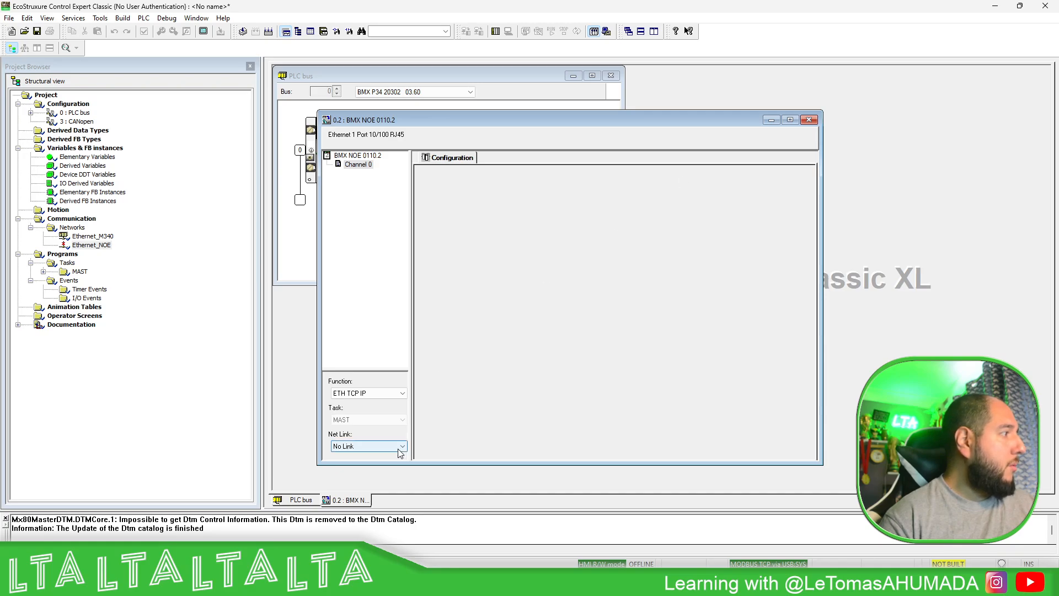
pyautogui.click(366, 465)
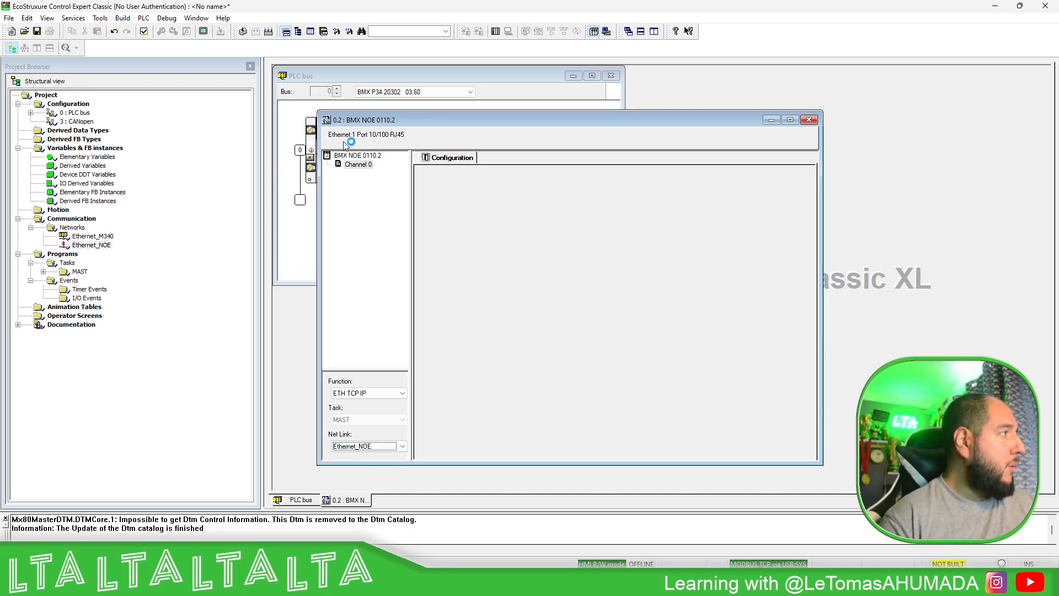
pyautogui.click(143, 30)
pyautogui.click(809, 120)
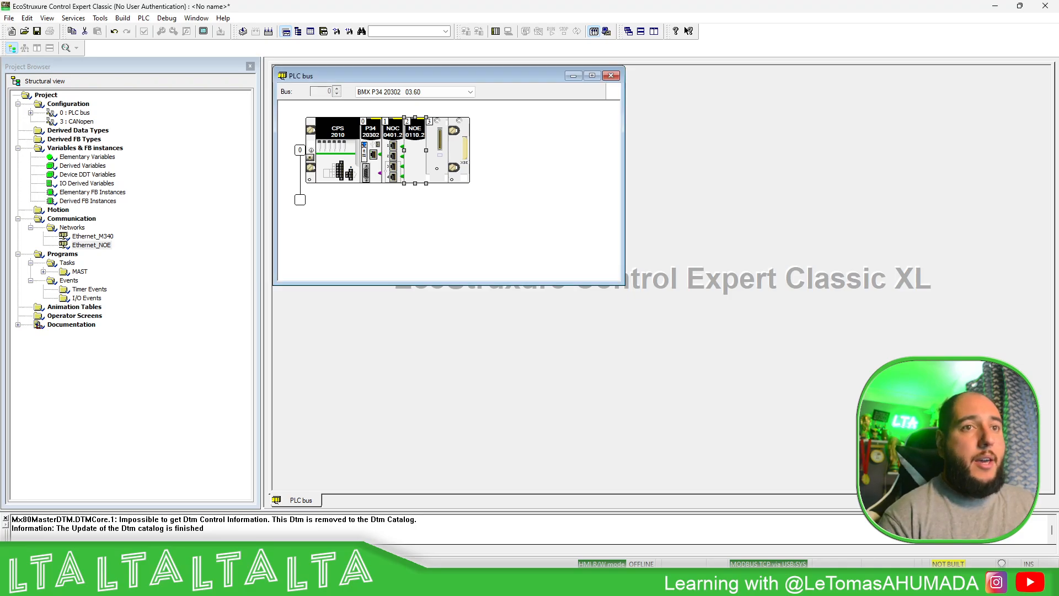
# - Open the BMX NOC 0401.2 module, place its window clear of the rack, and examine its input and output %MW settings
pyautogui.doubleClick(394, 165)
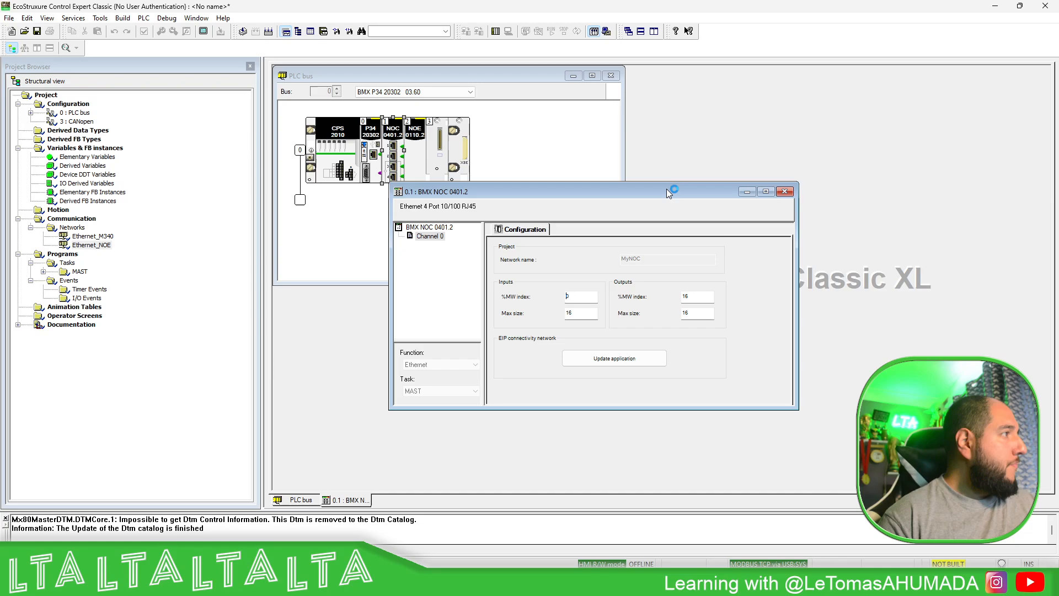
pyautogui.moveTo(667, 185); pyautogui.dragTo(667, 71)
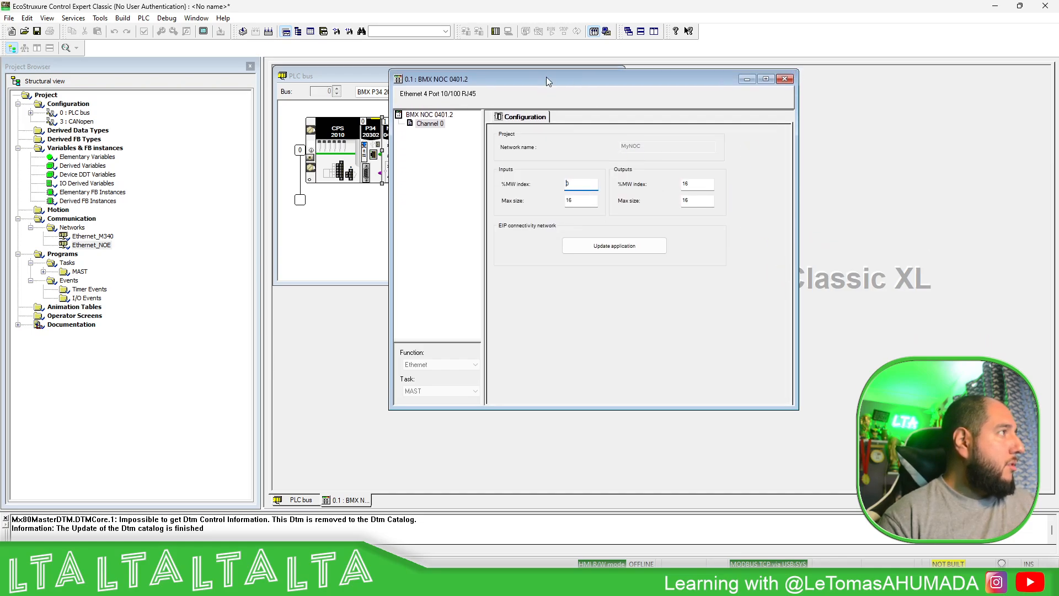
pyautogui.moveTo(547, 81); pyautogui.dragTo(671, 98)
pyautogui.click(554, 140)
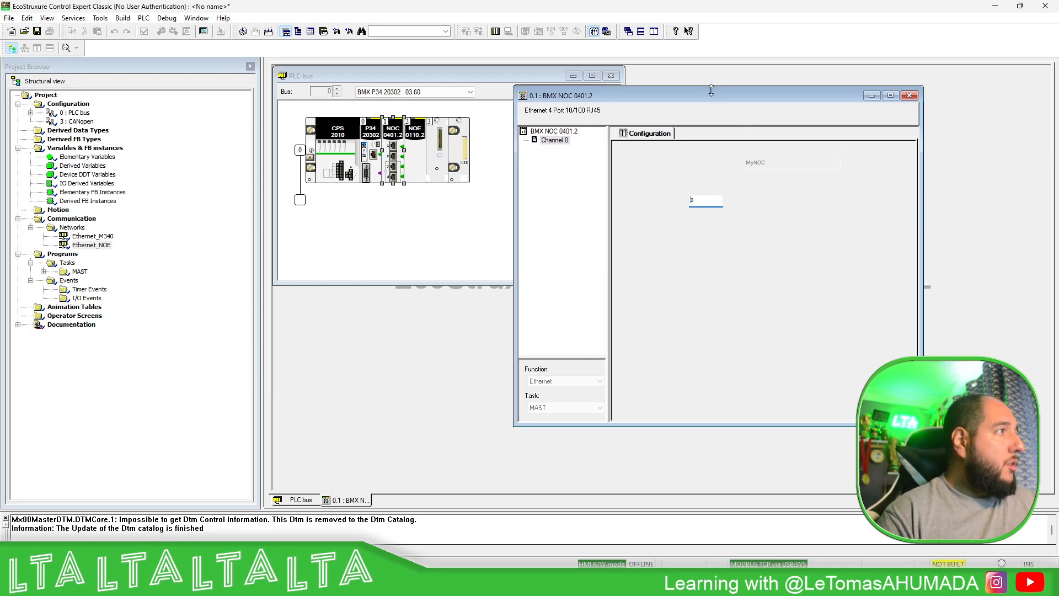
pyautogui.moveTo(701, 99); pyautogui.dragTo(820, 88)
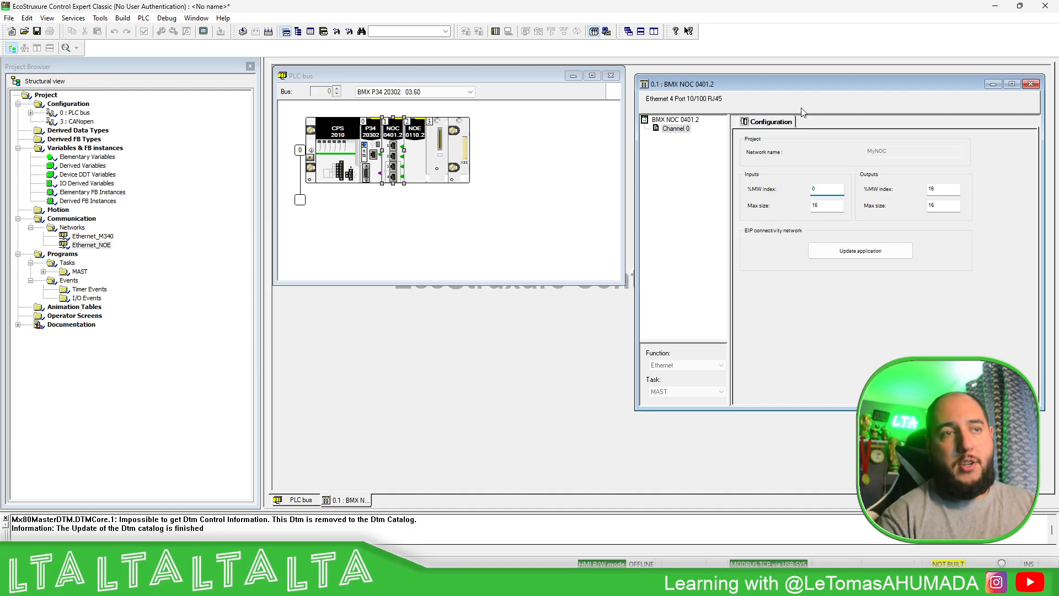
# - Open the BMX P34 20302 configuration beside the NOC module and check the maximum values available for the CPU's global address fields
pyautogui.click(373, 140)
pyautogui.doubleClick(373, 139)
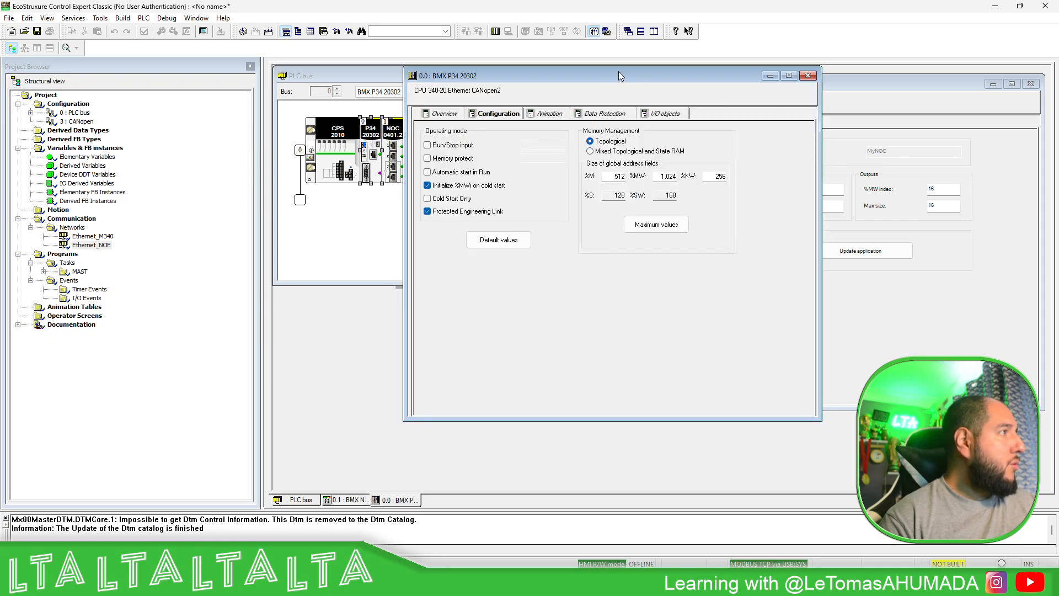
pyautogui.moveTo(618, 71); pyautogui.dragTo(479, 91)
pyautogui.moveTo(742, 86); pyautogui.dragTo(768, 95)
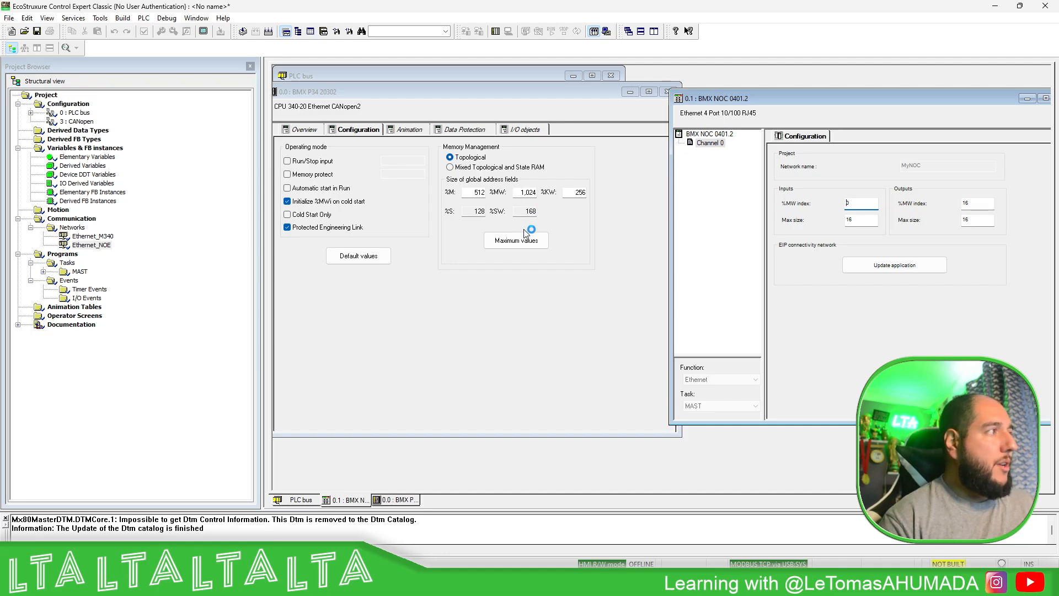
pyautogui.moveTo(517, 193); pyautogui.dragTo(555, 196)
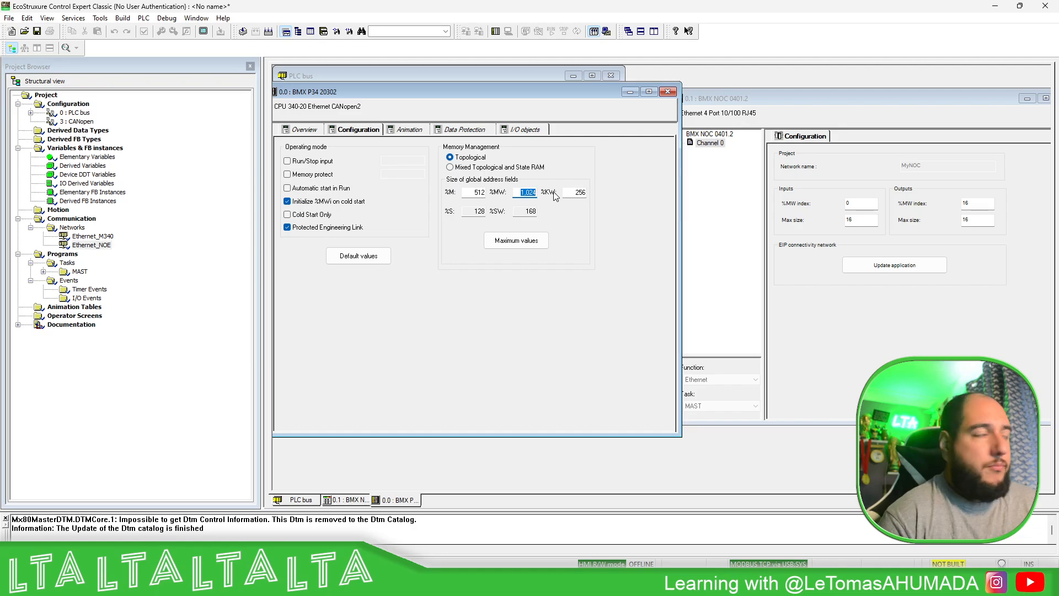
pyautogui.click(523, 243)
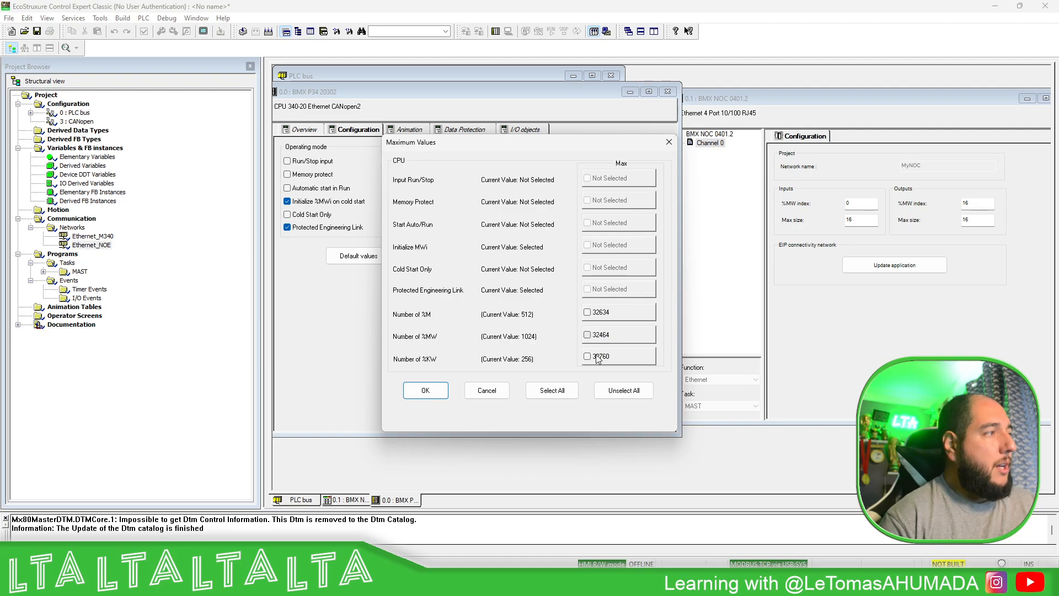
pyautogui.click(669, 142)
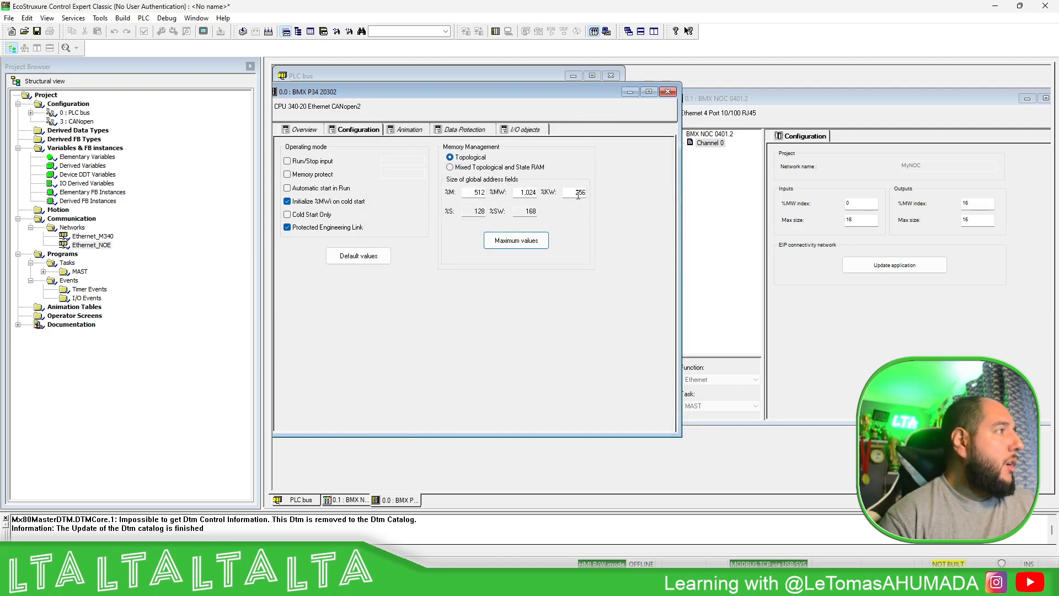
# - Set the CPU's %MW global address field size to 10,000 and validate the BMX P34 20302 configuration
pyautogui.moveTo(519, 193); pyautogui.dragTo(559, 194)
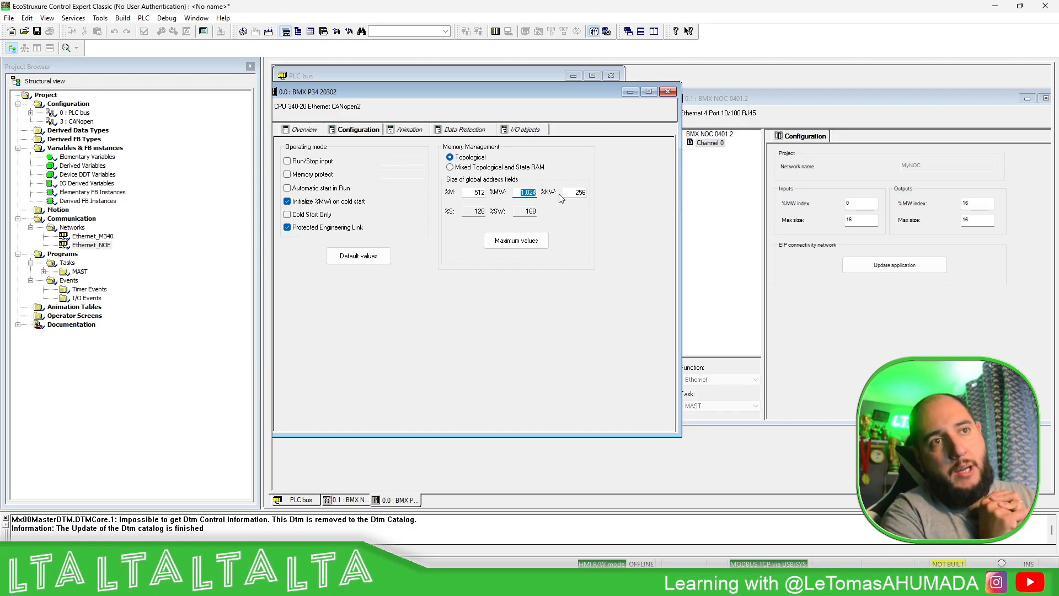
pyautogui.write('100000')
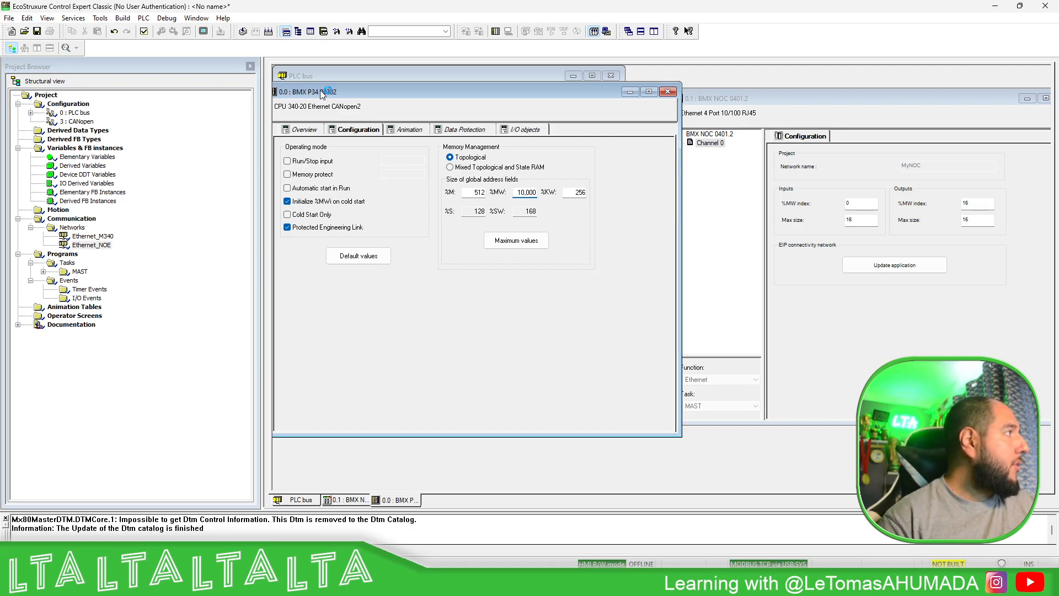
pyautogui.moveTo(323, 92); pyautogui.dragTo(411, 100)
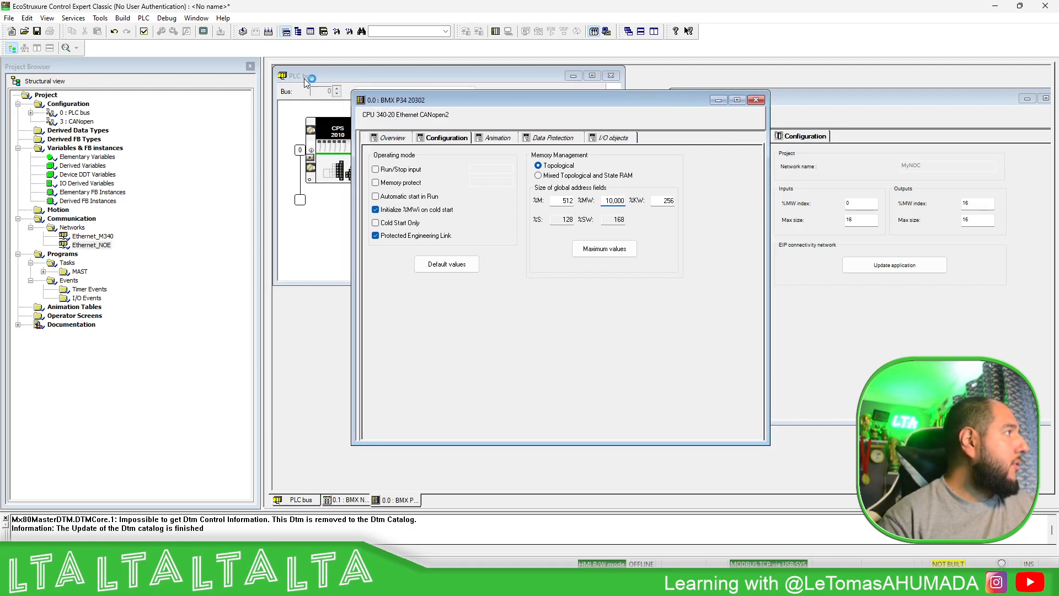
pyautogui.click(144, 32)
pyautogui.click(864, 204)
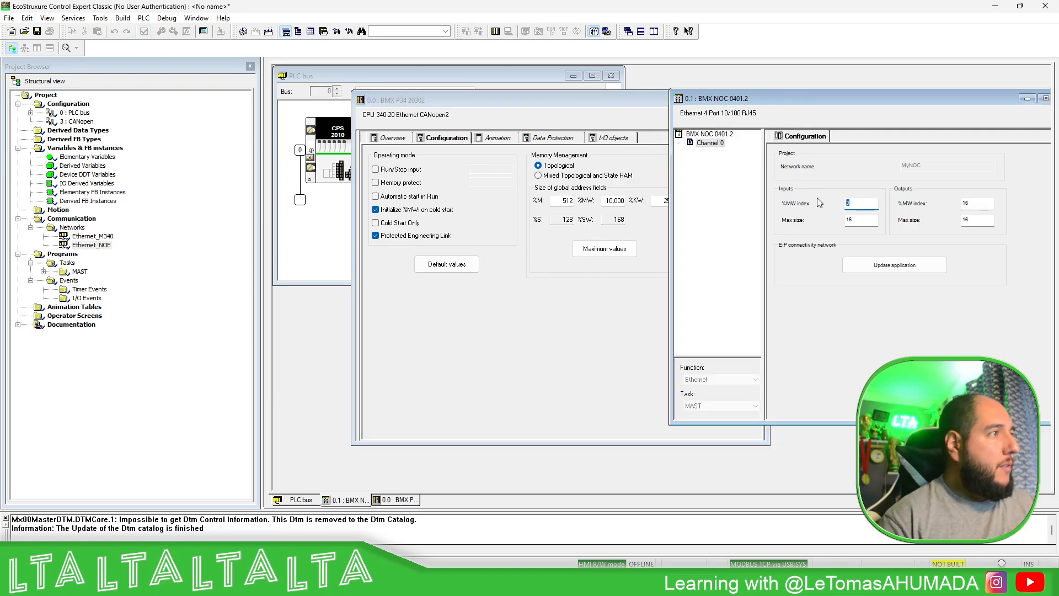
pyautogui.write('120')
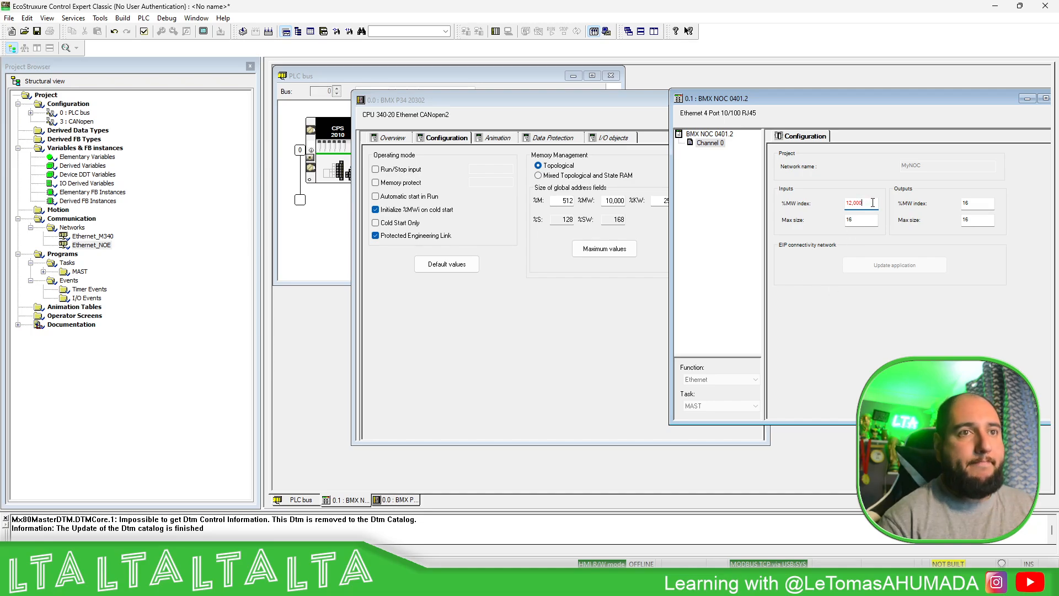
pyautogui.doubleClick(860, 203)
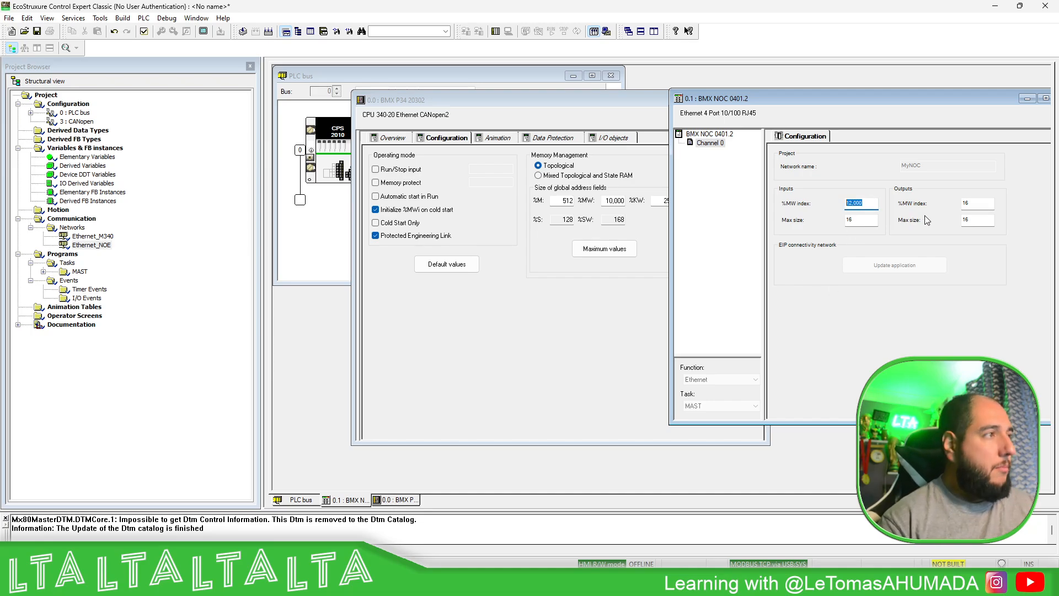
pyautogui.write('10')
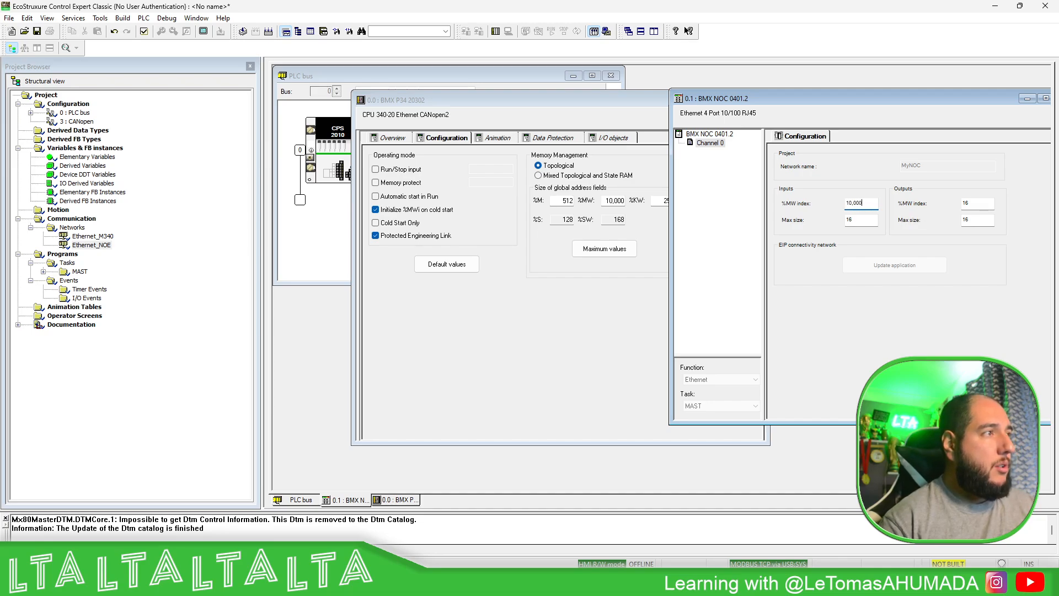
pyautogui.click(865, 221)
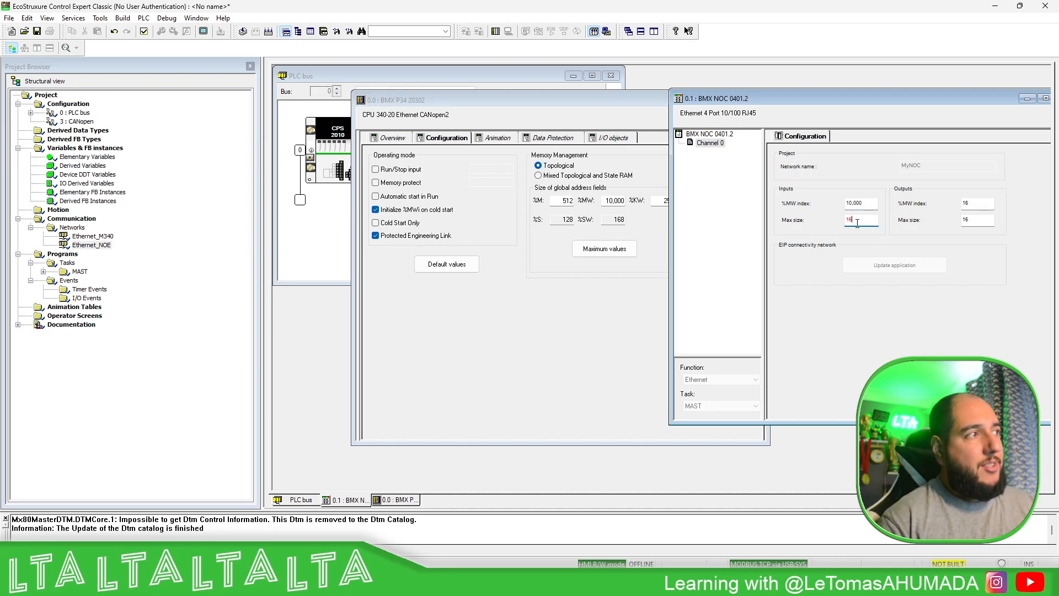
# - Set the BMX NOC 0401.2 inputs to %MW index 5,000 and max size 500, and the outputs to %MW index 6,000 and max size 500
pyautogui.hotkey('shift', 'Tab')
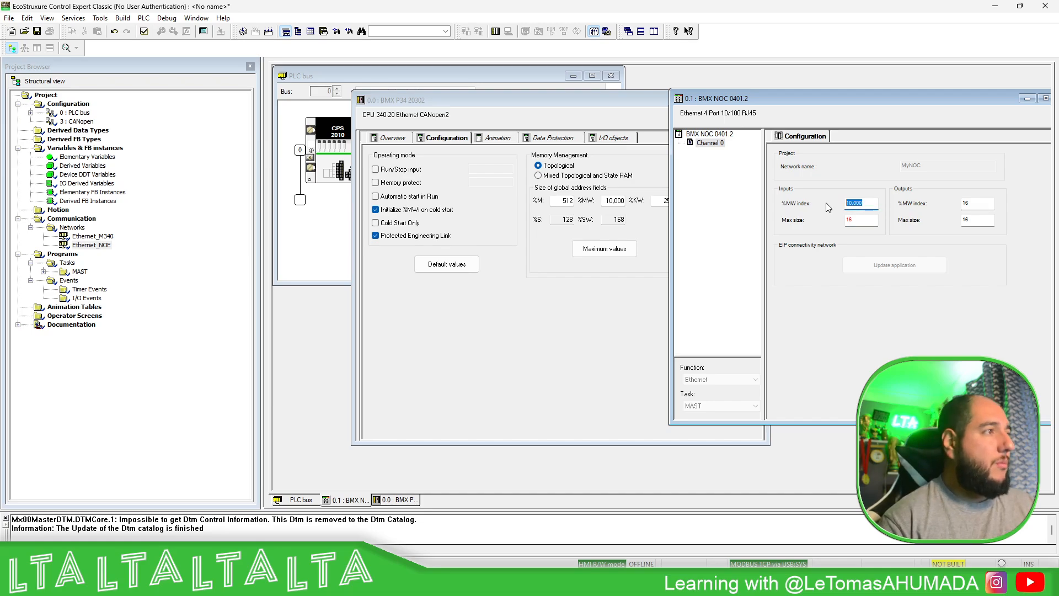
pyautogui.write('5000')
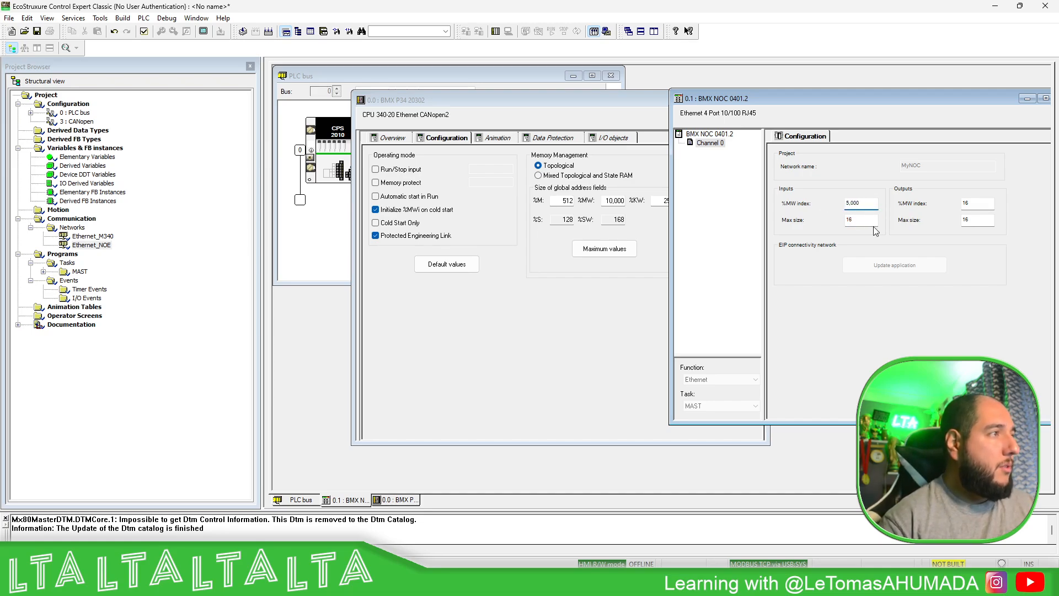
pyautogui.press('Tab')
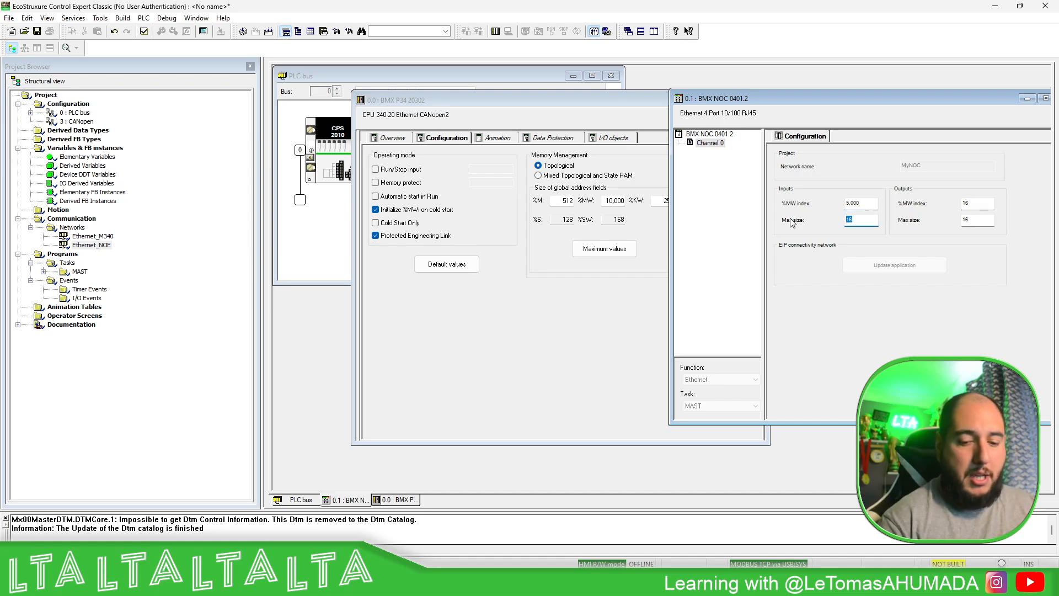
pyautogui.write('500')
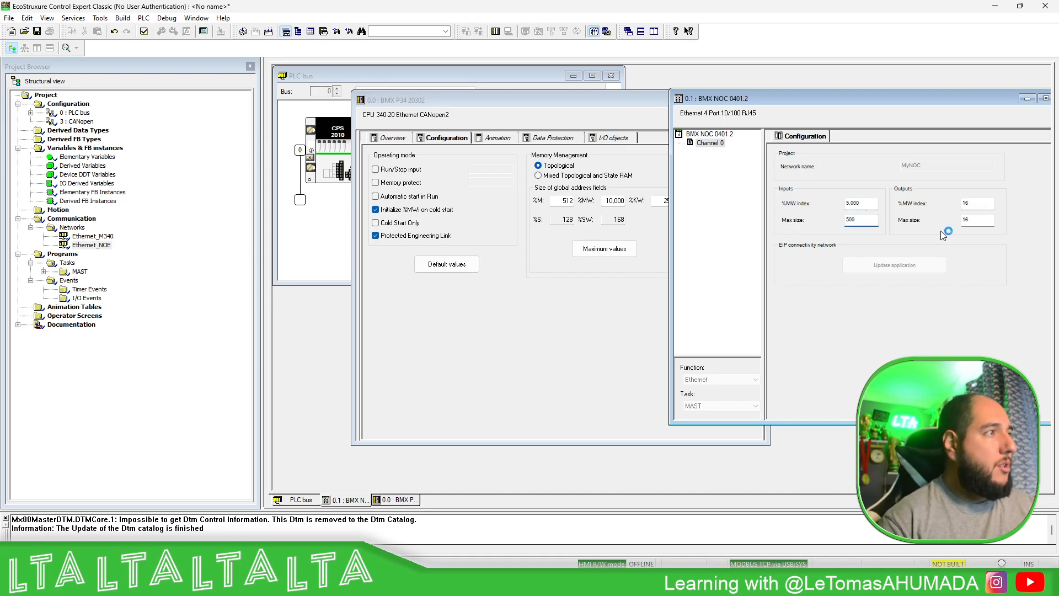
pyautogui.click(992, 201)
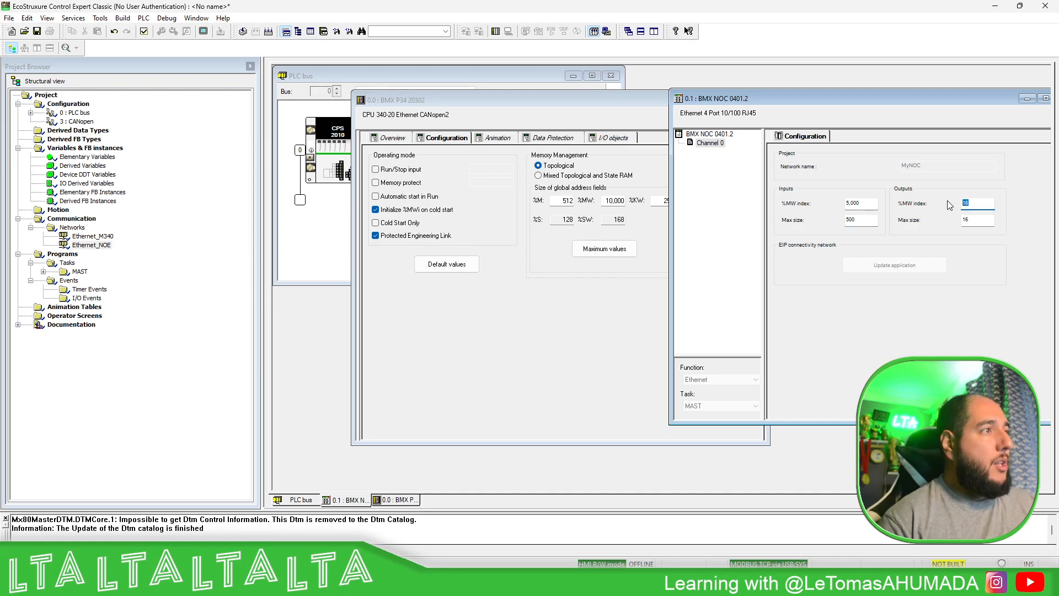
pyautogui.write('600')
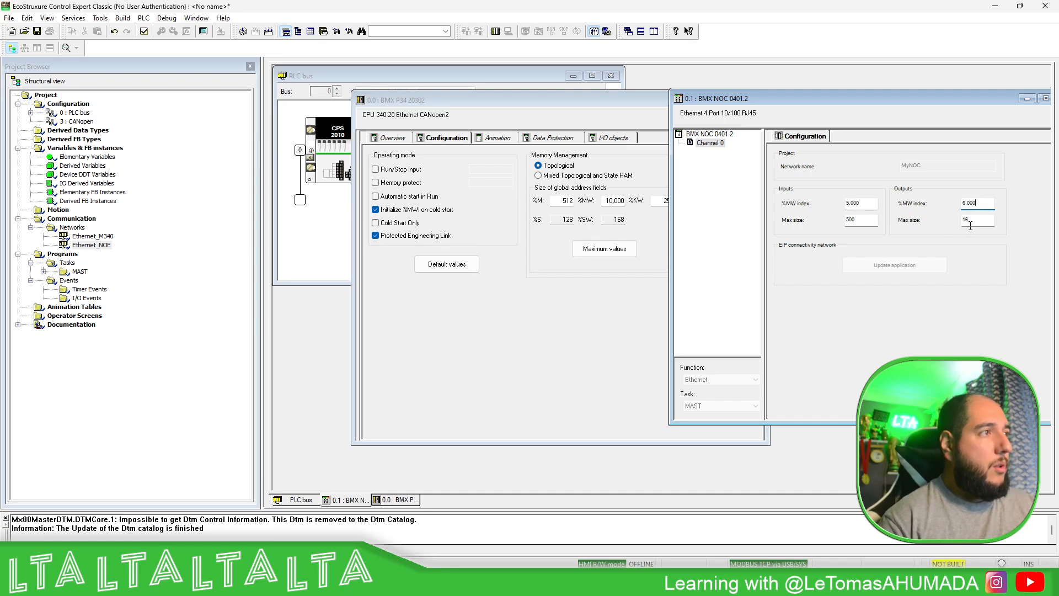
pyautogui.click(971, 224)
pyautogui.write('500')
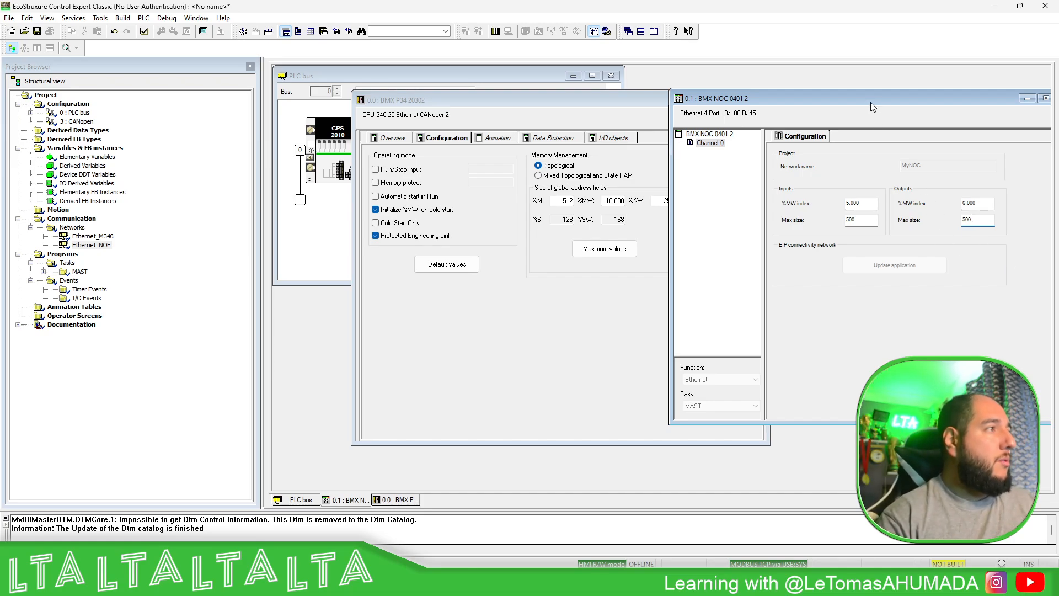
# - Validate the BMX NOC 0401.2 settings and close both the NOC module and CPU configuration windows
pyautogui.moveTo(869, 100); pyautogui.dragTo(681, 124)
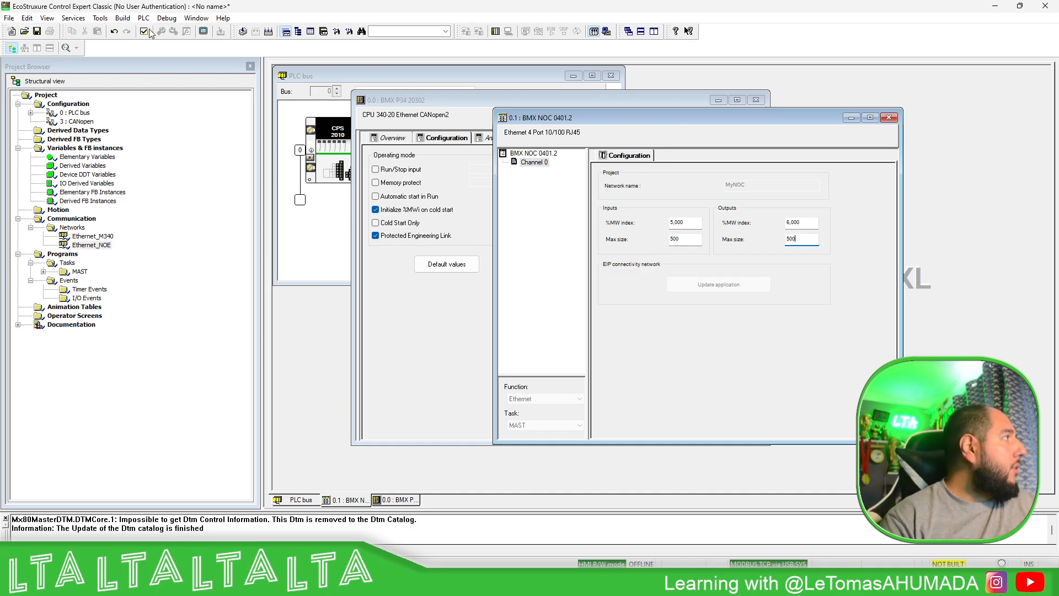
pyautogui.click(889, 118)
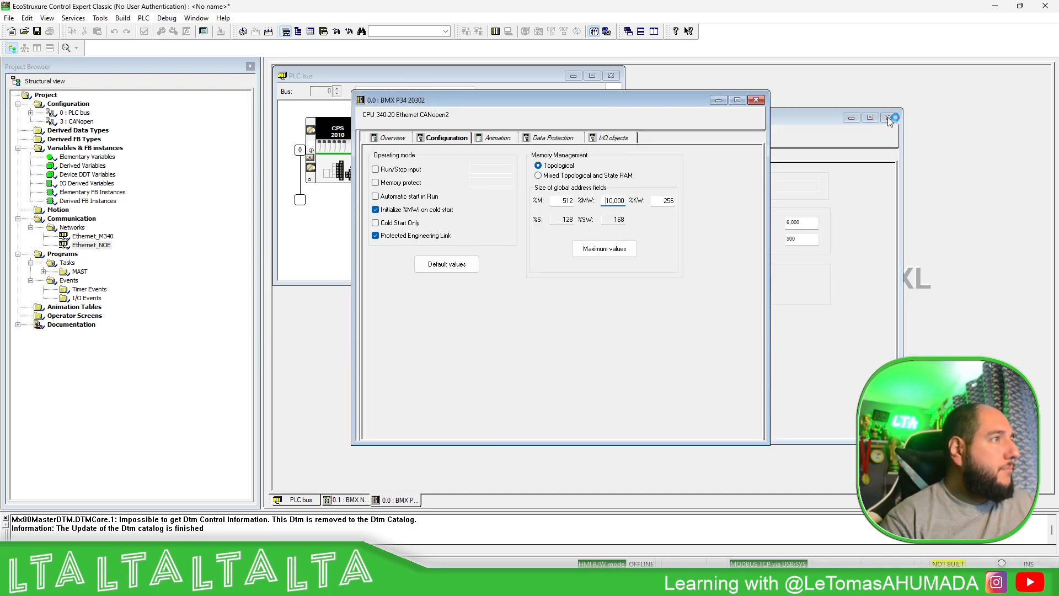
pyautogui.click(752, 99)
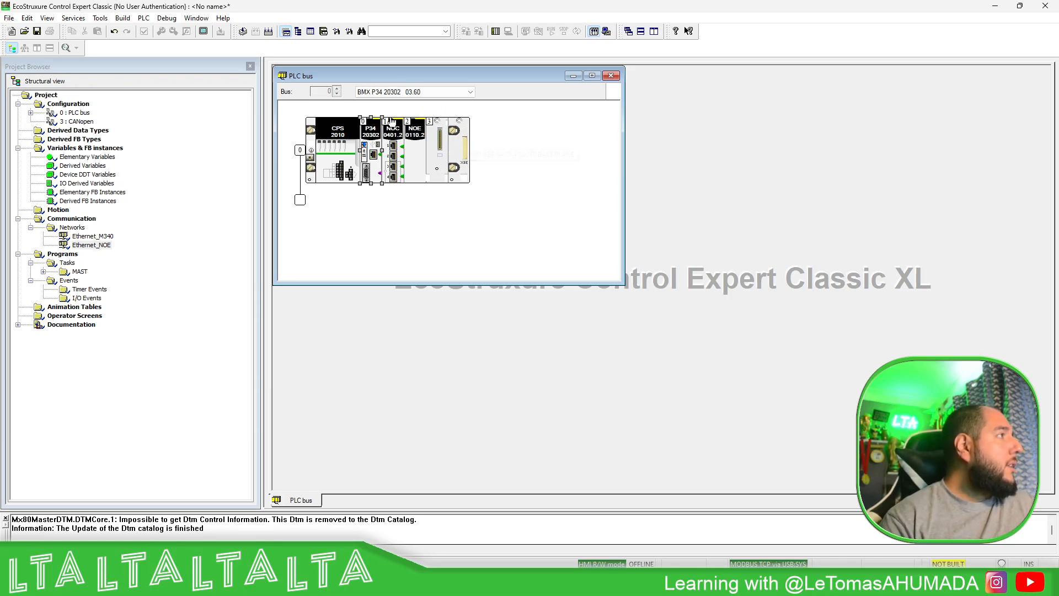
# - Try to replace the processor in the rack with BMX P34 20302 firmware version 03.50
pyautogui.click(470, 91)
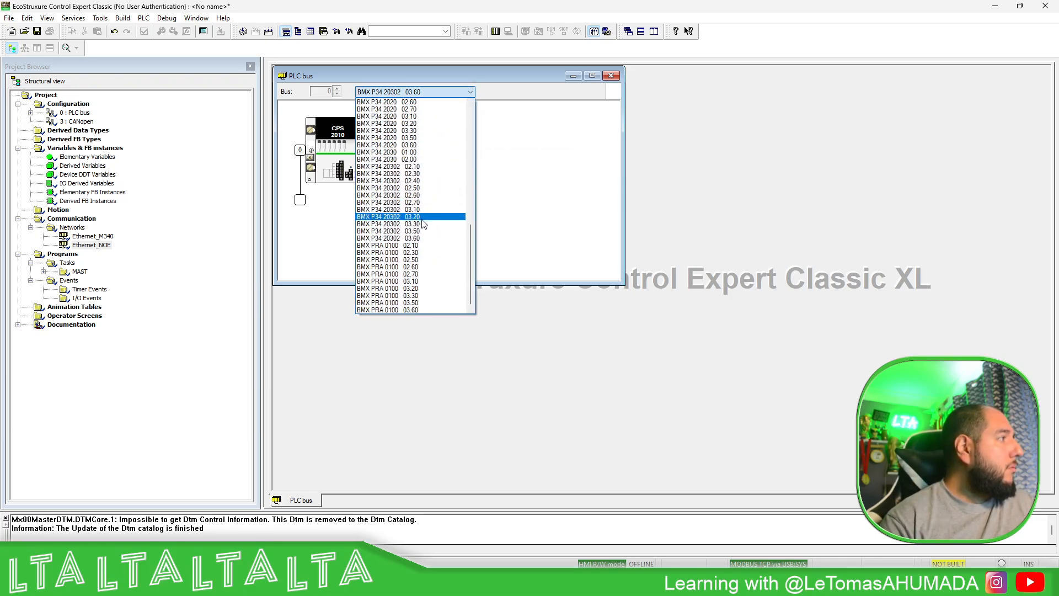
pyautogui.click(419, 231)
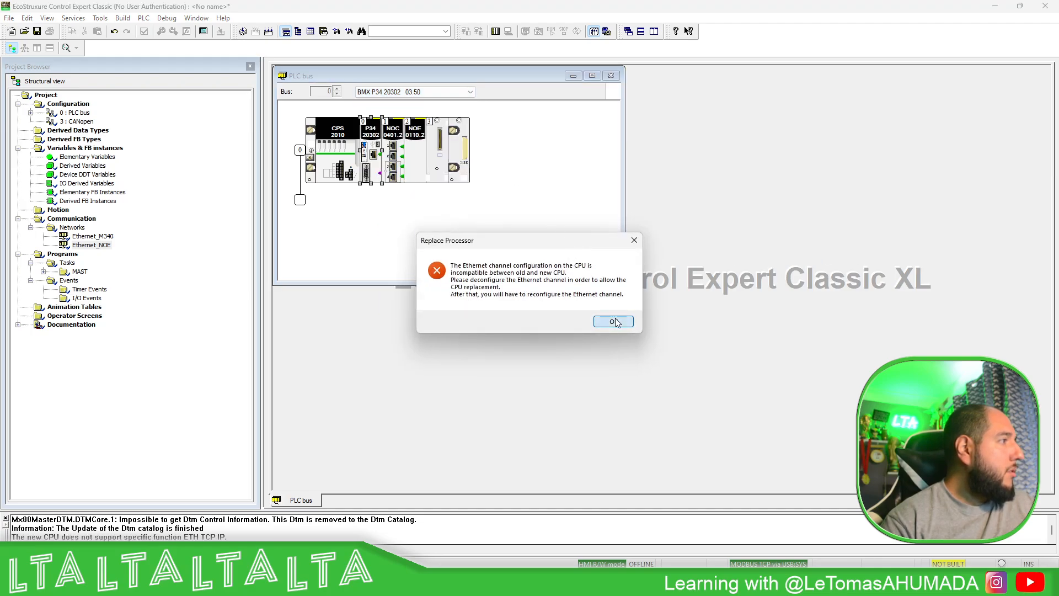
pyautogui.click(613, 322)
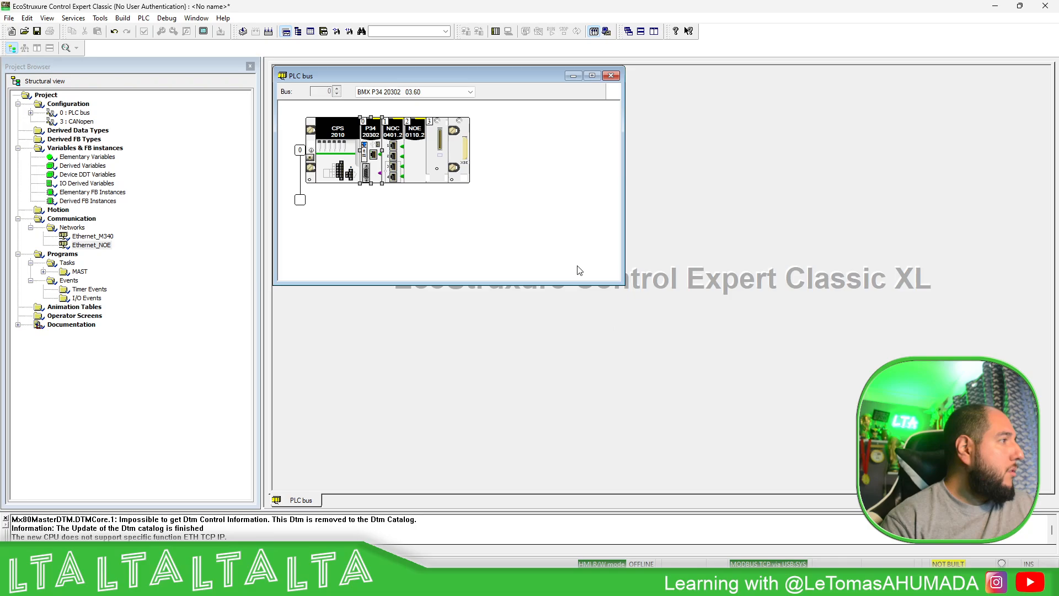
pyautogui.rightClick(108, 237)
pyautogui.click(133, 262)
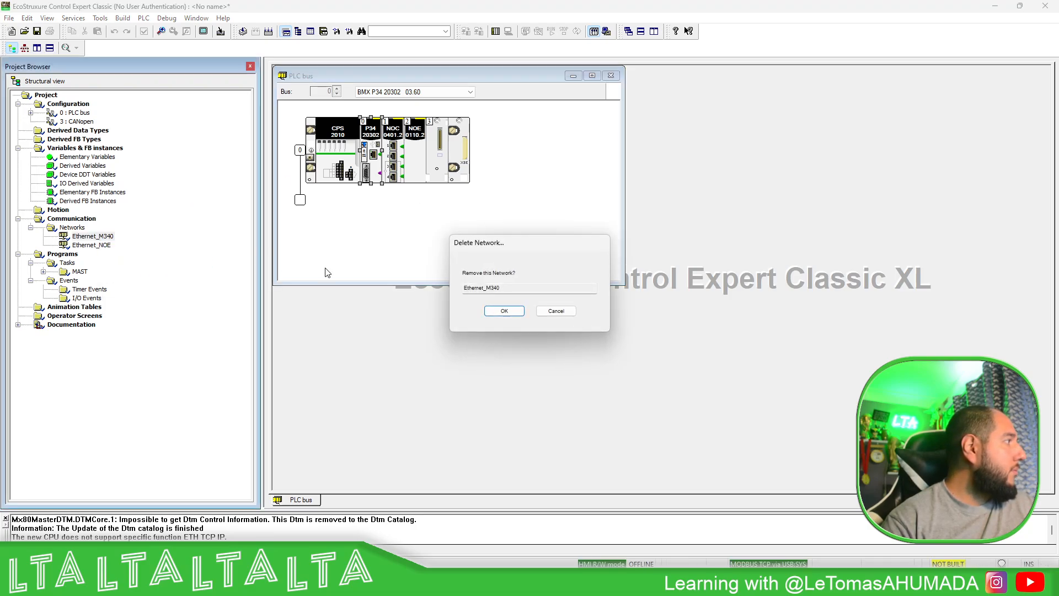
pyautogui.click(556, 311)
# - Set the function of the CPU's Ethernet channel 3 to None, and validate and close the channel configuration
pyautogui.doubleClick(370, 152)
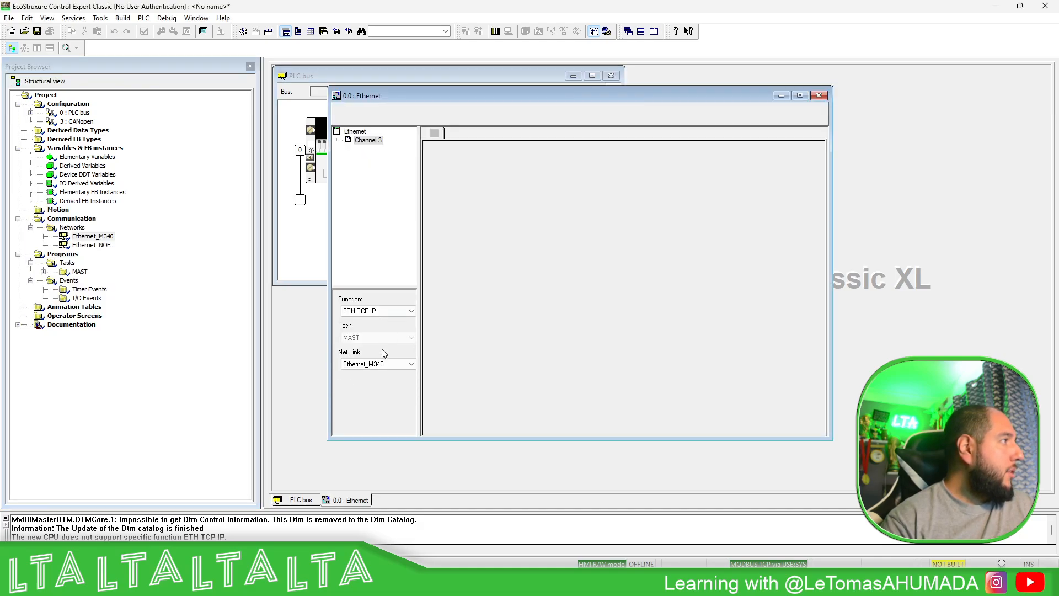
pyautogui.click(396, 310)
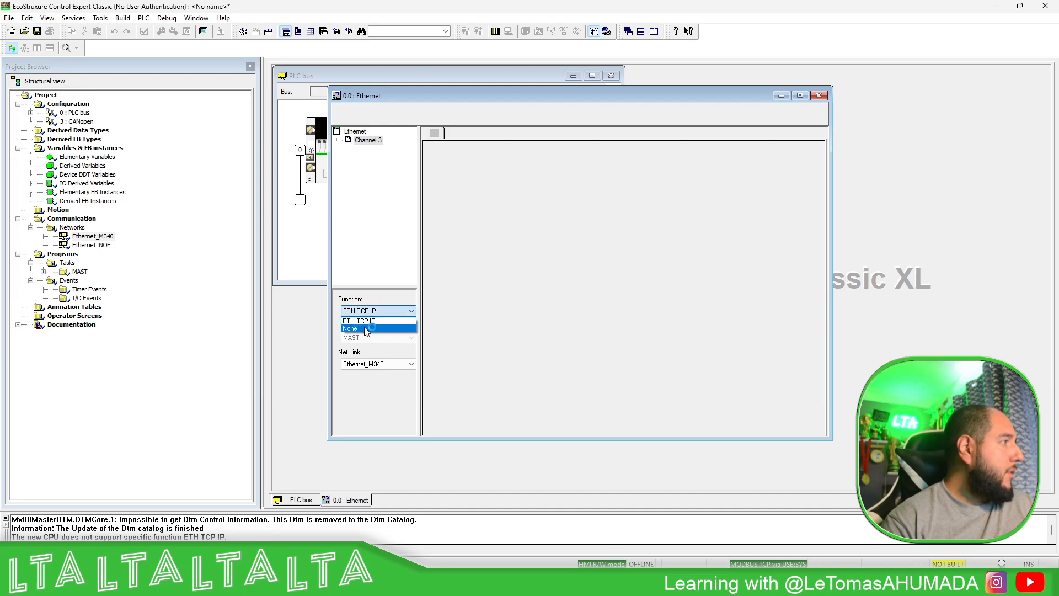
pyautogui.click(364, 329)
pyautogui.click(819, 96)
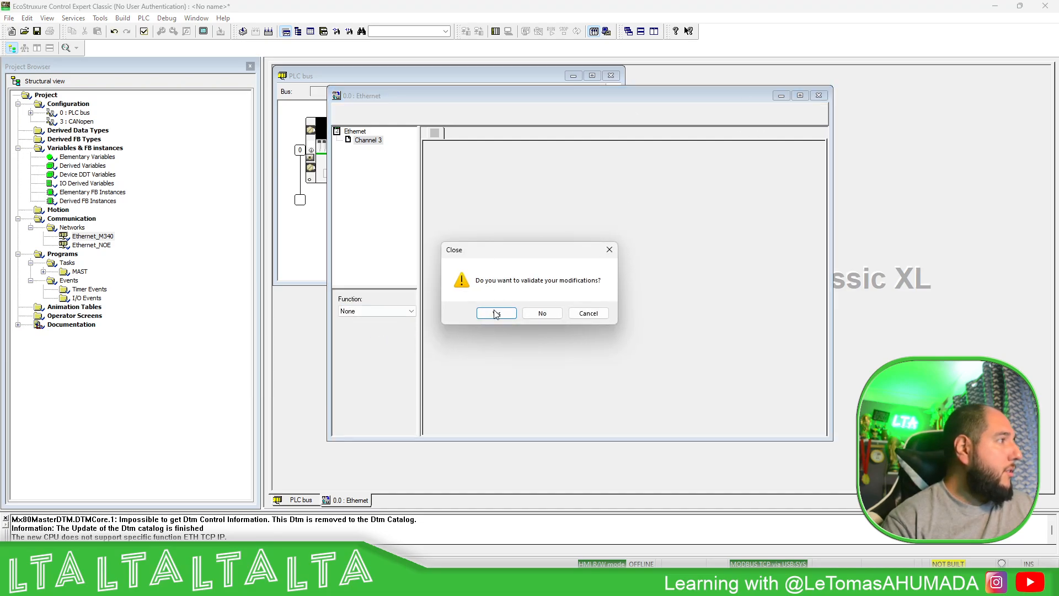
pyautogui.click(496, 314)
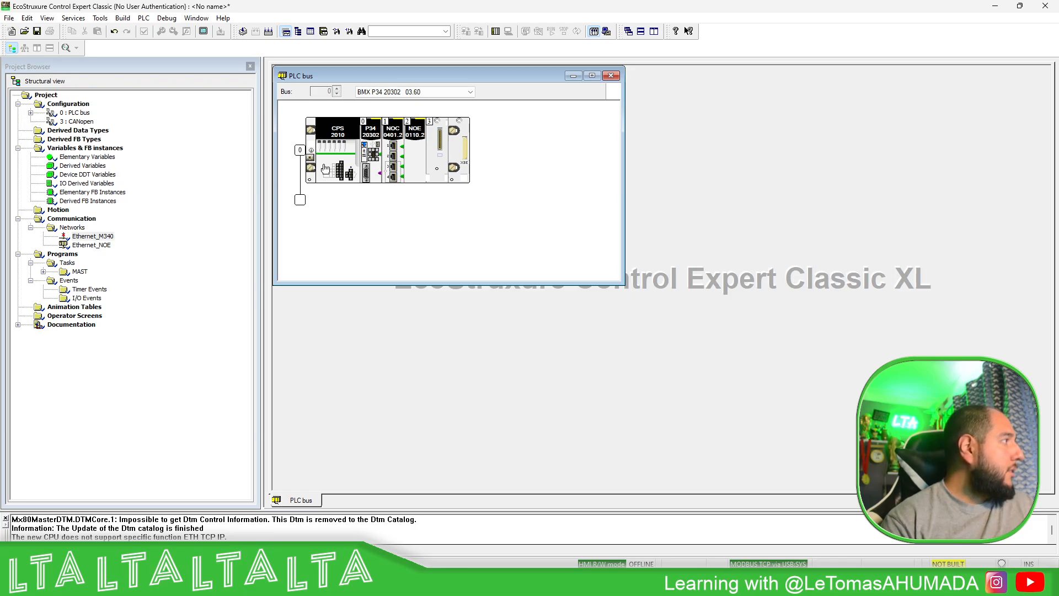
# - Replace the processor with BMX P34 20302 version 03.50 and confirm the irreversible replacement
pyautogui.click(469, 93)
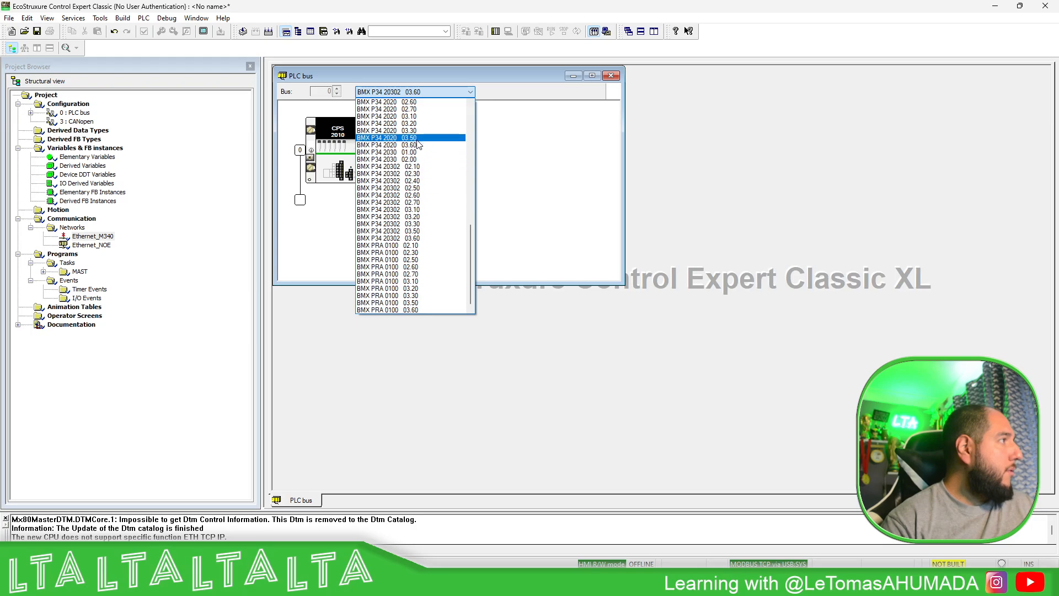
pyautogui.click(525, 164)
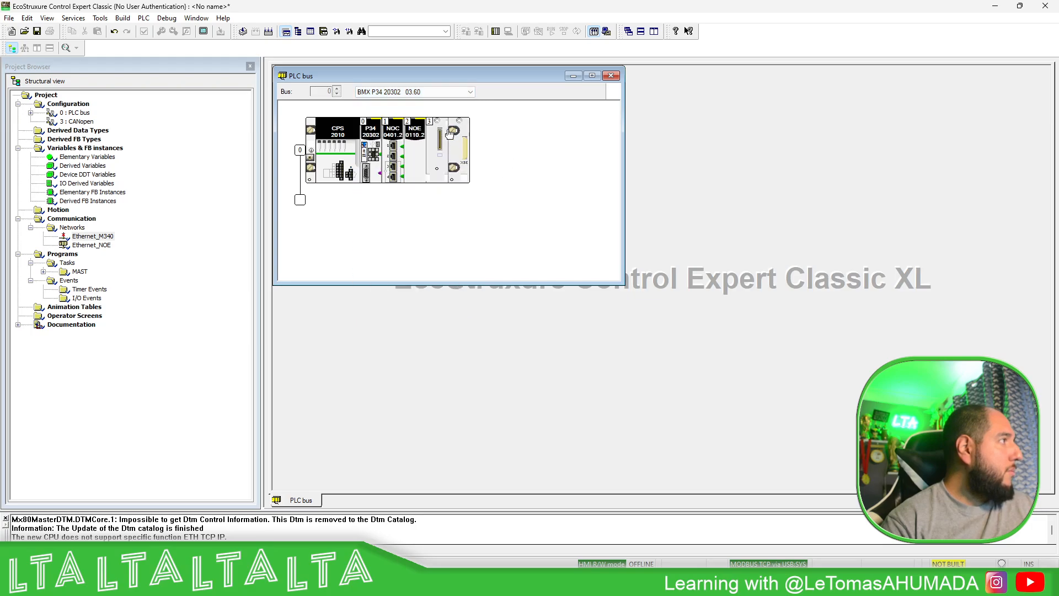
pyautogui.click(470, 92)
pyautogui.click(402, 228)
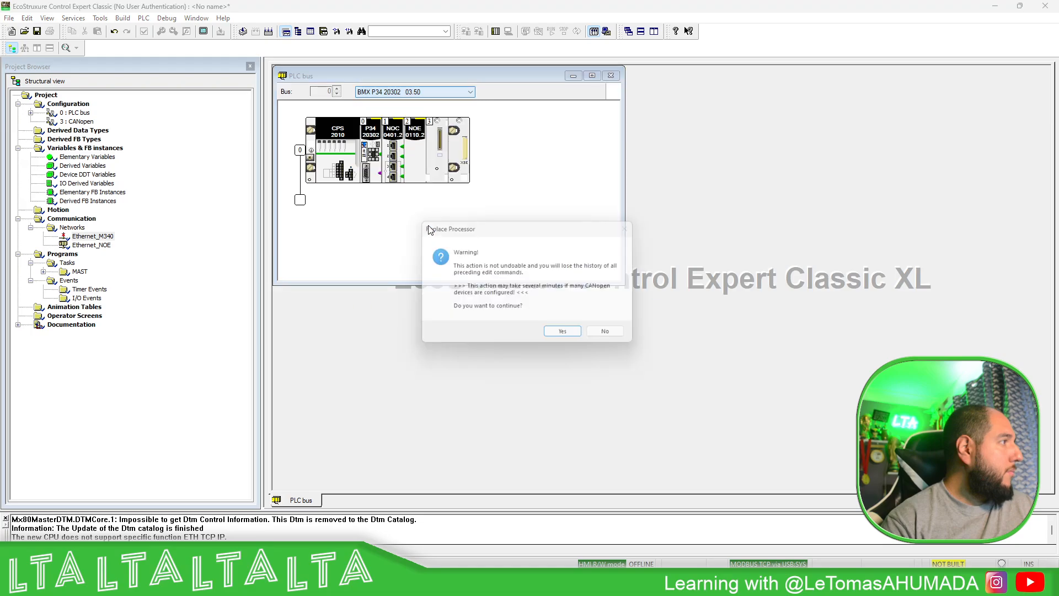
pyautogui.click(557, 335)
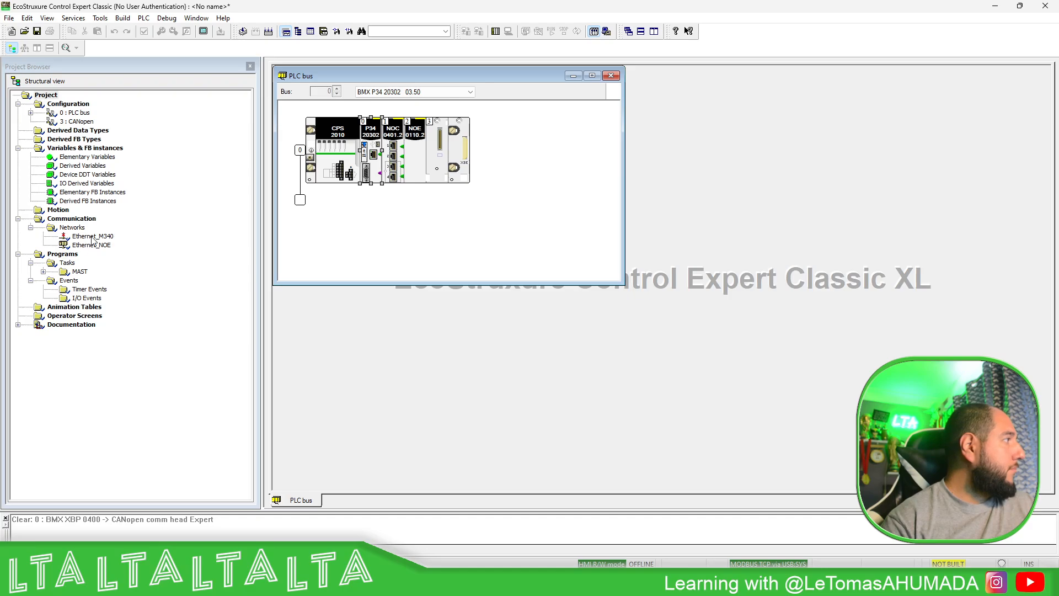
# - Change the Ethernet_M340 model family to CPU 2020, CPU 2030 (>= V02.00), PRA 0100, and review the network's security, IP, SNMP and messaging settings
pyautogui.doubleClick(91, 236)
pyautogui.click(446, 110)
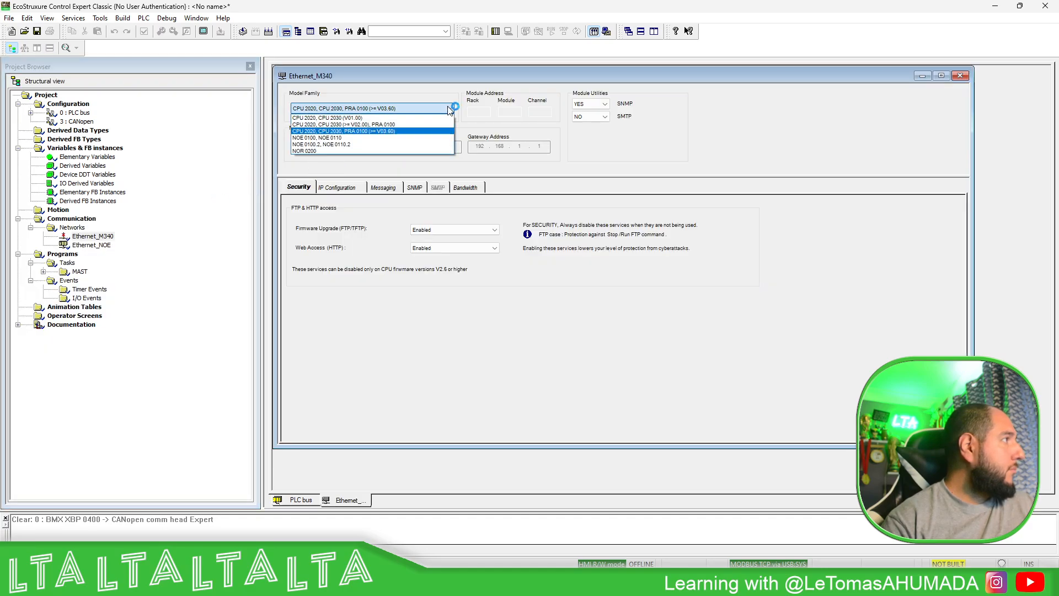
pyautogui.click(392, 124)
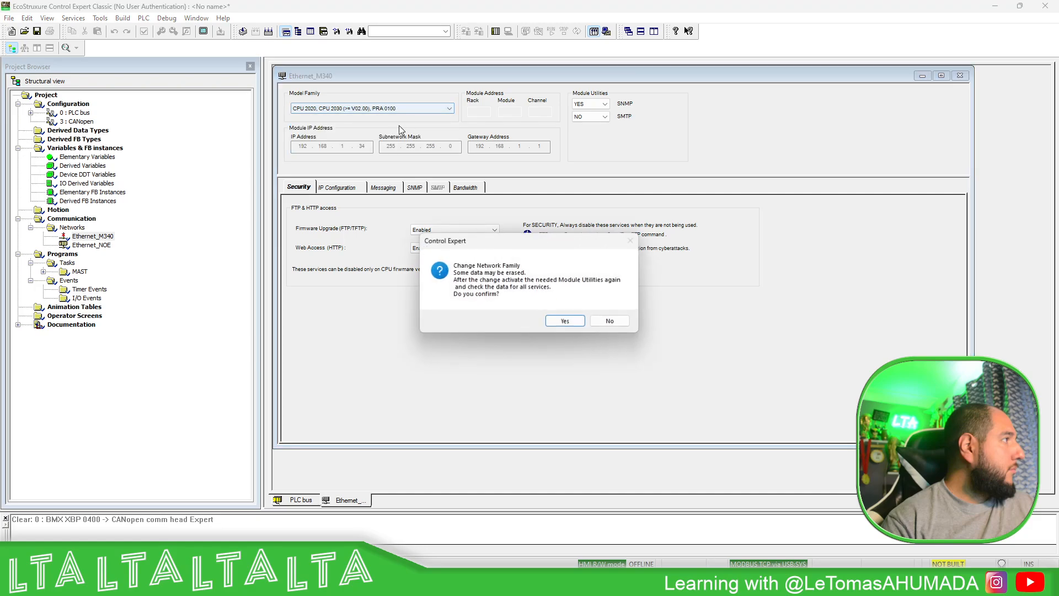
pyautogui.click(573, 325)
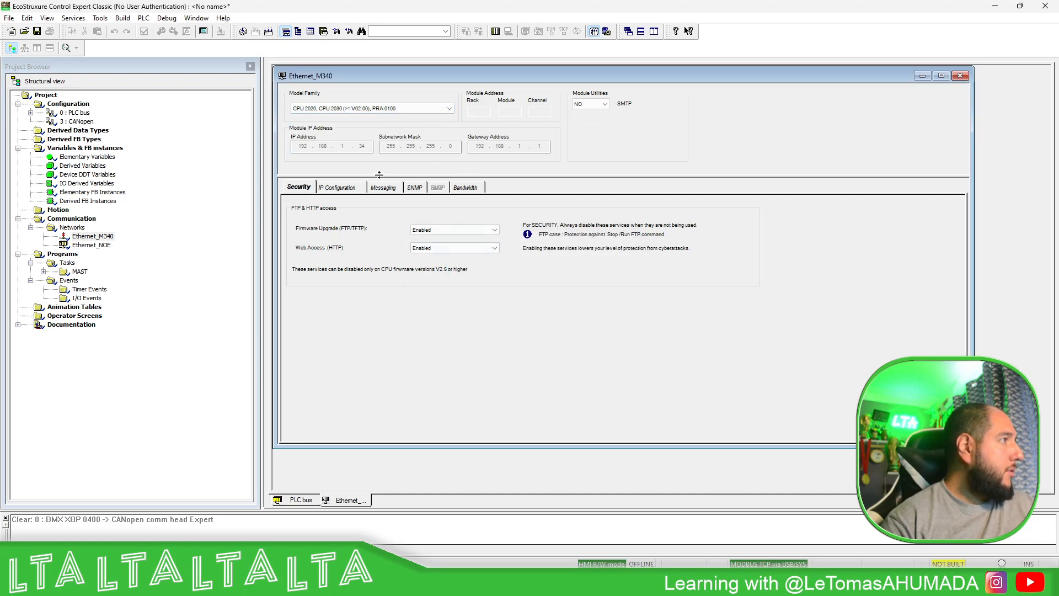
pyautogui.click(347, 188)
pyautogui.click(297, 188)
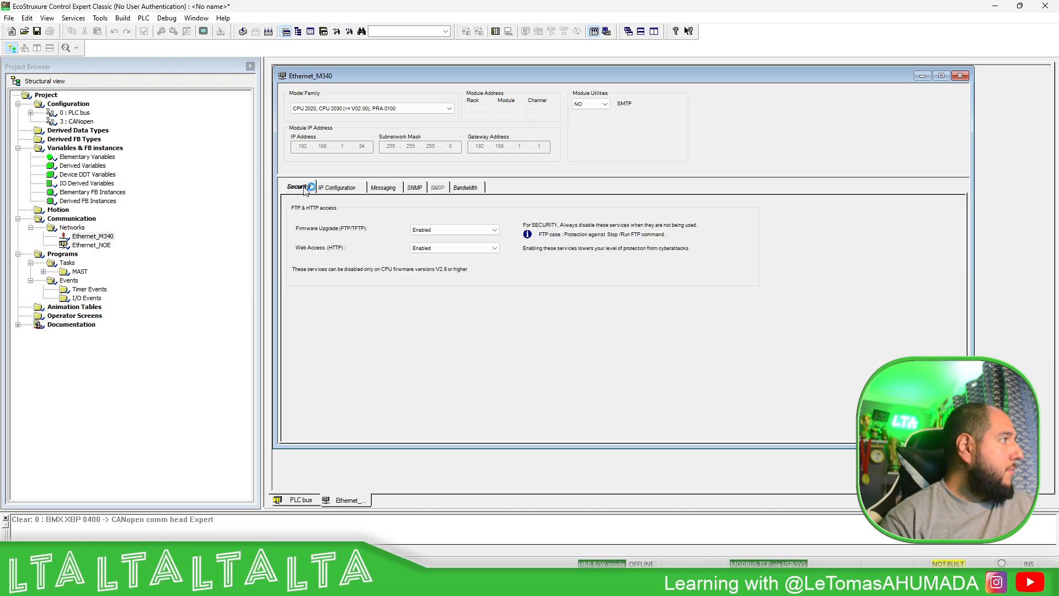
pyautogui.click(415, 188)
pyautogui.click(360, 189)
pyautogui.click(386, 188)
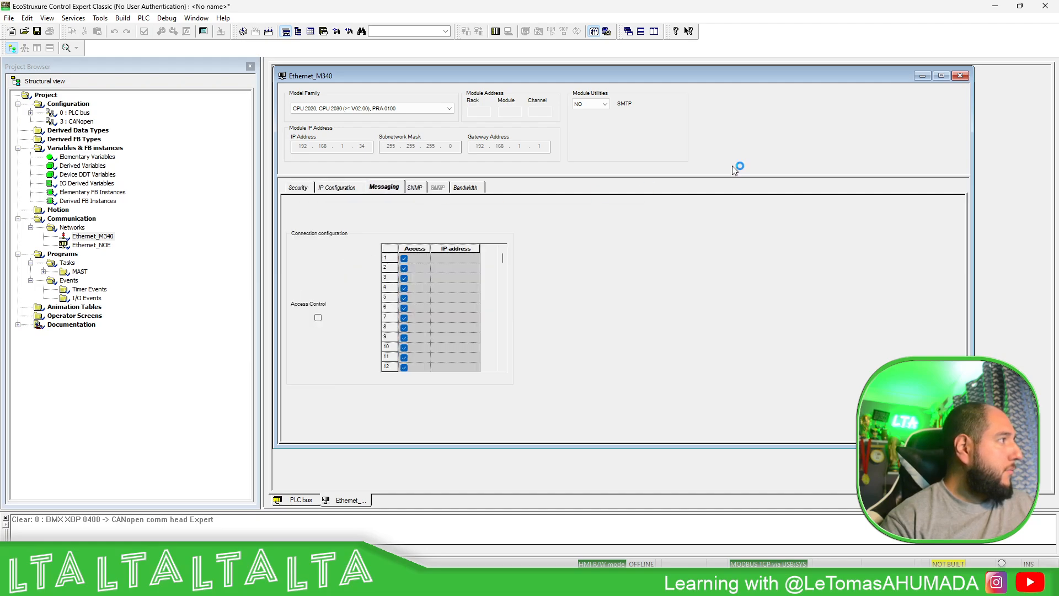
# - Set the CPU's Ethernet channel 3 function to ETH TCP IP, link it to Ethernet_M340, and validate and close the channel configuration
pyautogui.click(961, 76)
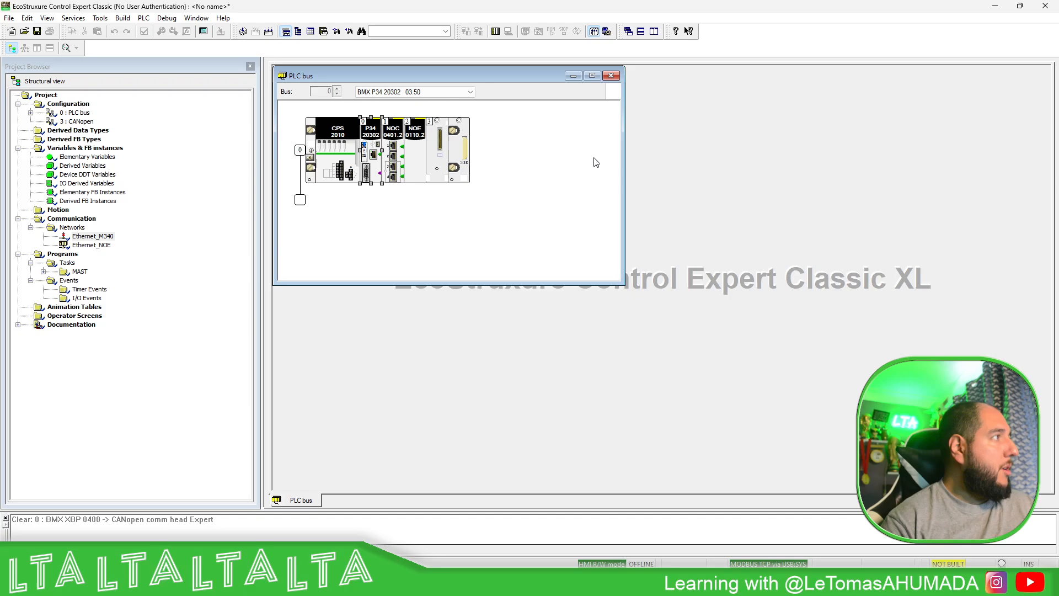
pyautogui.doubleClick(375, 160)
pyautogui.click(352, 150)
pyautogui.click(364, 432)
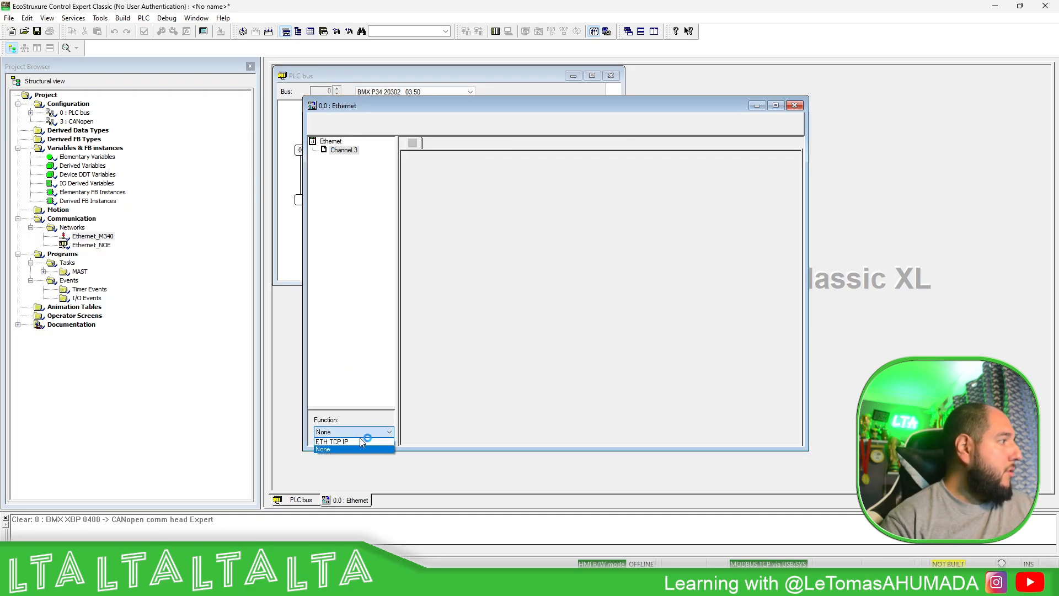
pyautogui.click(356, 449)
pyautogui.click(370, 436)
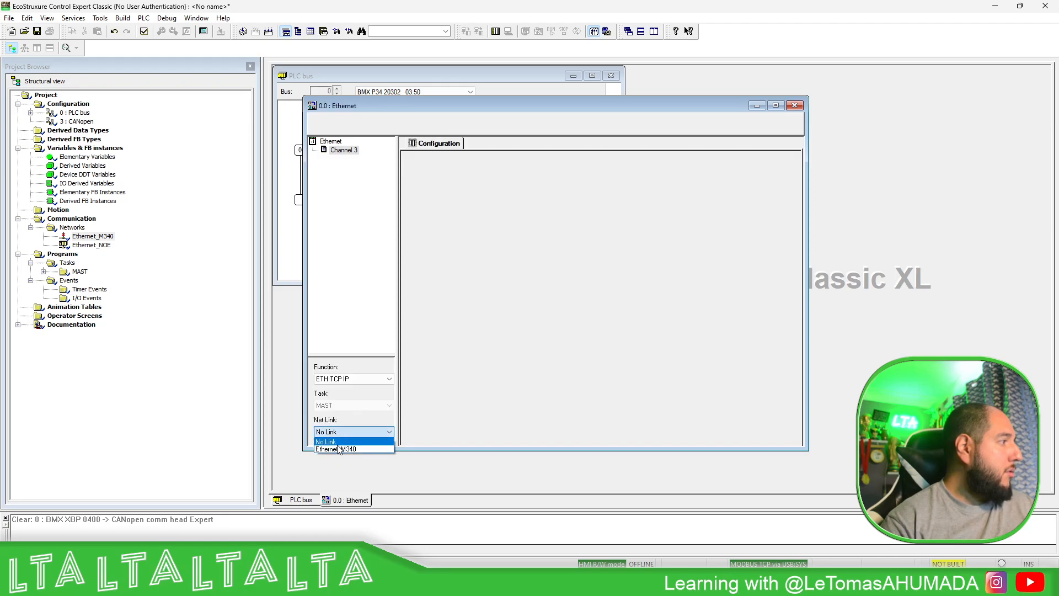
pyautogui.click(353, 449)
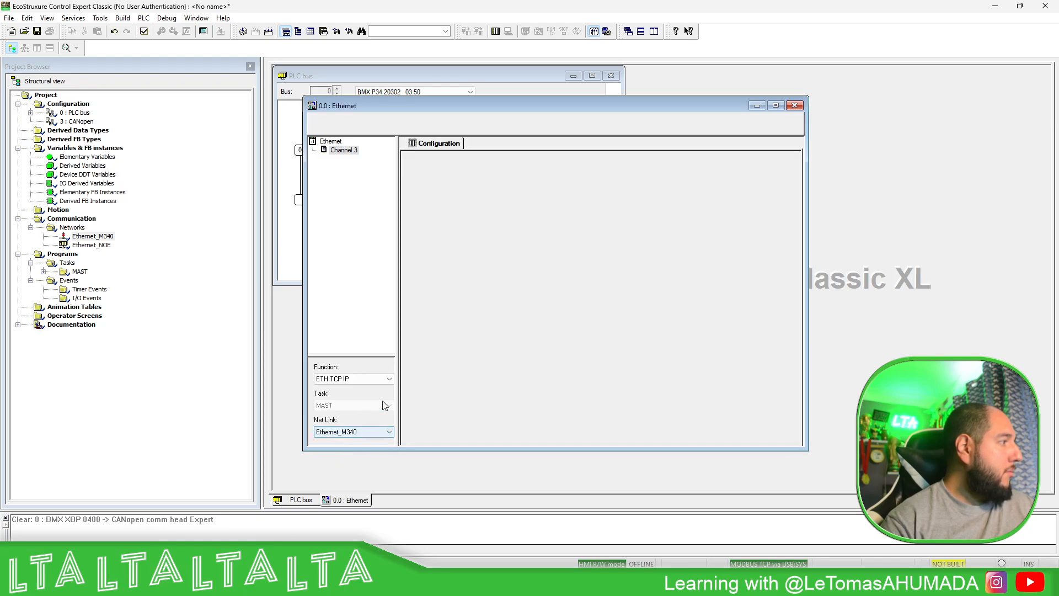
pyautogui.click(144, 32)
pyautogui.click(795, 105)
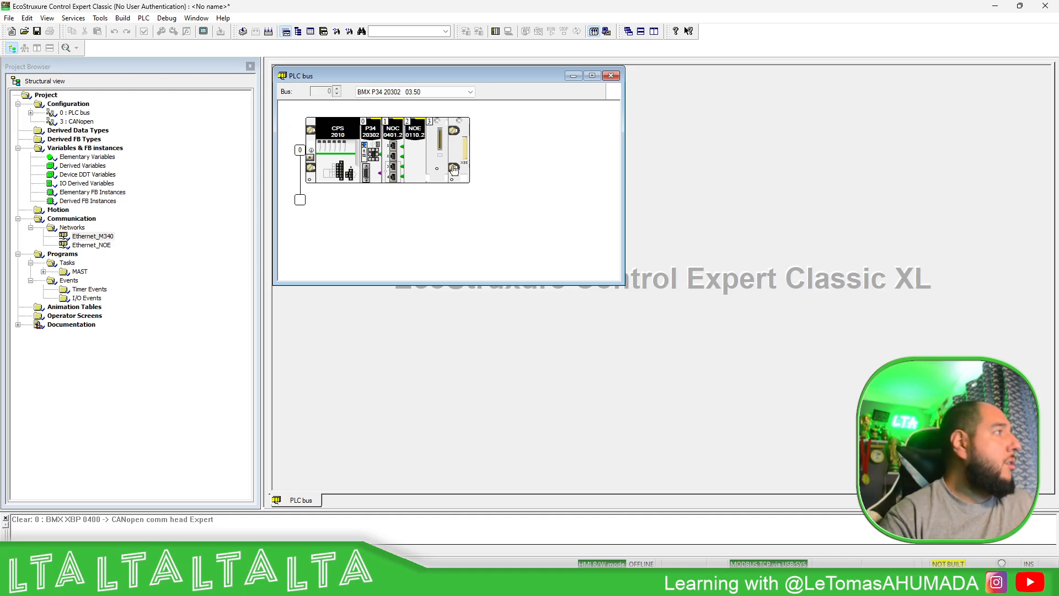
# - Show the DTM Browser and open the configuration of the MyNOC communication module
pyautogui.click(122, 18)
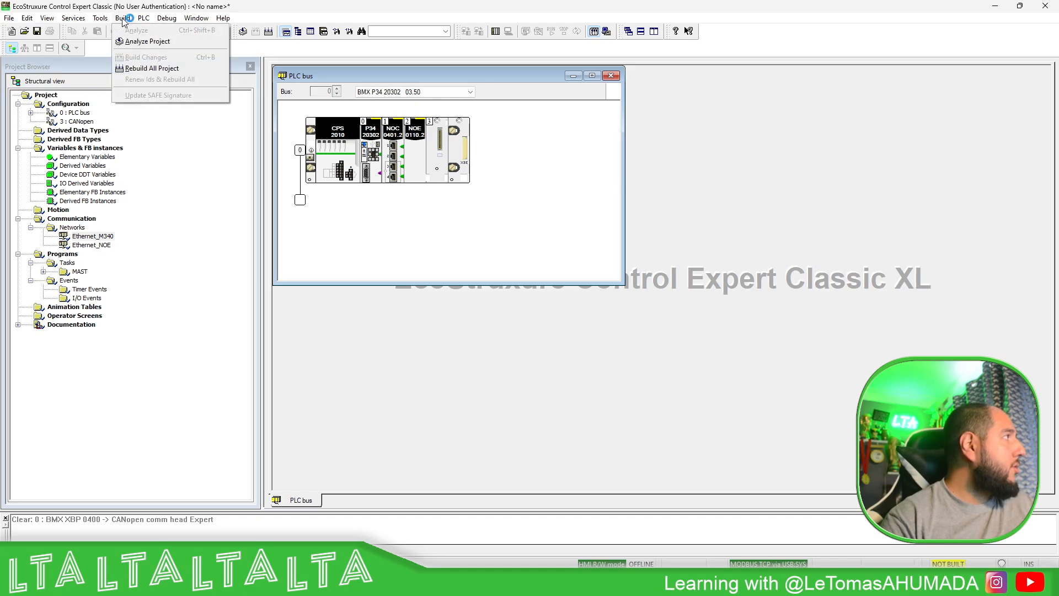
pyautogui.moveTo(102, 18)
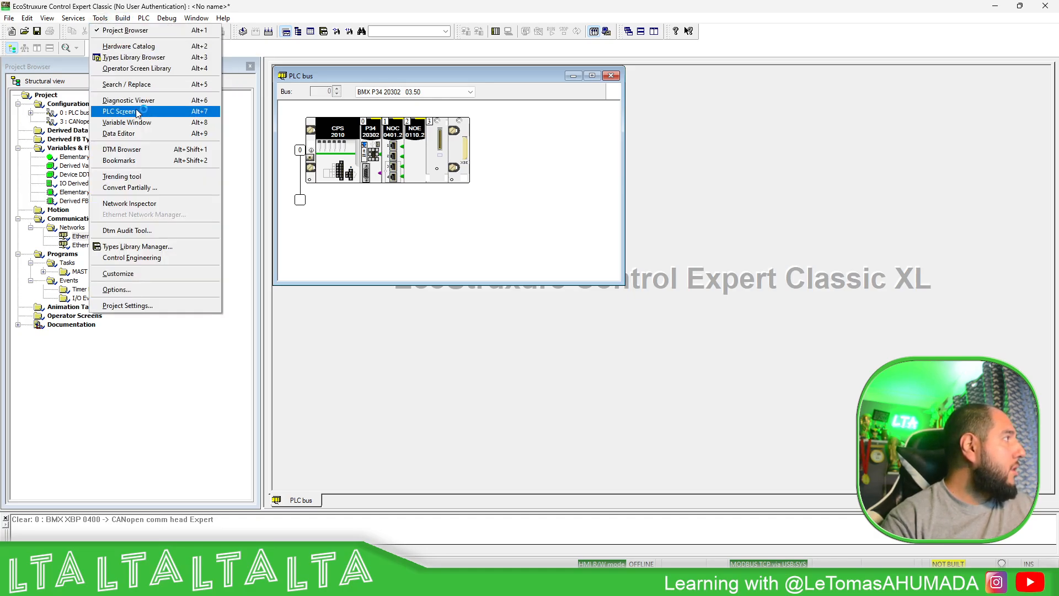
pyautogui.click(206, 154)
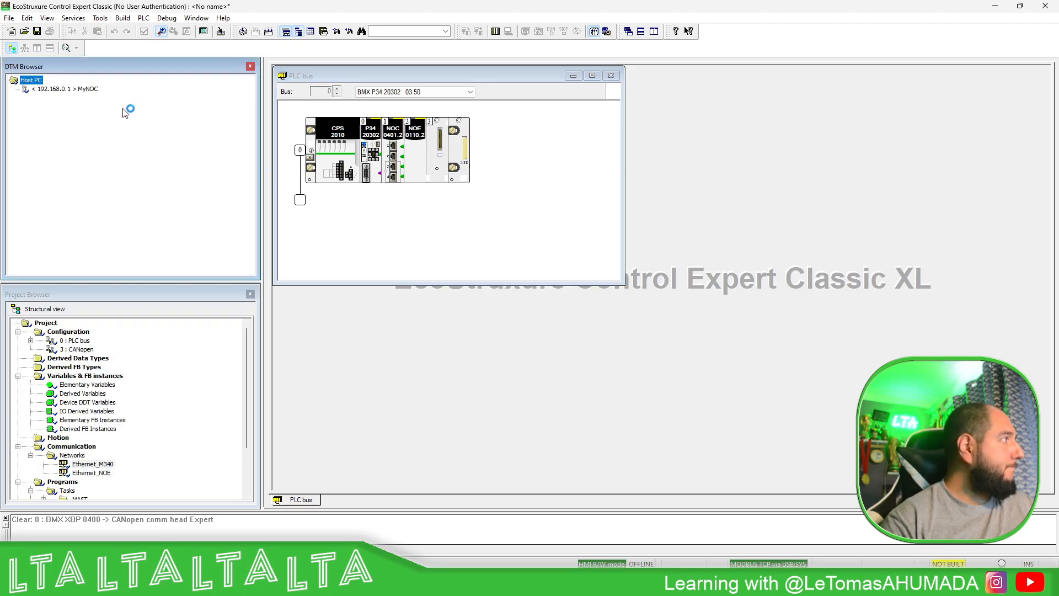
pyautogui.click(80, 91)
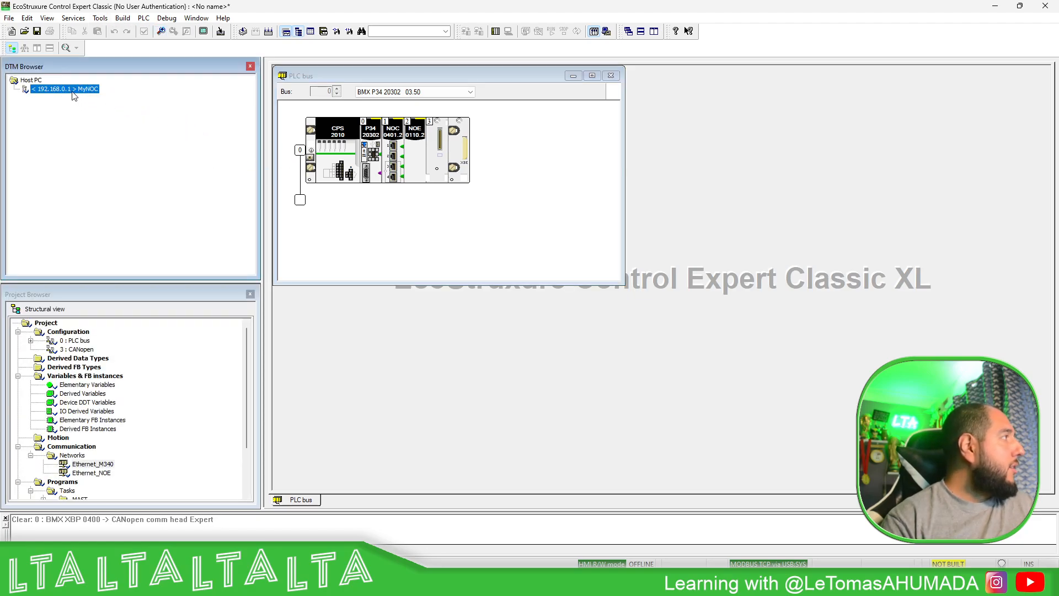
pyautogui.doubleClick(72, 91)
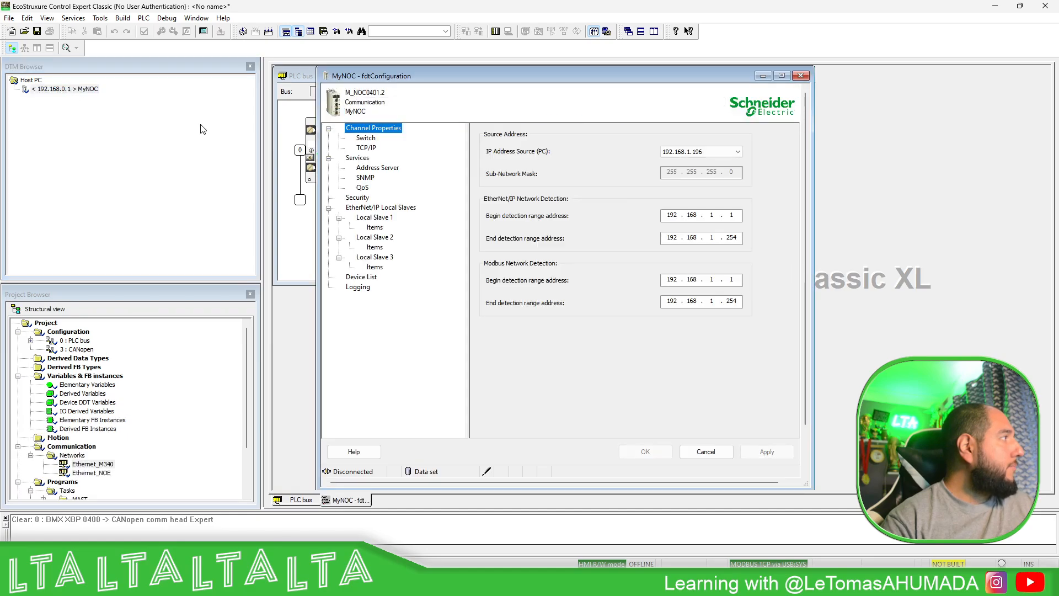
# - Review the enabled state and baud rate of the MyNOC module's switch ports
pyautogui.click(369, 138)
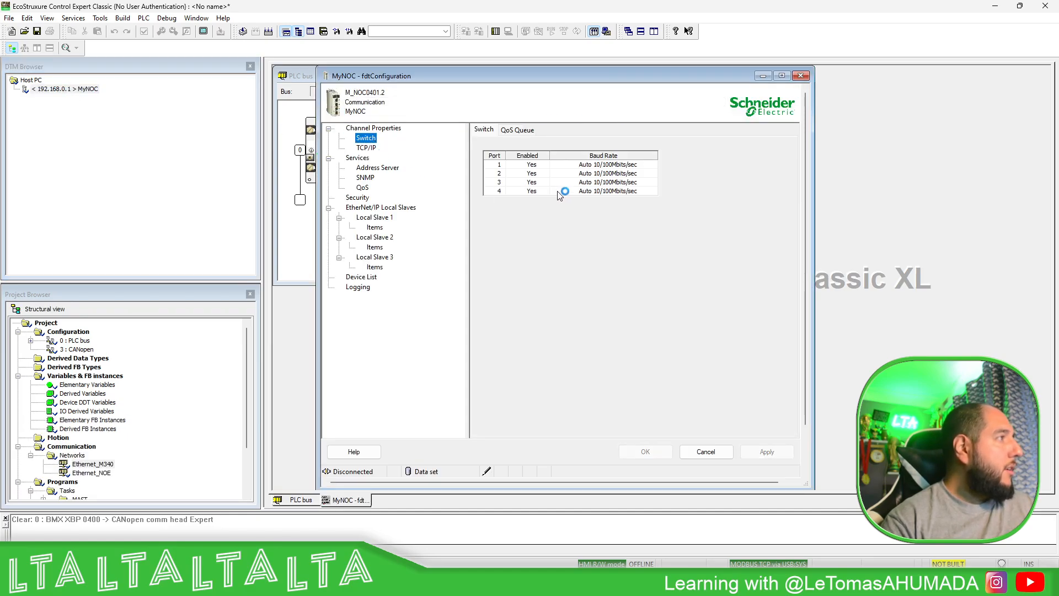
pyautogui.click(542, 164)
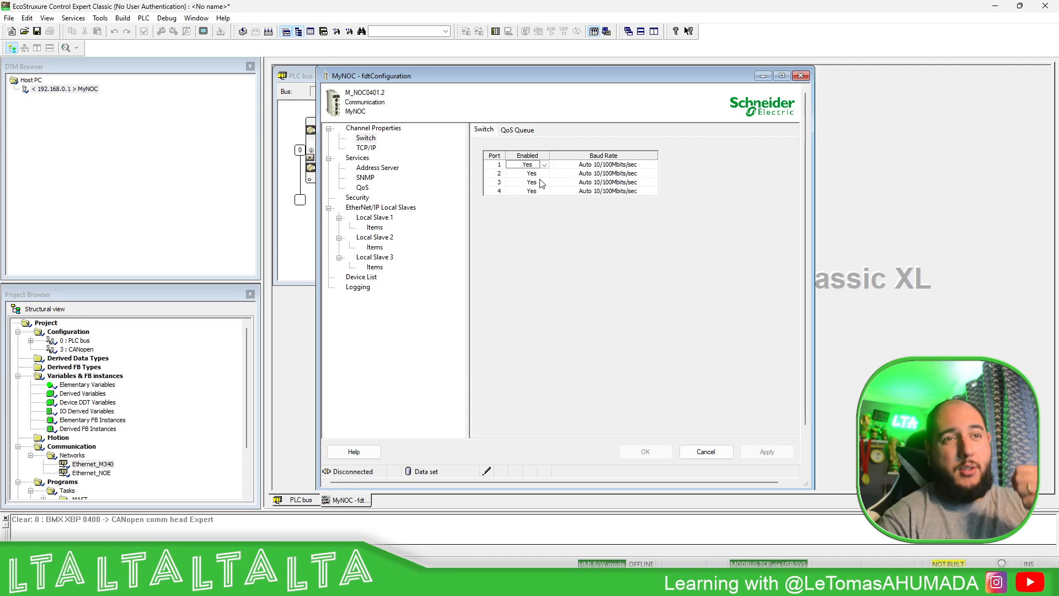
pyautogui.click(498, 176)
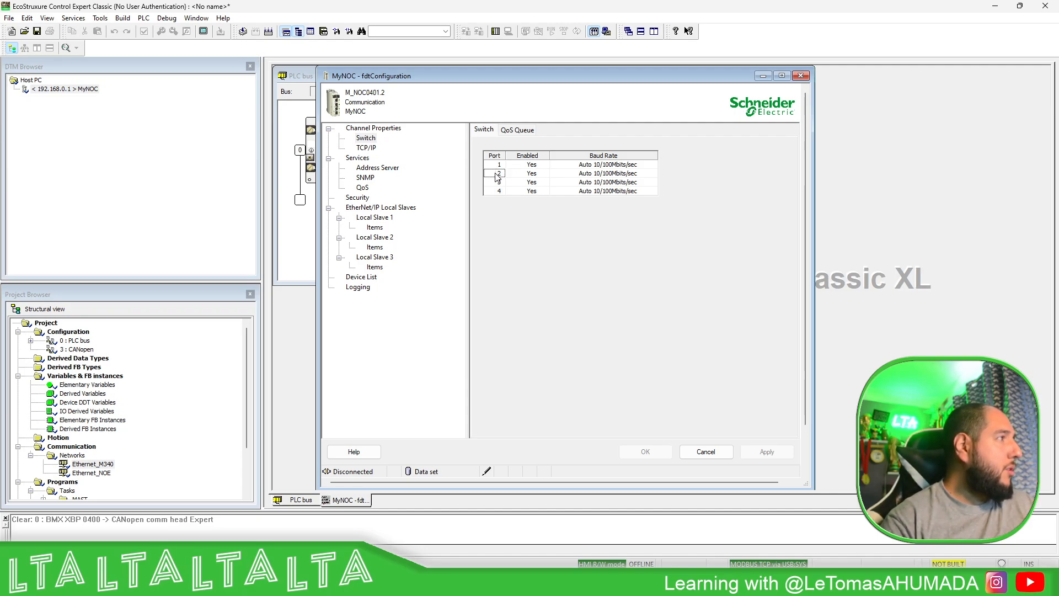
# - Set the MyNOC module IP address to 192.168.1.35 in its TCP/IP channel properties
pyautogui.click(366, 148)
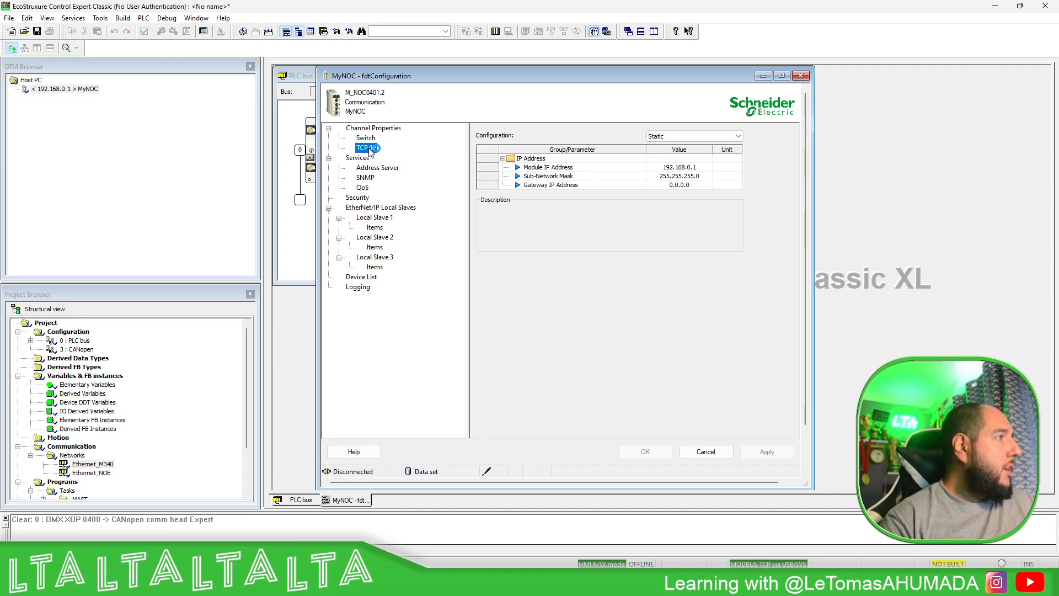
pyautogui.click(698, 167)
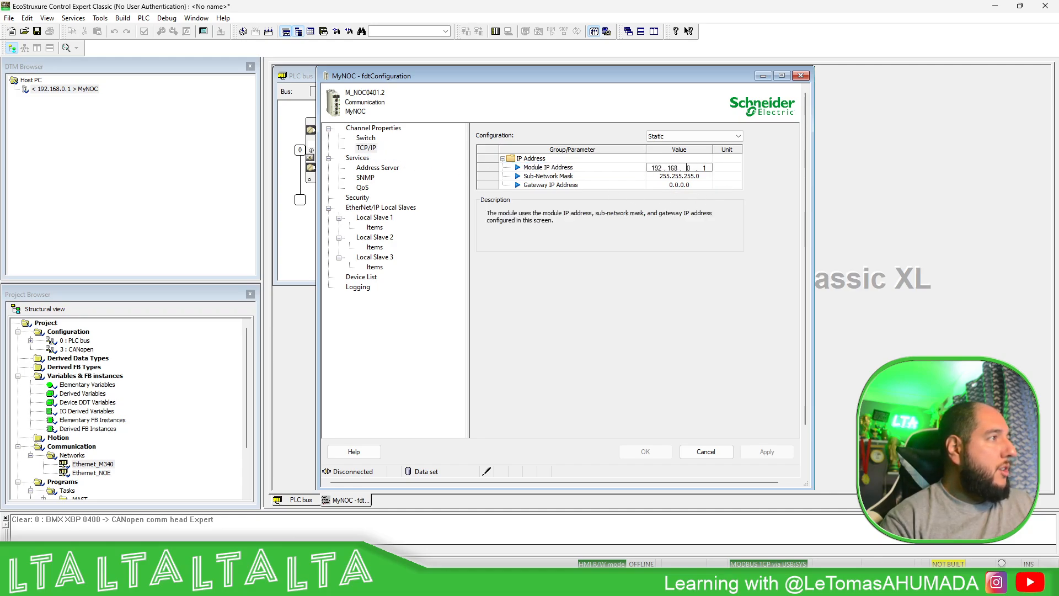
pyautogui.doubleClick(690, 167)
pyautogui.write('1.')
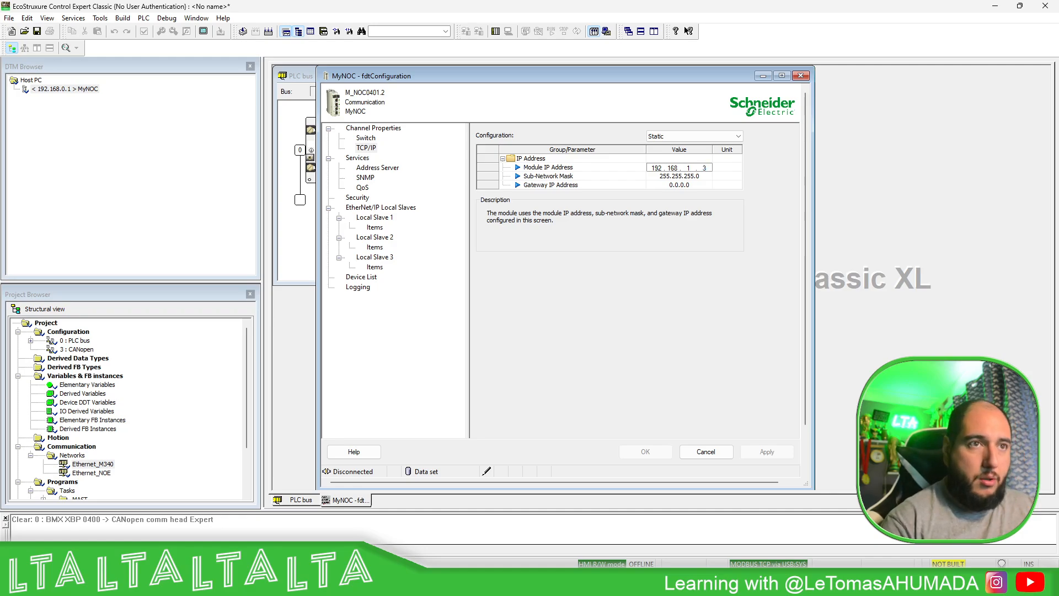
pyautogui.write('35')
pyautogui.press('Return')
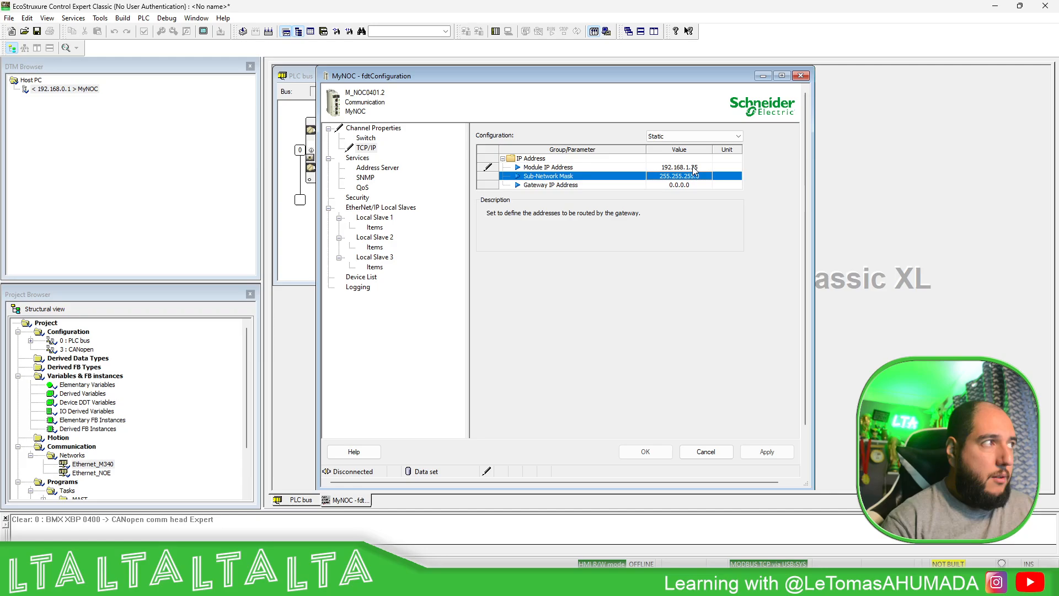
# - Set the MyNOC gateway IP address to 192.168.1.1, apply the changes, and close the module configuration and PLC bus windows
pyautogui.press('super')
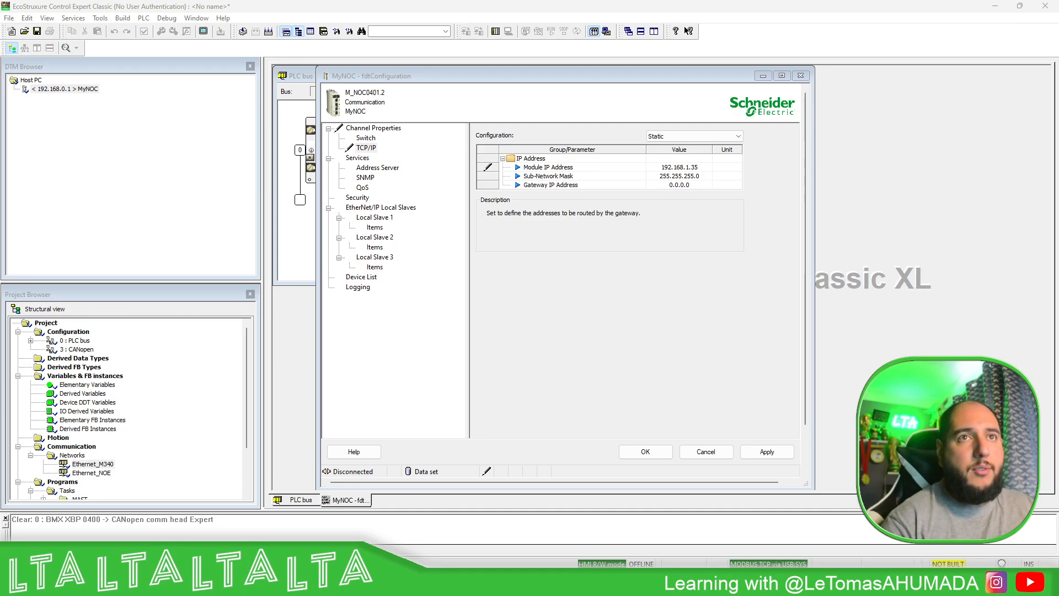
pyautogui.hotkey('alt', 'Tab')
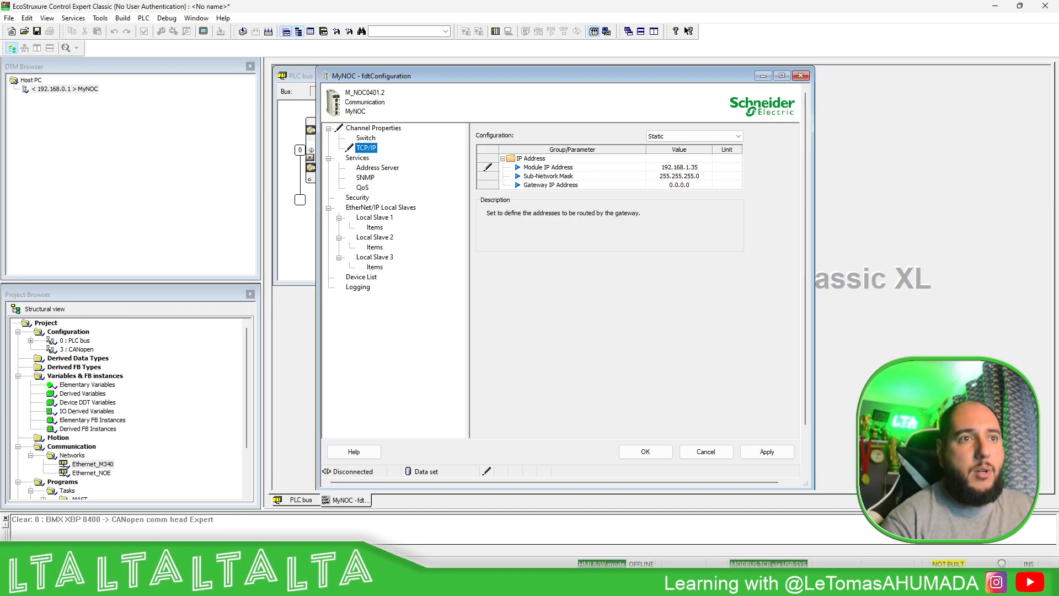
pyautogui.click(691, 185)
pyautogui.write('19')
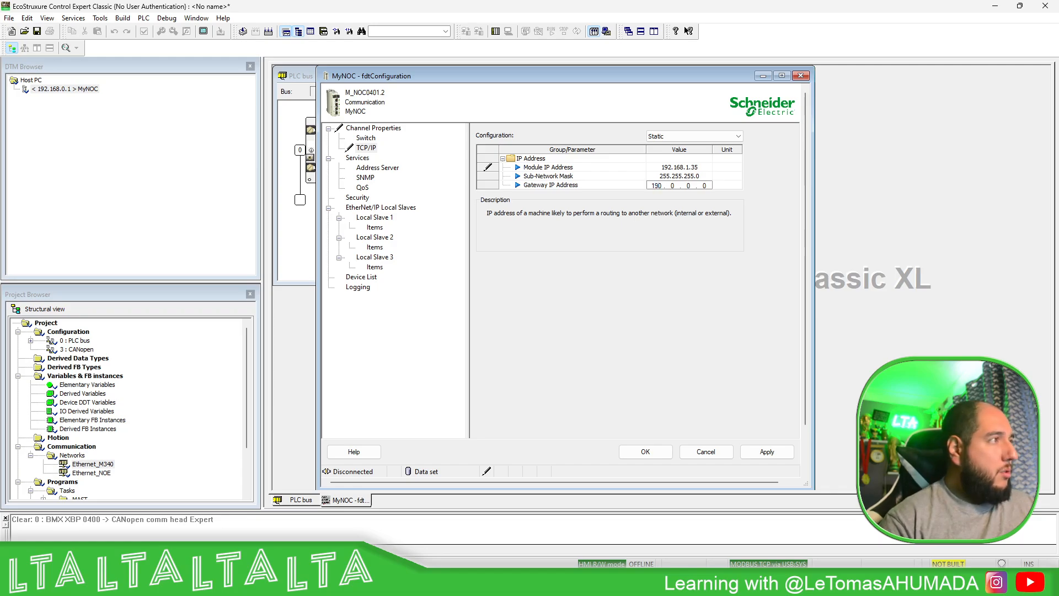
pyautogui.write('2 . ')
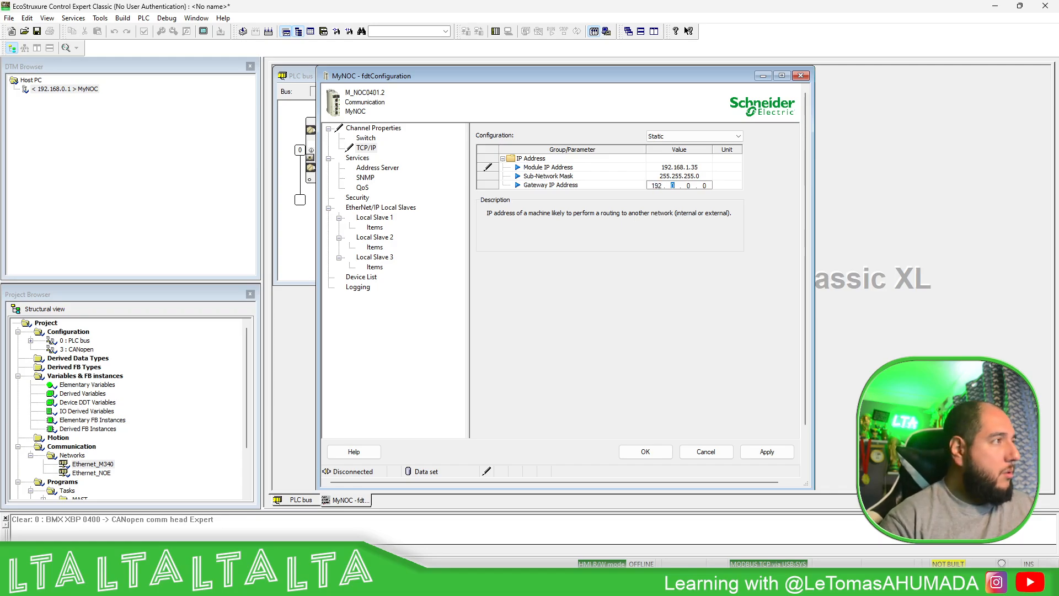
pyautogui.write('168')
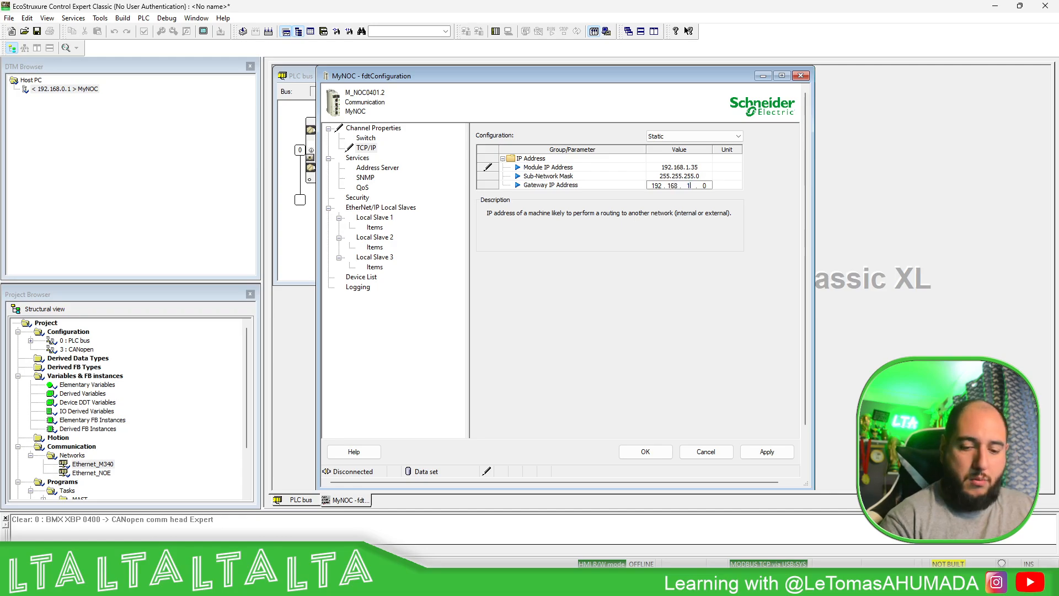
pyautogui.press('Return')
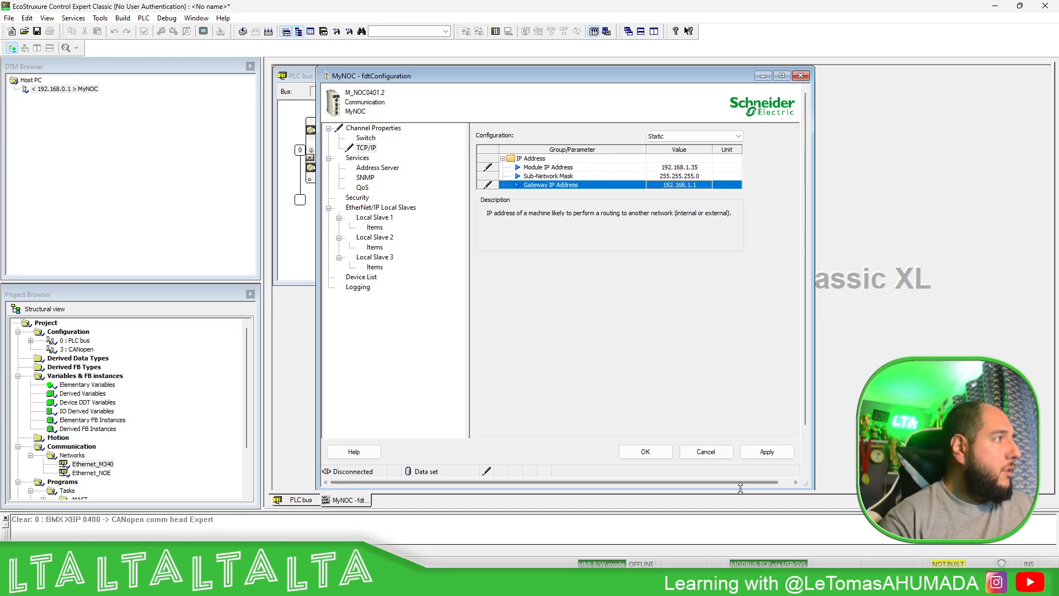
pyautogui.click(767, 452)
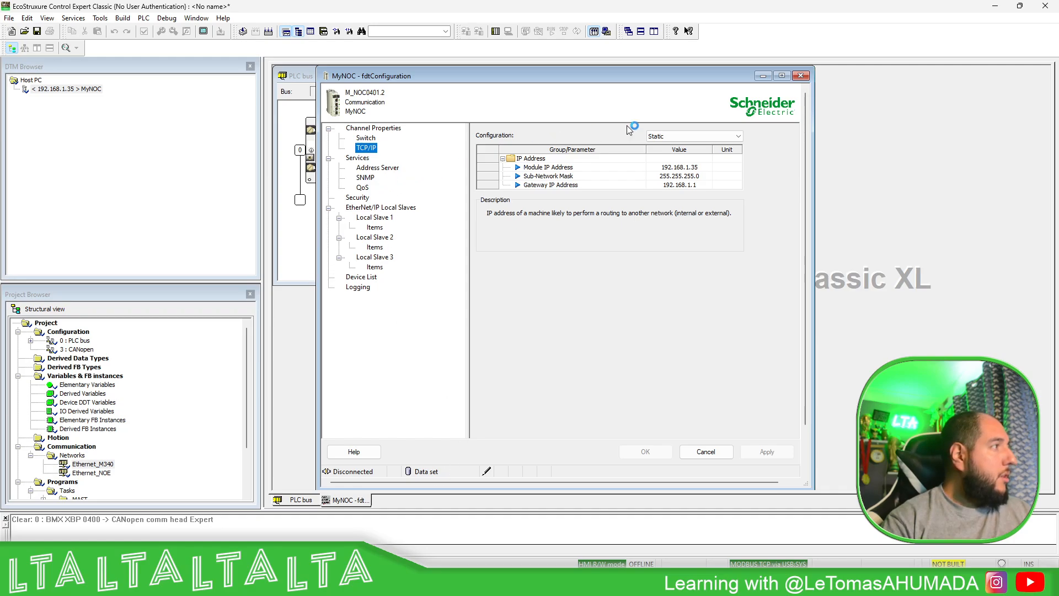
pyautogui.click(803, 75)
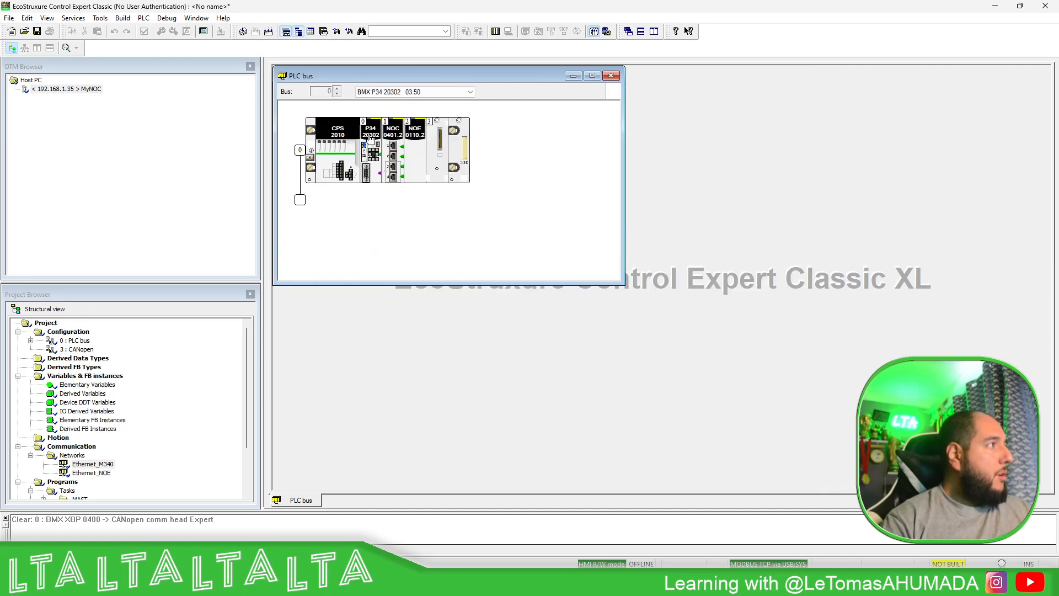
pyautogui.click(611, 75)
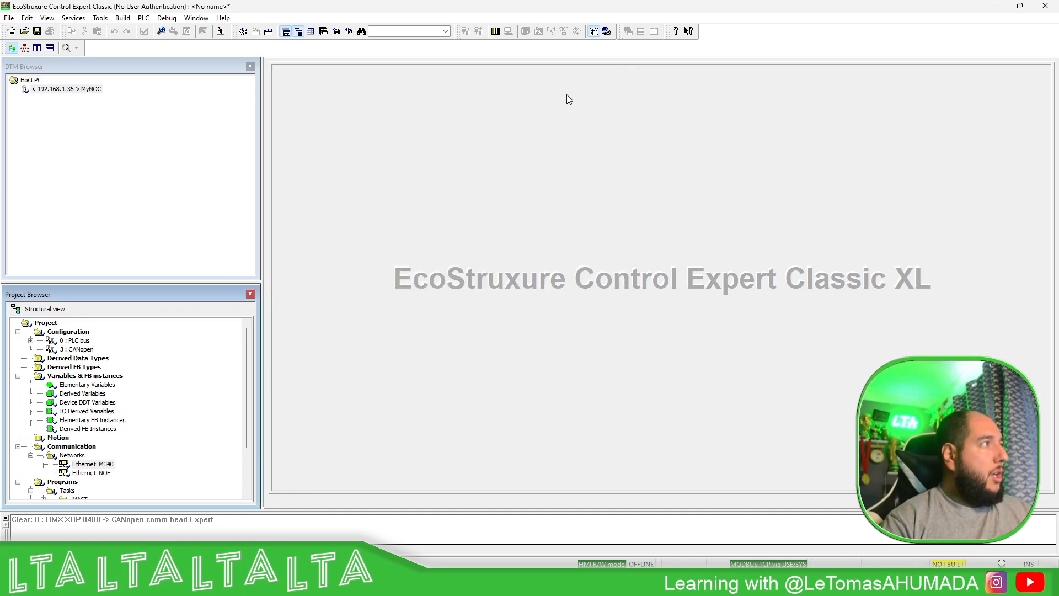
# - Add a Modbus Device DTM under MyNOC using the Modbus over TCP protocol
pyautogui.rightClick(88, 89)
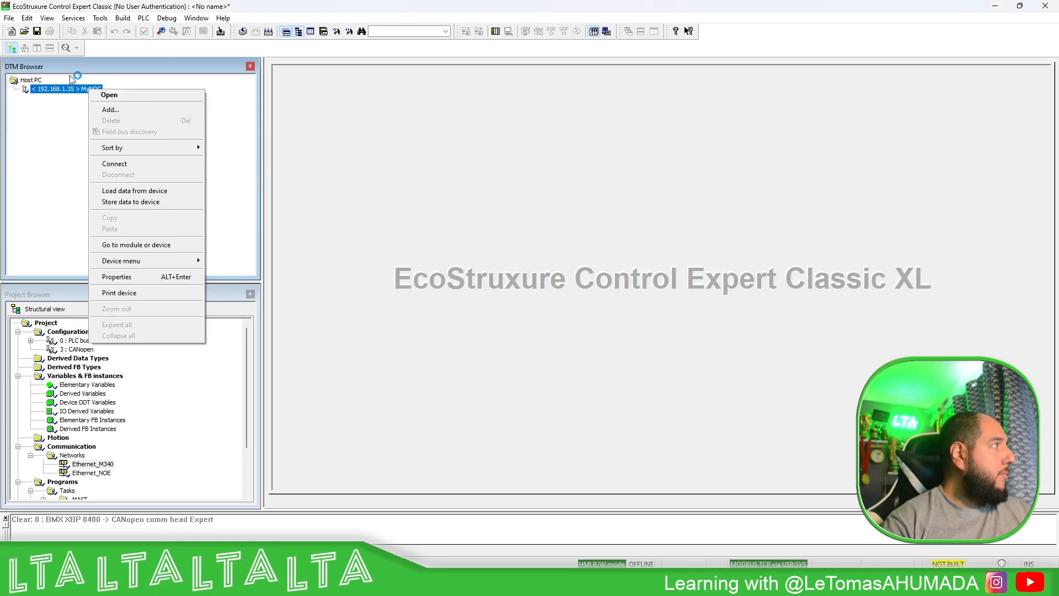
pyautogui.click(111, 110)
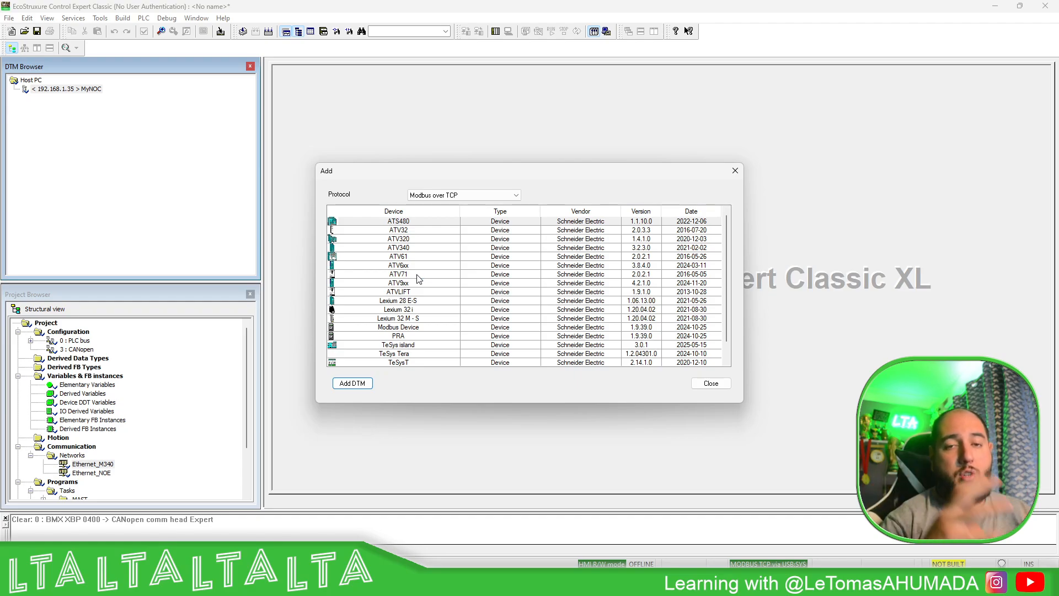
pyautogui.scroll(-1, 419, 279)
pyautogui.click(417, 310)
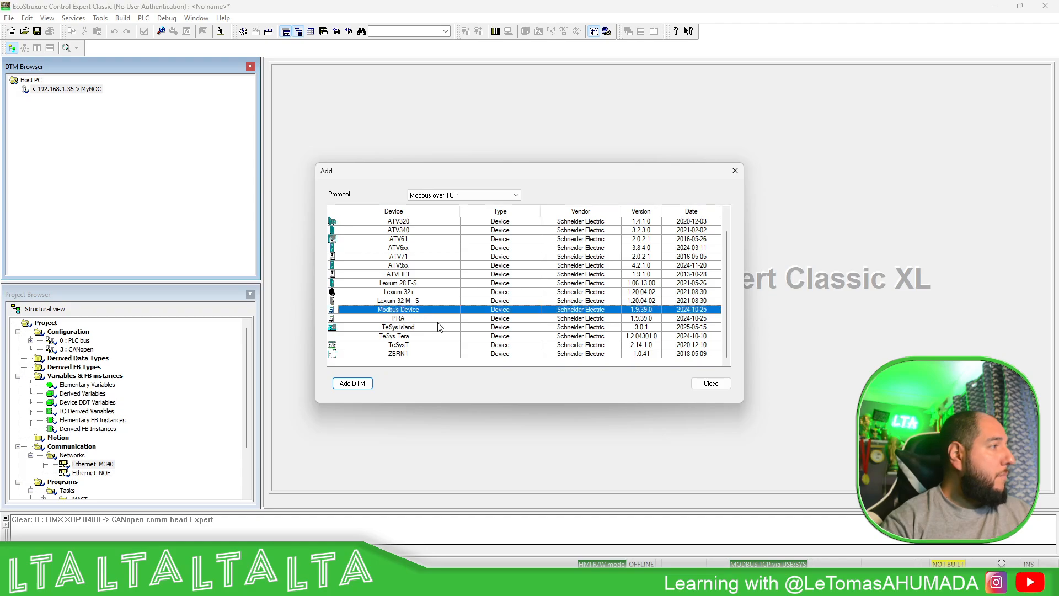
pyautogui.click(518, 194)
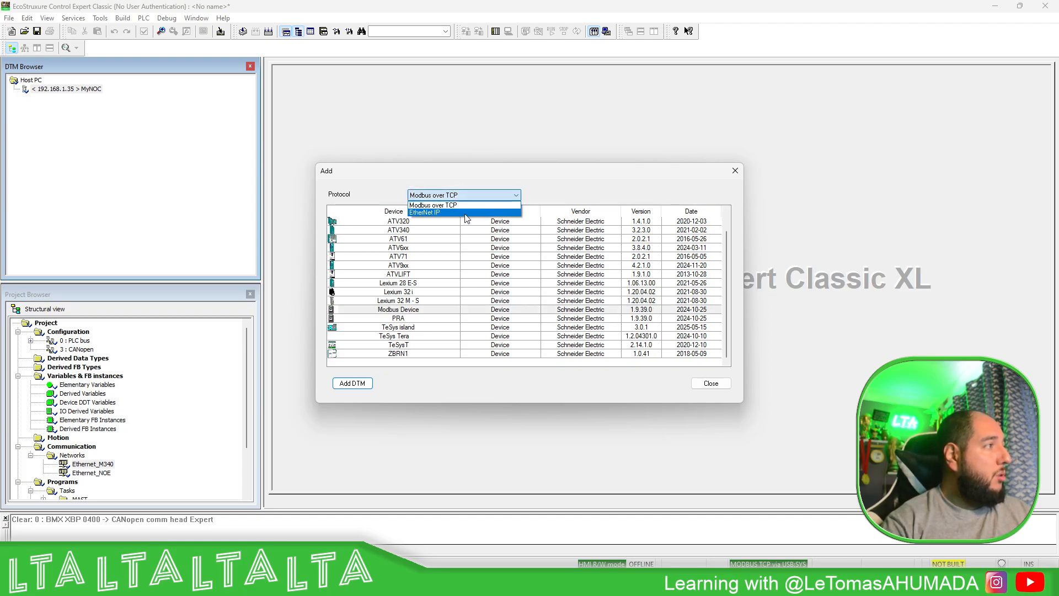
pyautogui.click(552, 197)
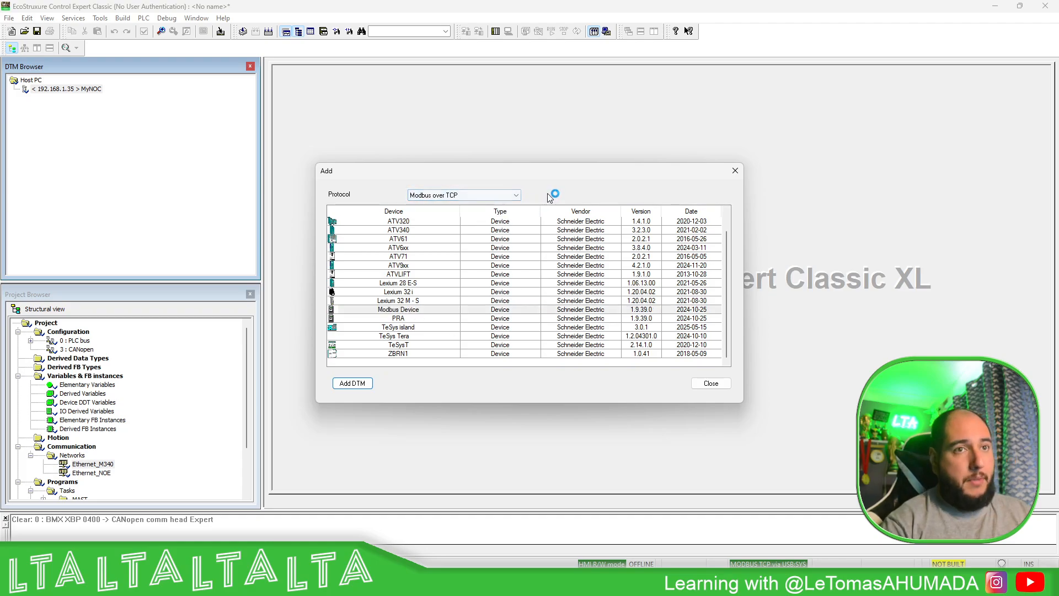
pyautogui.click(421, 312)
pyautogui.click(353, 383)
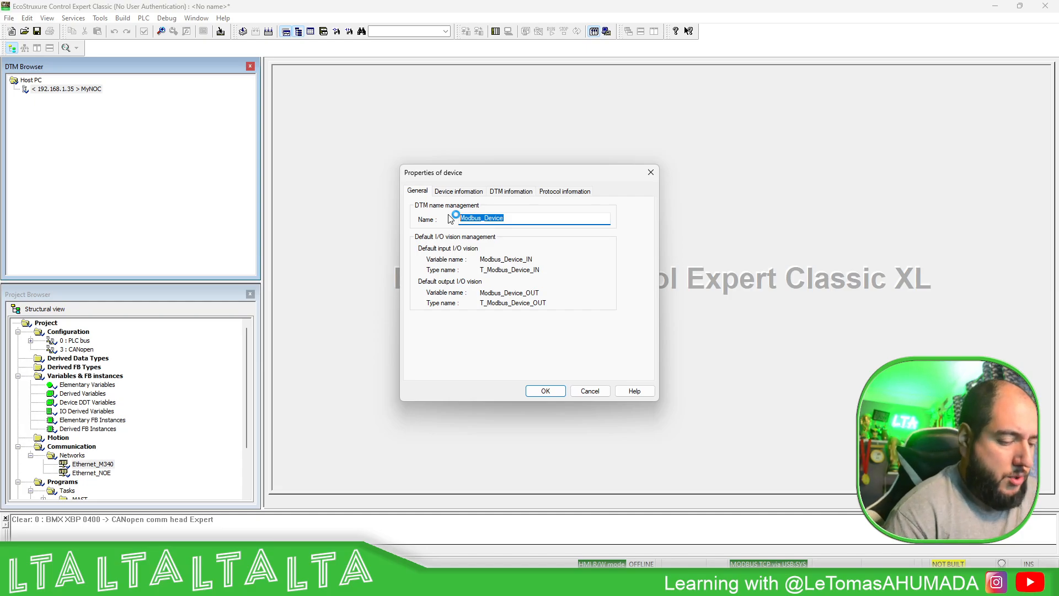
# - Name the new Modbus device DTM MyTM1SH, review its device, DTM and protocol information, and confirm its creation
pyautogui.write('My')
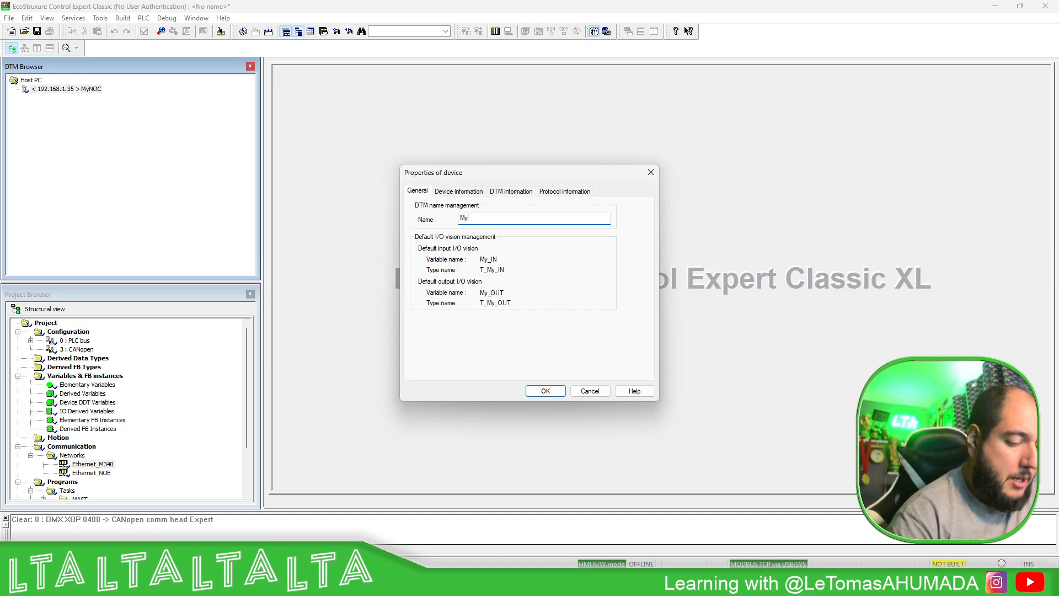
pyautogui.write('TM1SH')
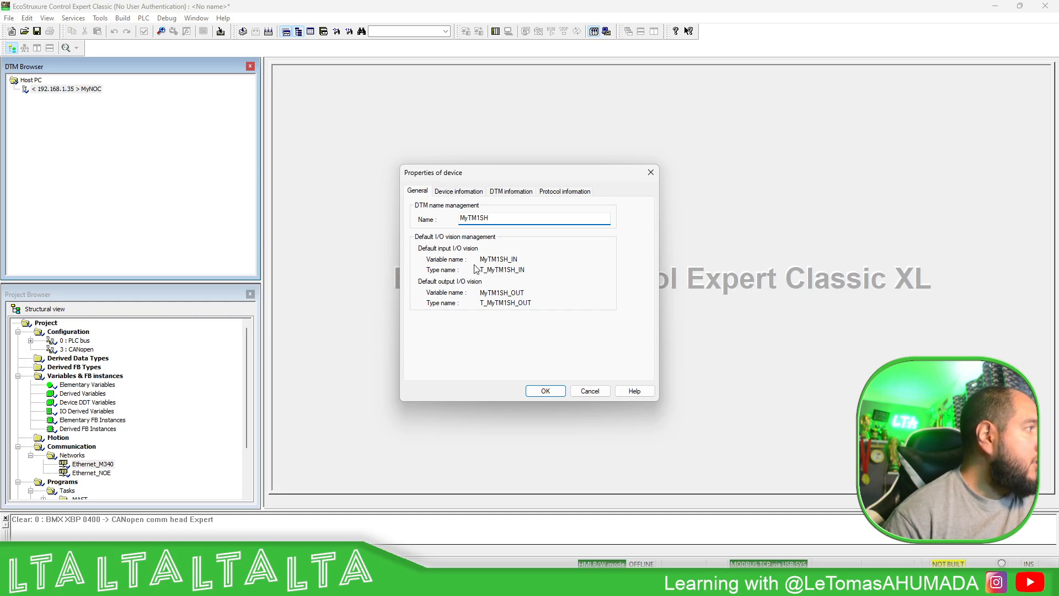
pyautogui.click(473, 192)
pyautogui.click(510, 192)
pyautogui.click(562, 191)
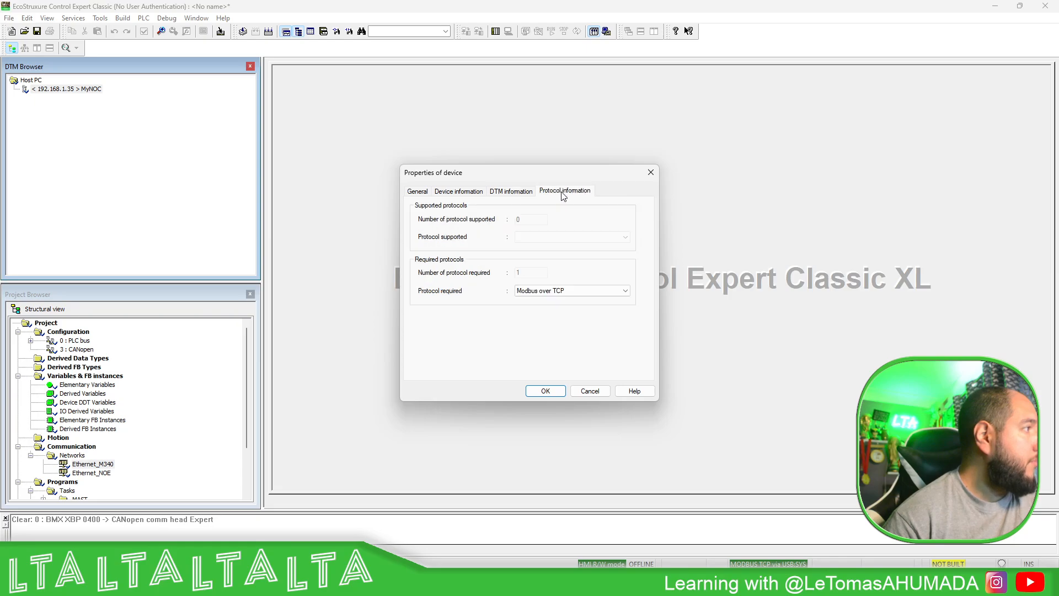
pyautogui.click(547, 391)
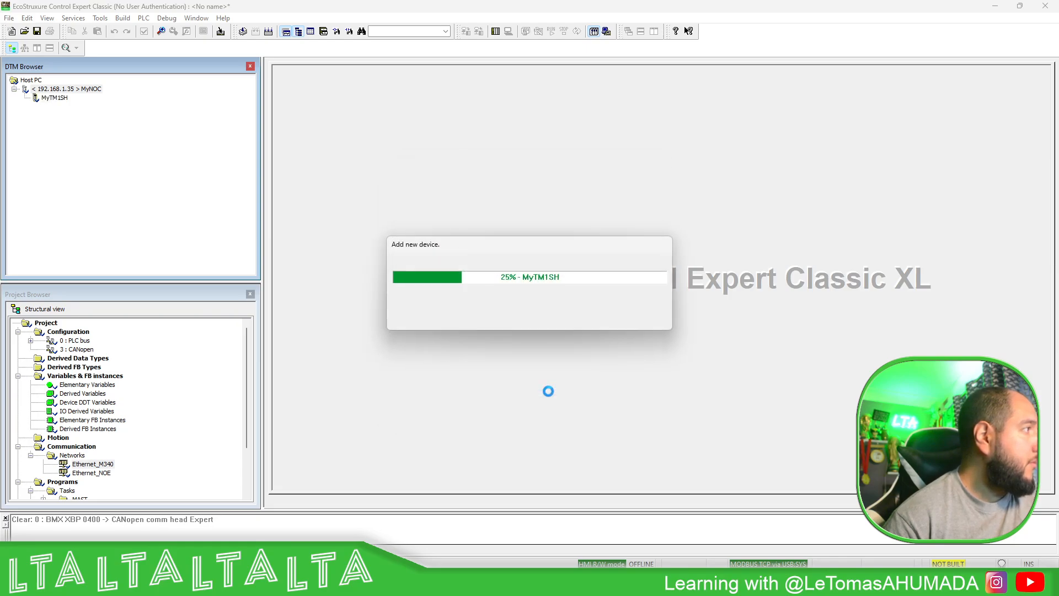
pyautogui.click(103, 98)
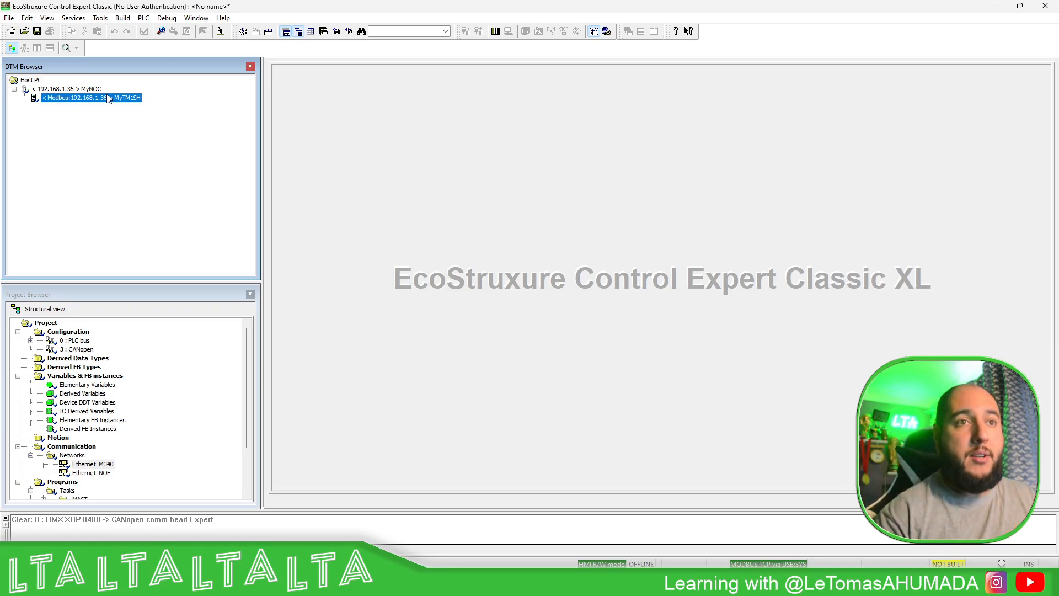
# - Open the MyNOC configuration and show the MyTM1SH entry in its device list
pyautogui.doubleClick(86, 89)
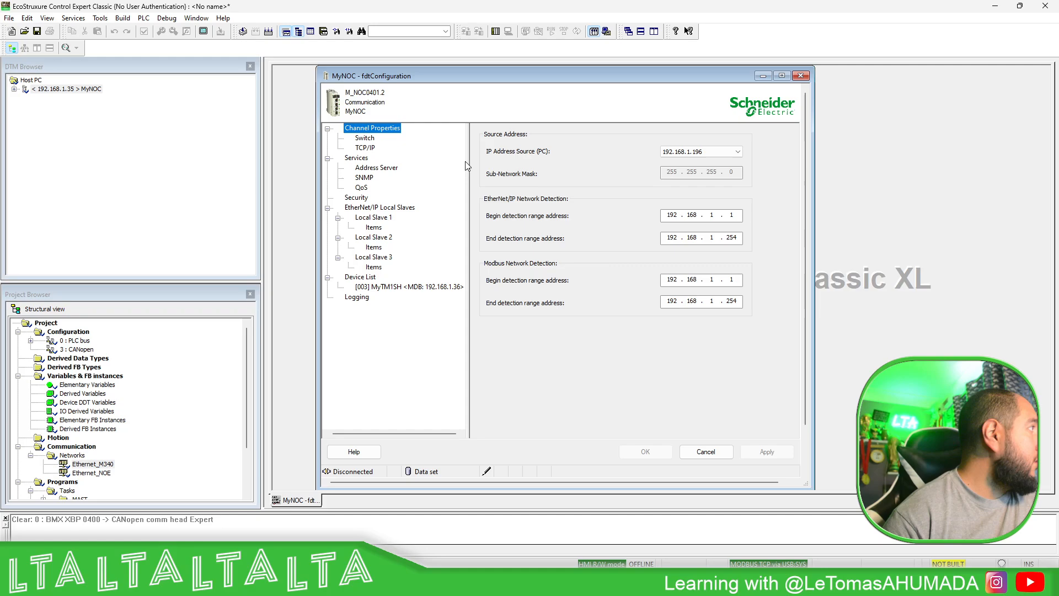
pyautogui.click(394, 287)
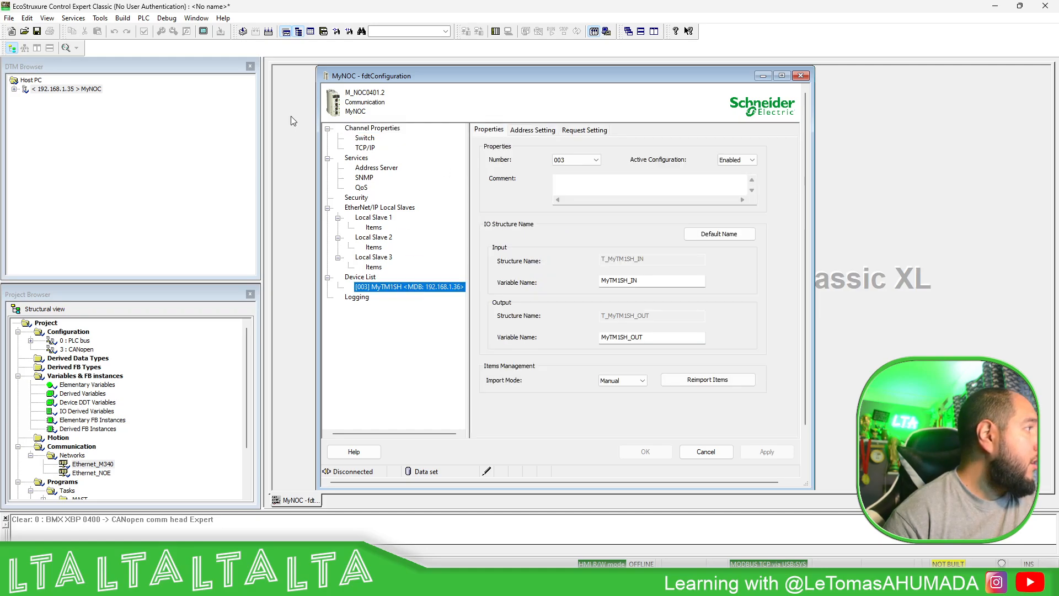
pyautogui.click(15, 89)
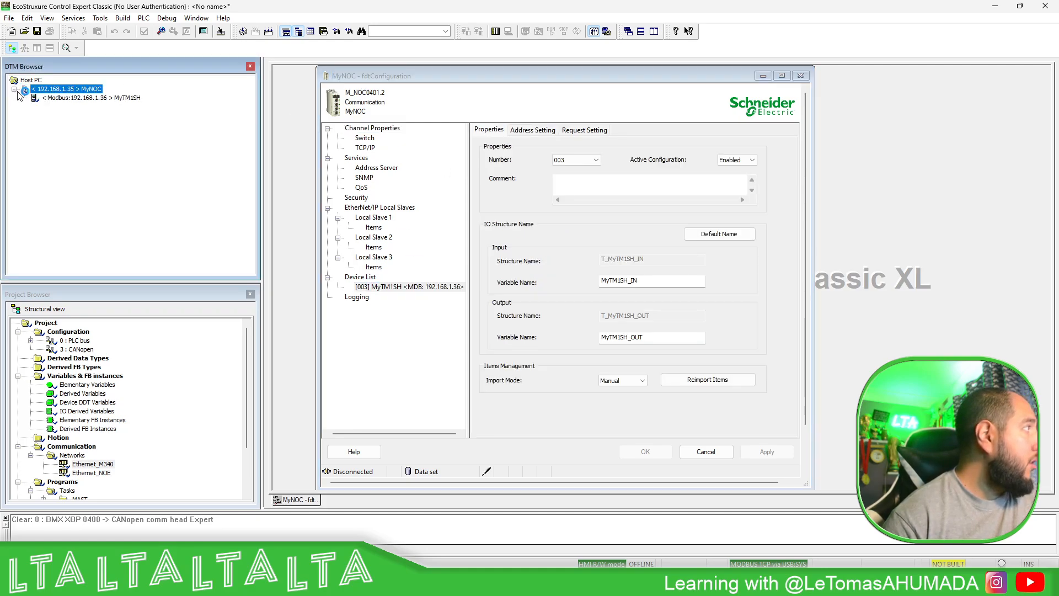
pyautogui.doubleClick(78, 99)
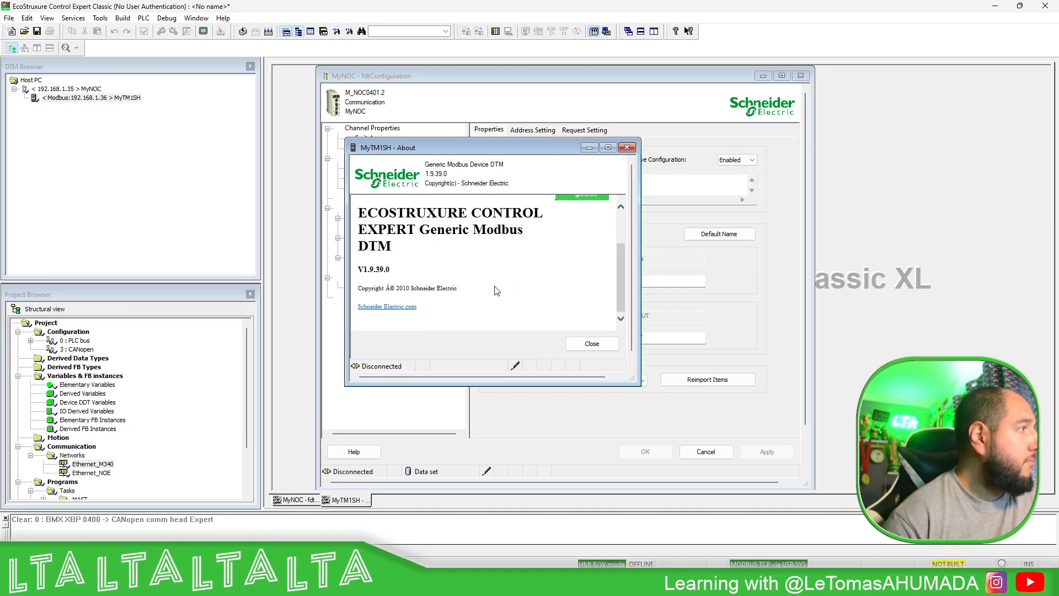
pyautogui.click(626, 146)
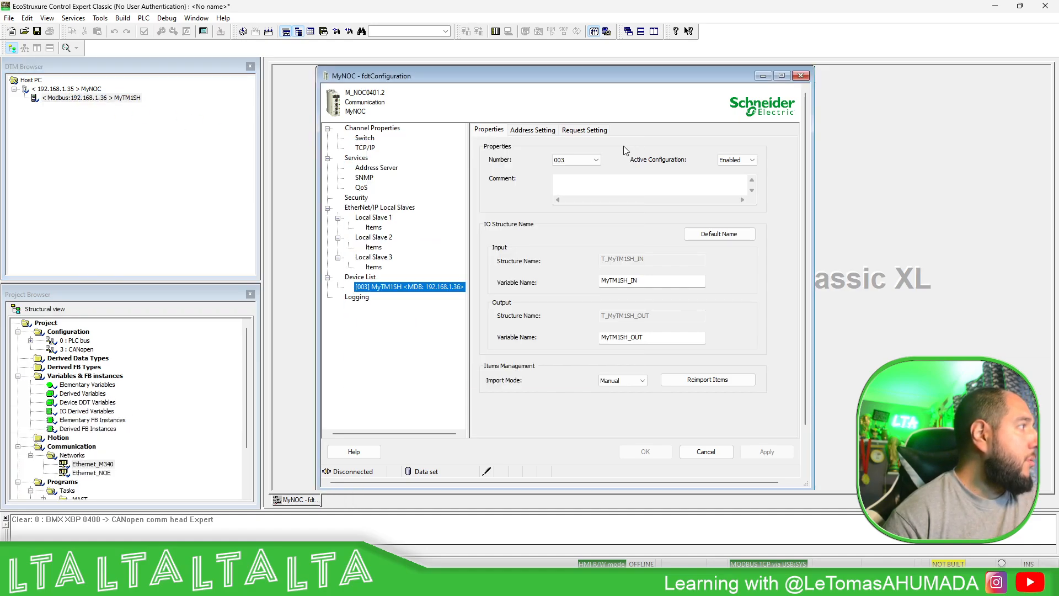
# - Set the MyTM1SH device's IP address to 192.168.1.70 in its address settings and apply the change
pyautogui.click(383, 288)
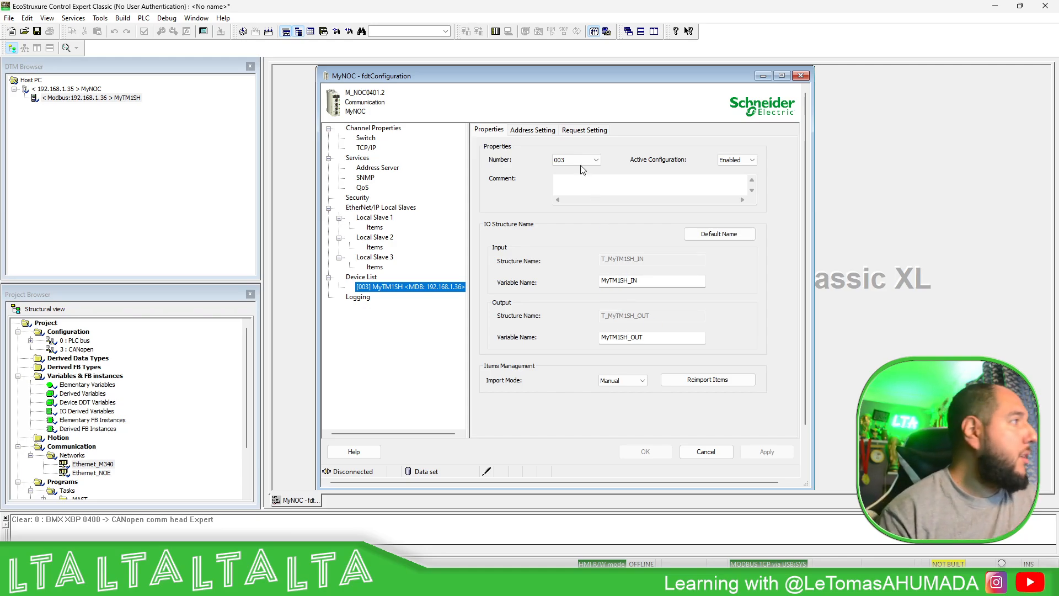
pyautogui.click(543, 132)
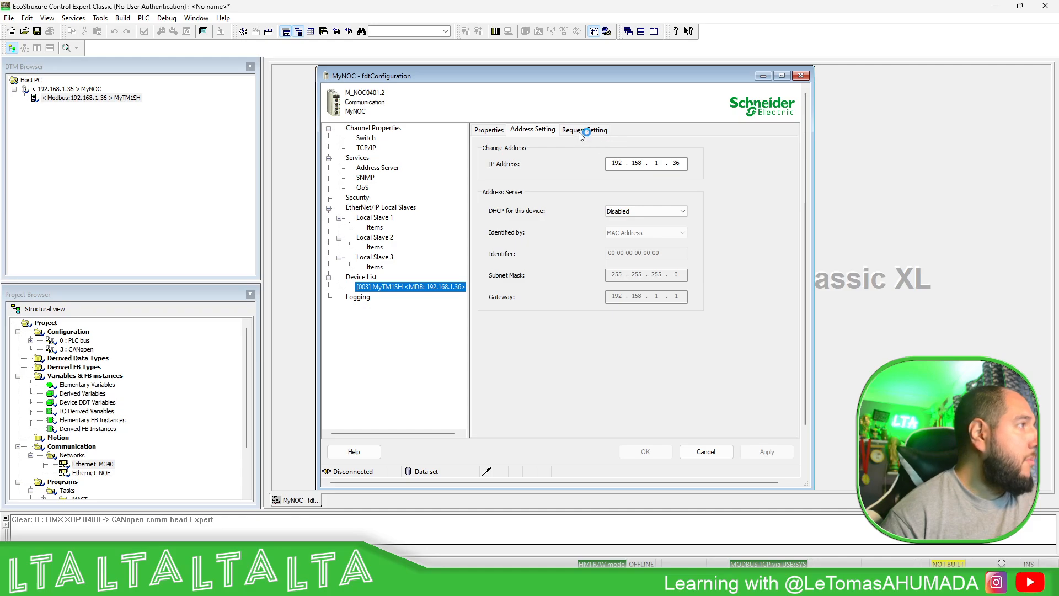
pyautogui.click(679, 163)
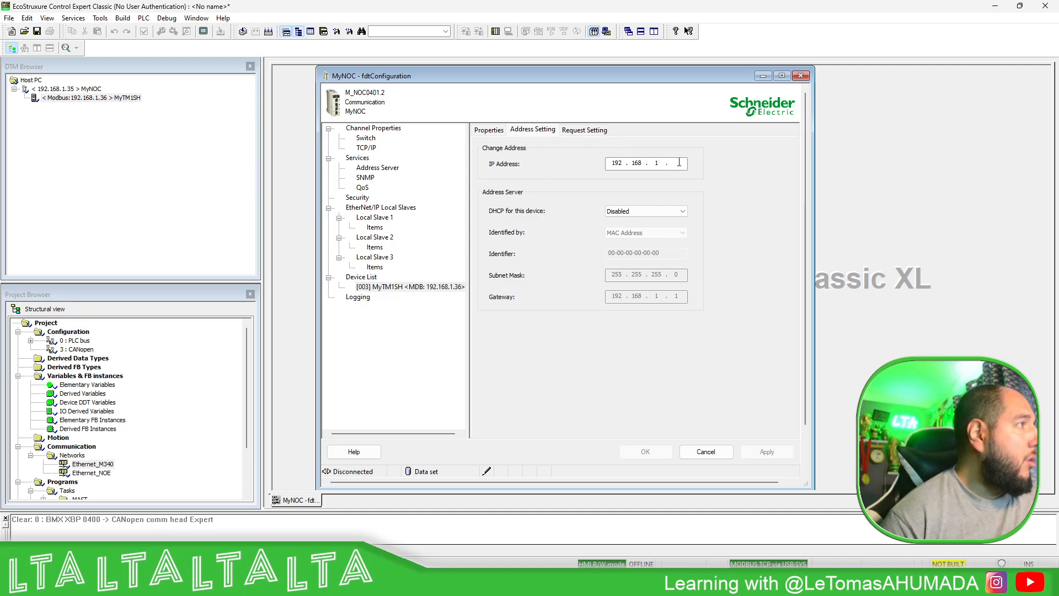
pyautogui.doubleClick(679, 162)
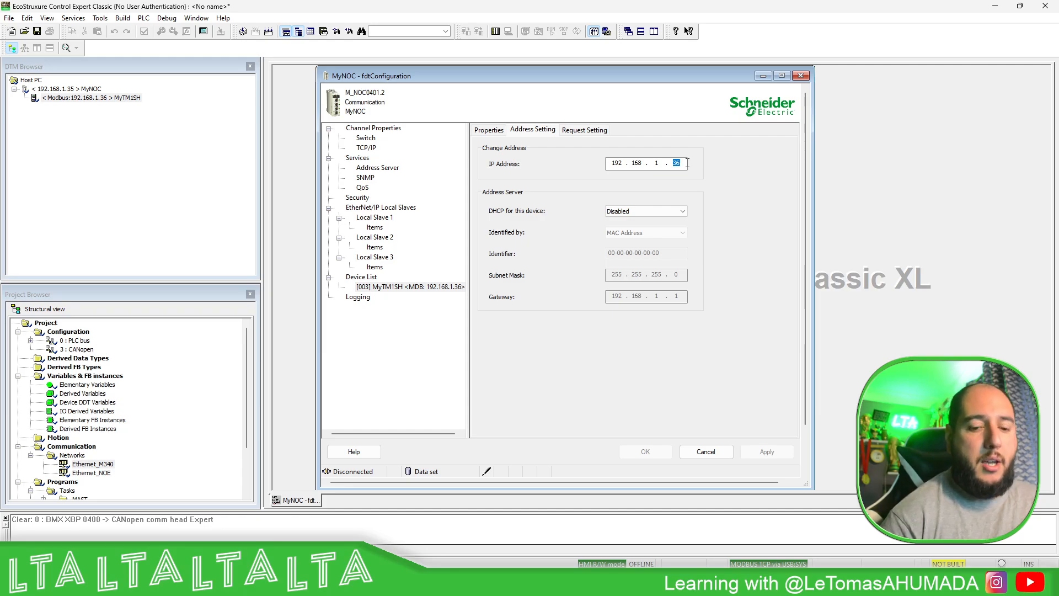
pyautogui.write('70')
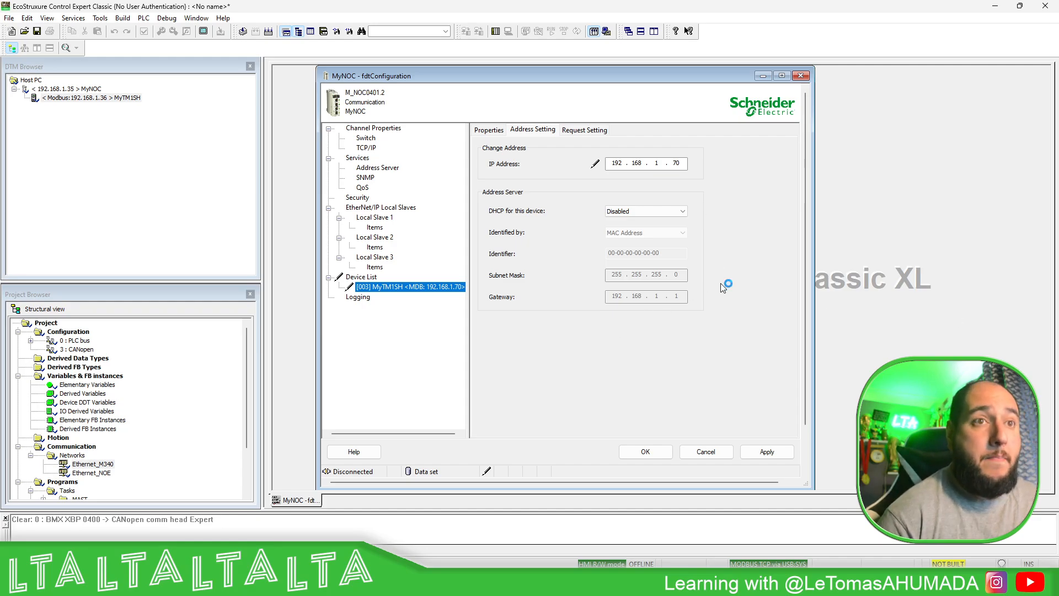
pyautogui.click(766, 453)
# - Add a Modbus request to the MyTM1SH device and set its Unit ID to 243
pyautogui.click(595, 133)
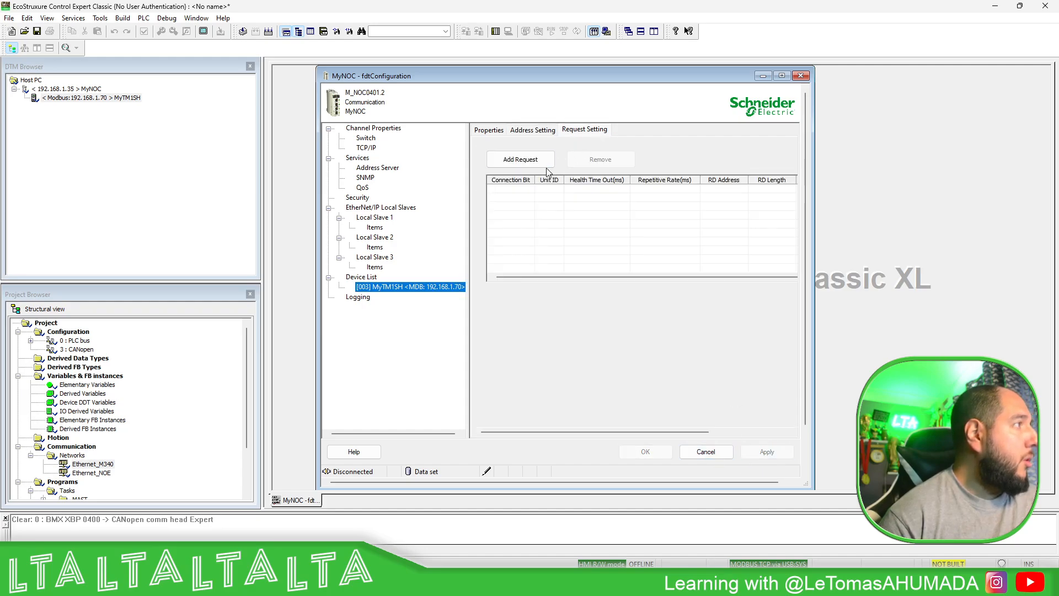
pyautogui.click(545, 165)
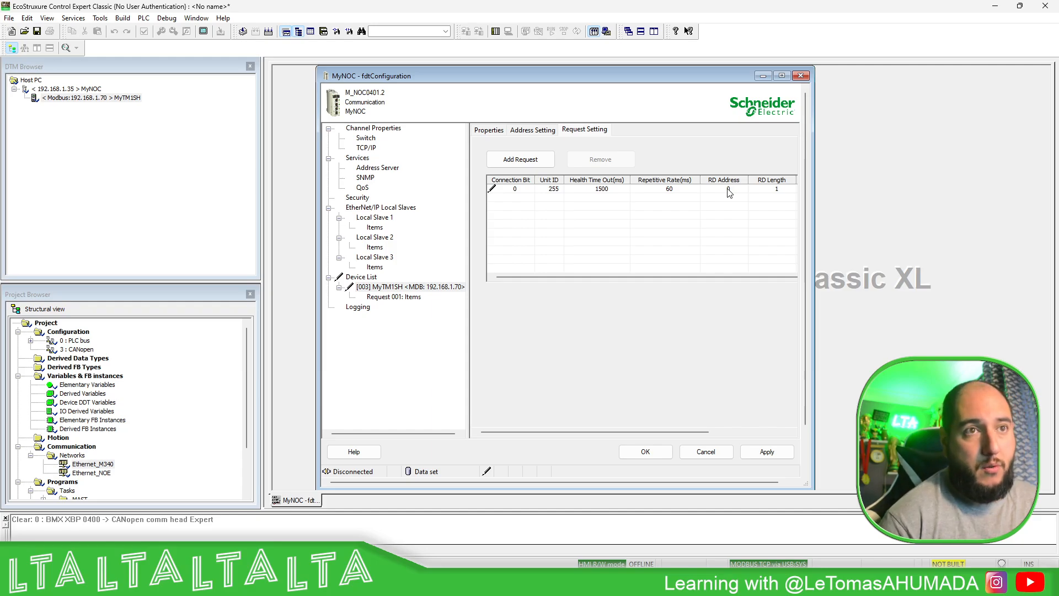
pyautogui.click(554, 188)
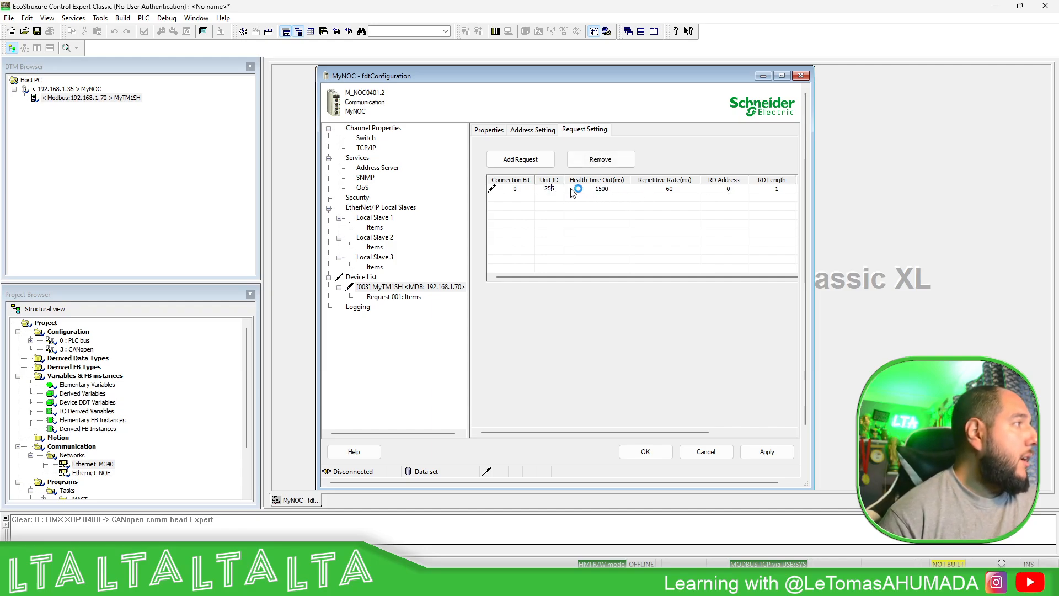
pyautogui.click(557, 187)
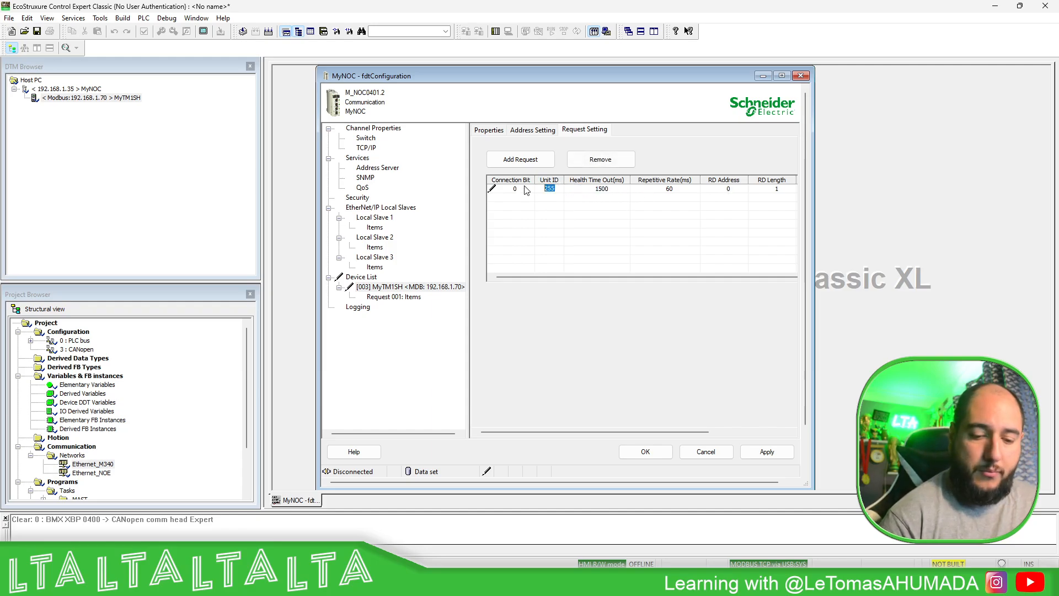
pyautogui.write('243')
pyautogui.press('Tab')
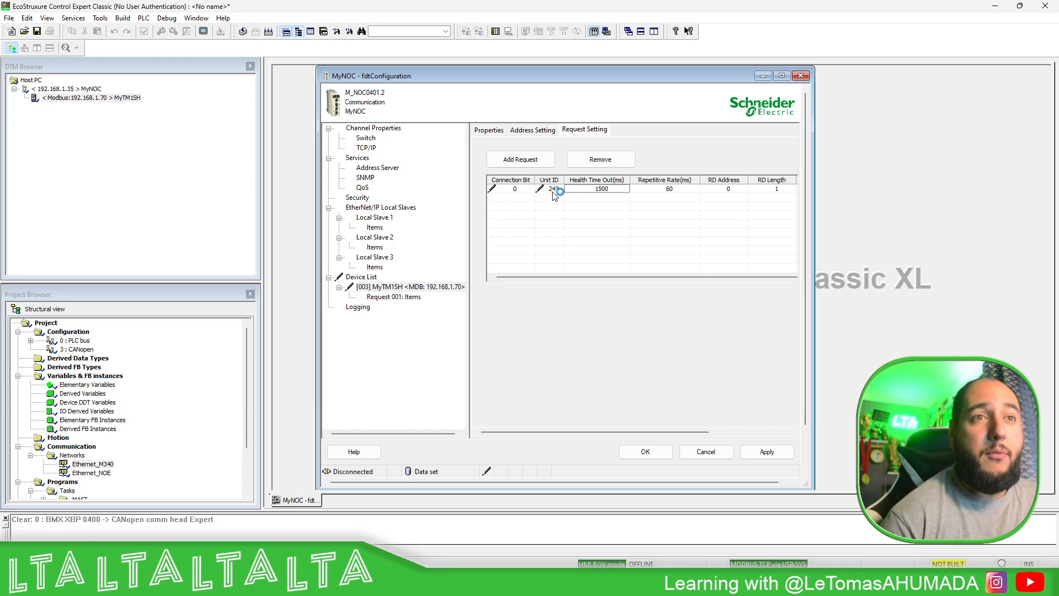
# - Set the request's RD Length to 8 and RD Address to 1, and accept the MyNOC configuration
pyautogui.click(782, 76)
pyautogui.click(834, 206)
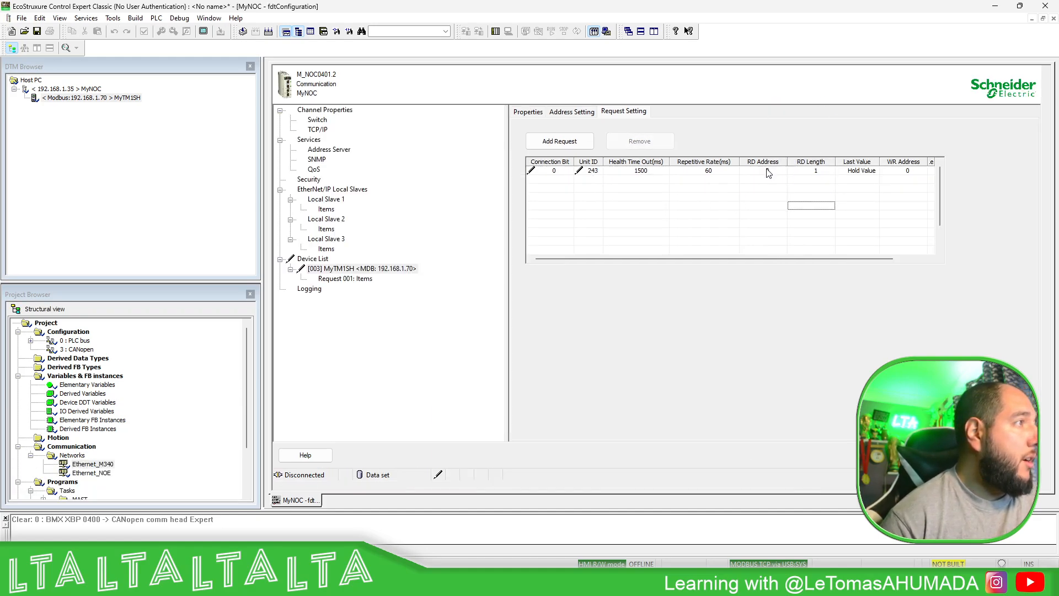
pyautogui.click(814, 172)
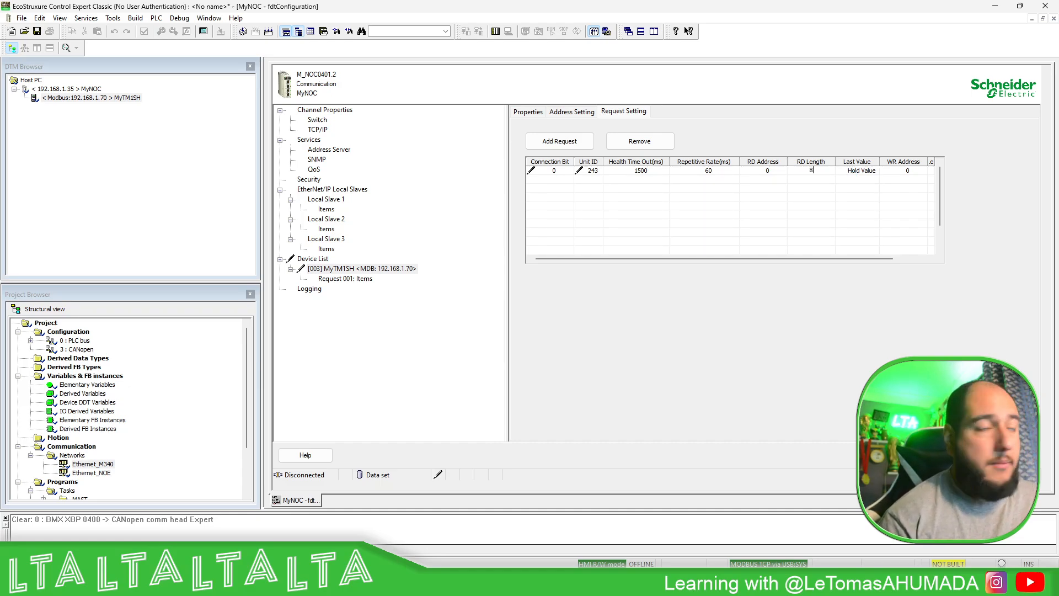
pyautogui.click(776, 171)
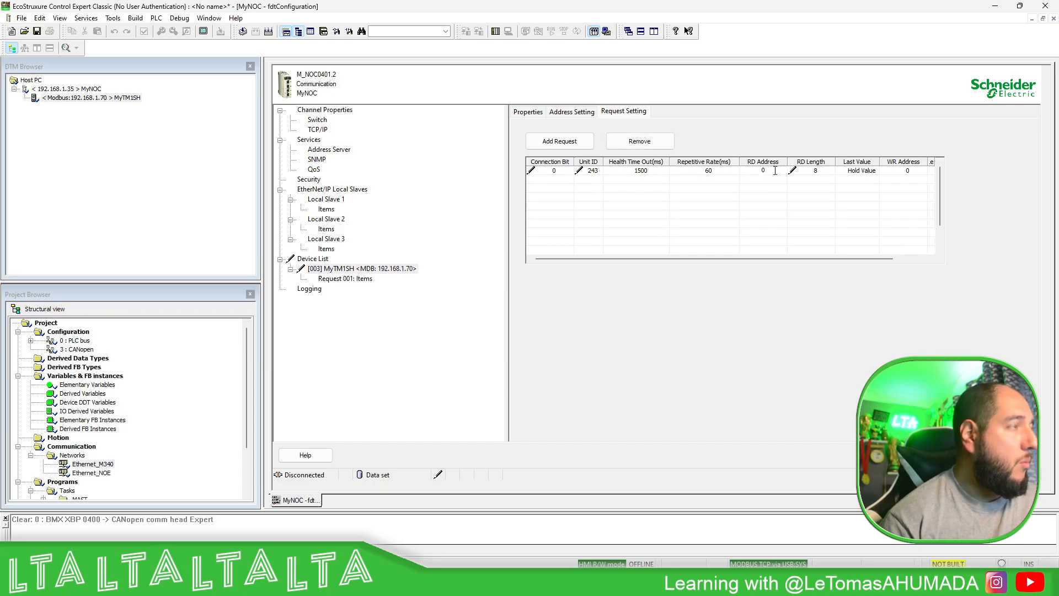
pyautogui.write('1')
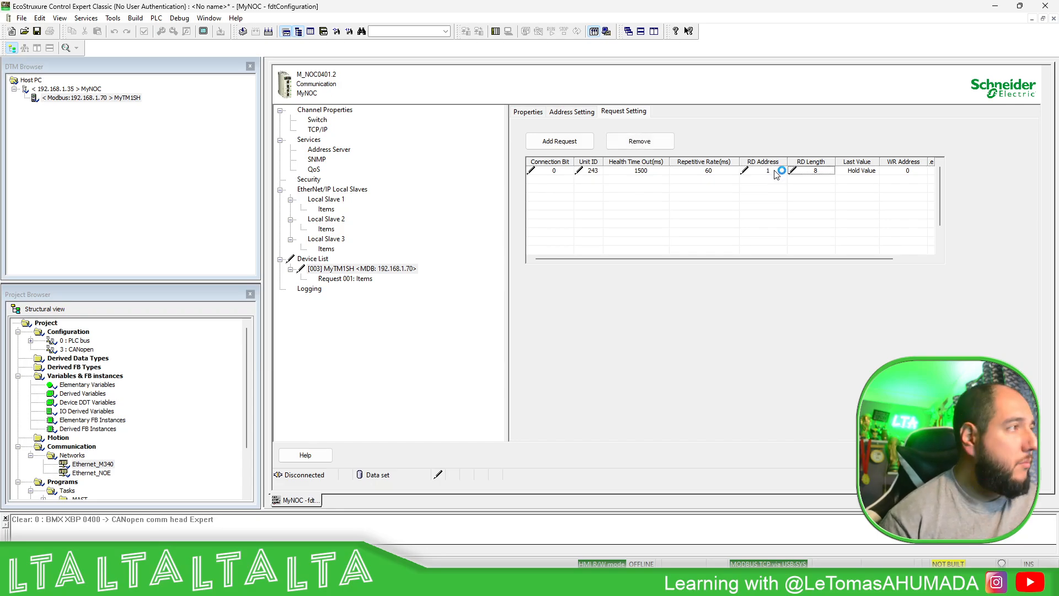
pyautogui.click(776, 205)
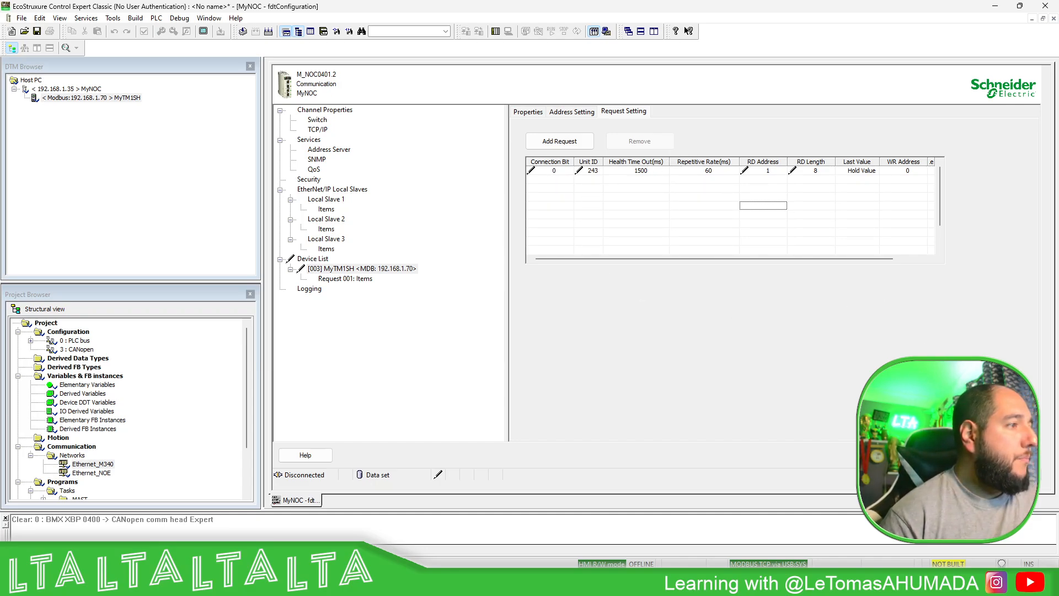
pyautogui.click(895, 455)
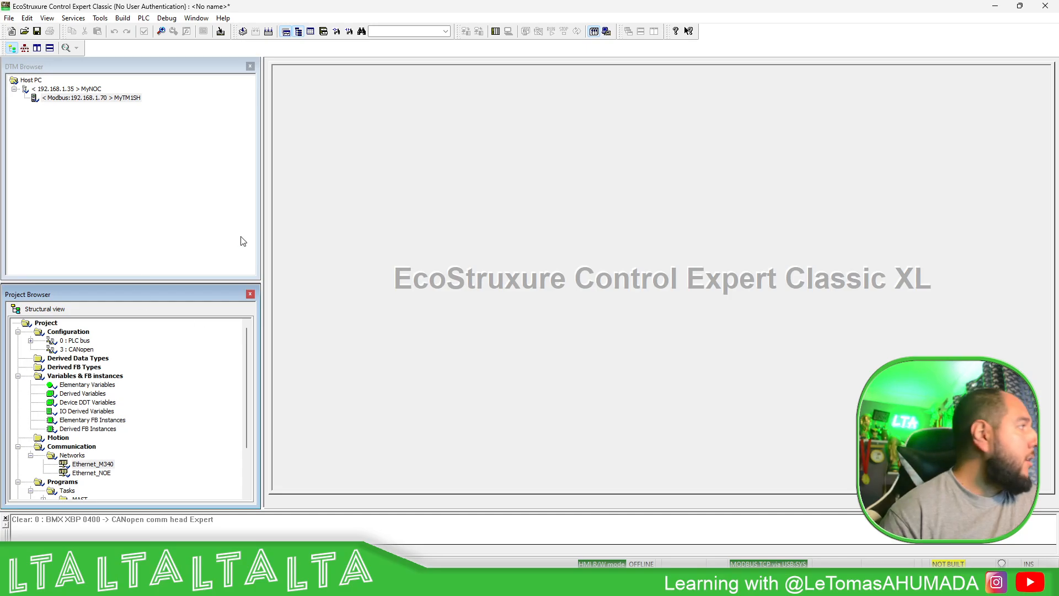
# - Analyze the project, open its elementary variables in the Data Editor, and rebuild the whole project
pyautogui.click(243, 32)
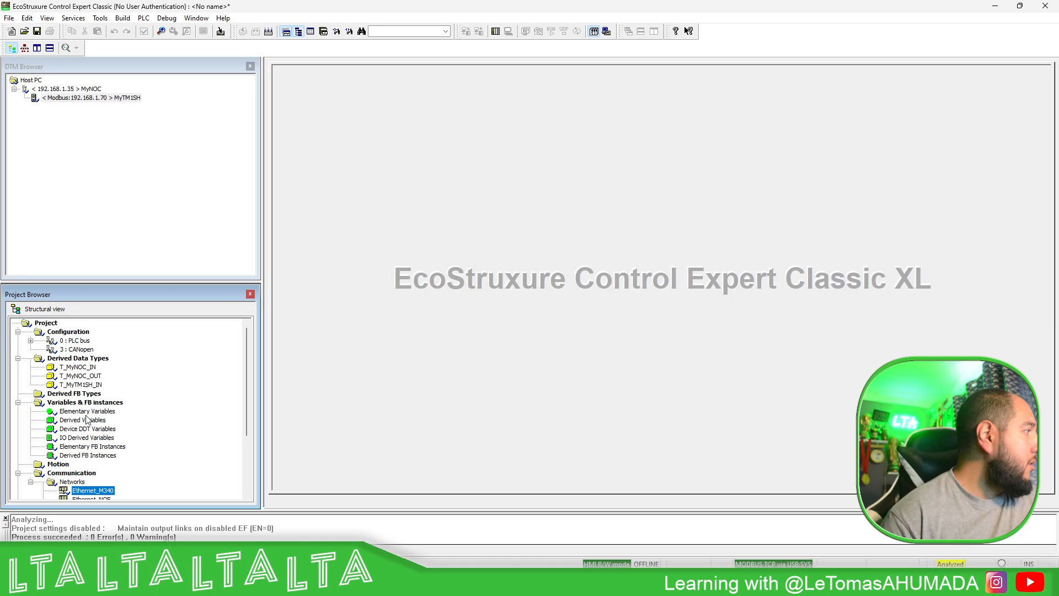
pyautogui.doubleClick(116, 415)
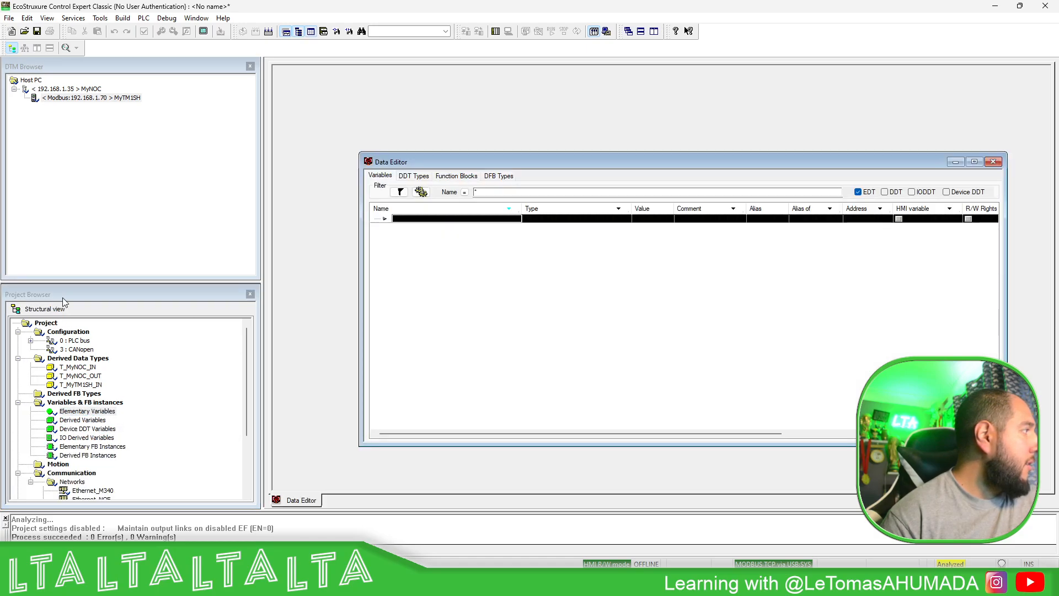
pyautogui.click(947, 192)
pyautogui.click(269, 31)
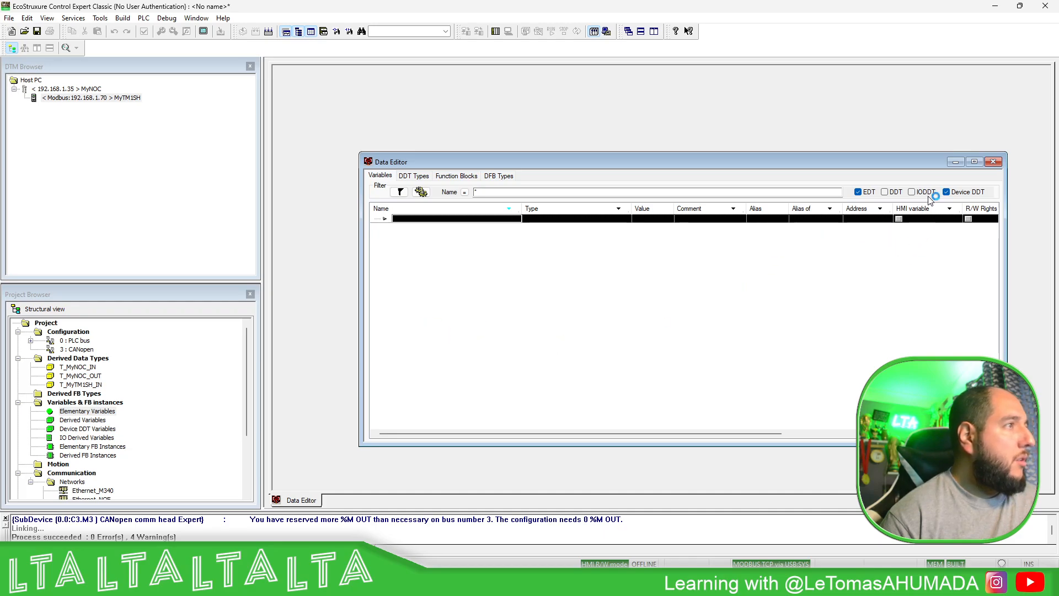
# - Filter the Data Editor to include DDT variables and exclude Device DDT variables
pyautogui.click(946, 192)
pyautogui.click(885, 192)
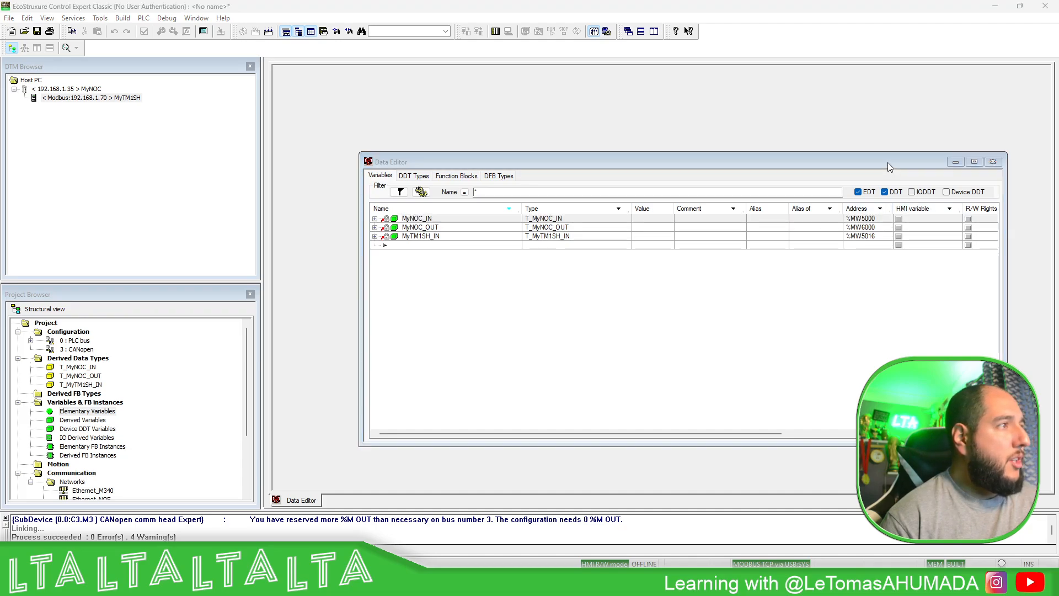
pyautogui.moveTo(888, 162); pyautogui.dragTo(853, 117)
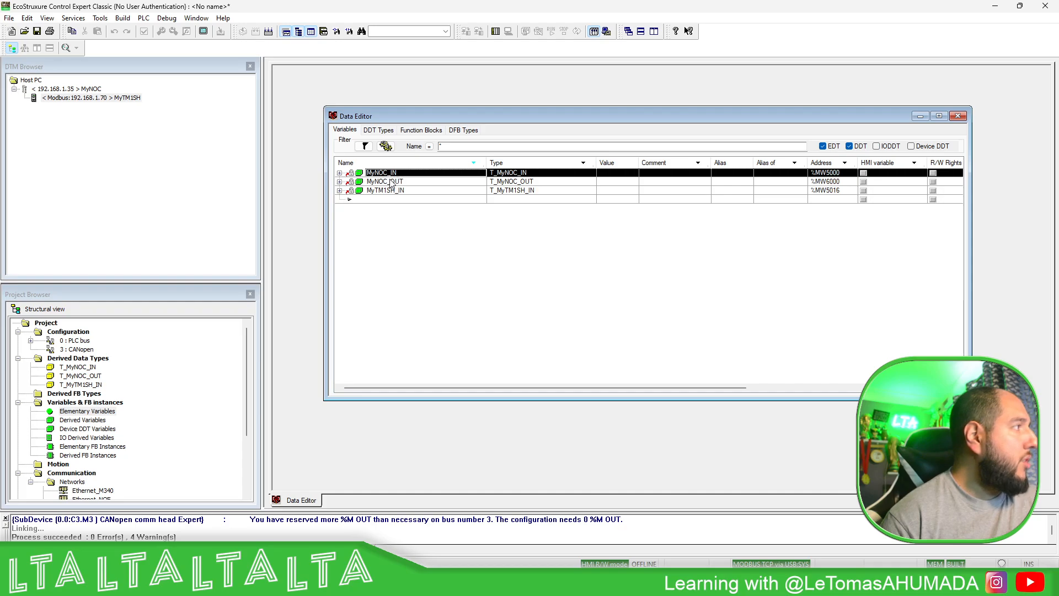
# - Examine the array members and addresses of the MyNOC_OUT and MyNOC_IN variables, then collapse both structures
pyautogui.click(340, 182)
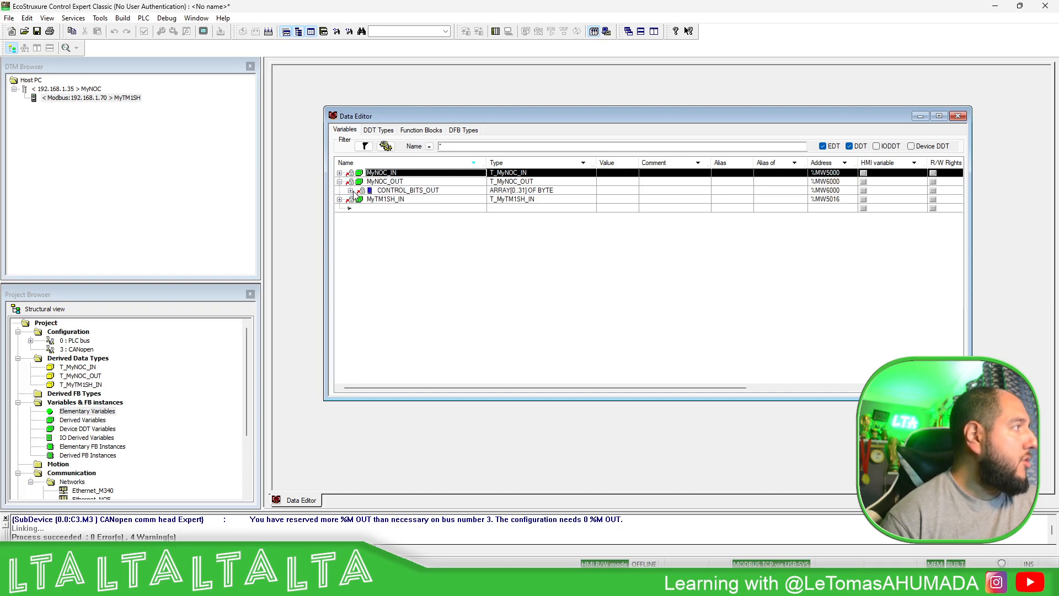
pyautogui.click(349, 190)
pyautogui.click(349, 182)
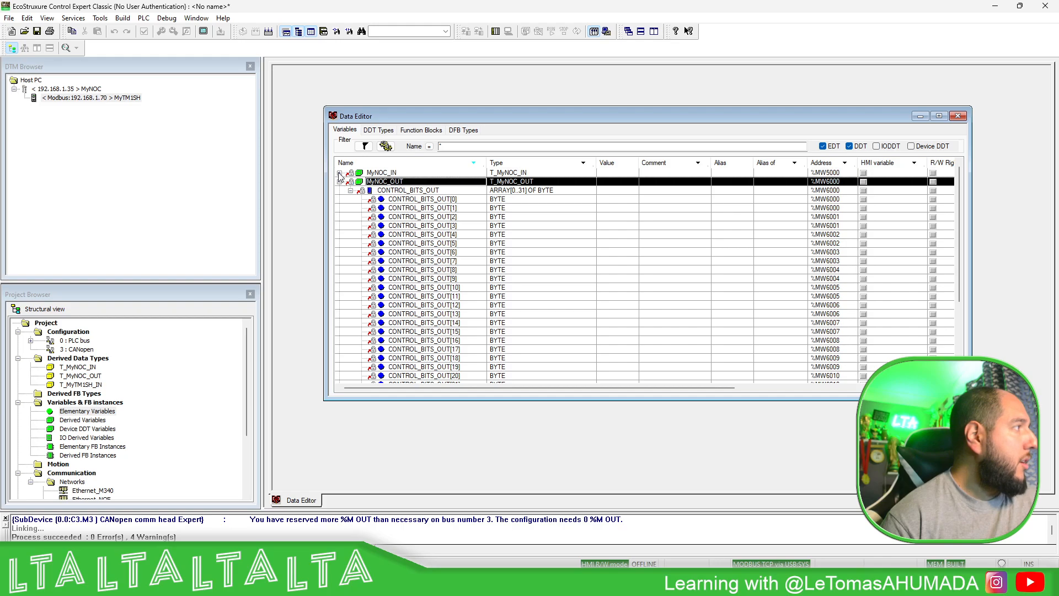
pyautogui.click(340, 173)
pyautogui.click(351, 182)
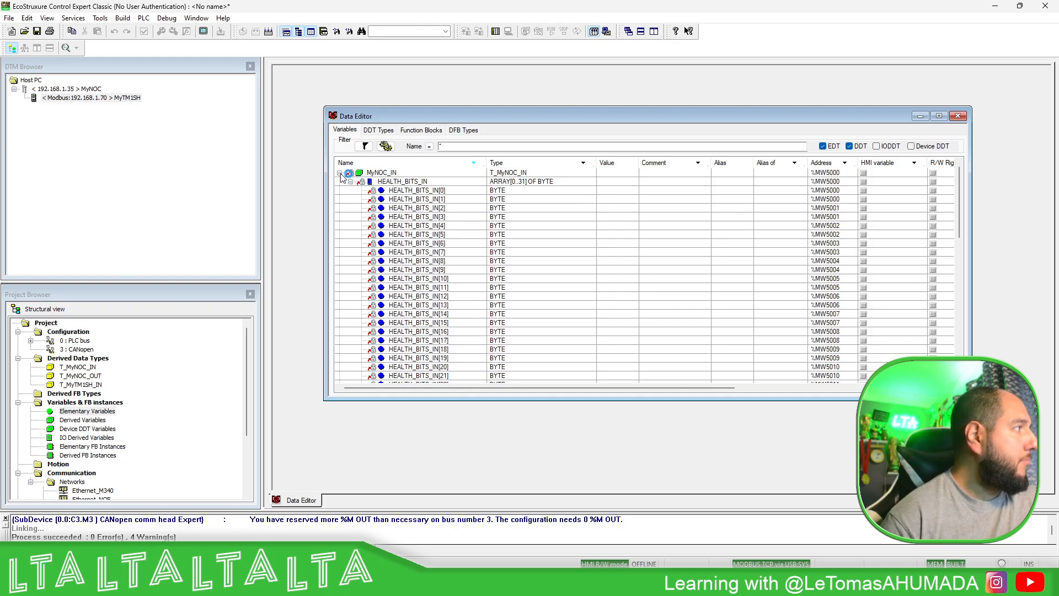
pyautogui.click(340, 172)
pyautogui.click(339, 181)
pyautogui.click(380, 191)
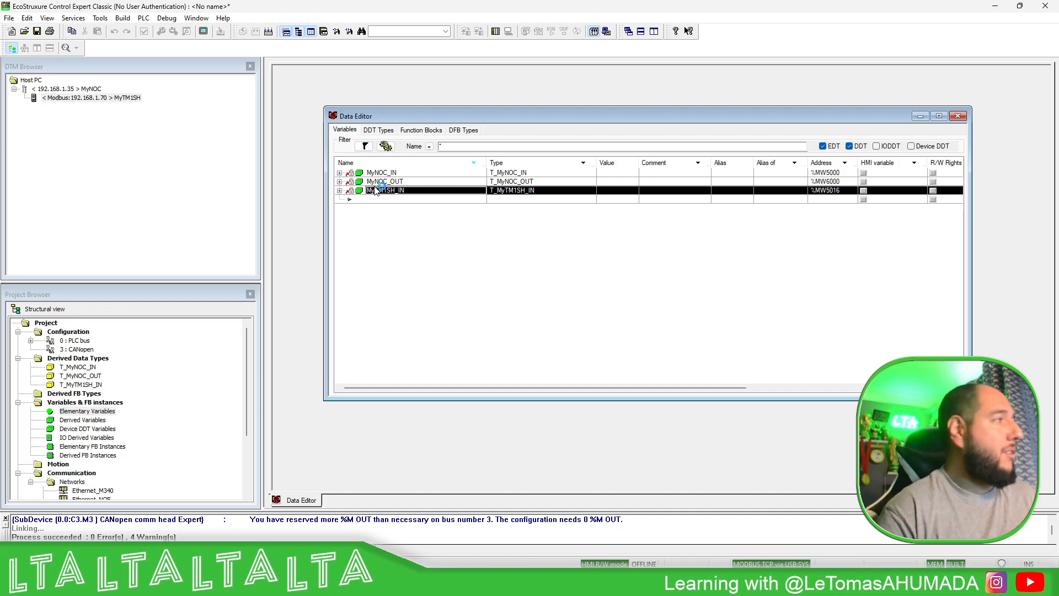
# - Examine the Free0 byte array inside MyTM1SH_IN and the memory addresses assigned to its elements
pyautogui.click(340, 191)
pyautogui.click(351, 199)
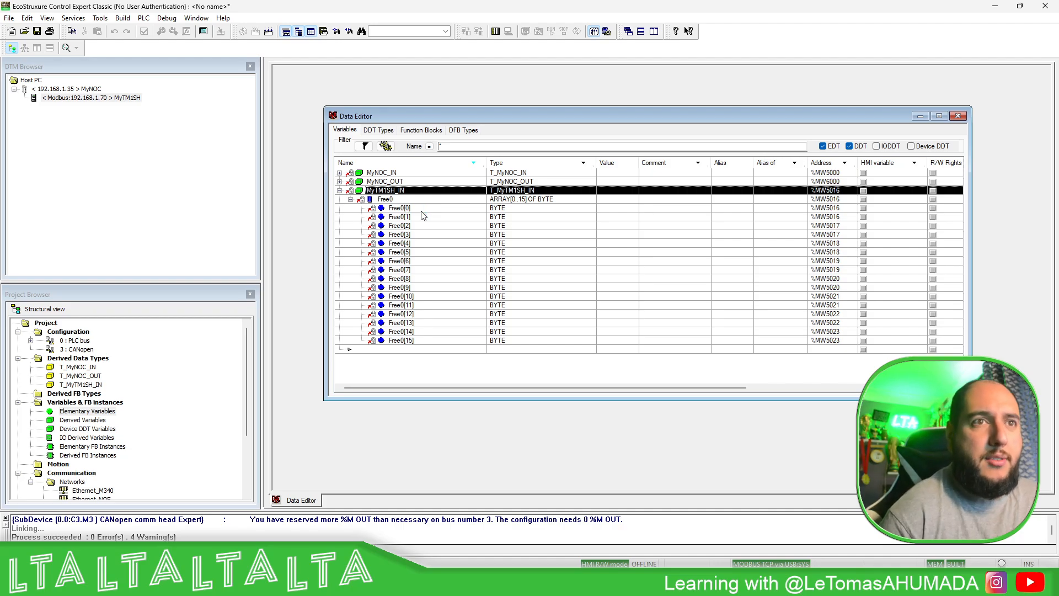
pyautogui.click(356, 202)
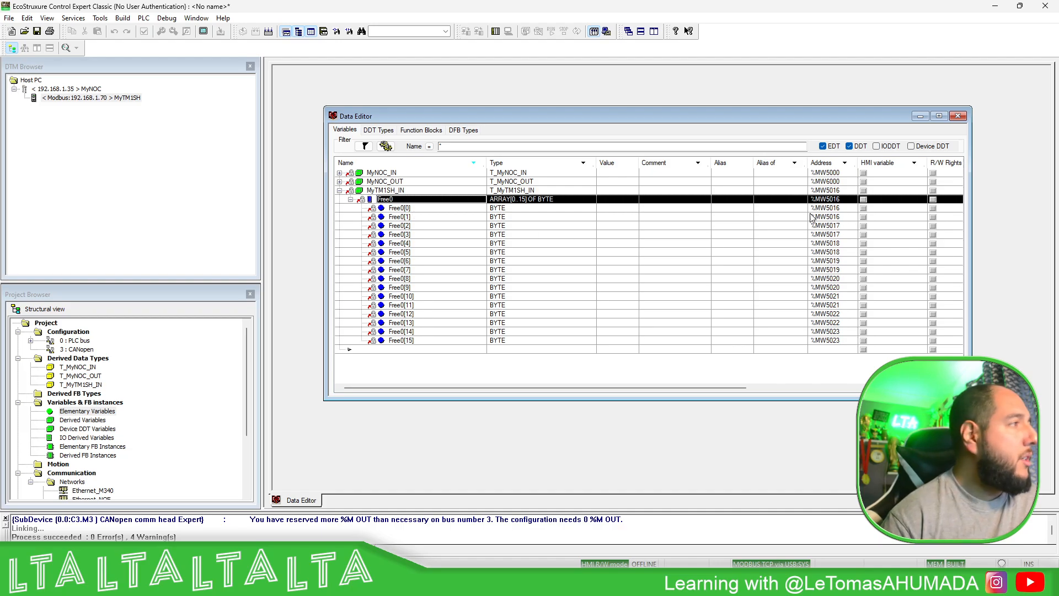
pyautogui.click(838, 201)
pyautogui.click(840, 216)
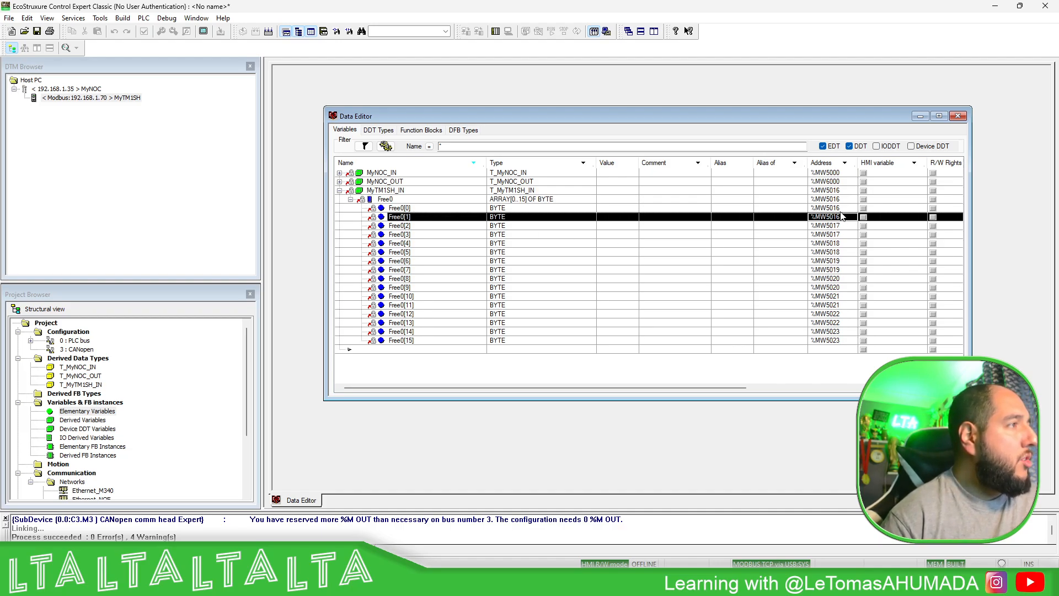
pyautogui.click(836, 200)
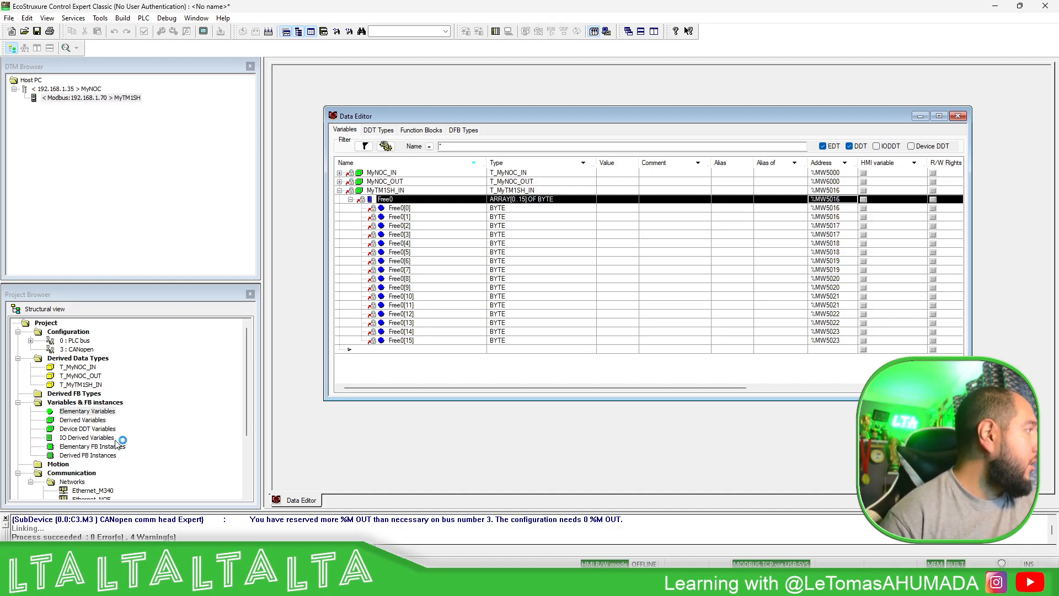
# - Check the input and output %MW index settings of the BMX NOC 0401.2 module and return to the Data Editor
pyautogui.doubleClick(78, 340)
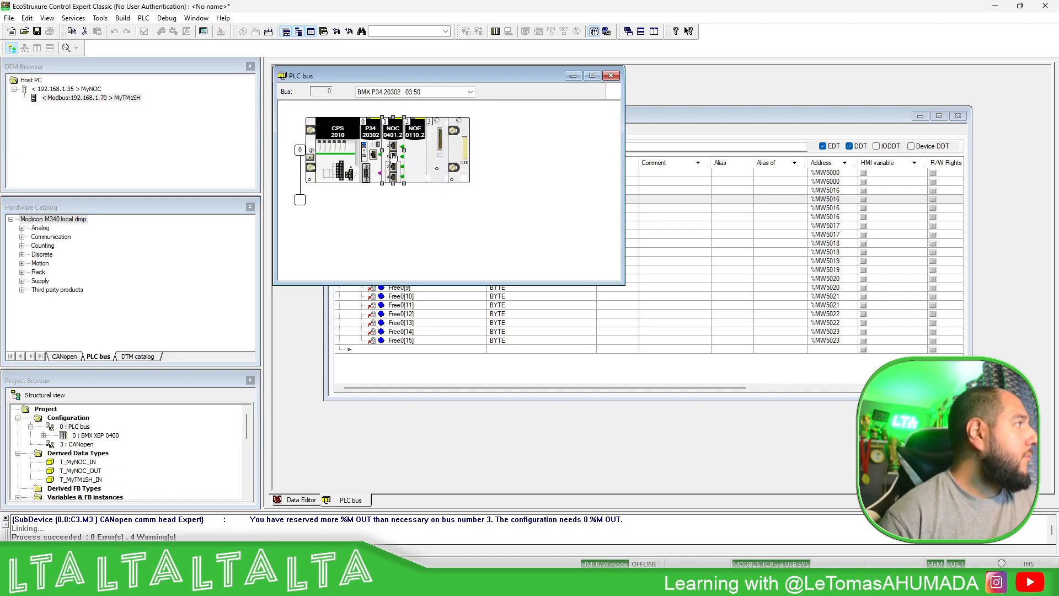
pyautogui.doubleClick(392, 160)
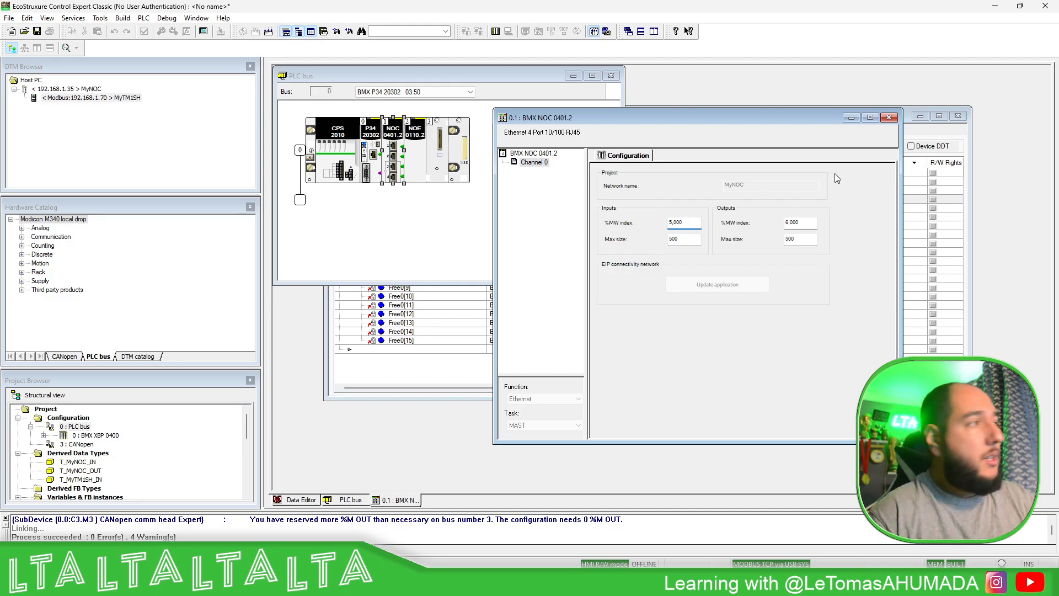
pyautogui.click(889, 118)
pyautogui.click(755, 116)
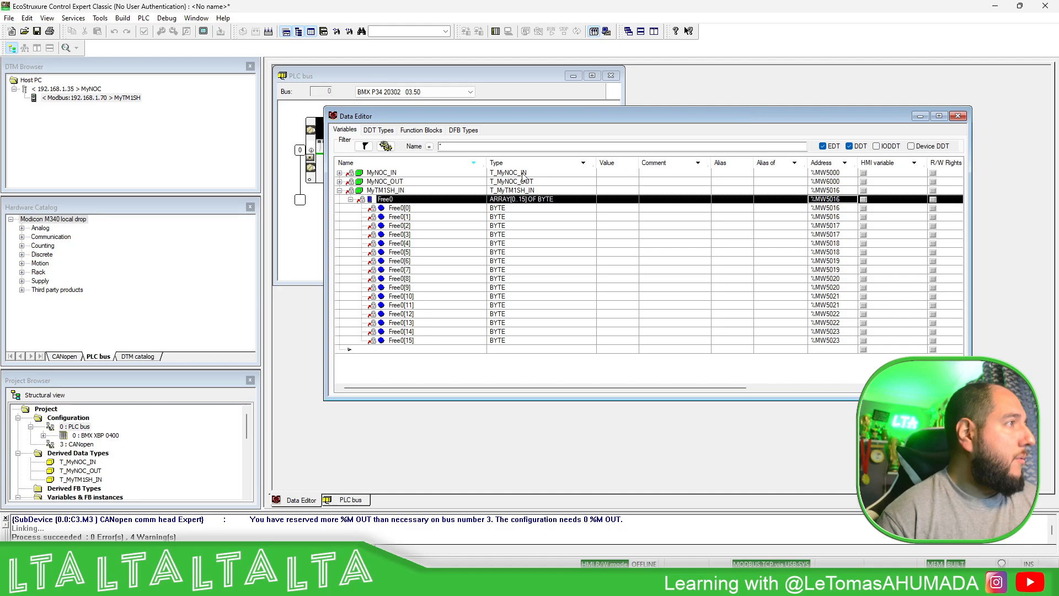
# - Check the starting address of MyNOC_IN and its health bits array, and close the Data Editor
pyautogui.click(401, 174)
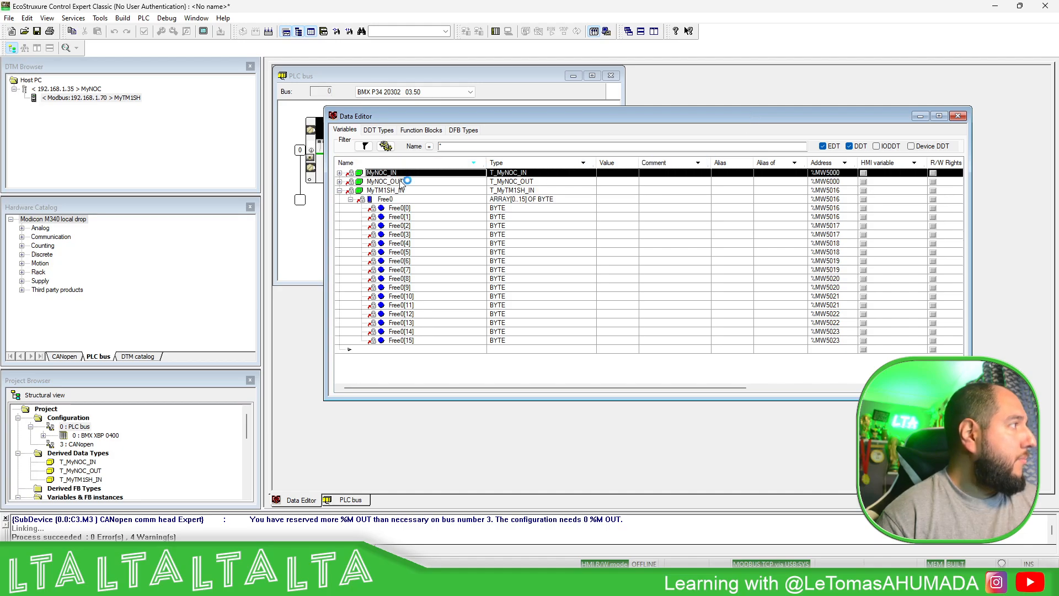
pyautogui.click(339, 173)
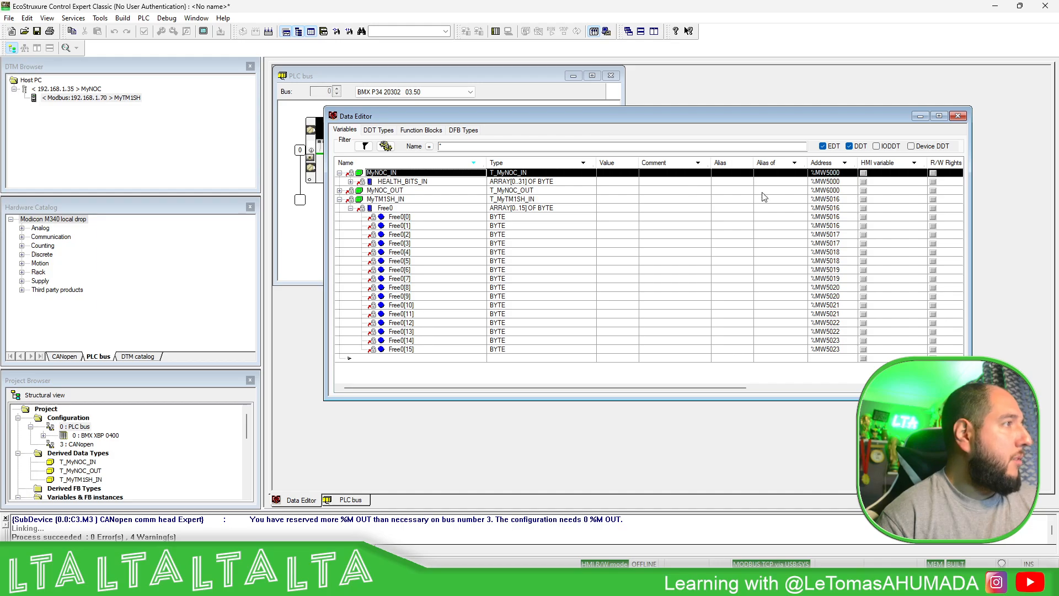
pyautogui.click(339, 173)
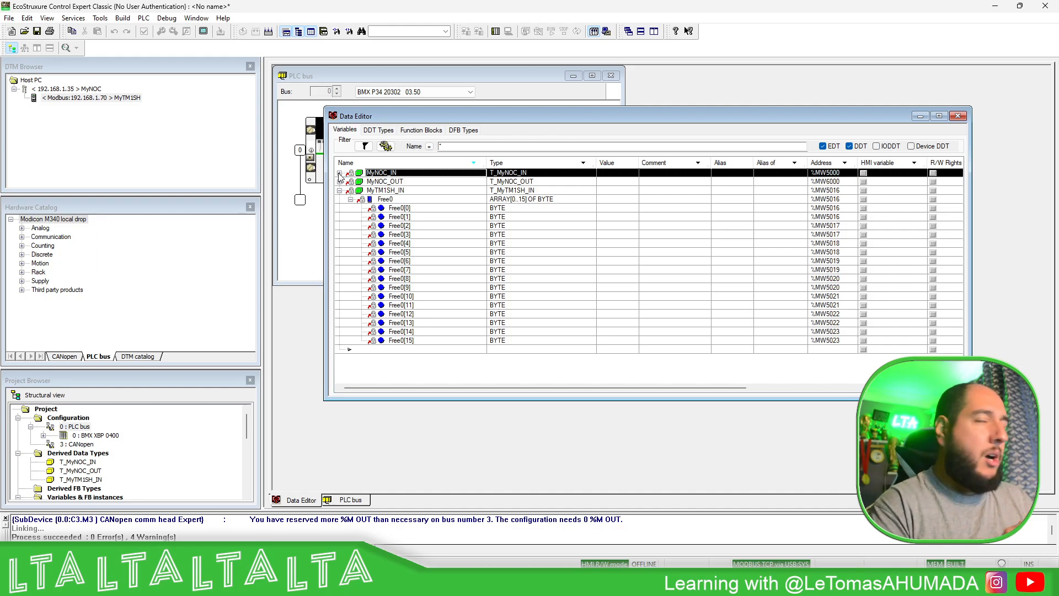
pyautogui.click(959, 116)
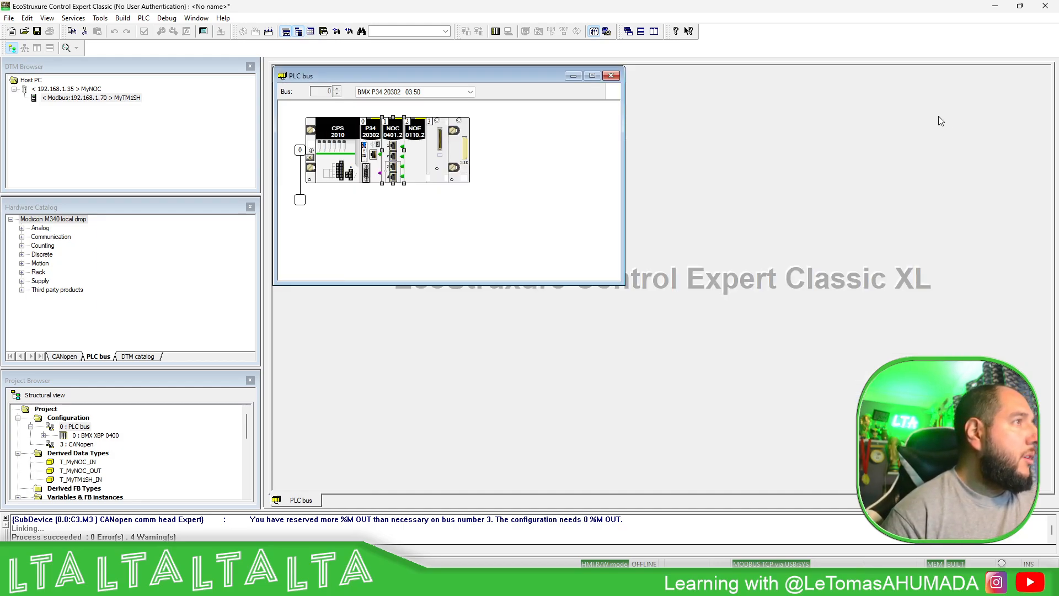
# - Open the MyNOC configuration and review MyTM1SH's Request 001 input items and its request settings
pyautogui.doubleClick(86, 91)
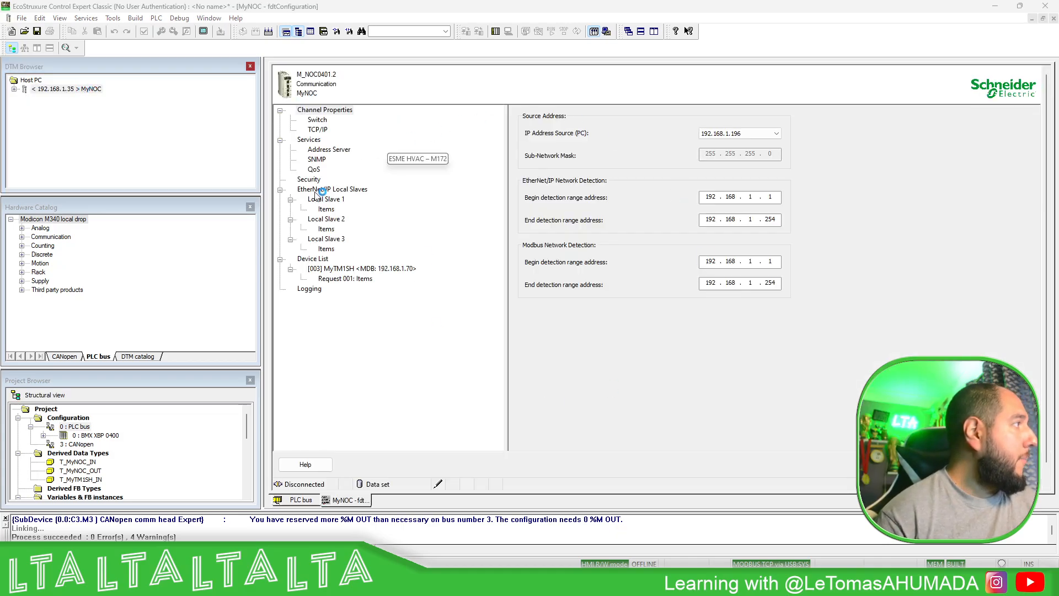
pyautogui.click(361, 280)
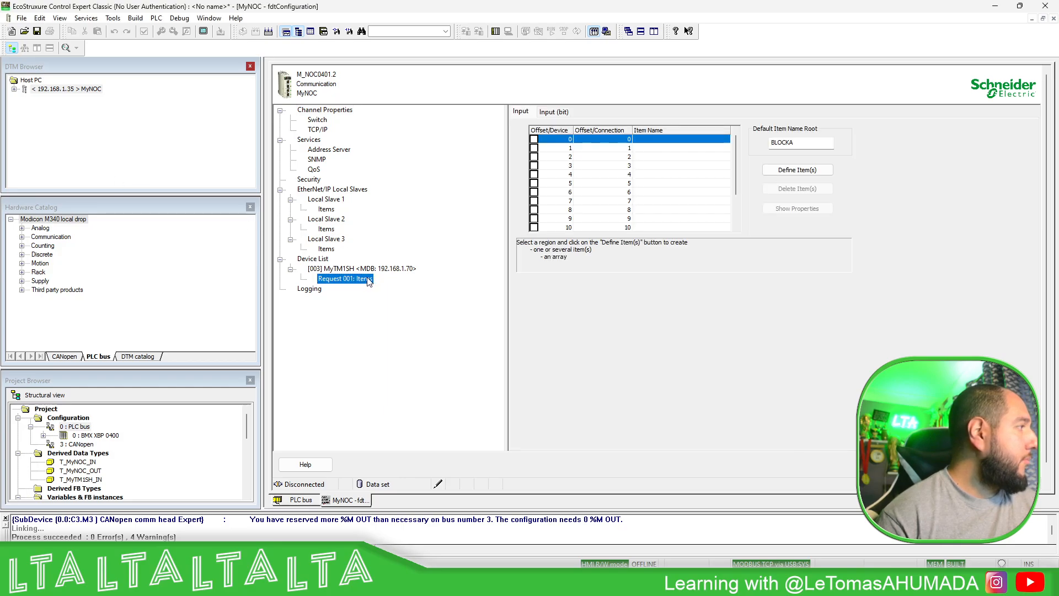
pyautogui.click(657, 159)
pyautogui.click(659, 174)
pyautogui.click(657, 201)
pyautogui.click(655, 219)
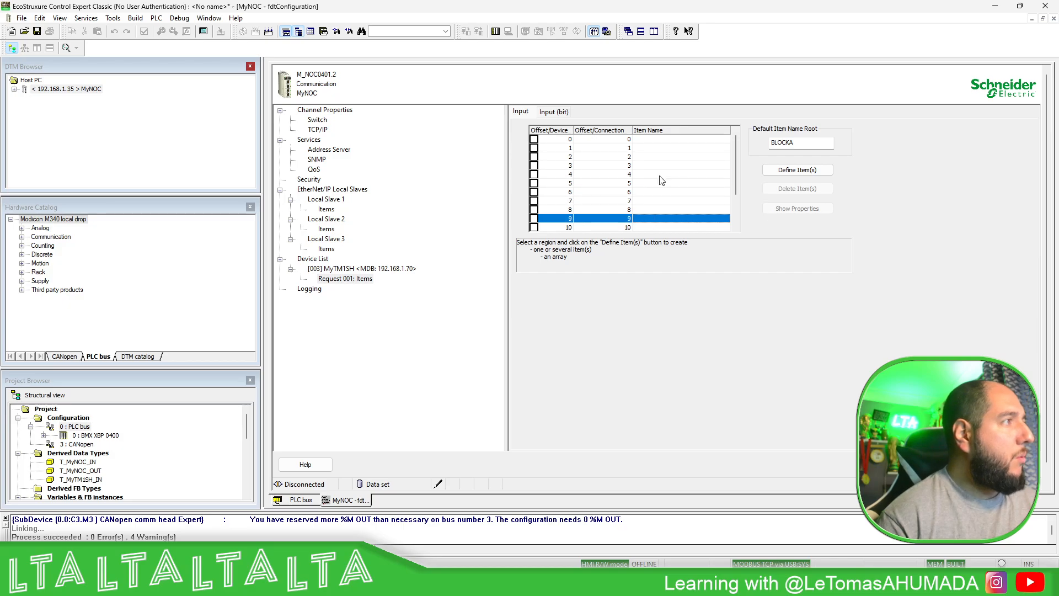
pyautogui.click(649, 139)
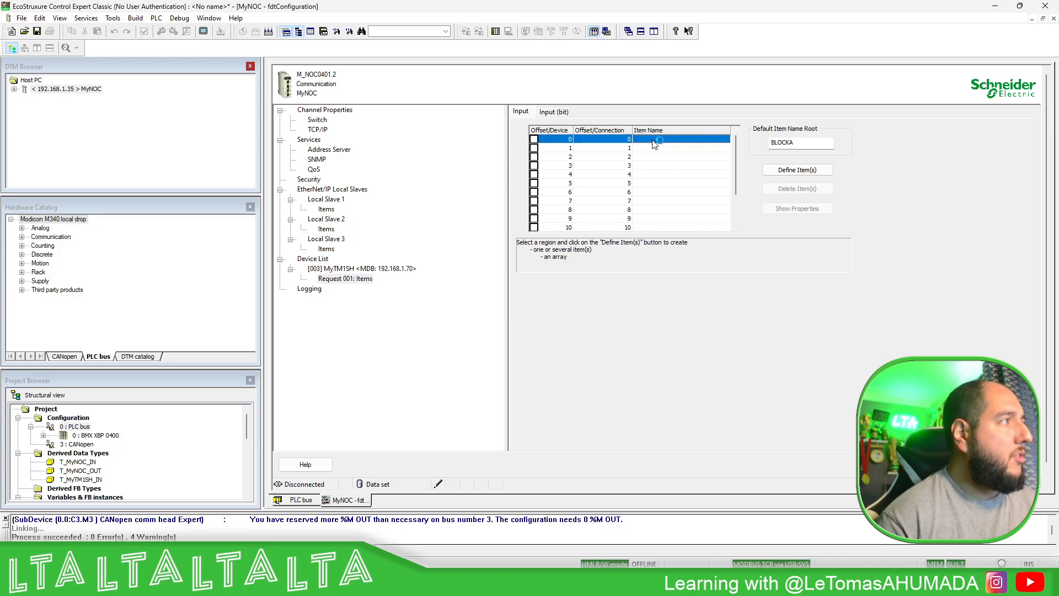
pyautogui.click(386, 269)
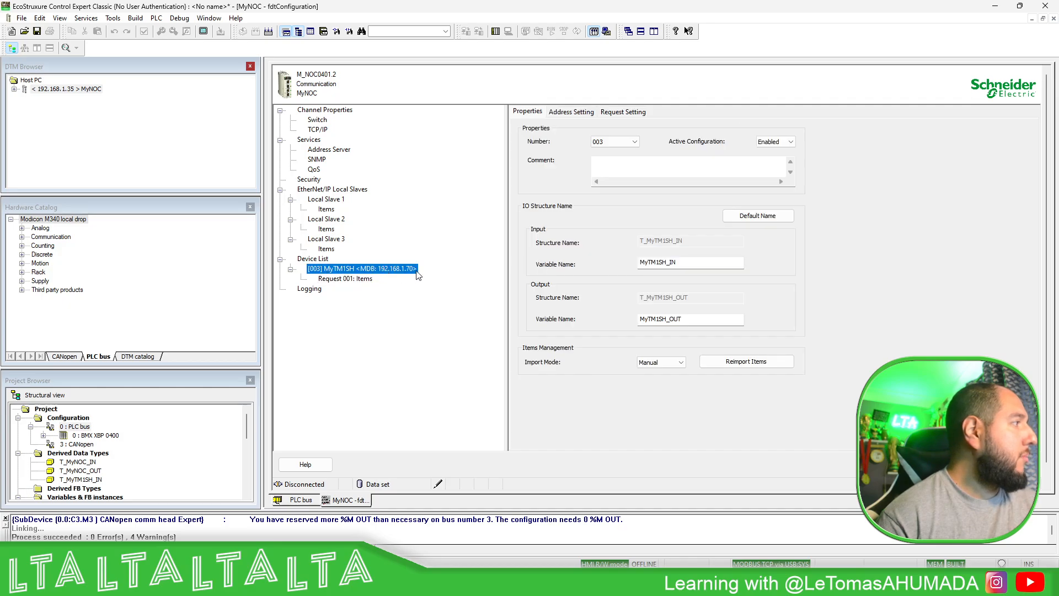
pyautogui.click(624, 112)
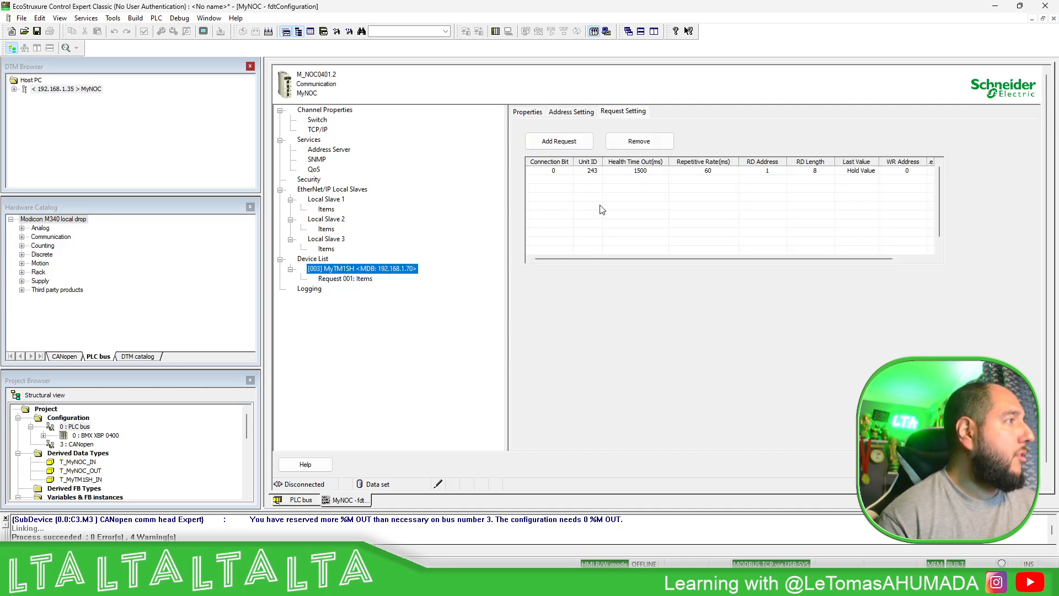
# - Define input offsets 0 and 1 of MyTM1SH's Request 001 as a WORD item named Address
pyautogui.click(363, 280)
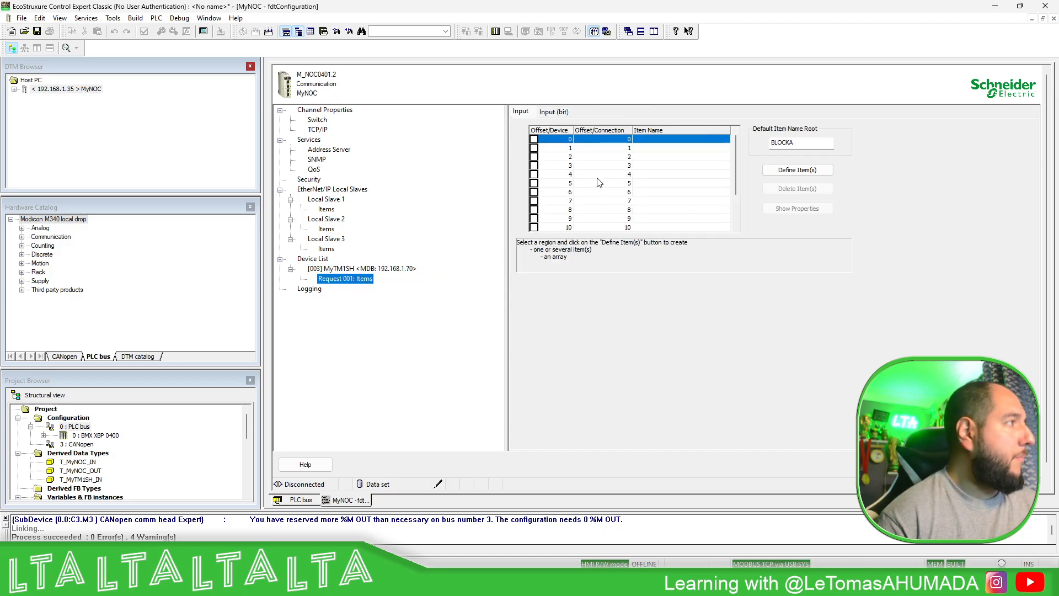
pyautogui.click(574, 148)
pyautogui.click(560, 156)
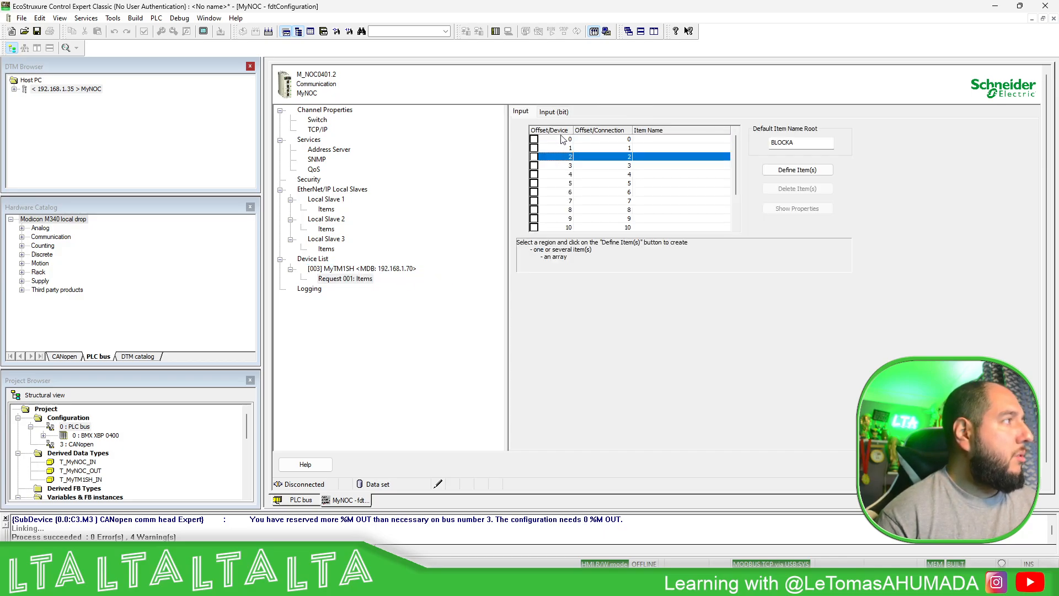
pyautogui.moveTo(561, 136); pyautogui.dragTo(562, 158)
pyautogui.click(563, 165)
pyautogui.click(563, 139)
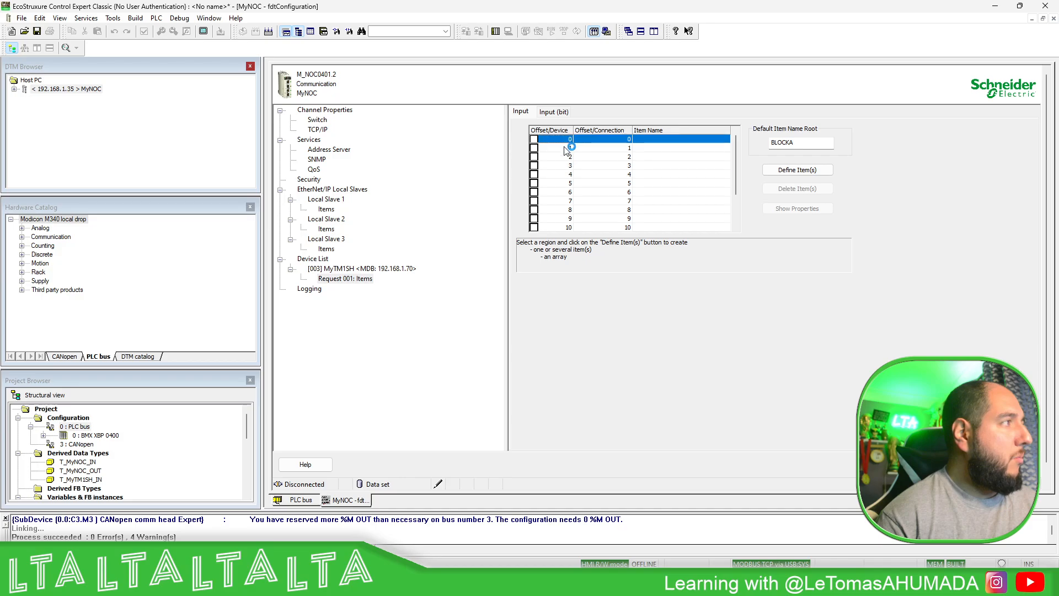
pyautogui.keyDown('shift'); pyautogui.click(565, 147); pyautogui.keyUp('shift')
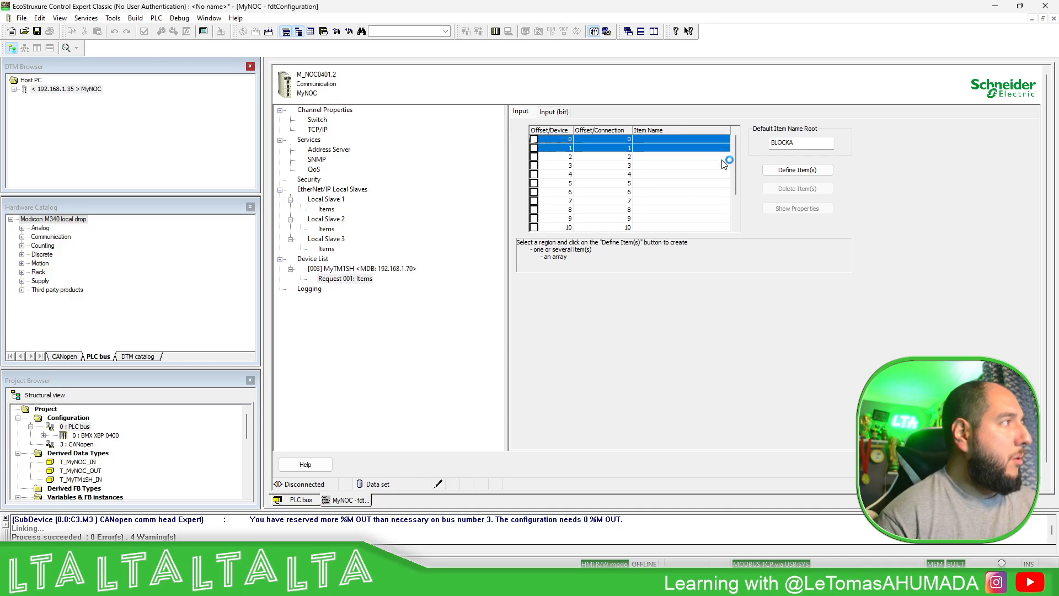
pyautogui.click(793, 171)
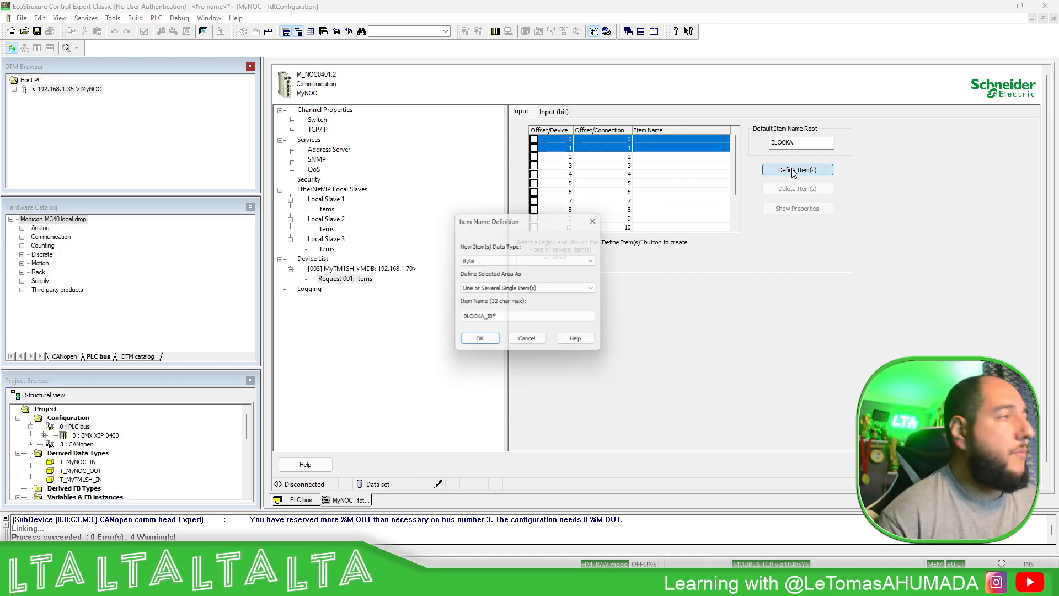
pyautogui.click(596, 260)
pyautogui.click(470, 285)
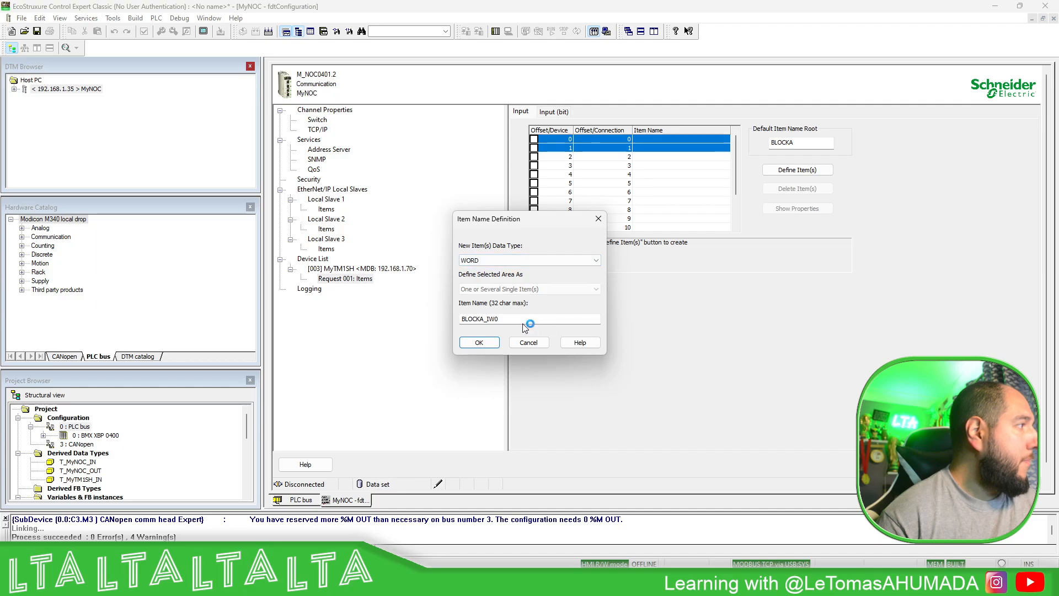
pyautogui.moveTo(529, 320); pyautogui.dragTo(444, 322)
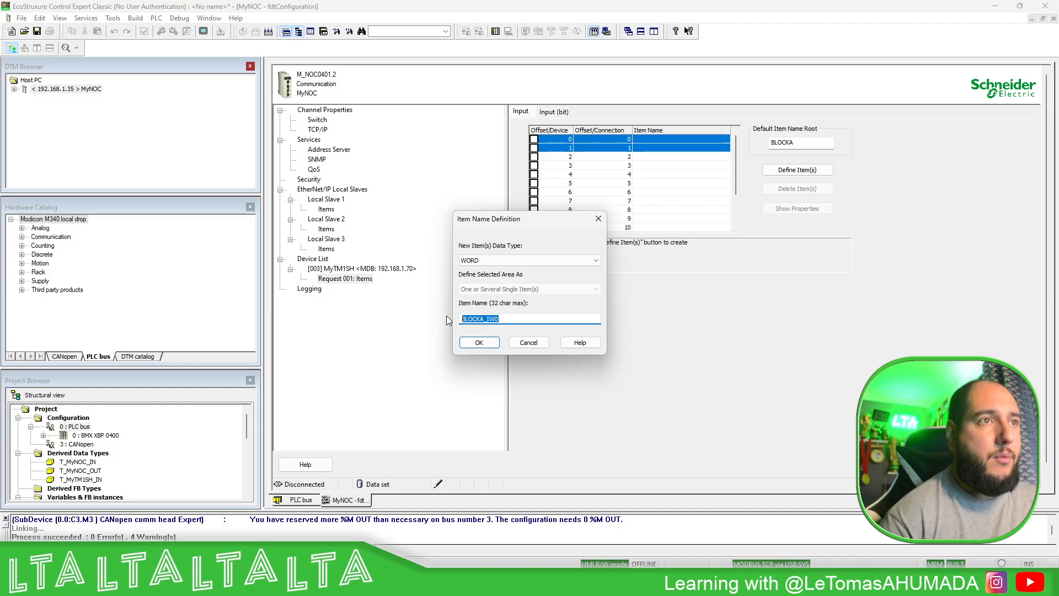
pyautogui.write('Address')
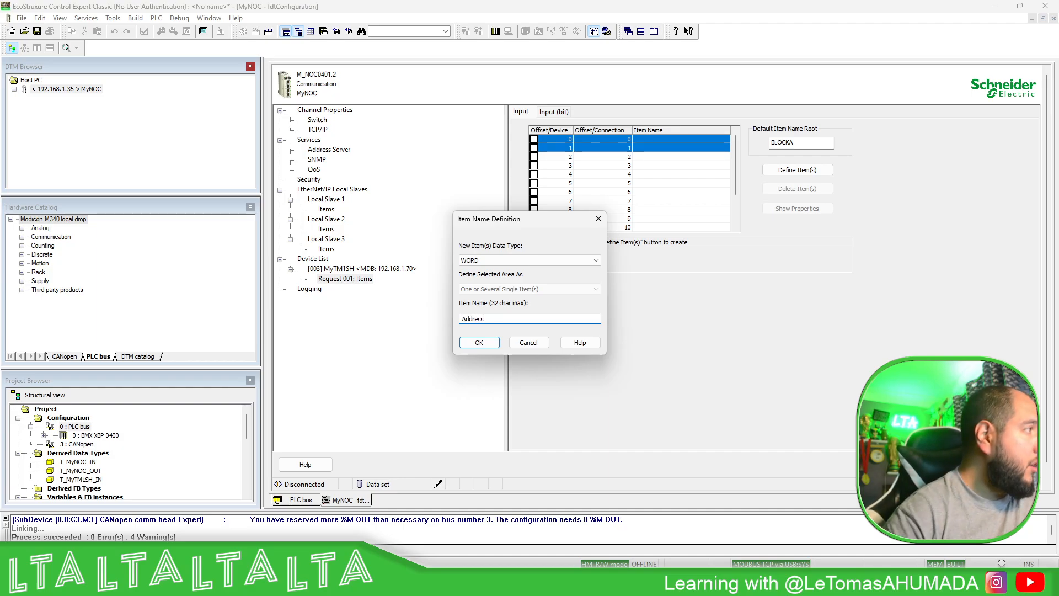
pyautogui.click(479, 343)
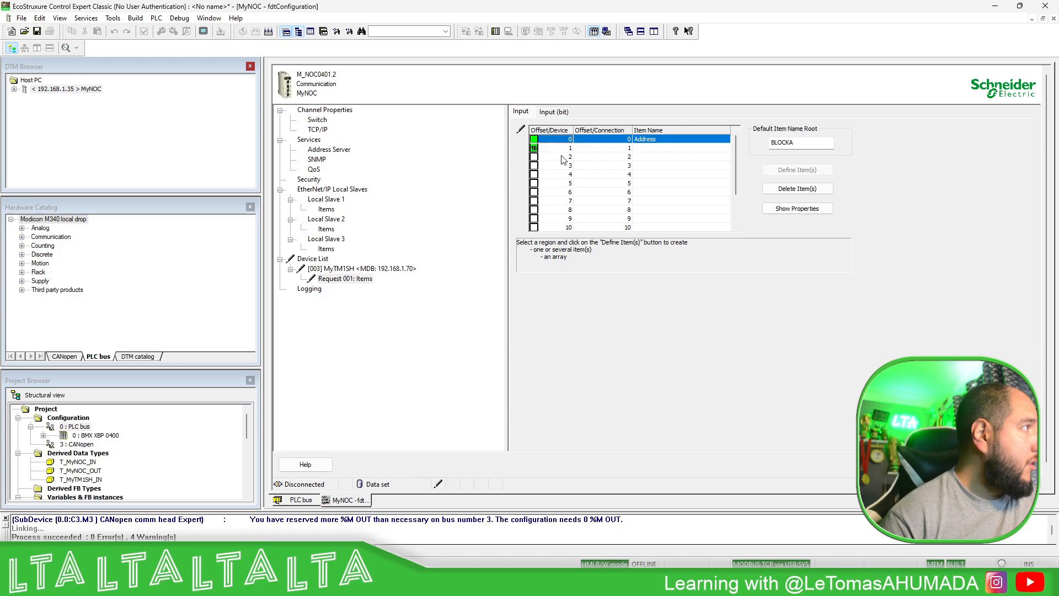
# - Define input offsets 2 and 3 of Request 001 as one two-byte item named Parity
pyautogui.moveTo(563, 159); pyautogui.dragTo(564, 166)
pyautogui.click(806, 170)
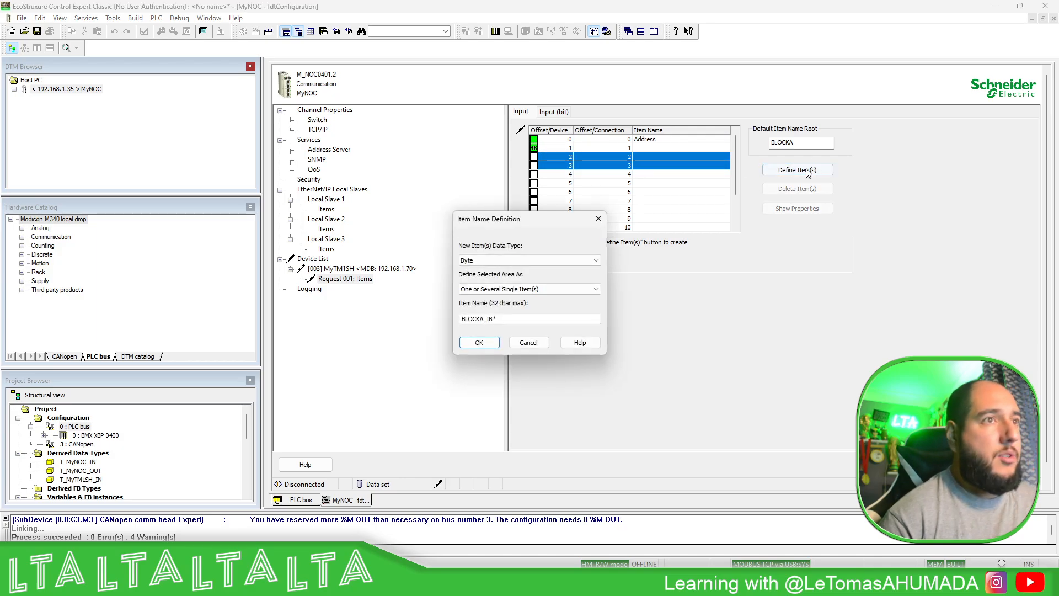
pyautogui.moveTo(501, 319); pyautogui.dragTo(410, 317)
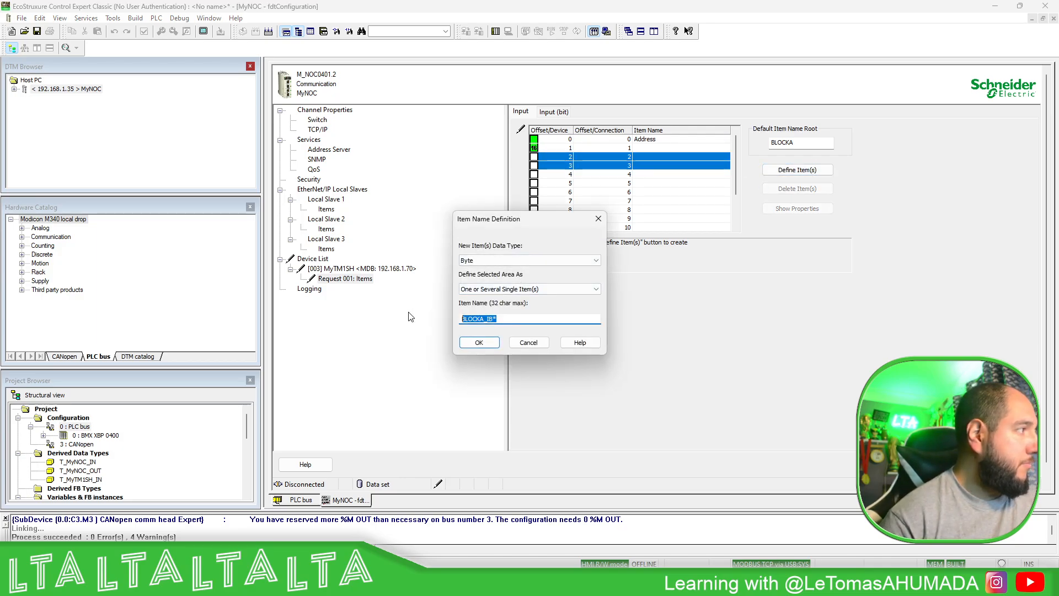
pyautogui.write('Parity')
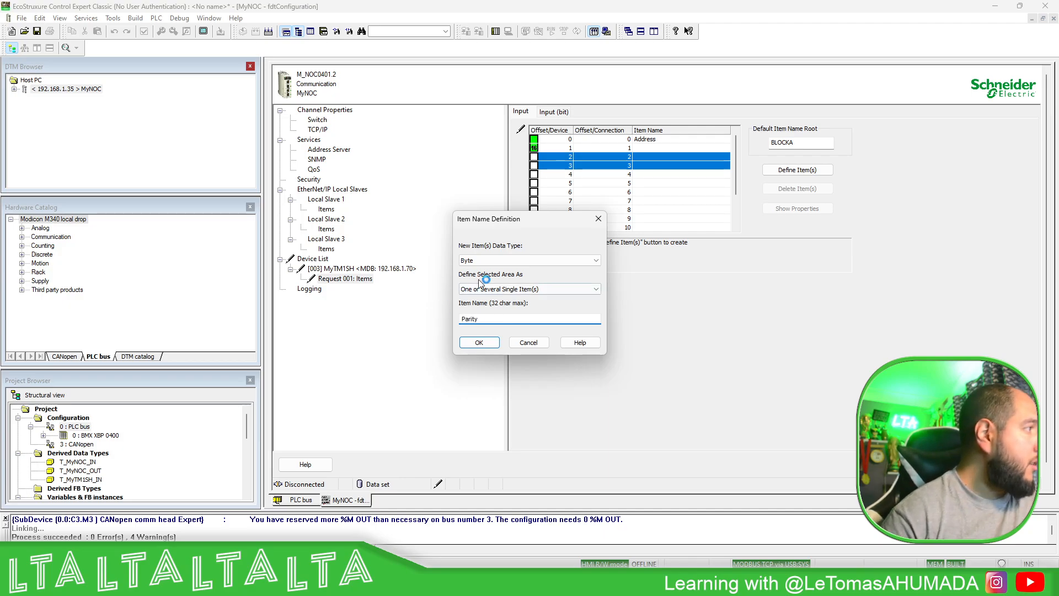
pyautogui.click(518, 262)
pyautogui.click(482, 296)
pyautogui.click(479, 343)
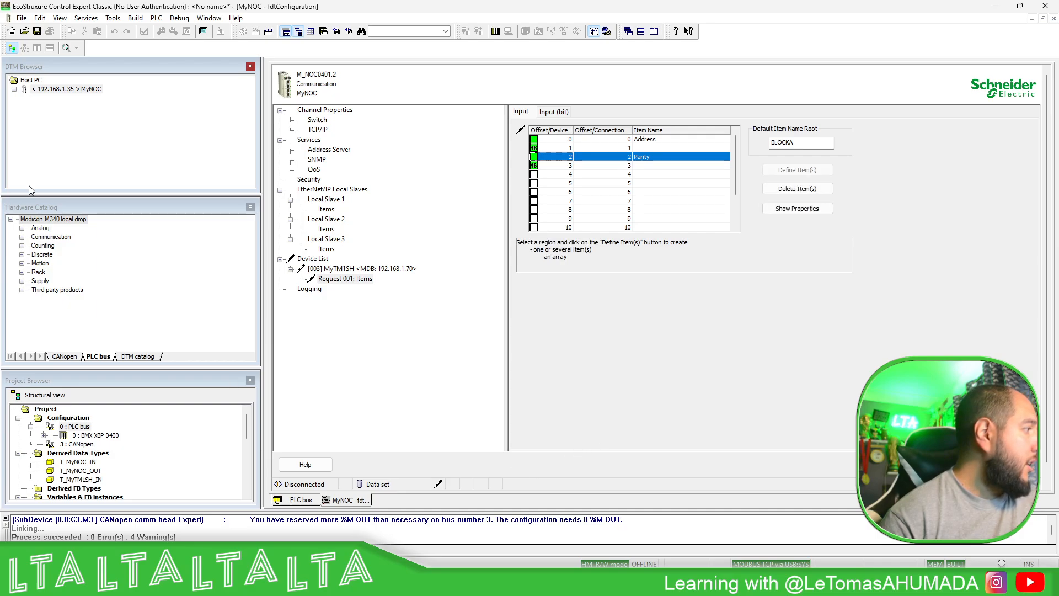
pyautogui.scroll(-5, 91, 456)
pyautogui.scroll(1, 99, 467)
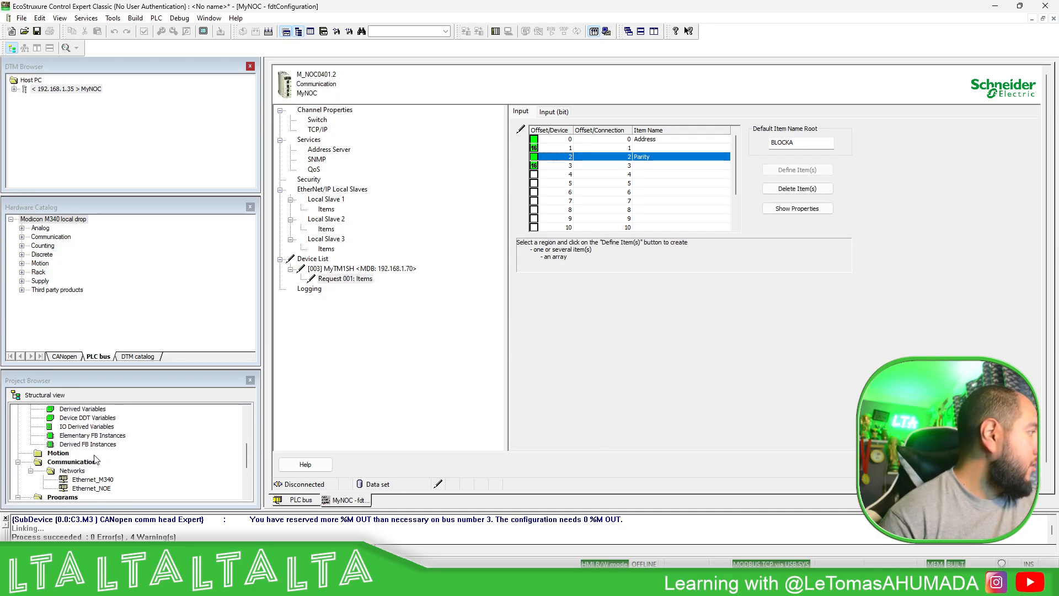
# - Display the derived variables in the Data Editor and examine the elements and addresses of MyTM1SH_IN's Free0 array
pyautogui.scroll(1, 93, 433)
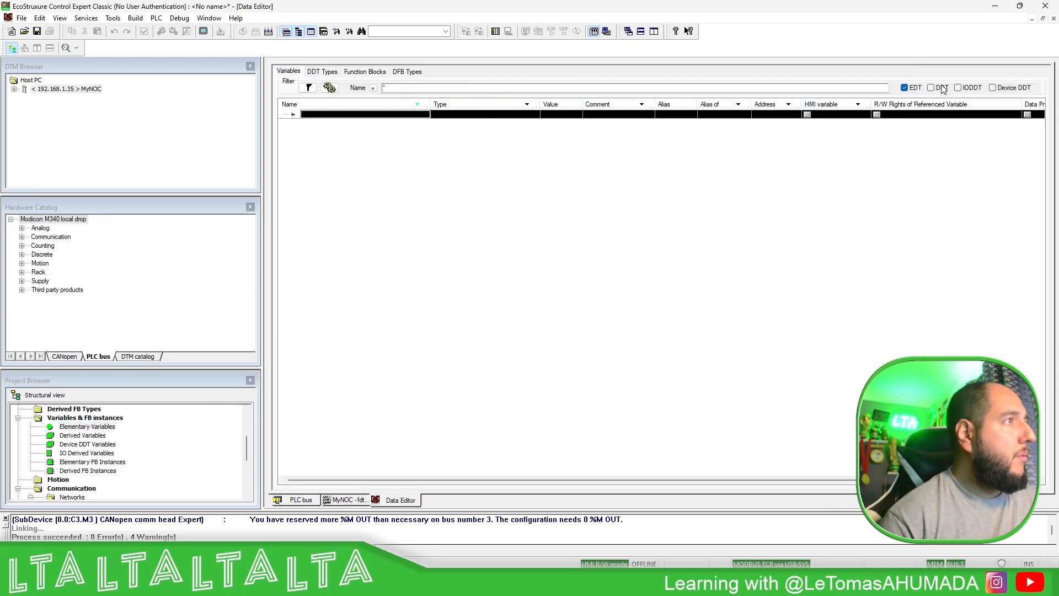
pyautogui.click(932, 88)
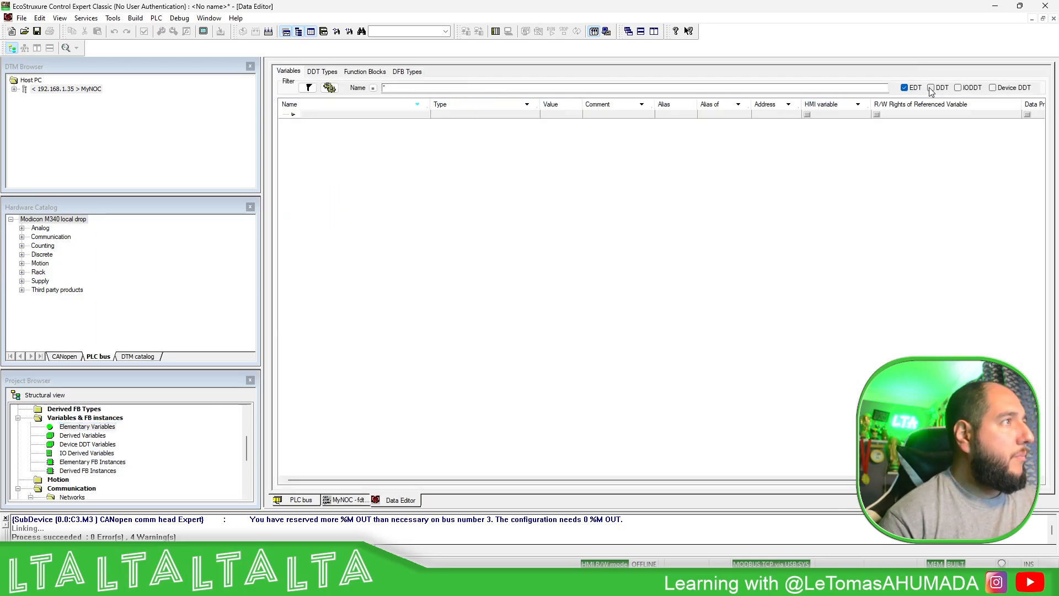
pyautogui.click(283, 132)
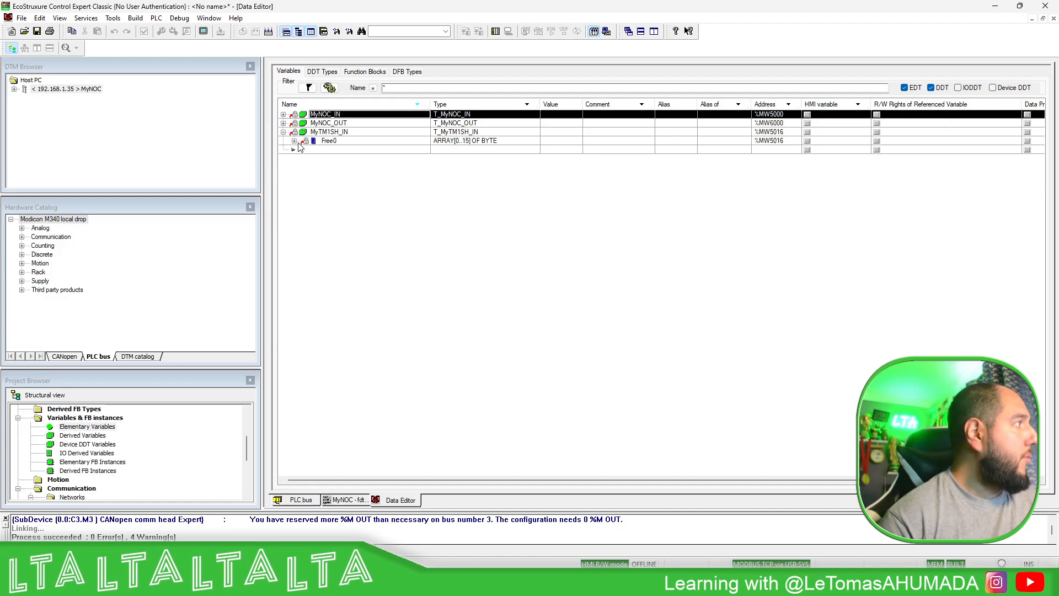
pyautogui.click(295, 142)
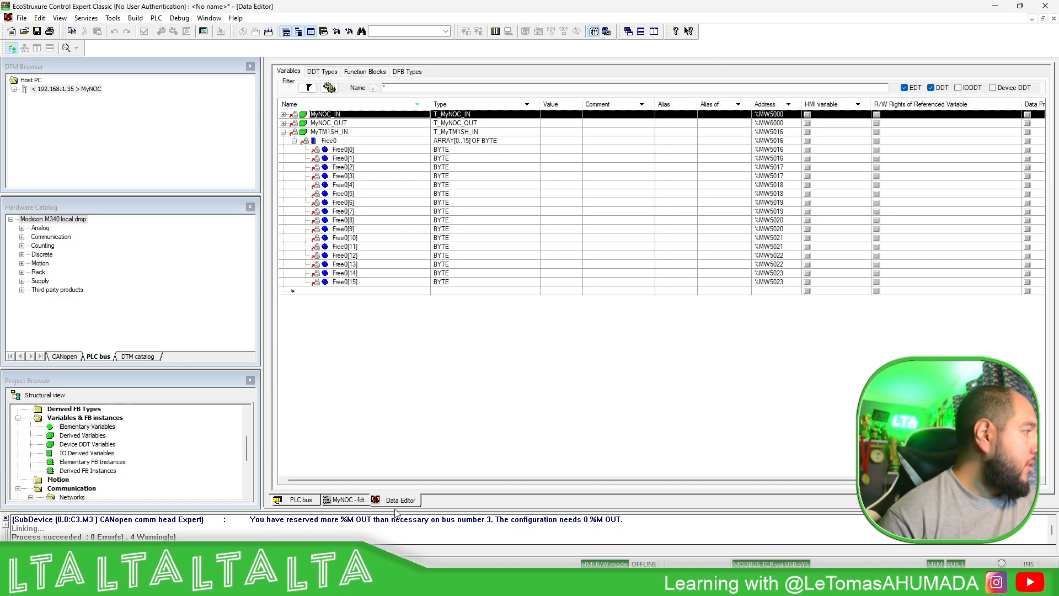
# - Return to the MyNOC configuration and define input offsets 4 and 5 of Request 001 as a WORD item named StopBit
pyautogui.click(335, 504)
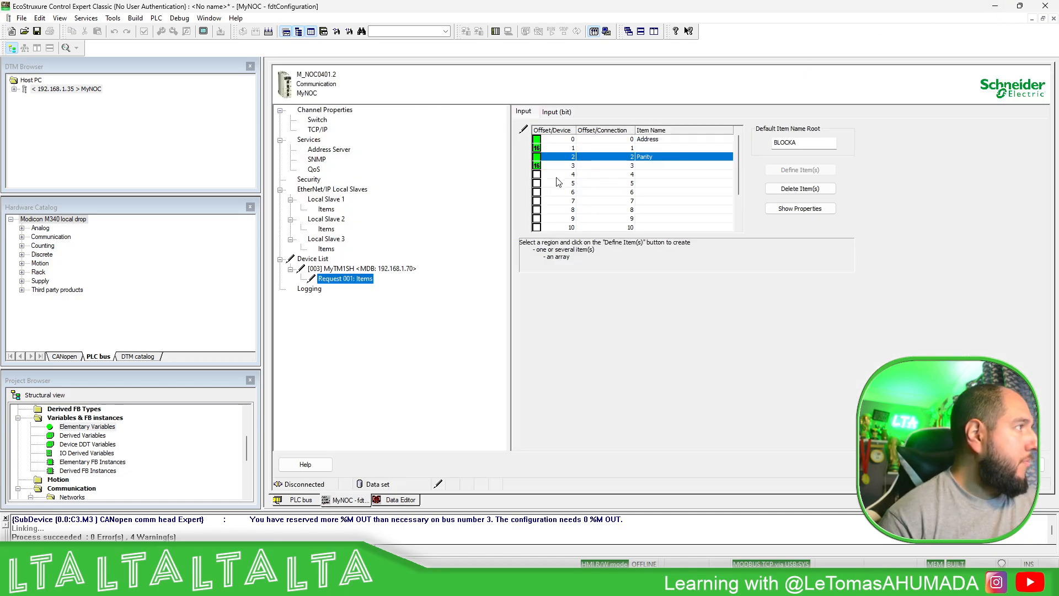
pyautogui.moveTo(559, 176); pyautogui.dragTo(559, 184)
pyautogui.click(800, 170)
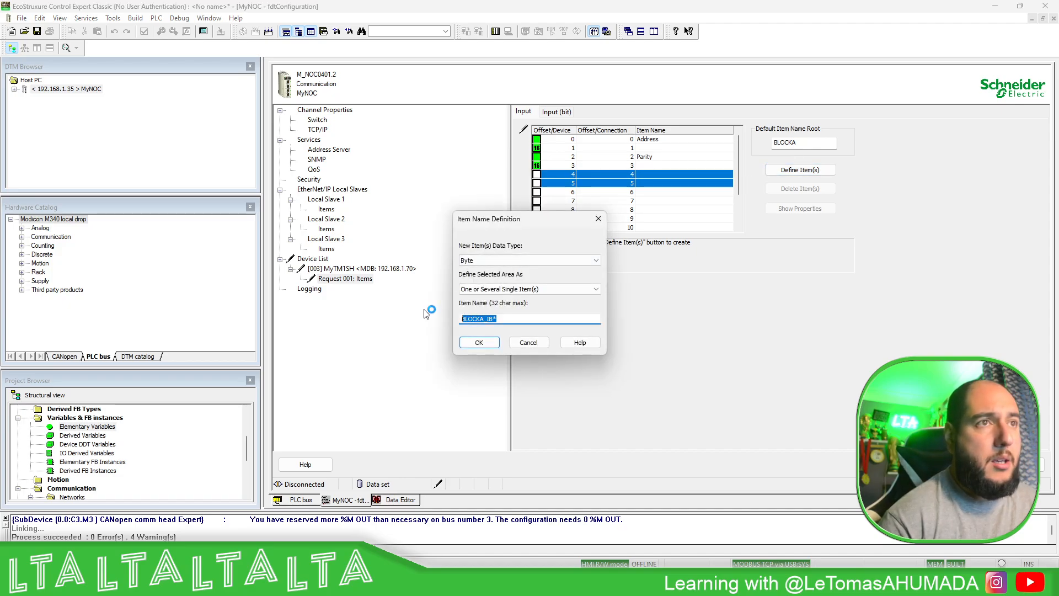
pyautogui.write('StopBit')
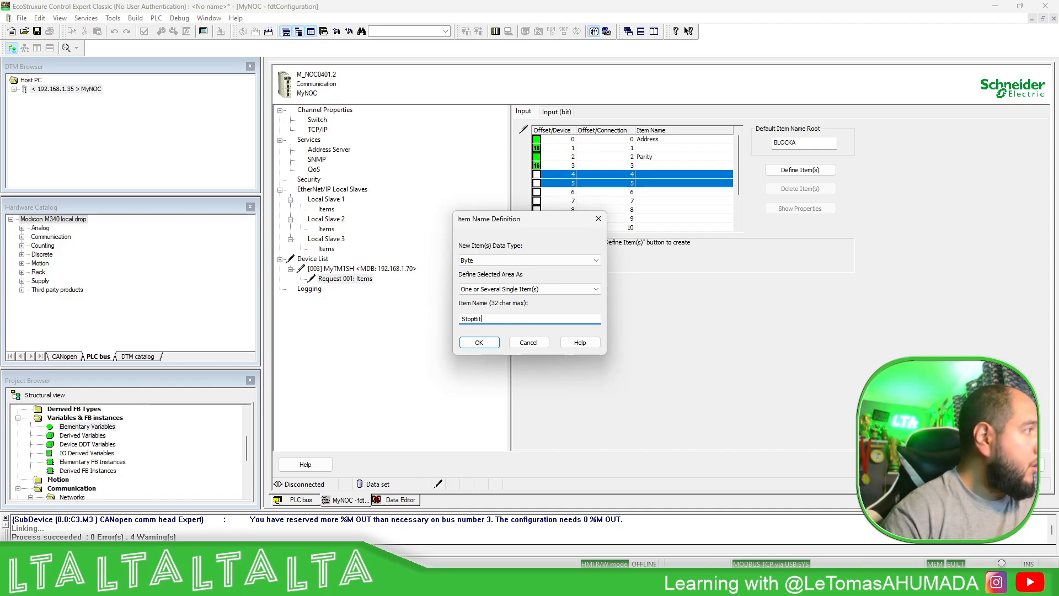
pyautogui.click(484, 261)
pyautogui.click(478, 276)
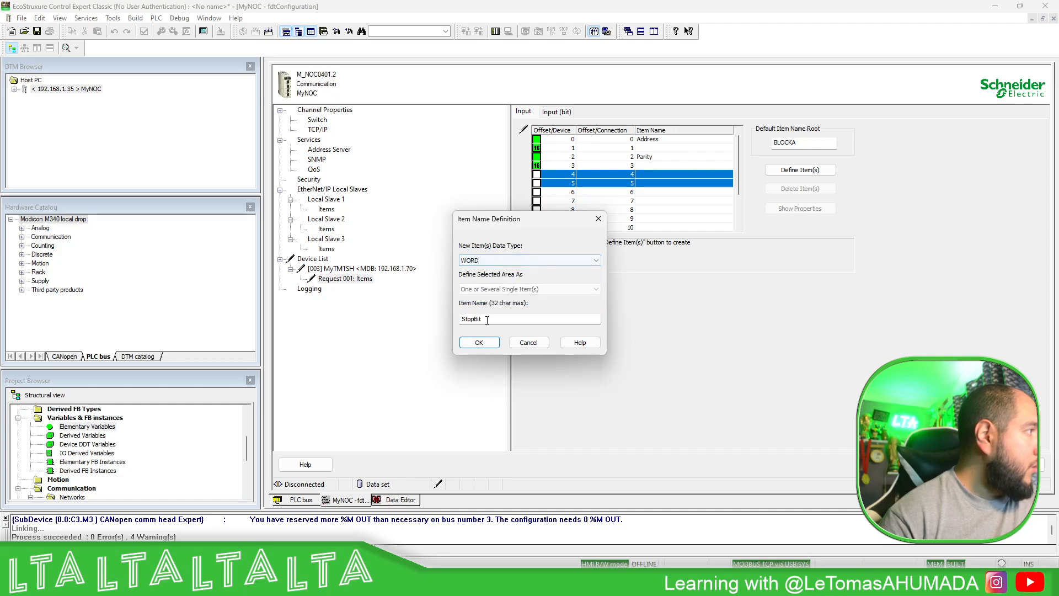
pyautogui.click(479, 342)
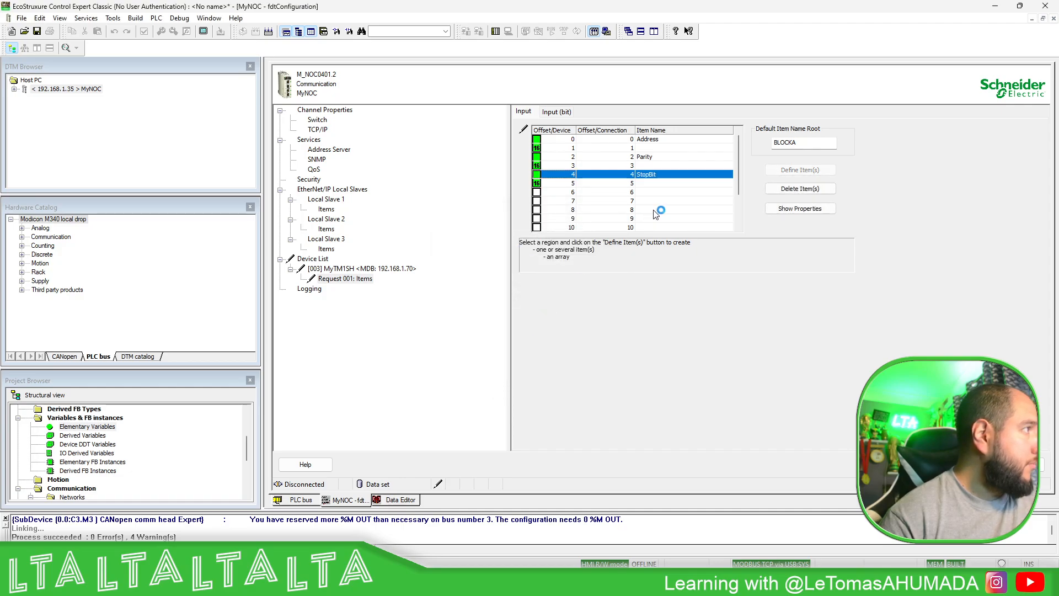
# - Define input offsets 6 and 7 of Request 001 as a WORD item named Baudrate
pyautogui.keyDown('shift'); pyautogui.click(561, 202); pyautogui.keyUp('shift')
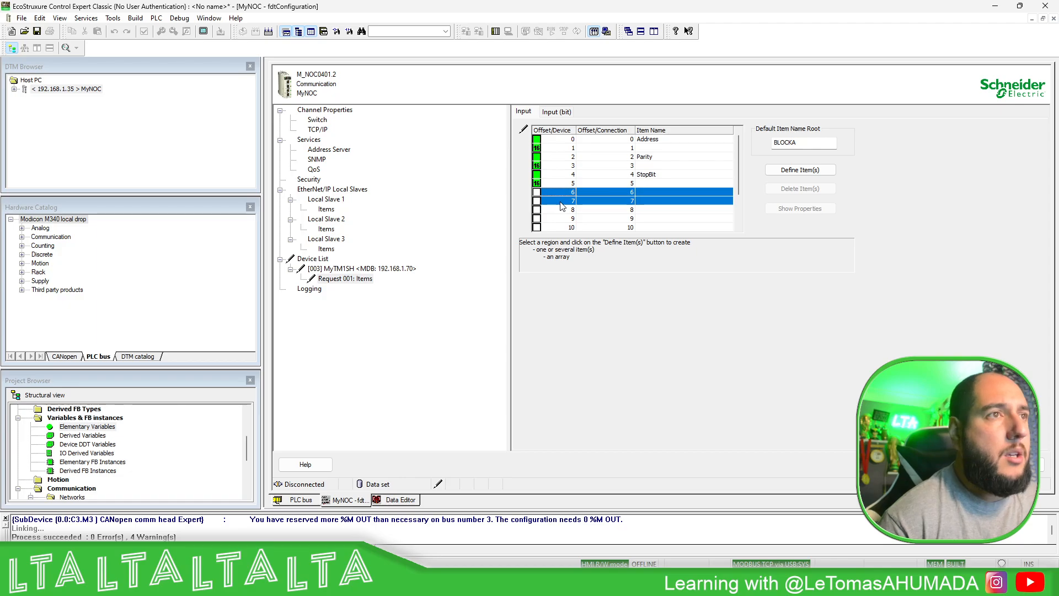
pyautogui.click(800, 170)
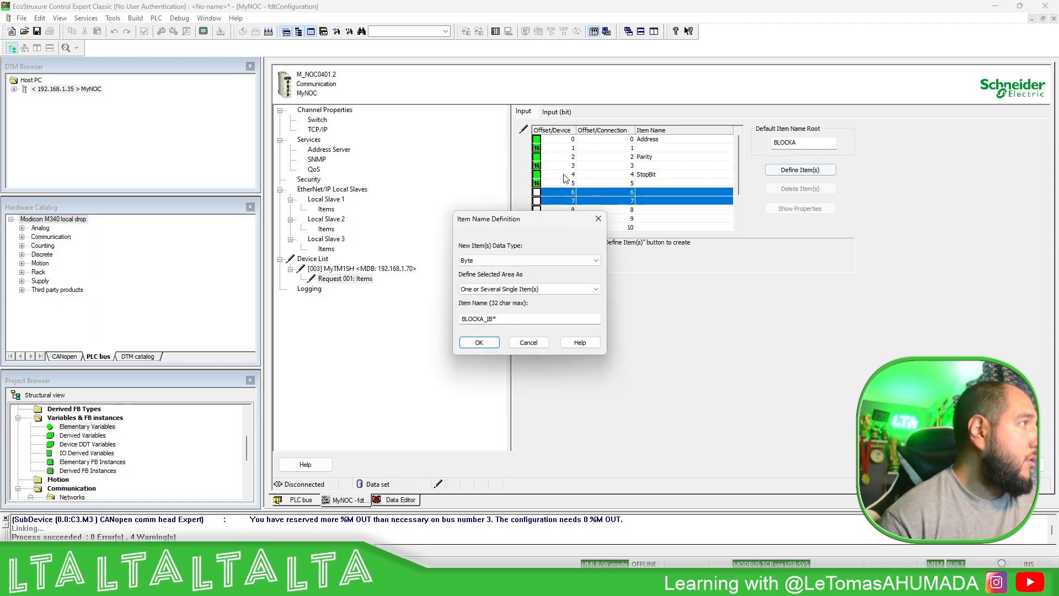
pyautogui.click(486, 259)
pyautogui.click(476, 285)
pyautogui.press('Tab')
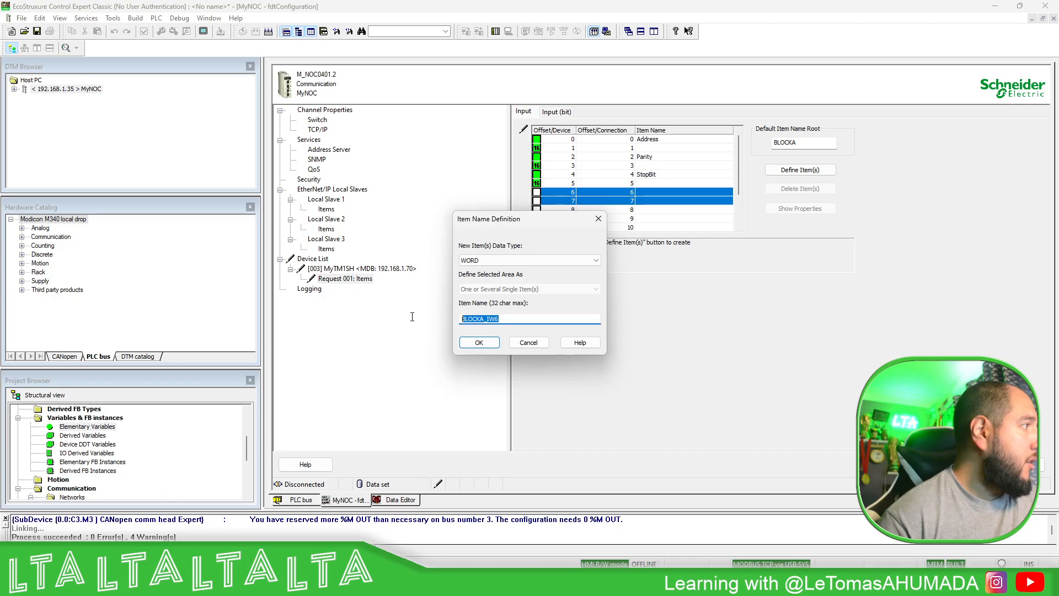
pyautogui.write('Baudrate')
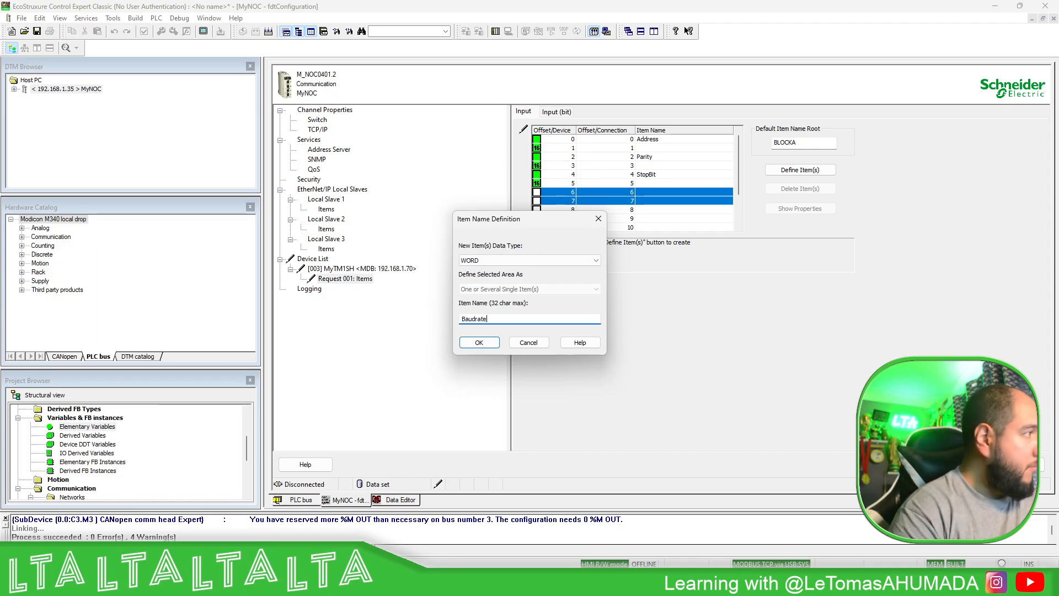
pyautogui.click(479, 342)
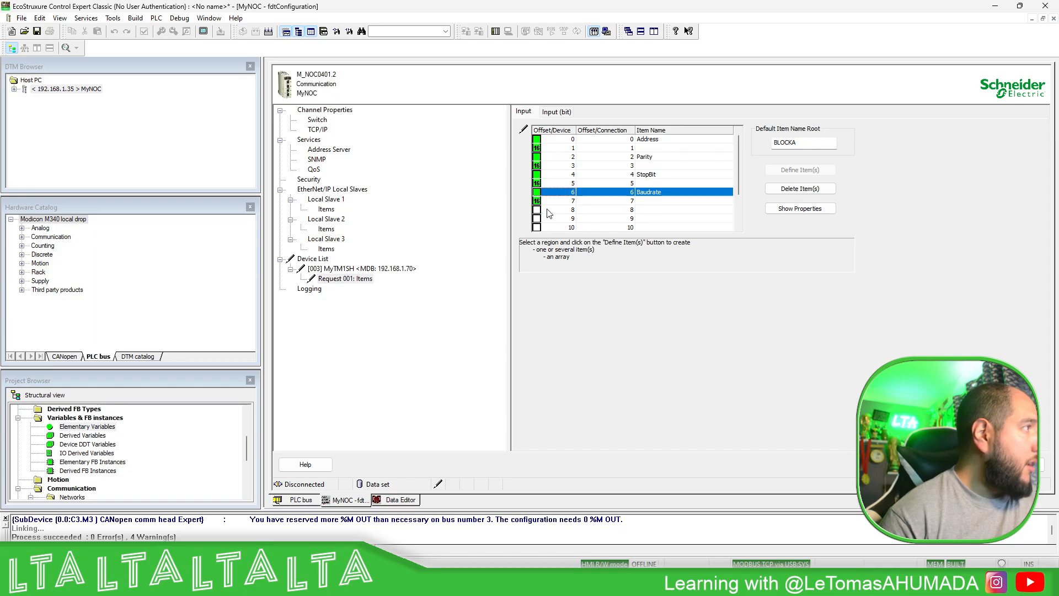
# - Define input offsets 12 and 13 of Request 001 as a WORD item named Temperature, leaving offsets 8 to 11 undefined
pyautogui.moveTo(547, 210); pyautogui.dragTo(561, 220)
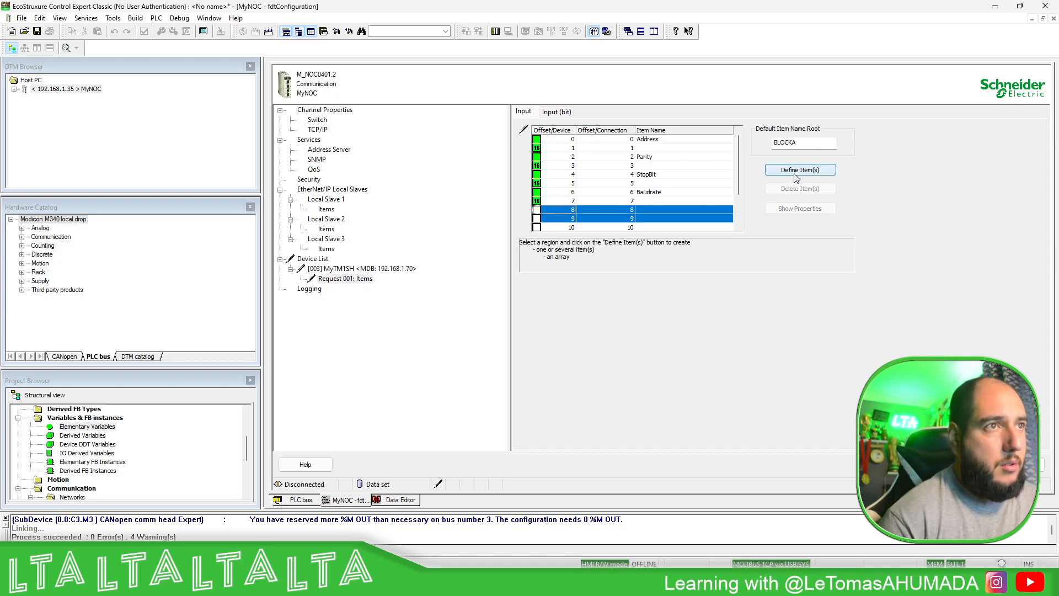
pyautogui.scroll(-2, 574, 193)
pyautogui.click(562, 186)
pyautogui.moveTo(562, 189); pyautogui.dragTo(564, 197)
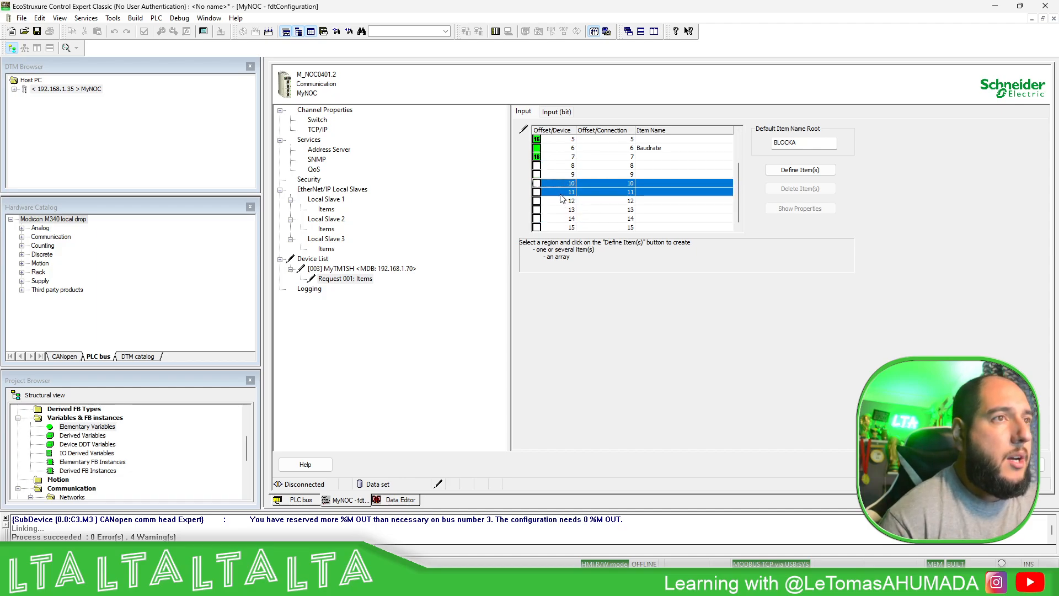
pyautogui.moveTo(559, 206); pyautogui.dragTo(561, 212)
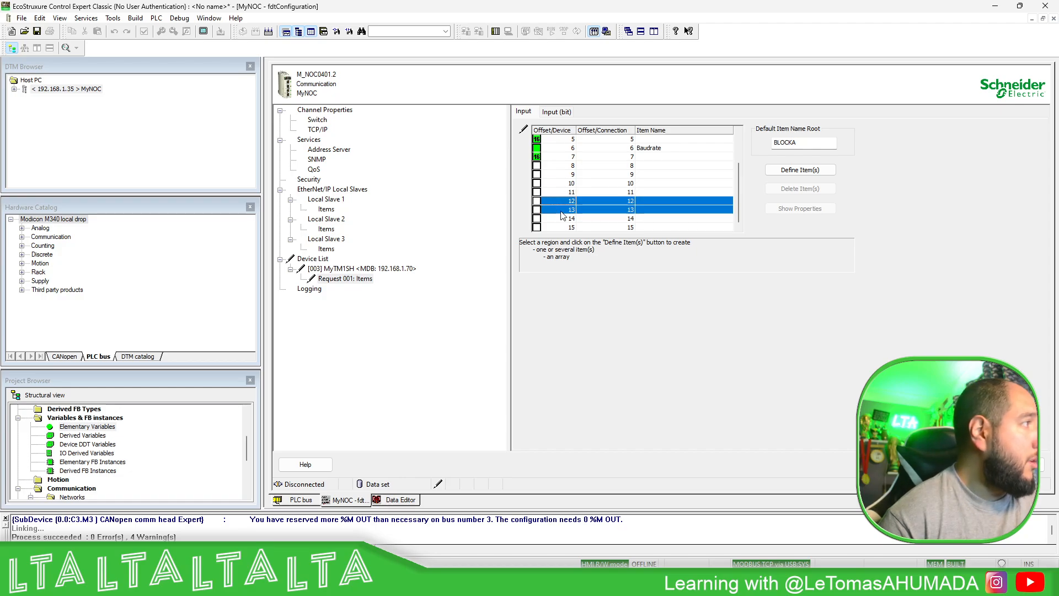
pyautogui.click(775, 171)
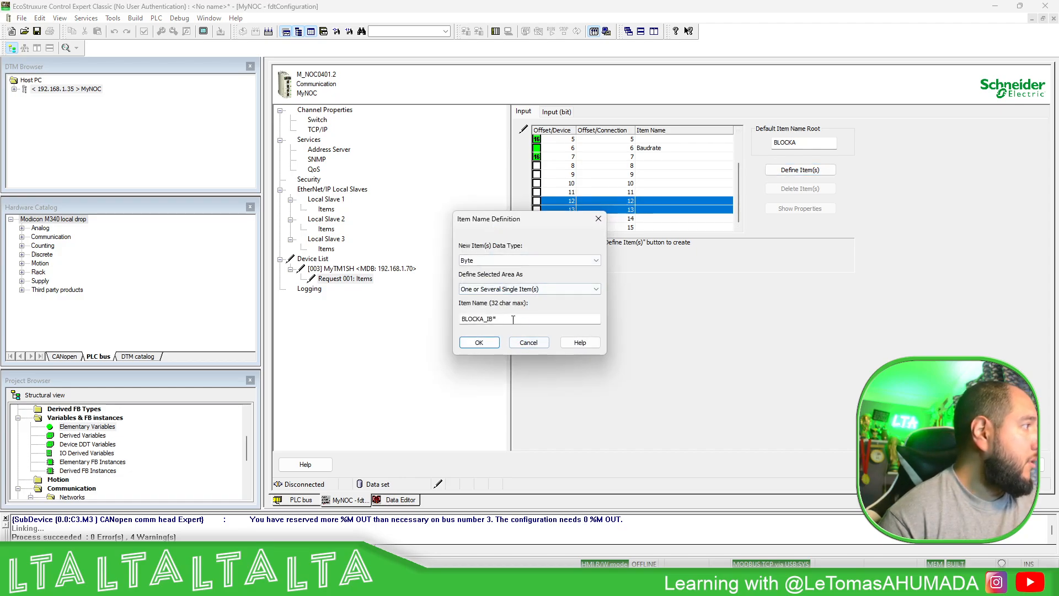
pyautogui.doubleClick(494, 319)
pyautogui.write('Temperature')
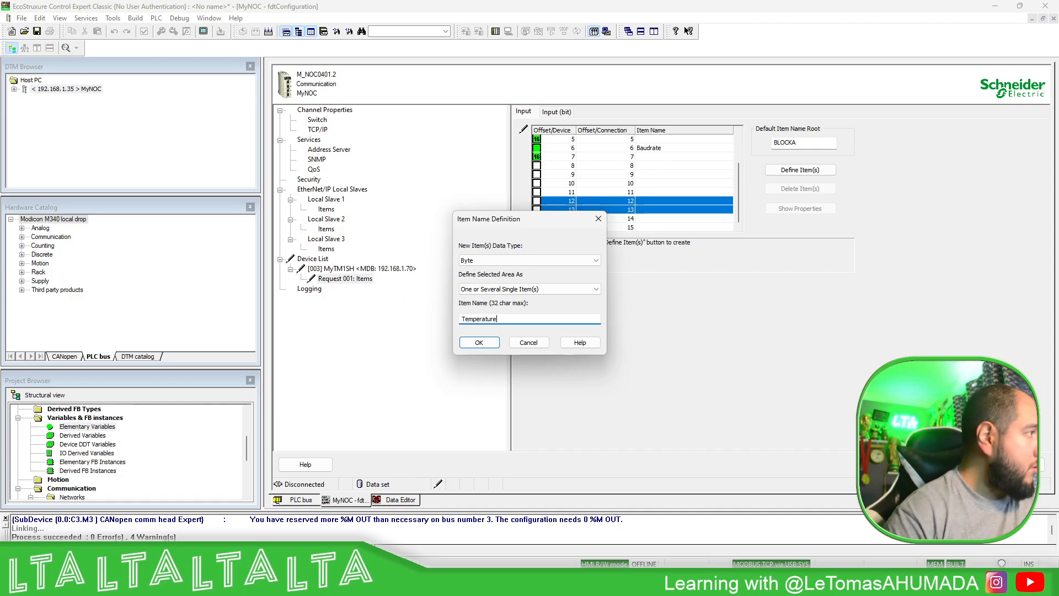
pyautogui.click(482, 260)
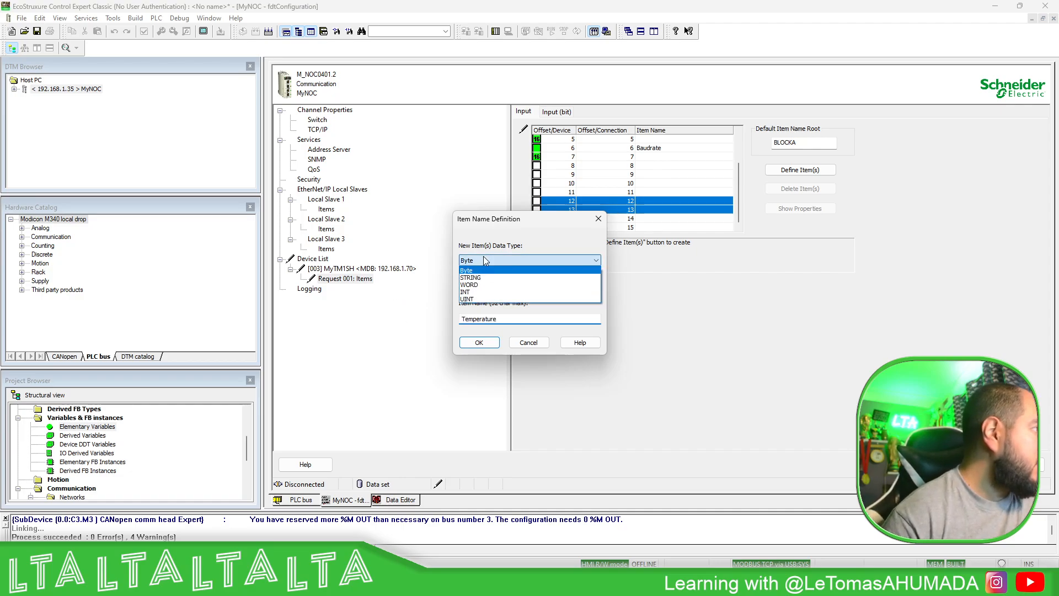
pyautogui.click(481, 284)
pyautogui.click(486, 343)
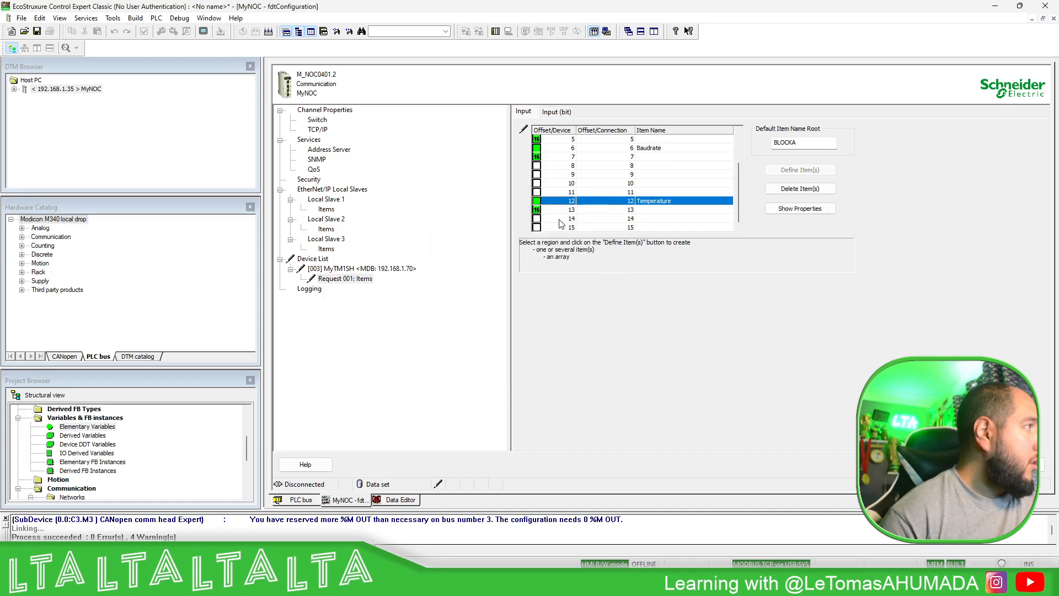
# - Define input offsets 14 and 15 of Request 001 as a WORD item named Humidity
pyautogui.moveTo(560, 218); pyautogui.dragTo(561, 228)
pyautogui.click(800, 170)
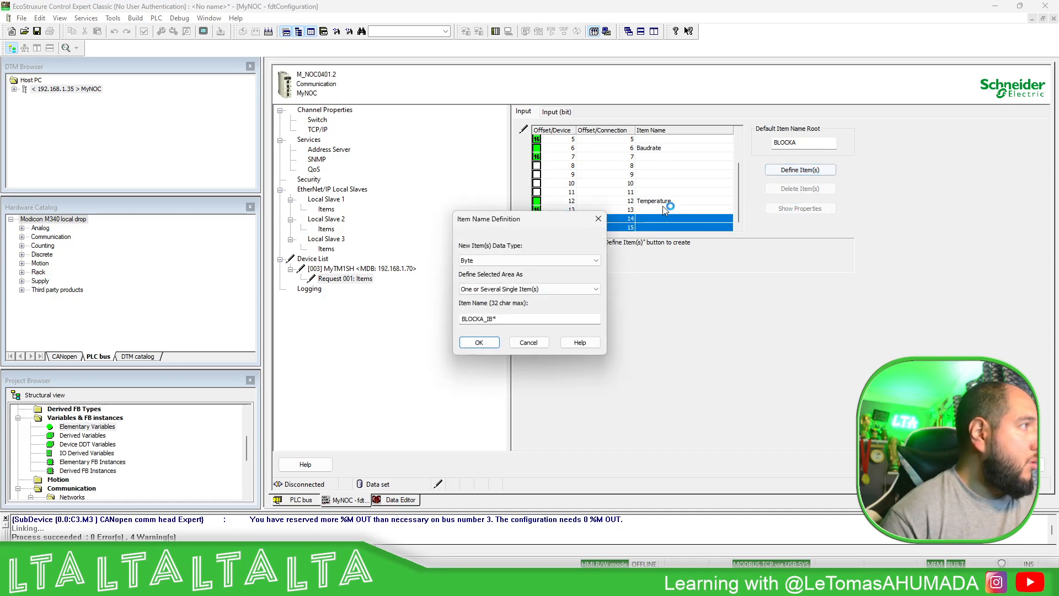
pyautogui.hotkey('shift', 'Tab')
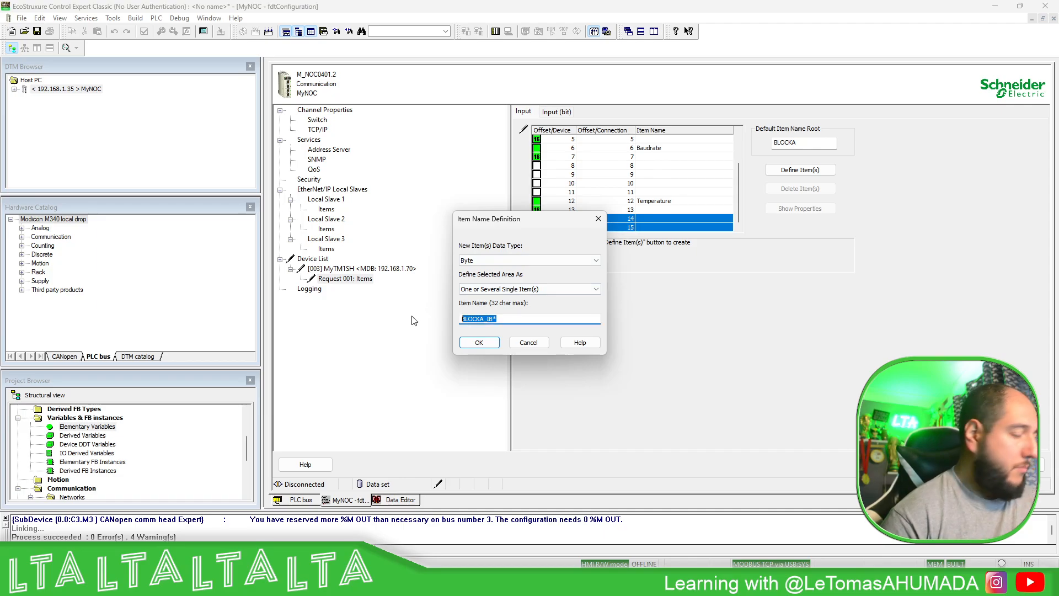
pyautogui.write('Humidity')
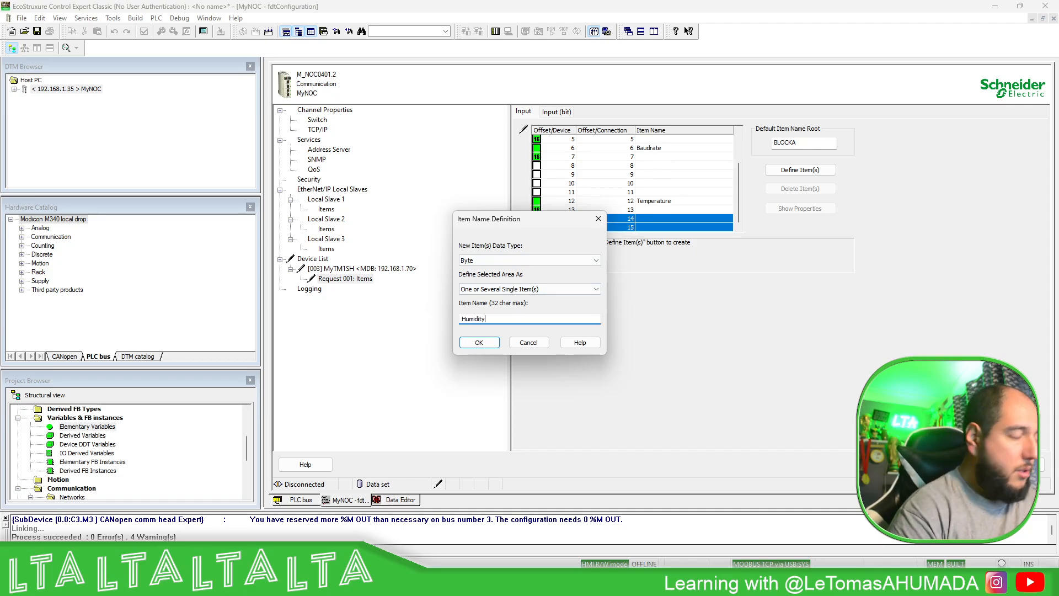
pyautogui.click(529, 260)
pyautogui.click(485, 278)
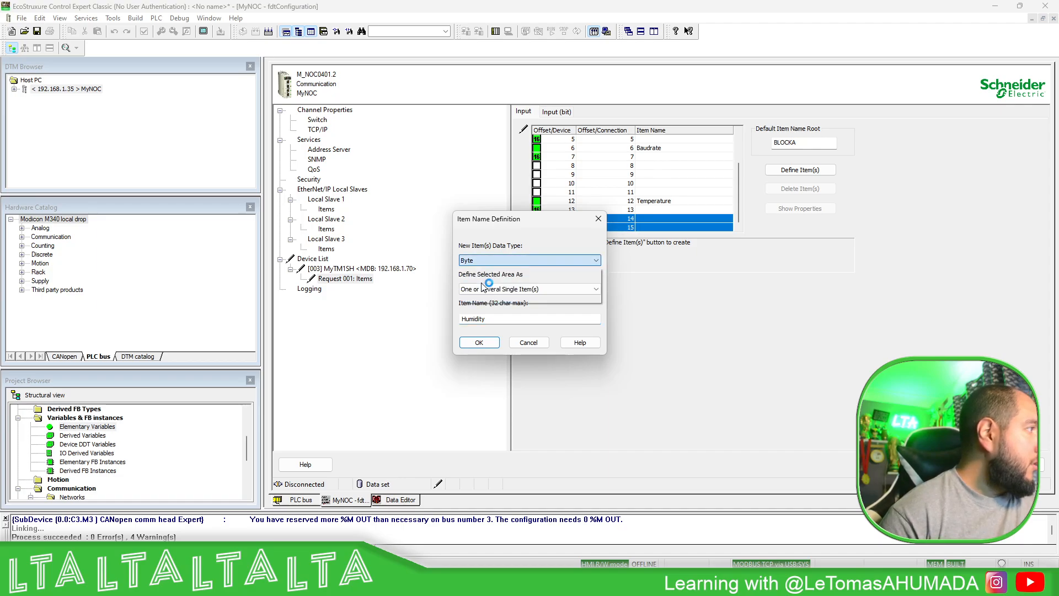
pyautogui.click(479, 343)
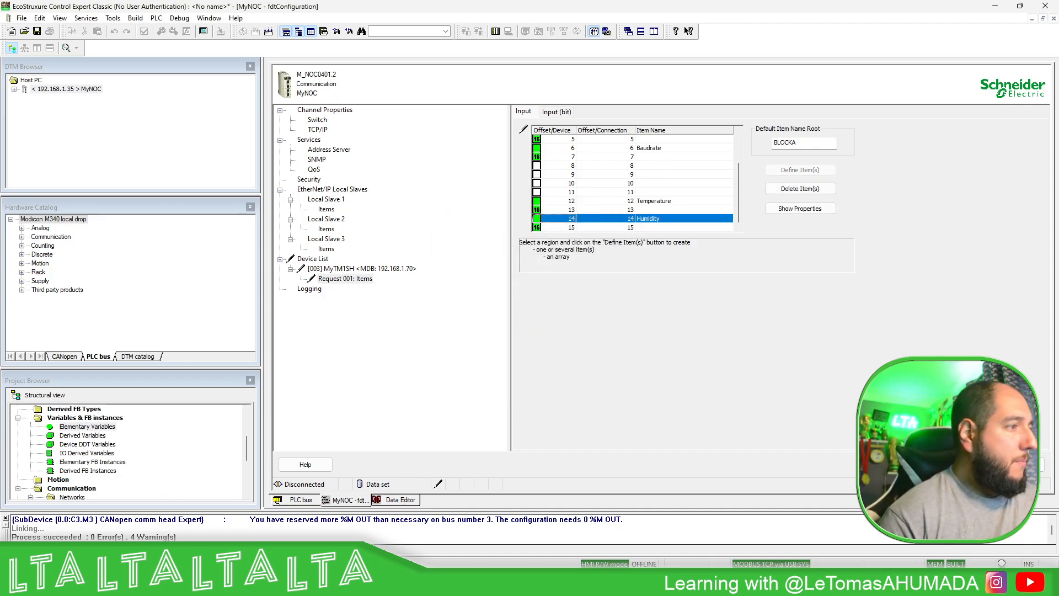
# - Apply the new item definitions to the MyNOC configuration and build the project changes
pyautogui.click(528, 314)
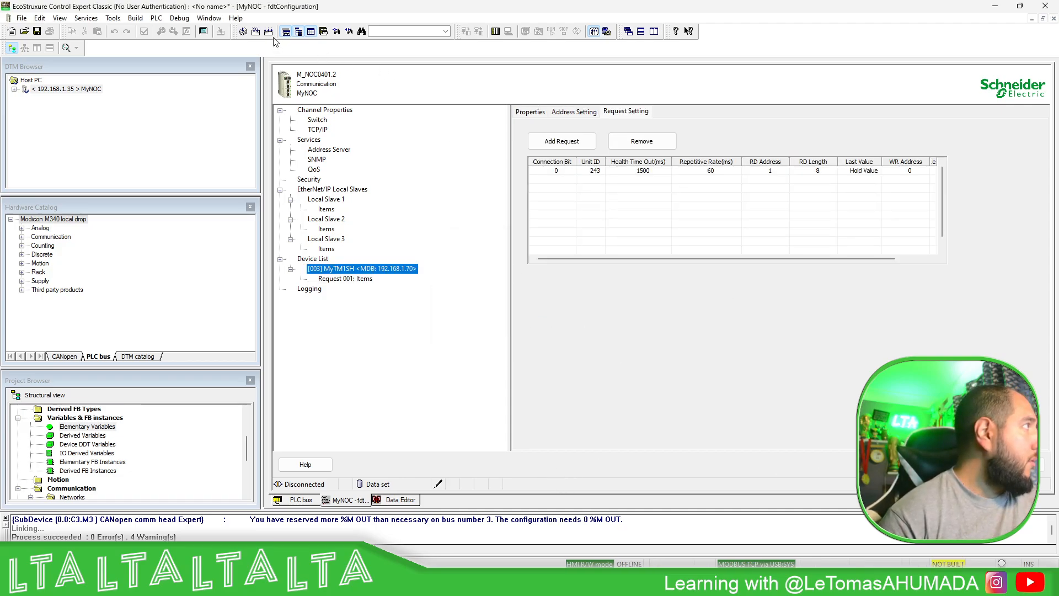
pyautogui.click(255, 31)
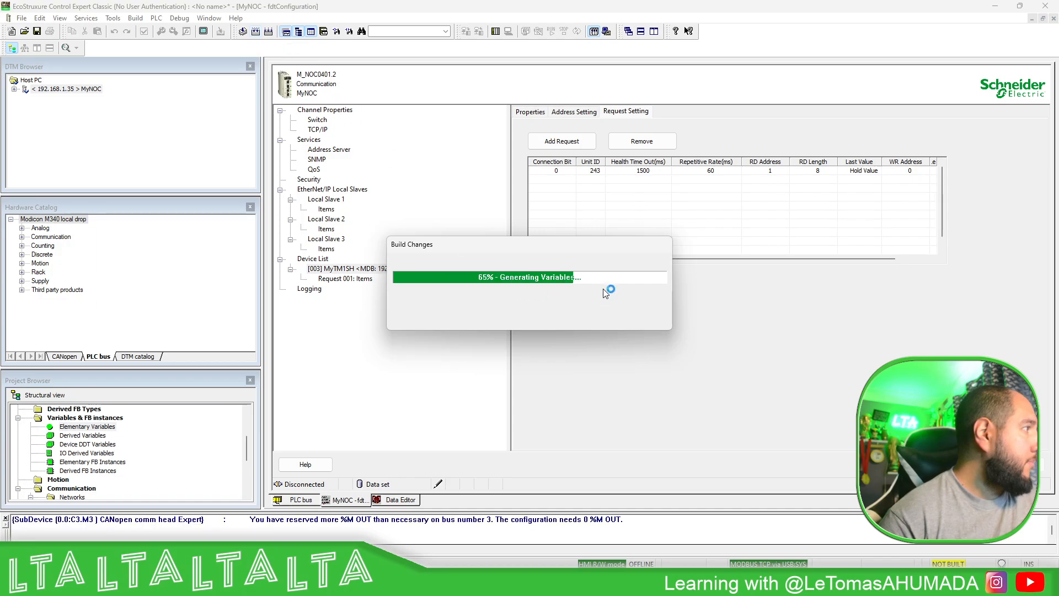
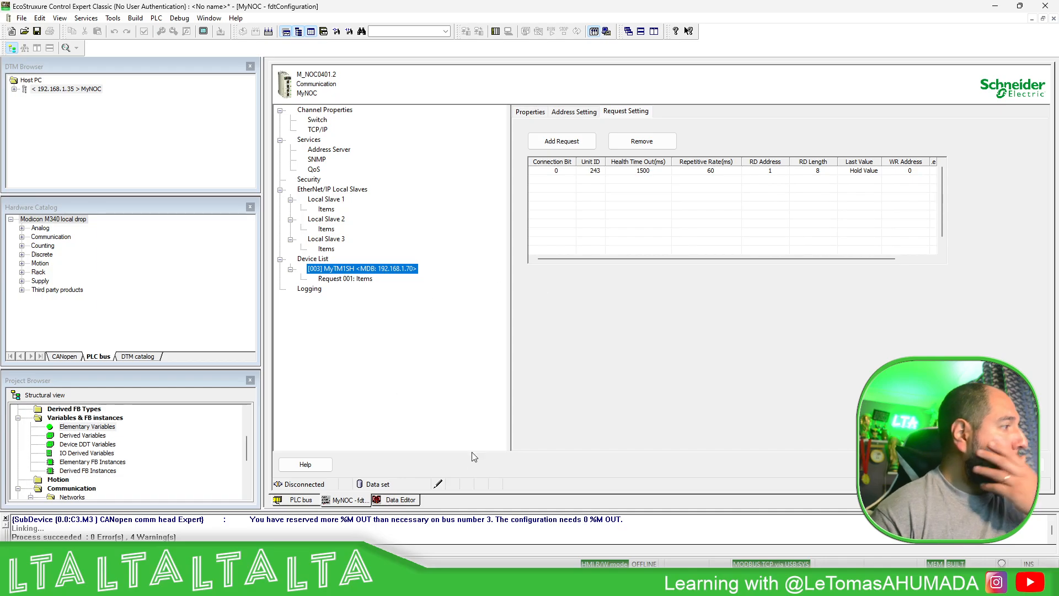
# - Examine the members of the MyTM1SH_IN variable in the Data Editor, including the elements of its Free0 array
pyautogui.click(404, 502)
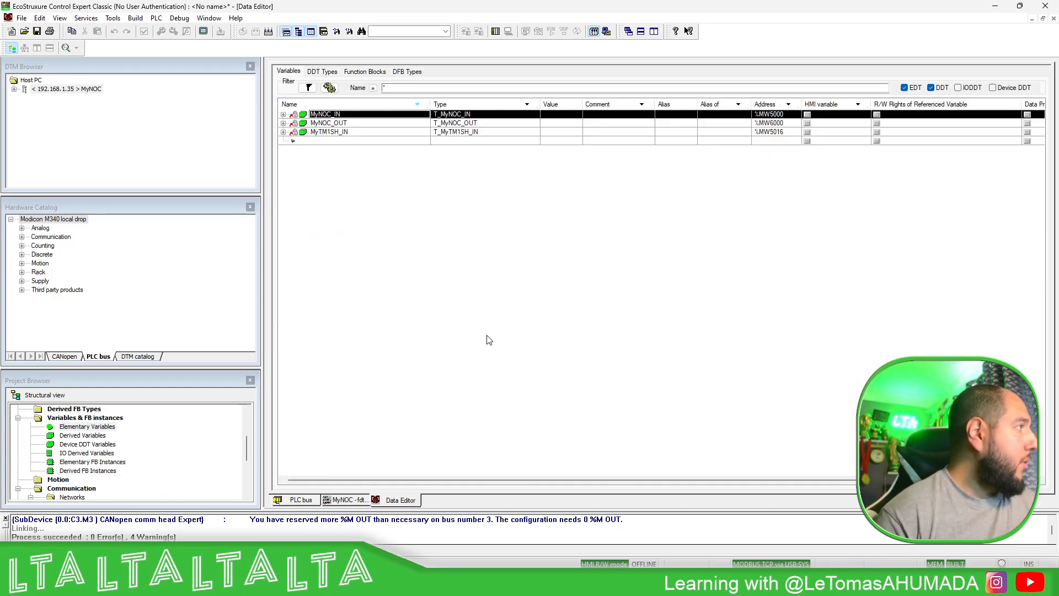
pyautogui.click(283, 132)
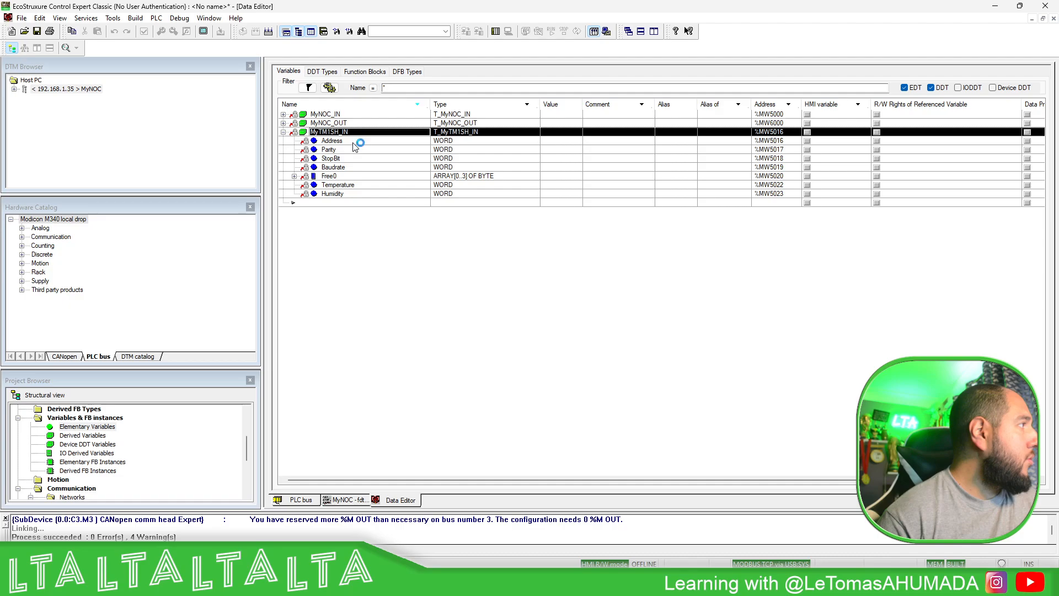
pyautogui.click(346, 194)
pyautogui.click(336, 185)
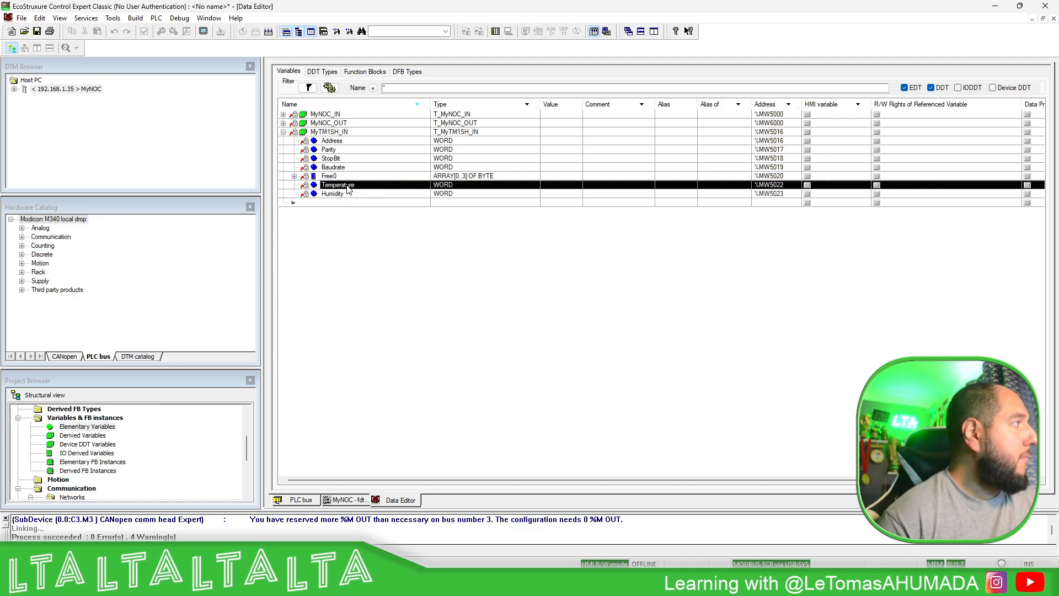
pyautogui.click(294, 176)
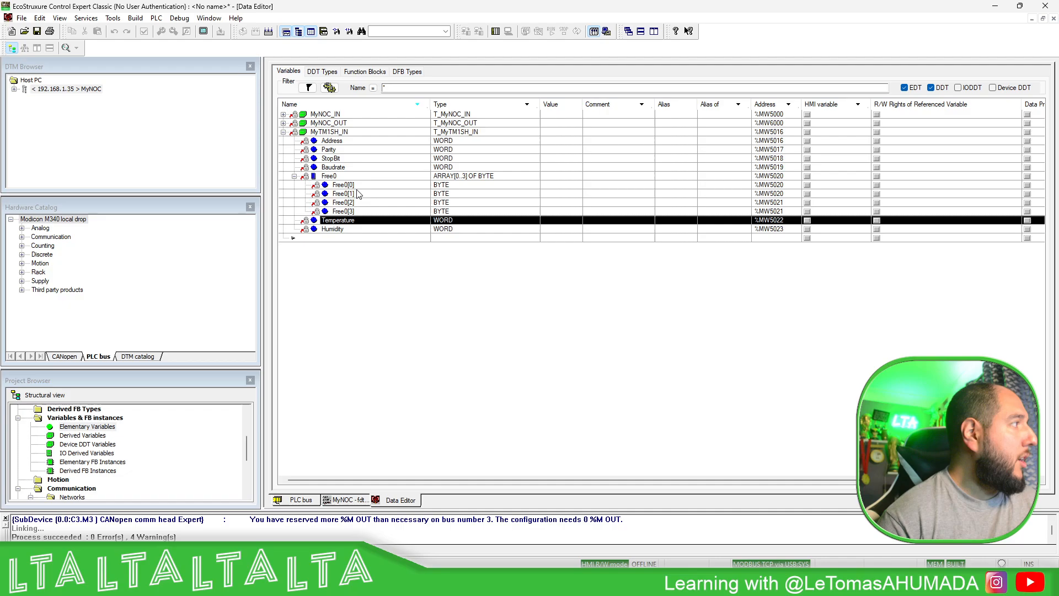
pyautogui.click(349, 186)
pyautogui.click(295, 176)
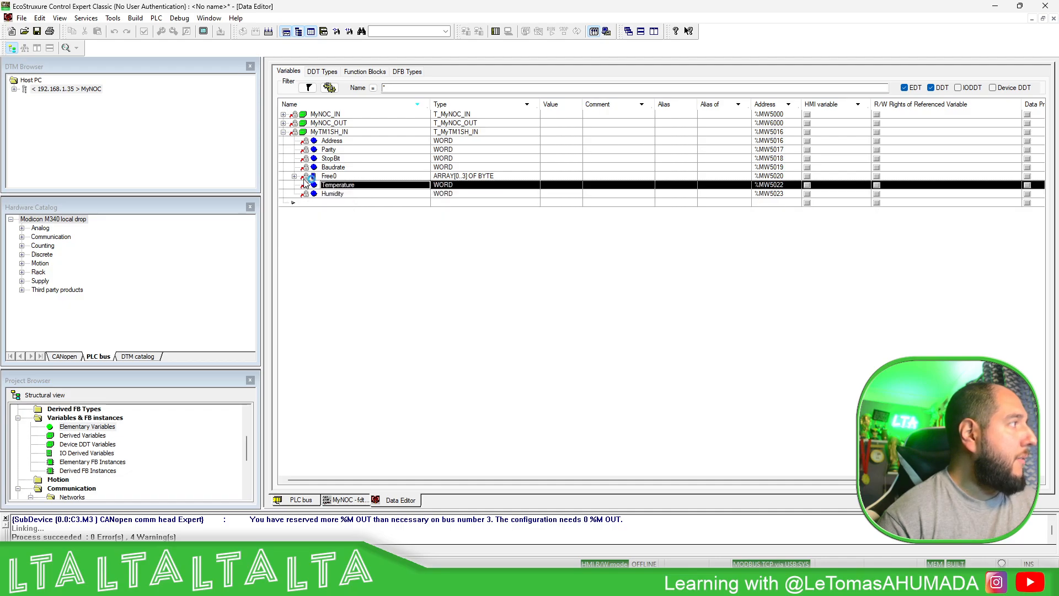
pyautogui.click(341, 141)
pyautogui.click(343, 149)
pyautogui.click(346, 159)
pyautogui.click(349, 168)
pyautogui.click(352, 188)
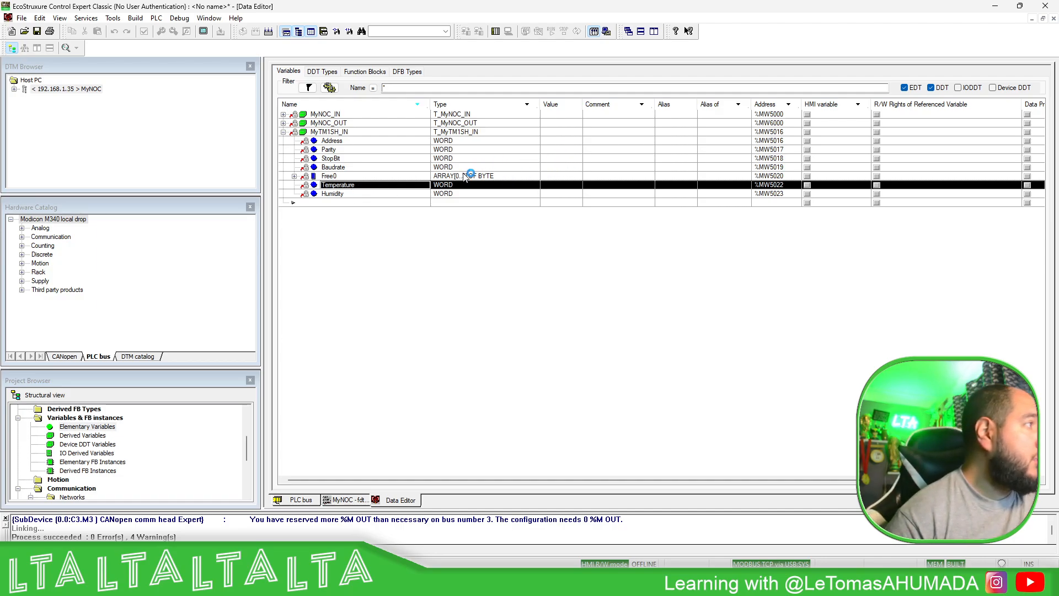
pyautogui.click(294, 178)
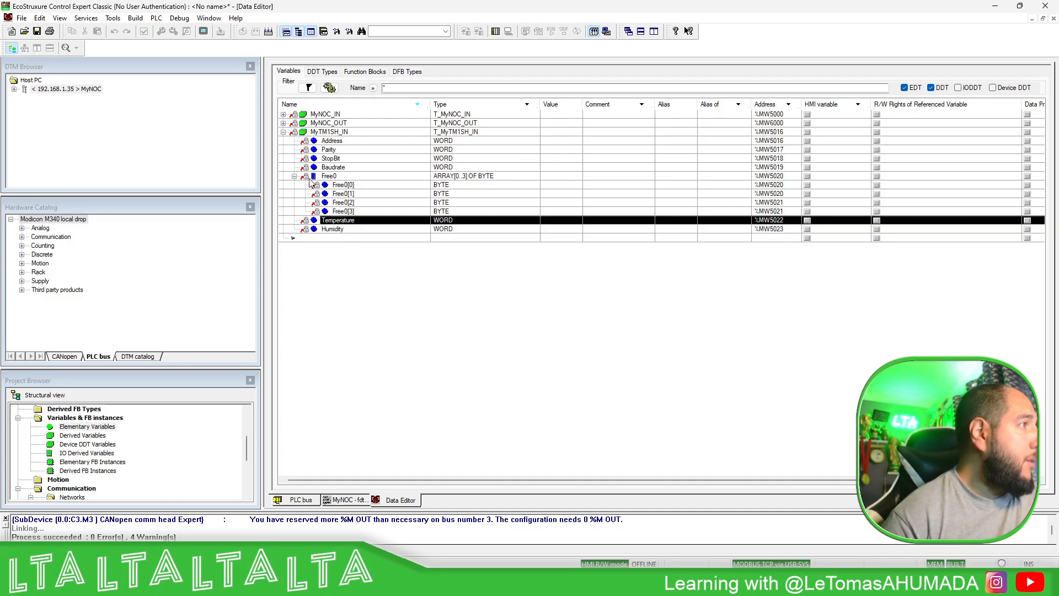
pyautogui.click(293, 177)
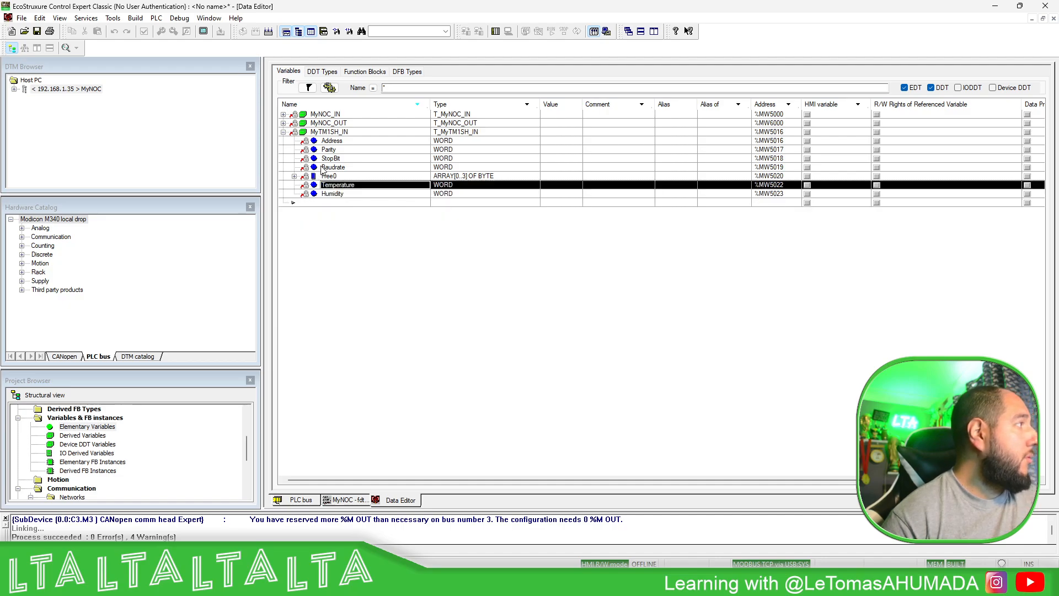
# - Add a Modbus Device DTM over Modbus TCP under MyNOC and name it MyM262
pyautogui.click(77, 90)
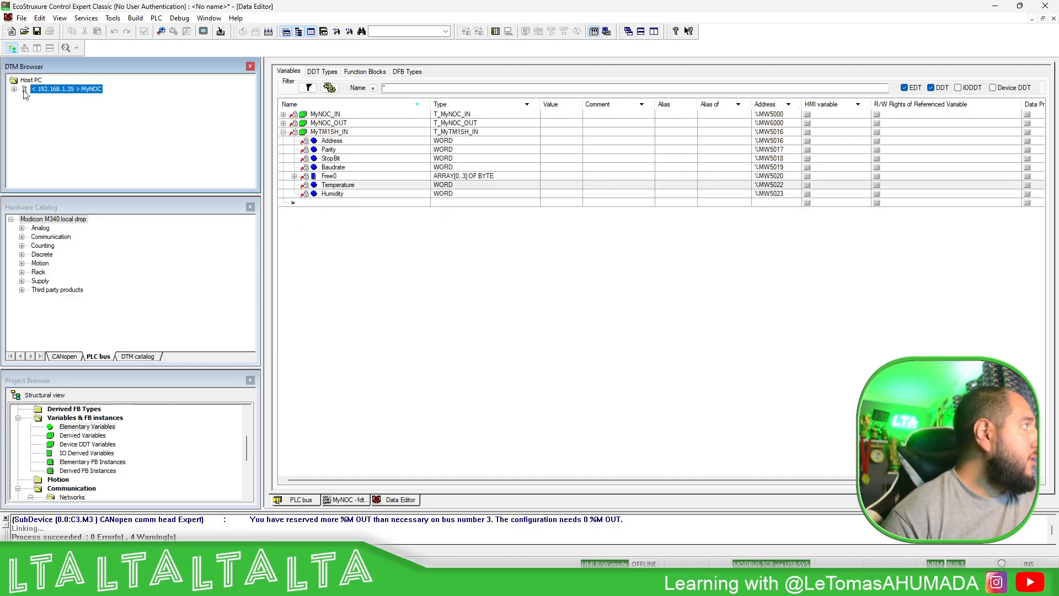
pyautogui.click(14, 89)
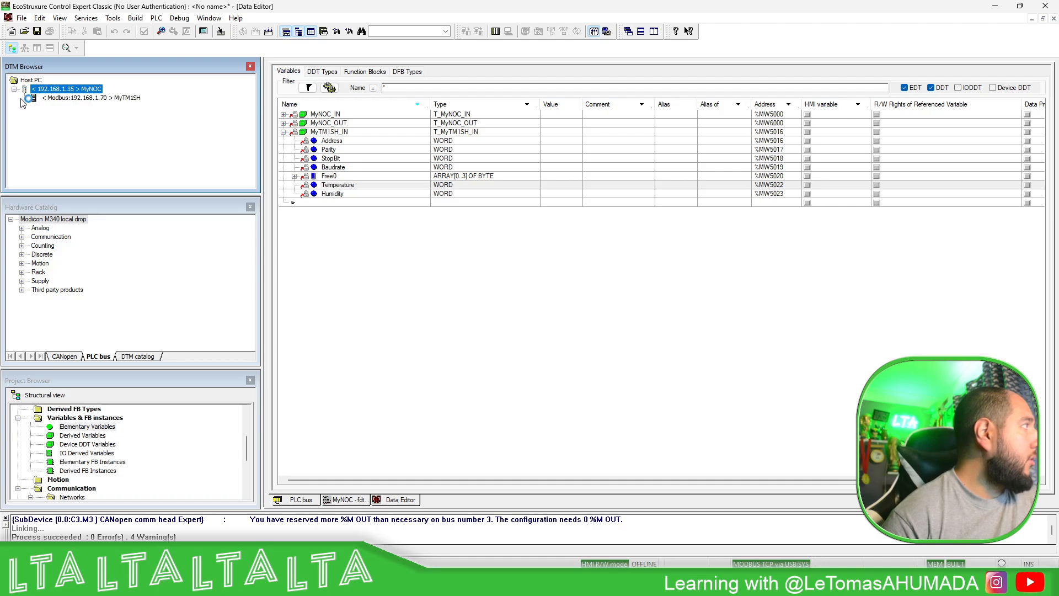
pyautogui.click(64, 99)
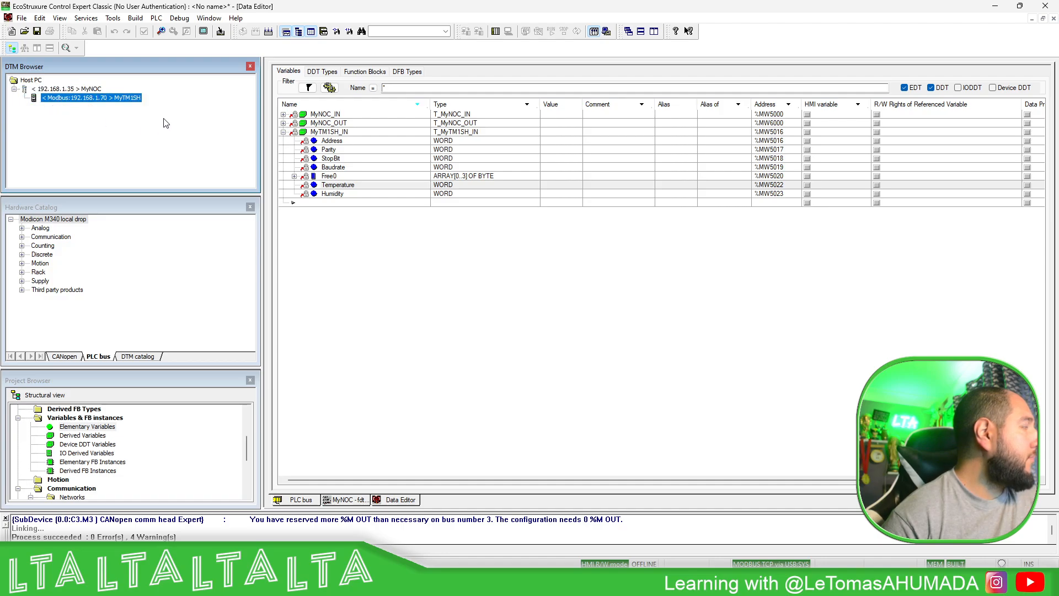
pyautogui.rightClick(93, 90)
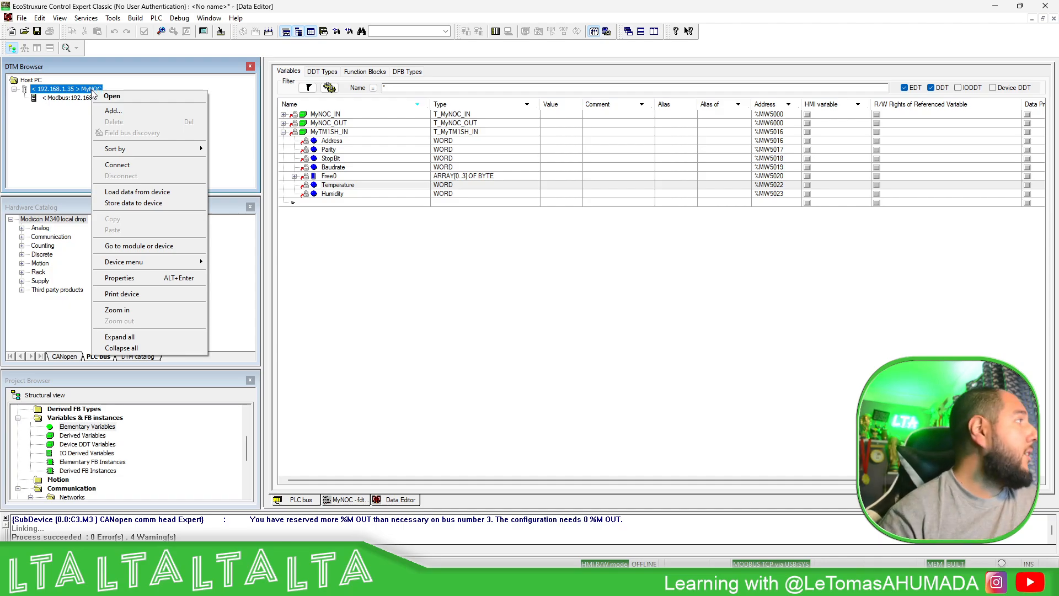
pyautogui.click(113, 111)
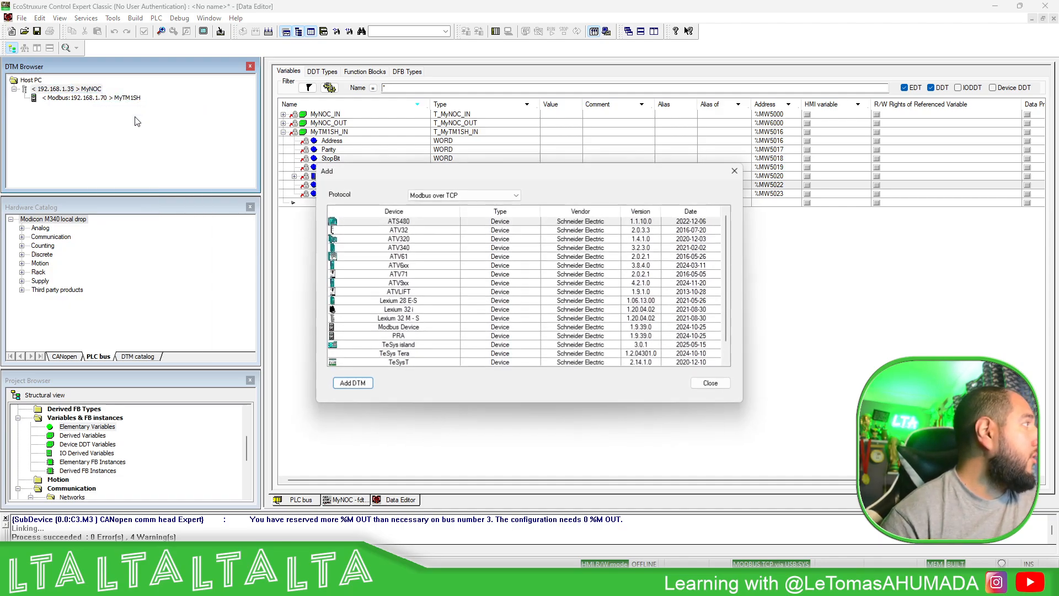
pyautogui.click(413, 329)
pyautogui.click(352, 383)
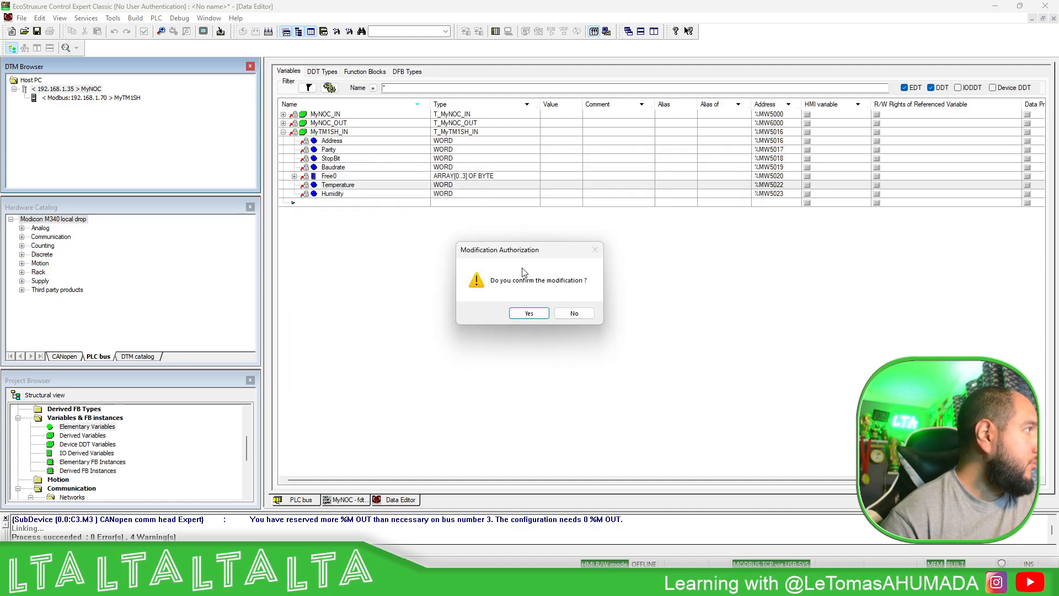
pyautogui.click(529, 314)
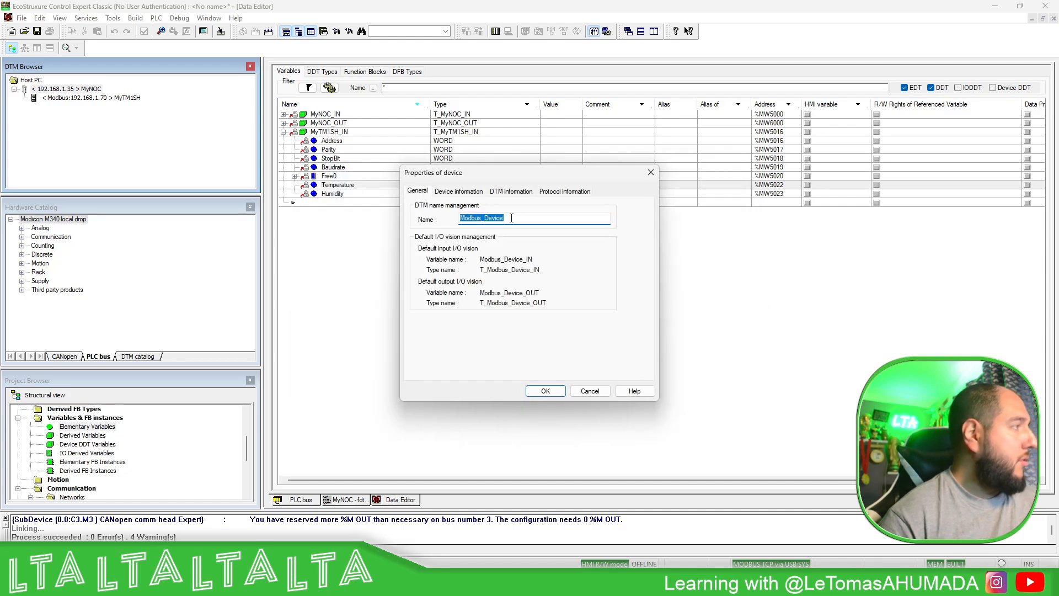
pyautogui.write('MyM262')
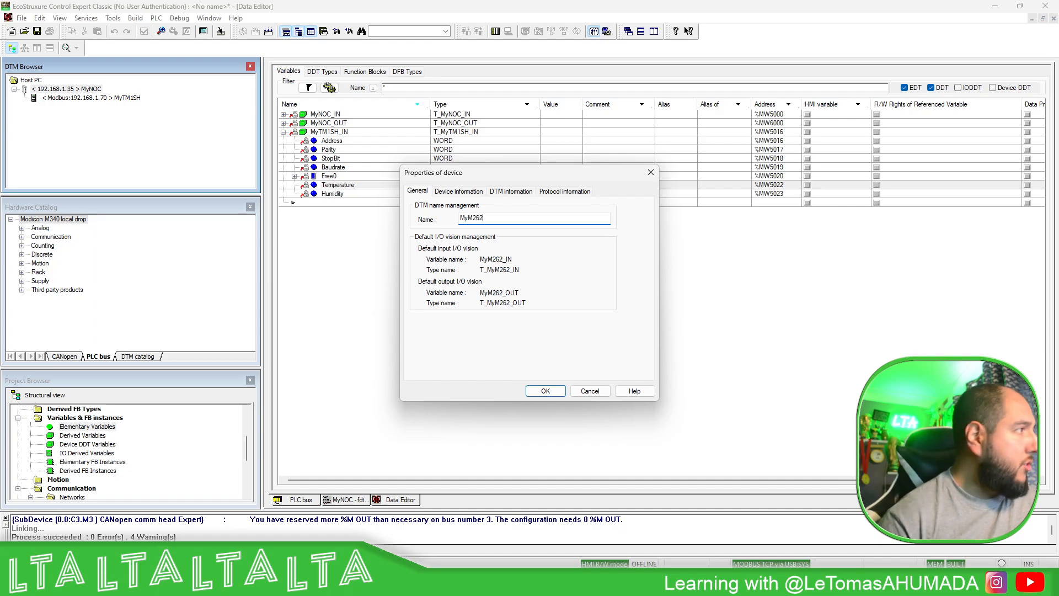
pyautogui.click(545, 391)
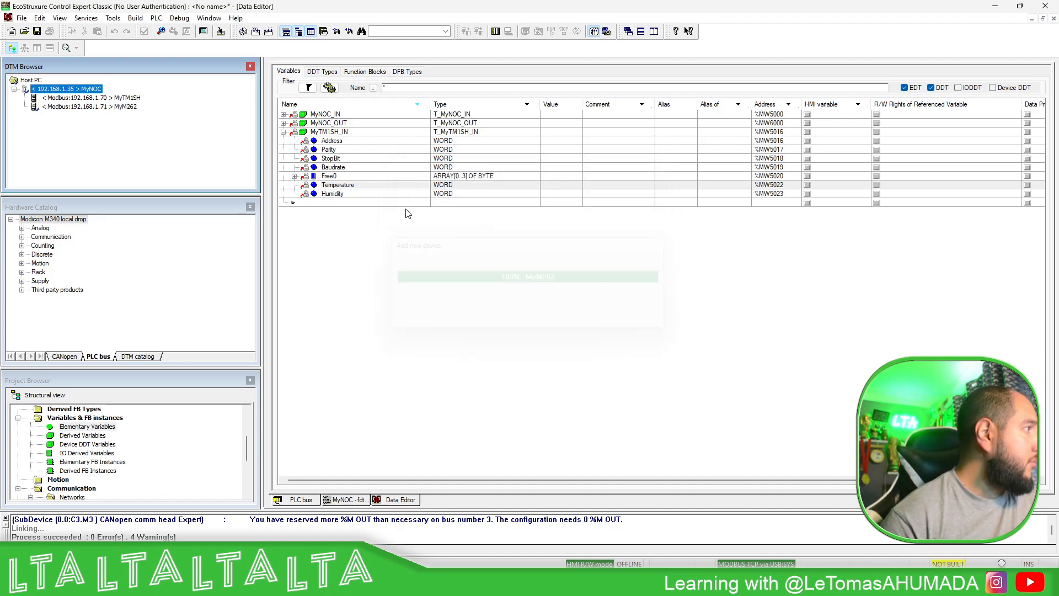
# - Set the IP address of device MyM262 to 192.168.1.62 in the MyNOC configuration
pyautogui.doubleClick(83, 89)
pyautogui.click(379, 289)
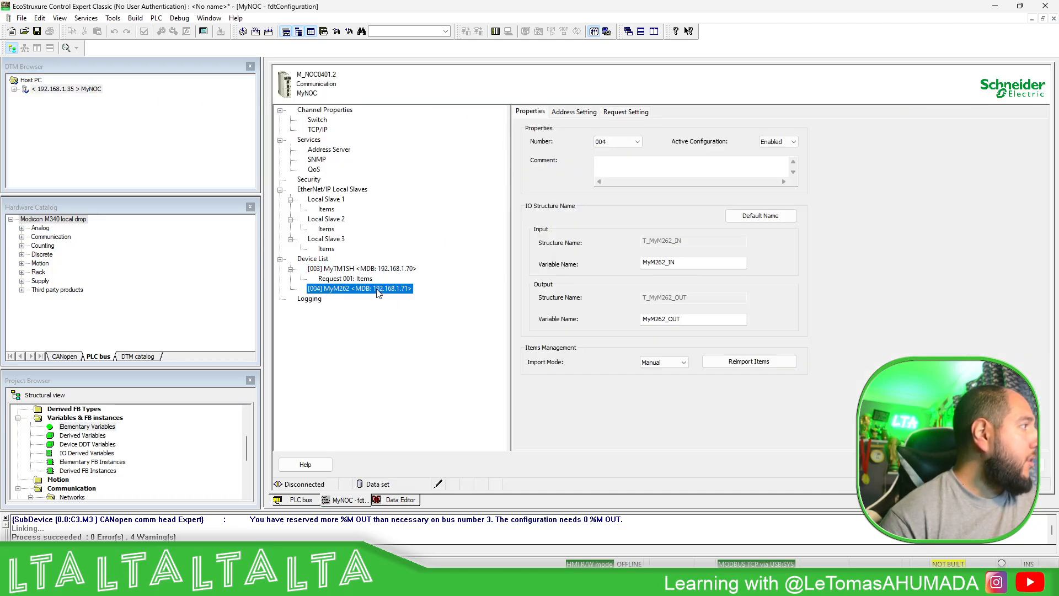
pyautogui.click(576, 113)
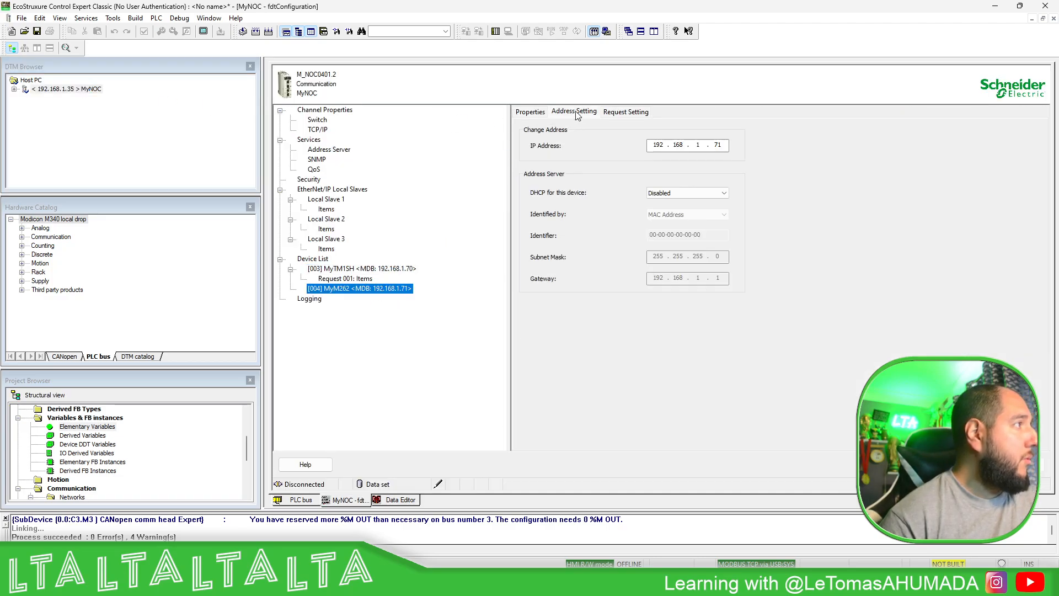
pyautogui.doubleClick(725, 145)
pyautogui.write('62')
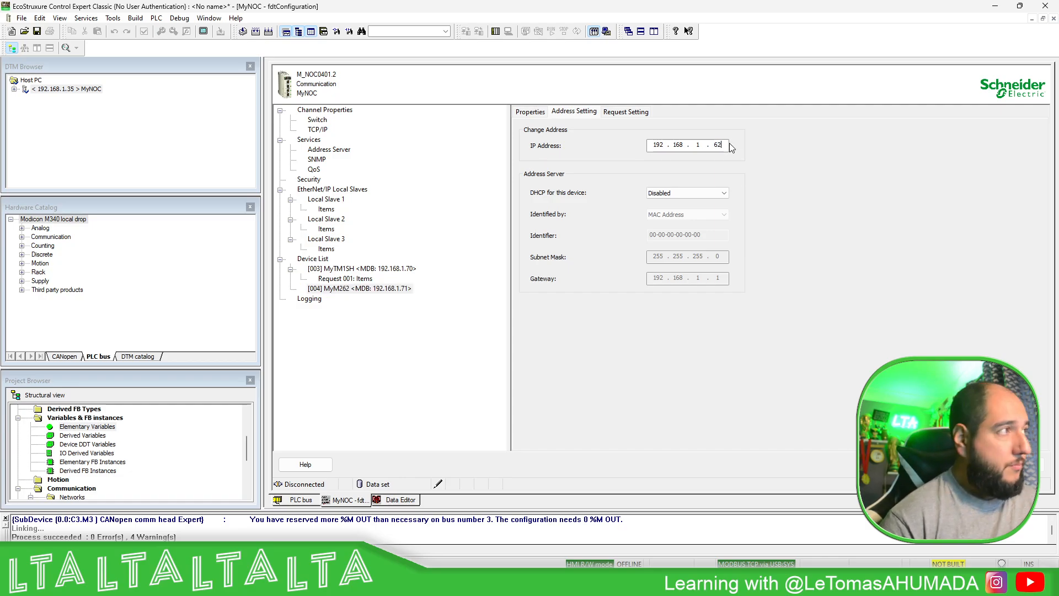
pyautogui.click(699, 146)
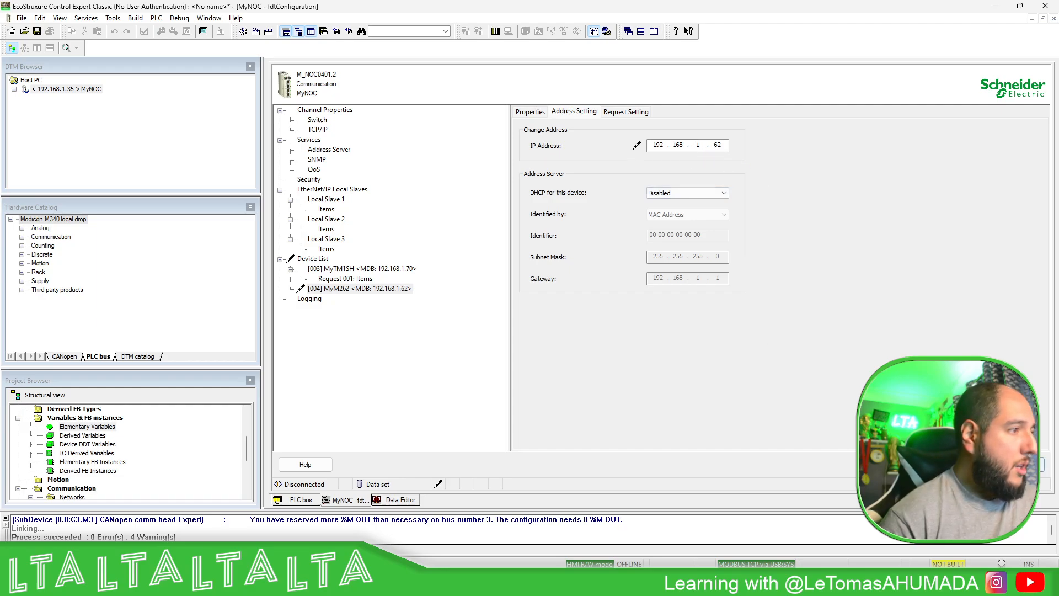
# - Add a request to MyM262 with read address 10 and read length 2
pyautogui.click(607, 110)
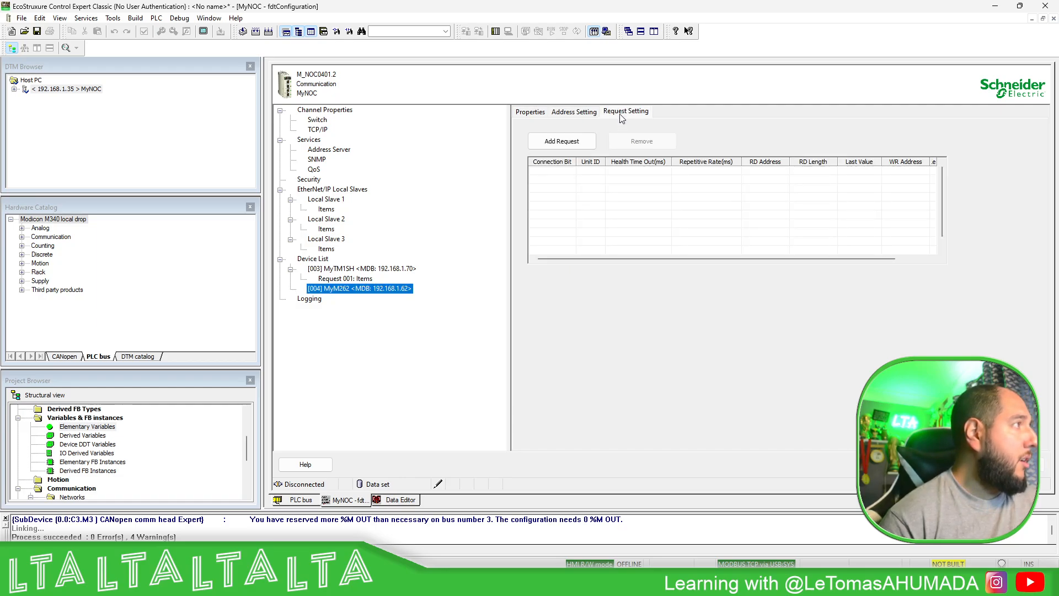
pyautogui.click(559, 144)
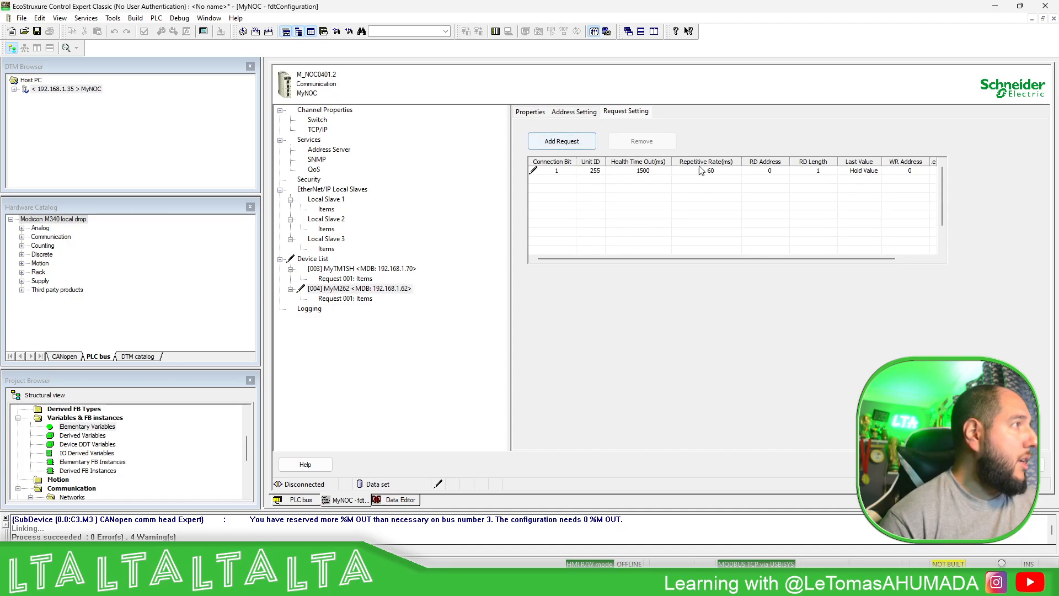
pyautogui.click(776, 171)
pyautogui.press('BackSpace')
pyautogui.write('10')
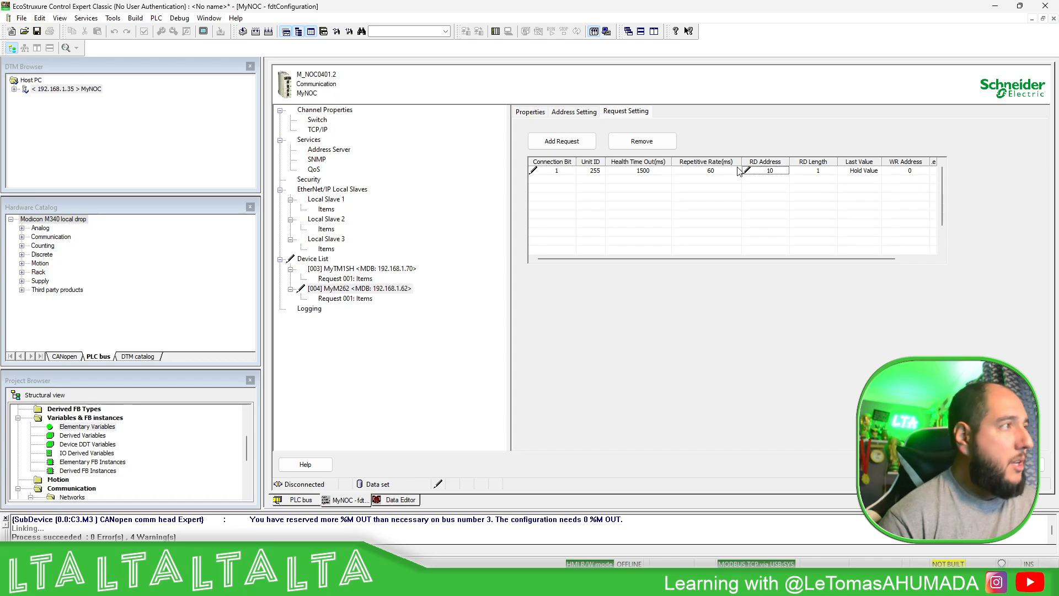
pyautogui.press('Tab')
pyautogui.click(822, 172)
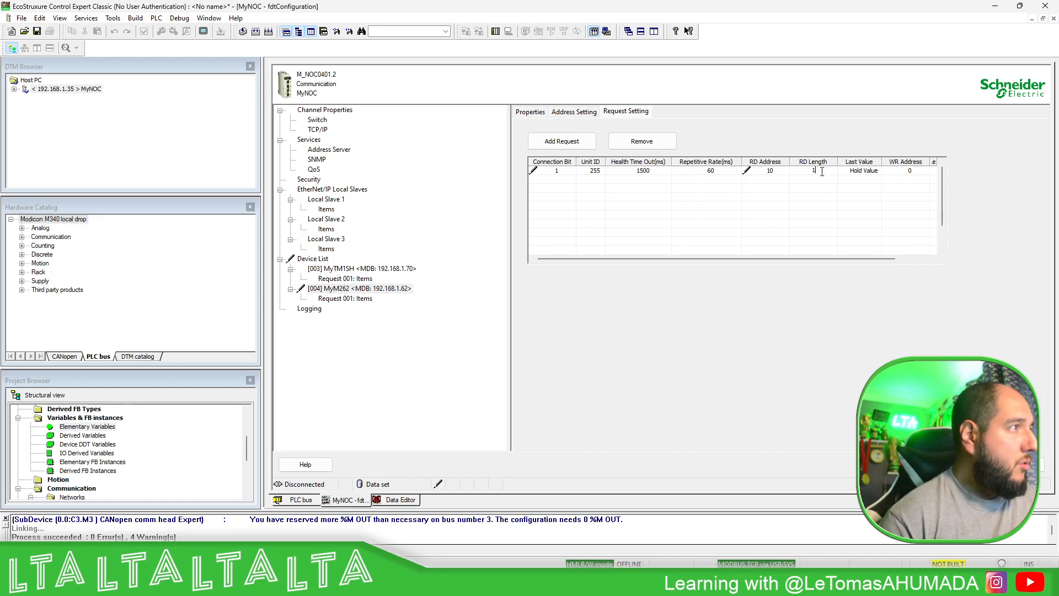
pyautogui.press('Tab')
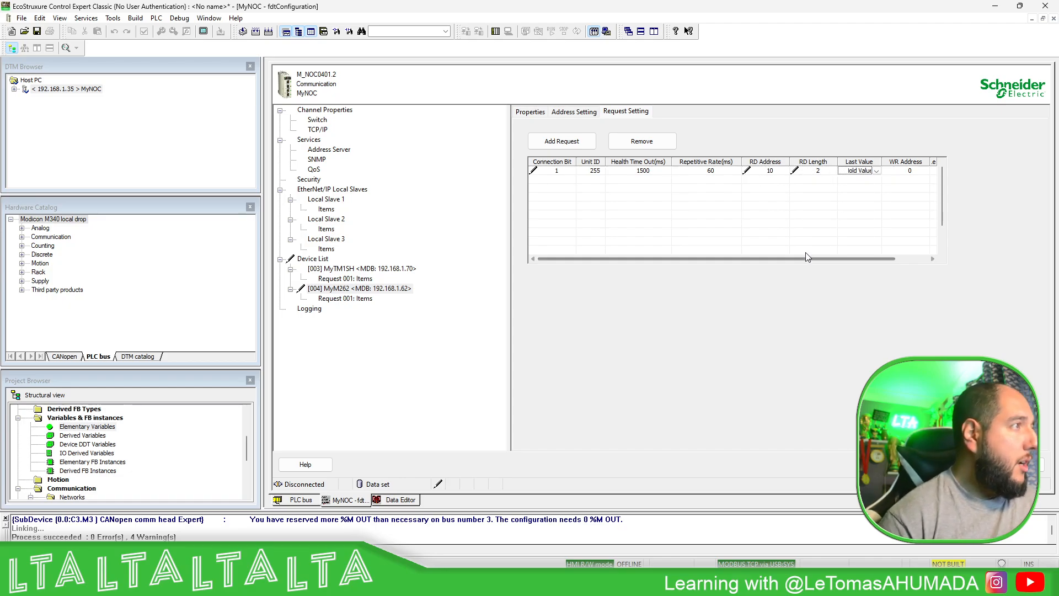
# - Set the MyM262 request's write address to 20 and write length to 2, and apply the configuration
pyautogui.moveTo(806, 258); pyautogui.dragTo(903, 213)
pyautogui.click(866, 172)
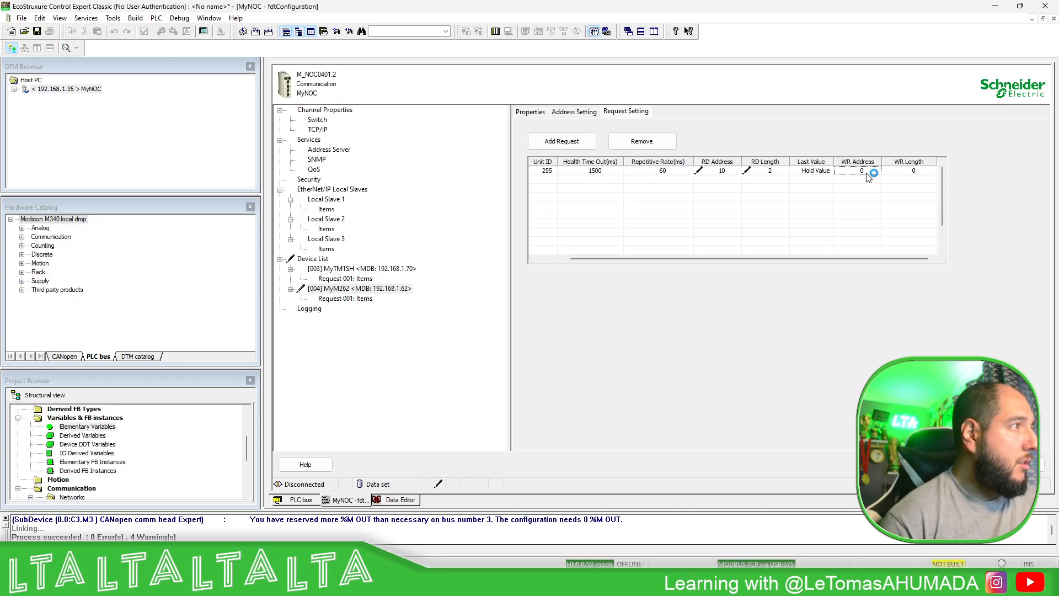
pyautogui.write('20')
pyautogui.press('Tab')
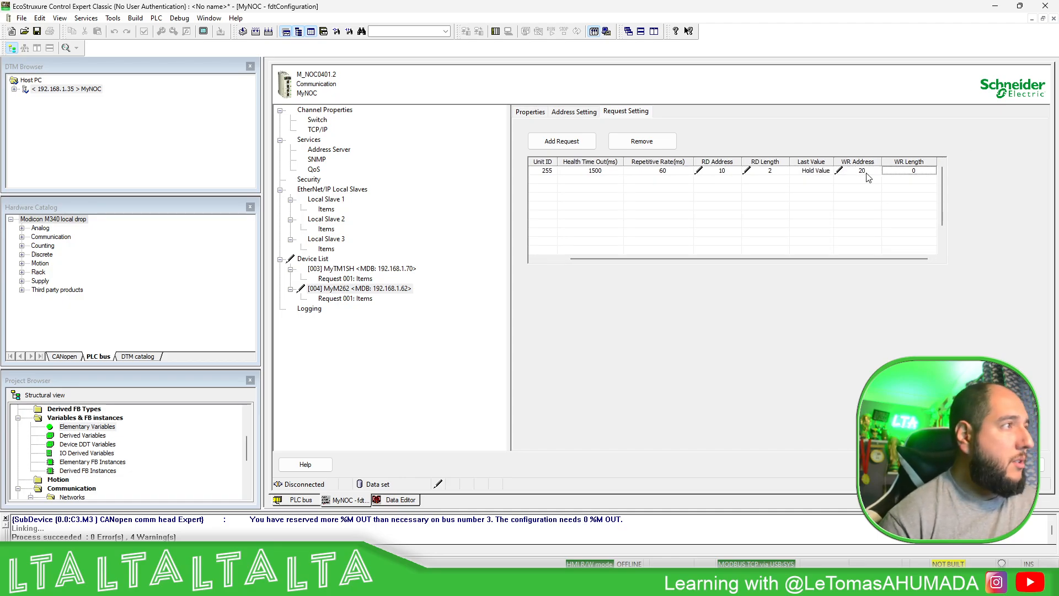
pyautogui.click(920, 170)
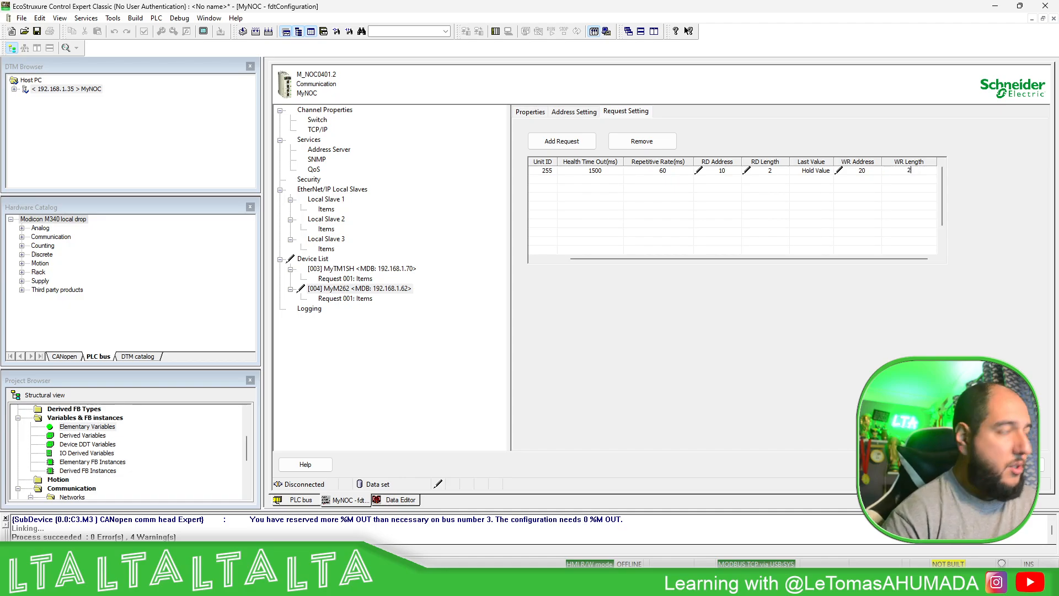
pyautogui.write('2')
pyautogui.press('Return')
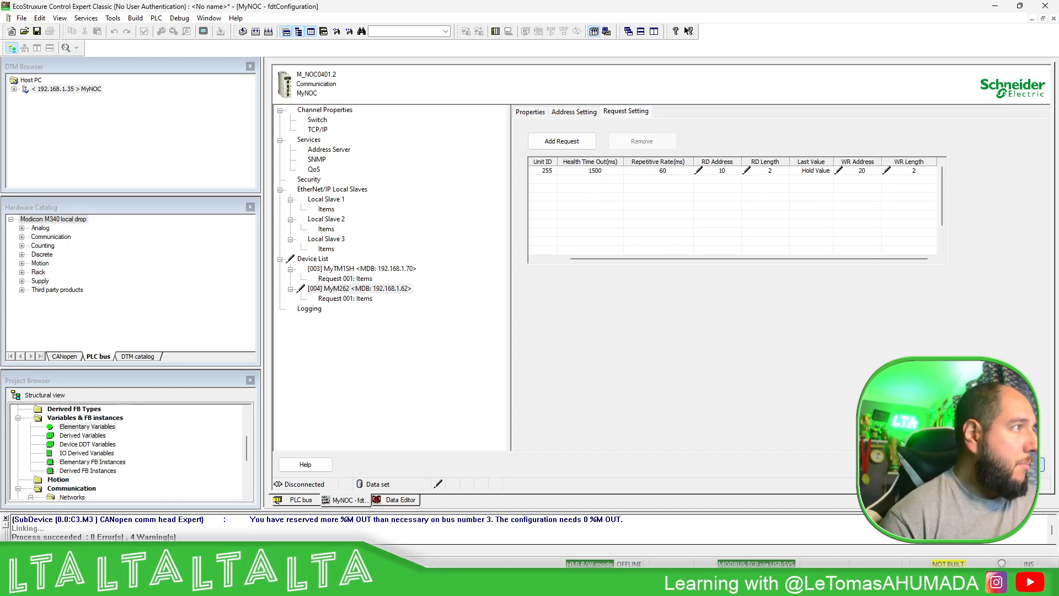
pyautogui.click(1018, 464)
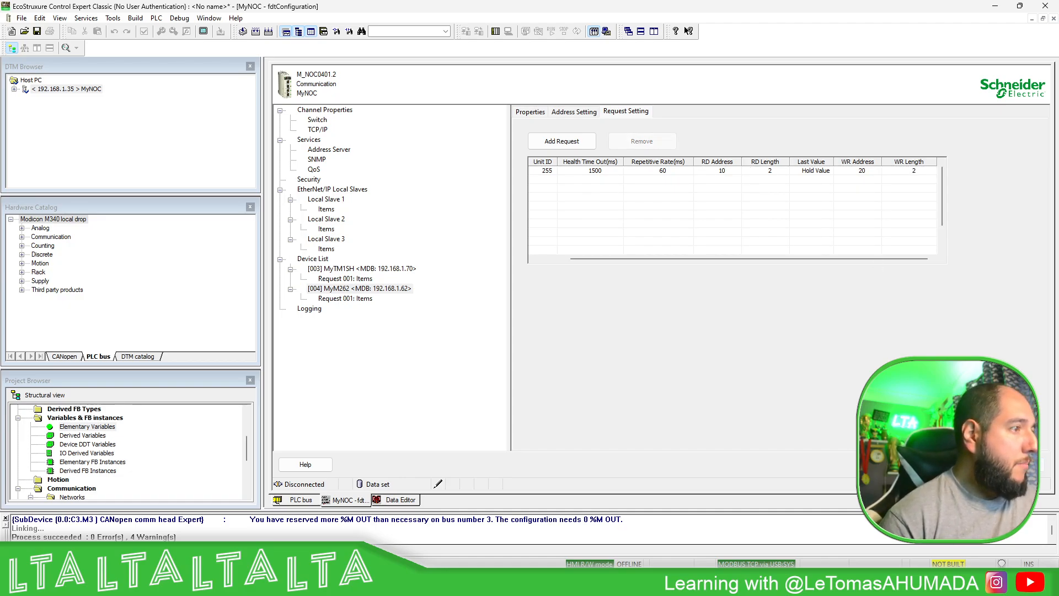
# - Define input offsets 0 and 1 of MyM262's Request 001 as a WORD item named MW10
pyautogui.click(361, 298)
pyautogui.keyDown('shift'); pyautogui.click(667, 152); pyautogui.keyUp('shift')
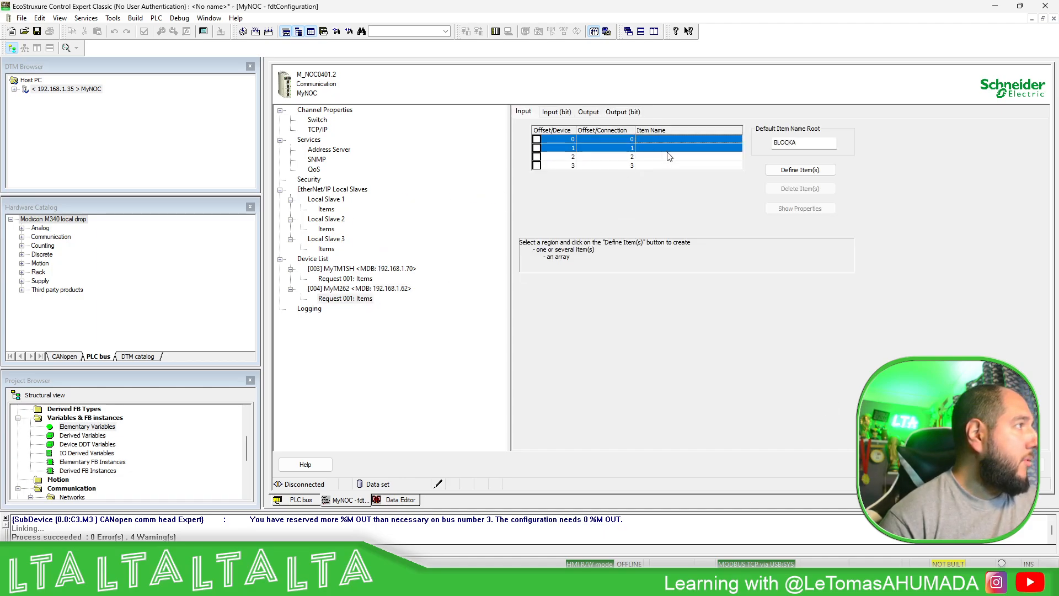
pyautogui.click(810, 173)
pyautogui.click(527, 261)
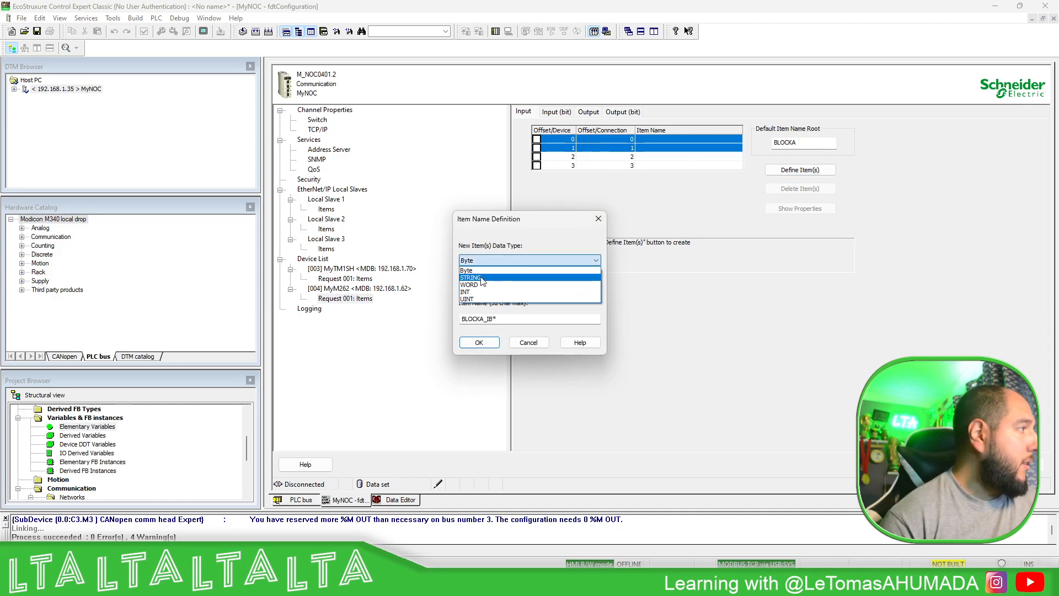
pyautogui.click(489, 293)
pyautogui.doubleClick(479, 319)
pyautogui.write('M')
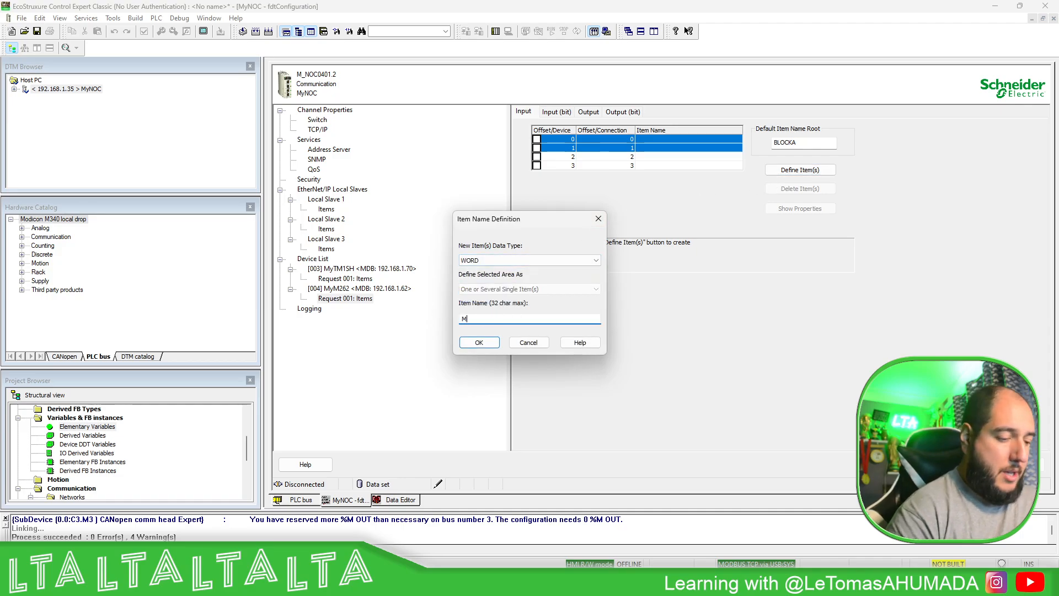
pyautogui.write('W10')
pyautogui.press('Return')
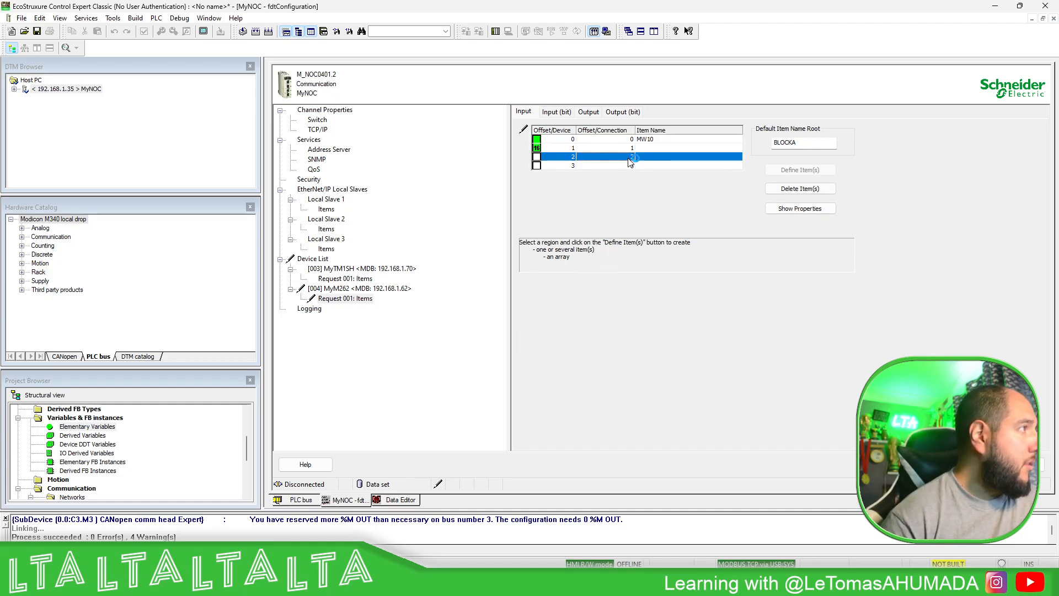
# - Define input offsets 2 and 3 of MyM262's Request 001 as a single WORD item named MW11
pyautogui.press('Return')
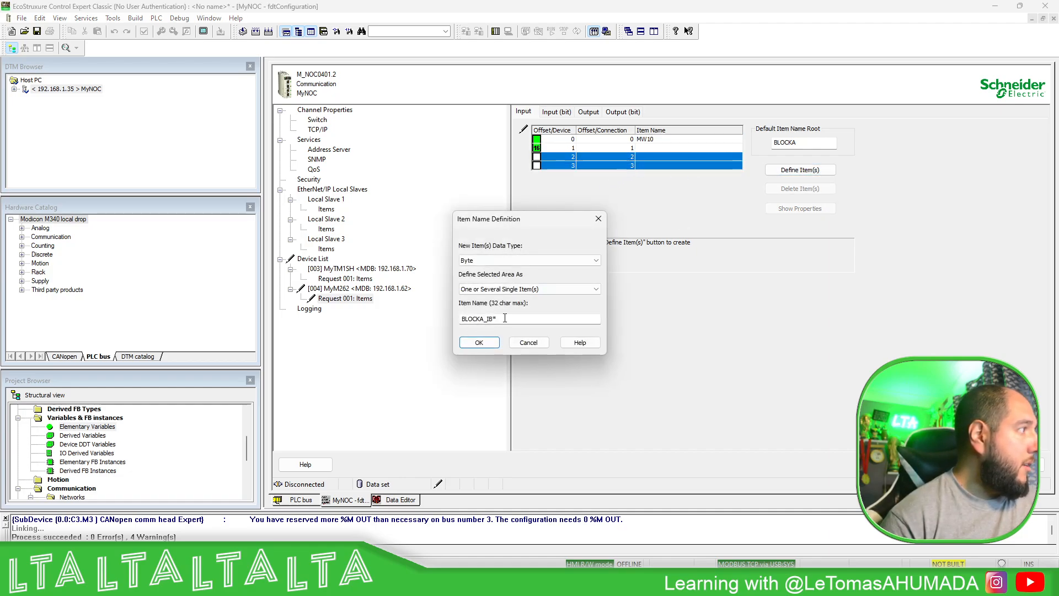
pyautogui.doubleClick(504, 318)
pyautogui.write('MW11')
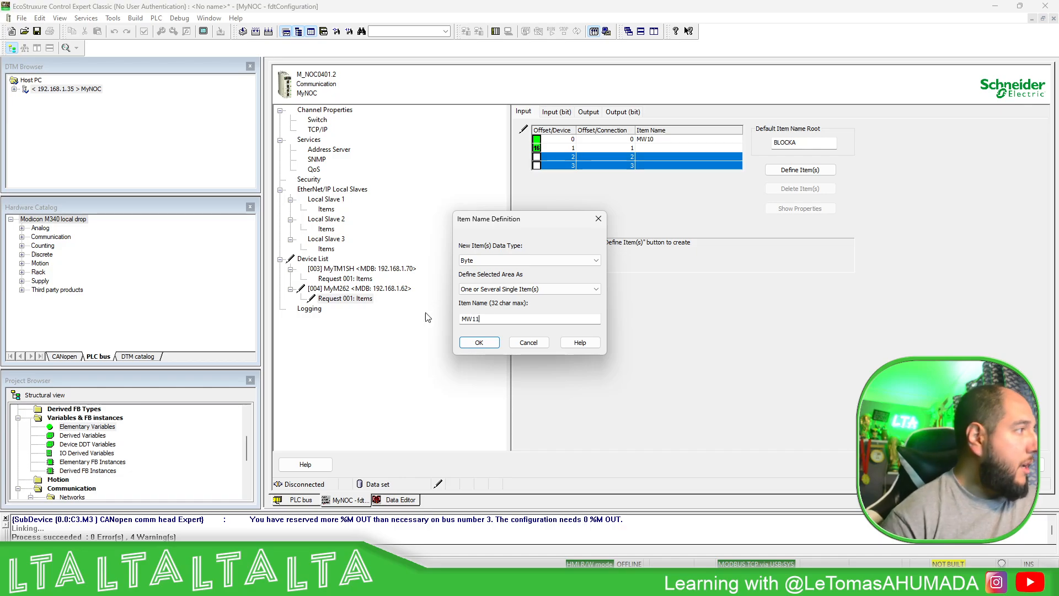
pyautogui.click(547, 261)
pyautogui.click(486, 288)
pyautogui.click(487, 344)
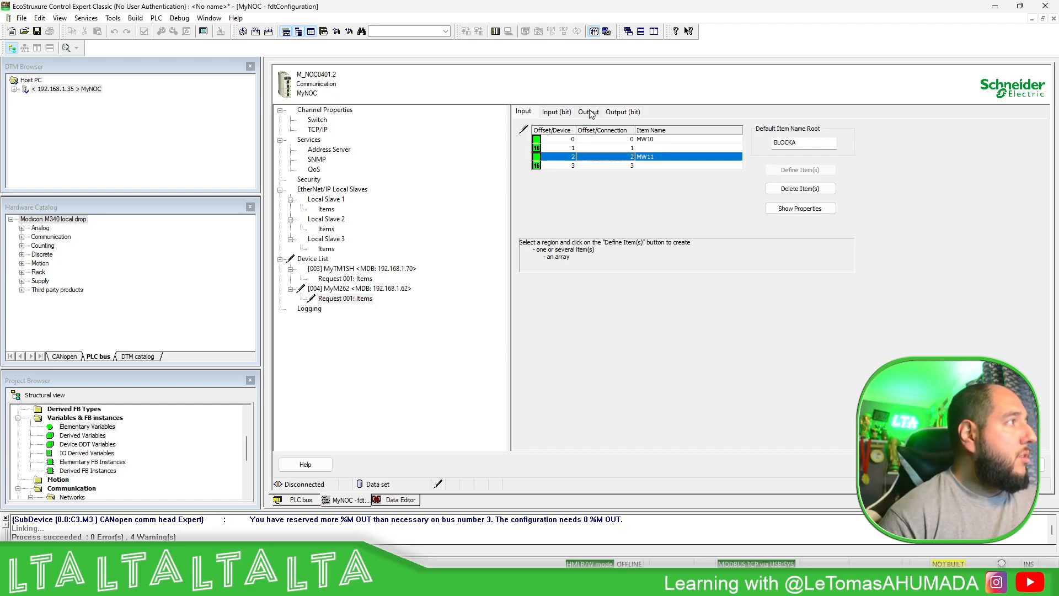
# - Define output offsets 0 and 1 of MyM262's Request 001 as a WORD item named MW20
pyautogui.click(560, 113)
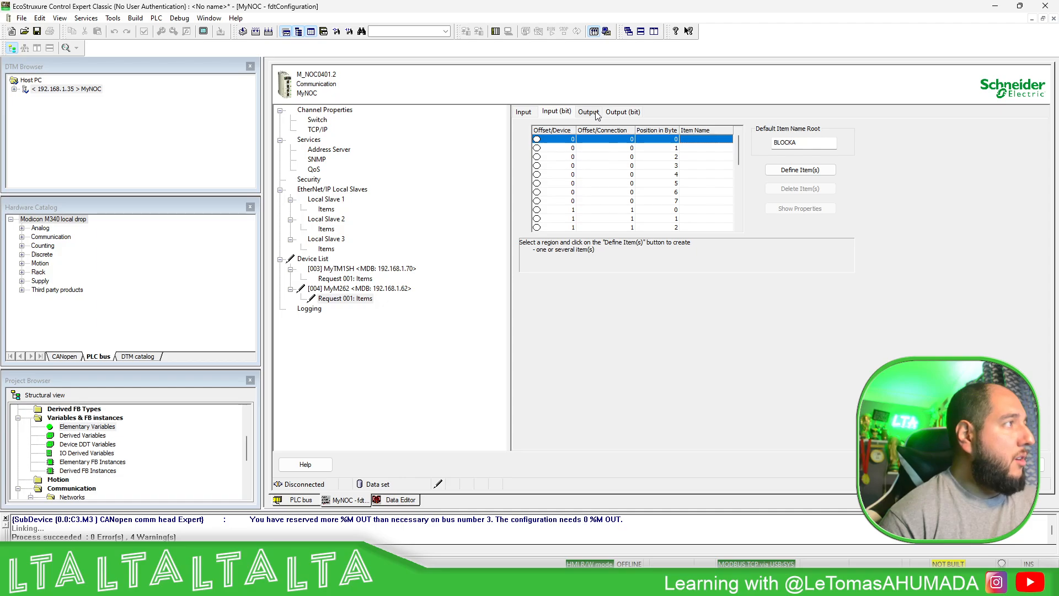
pyautogui.click(596, 114)
pyautogui.keyDown('shift'); pyautogui.click(565, 148); pyautogui.keyUp('shift')
pyautogui.click(816, 170)
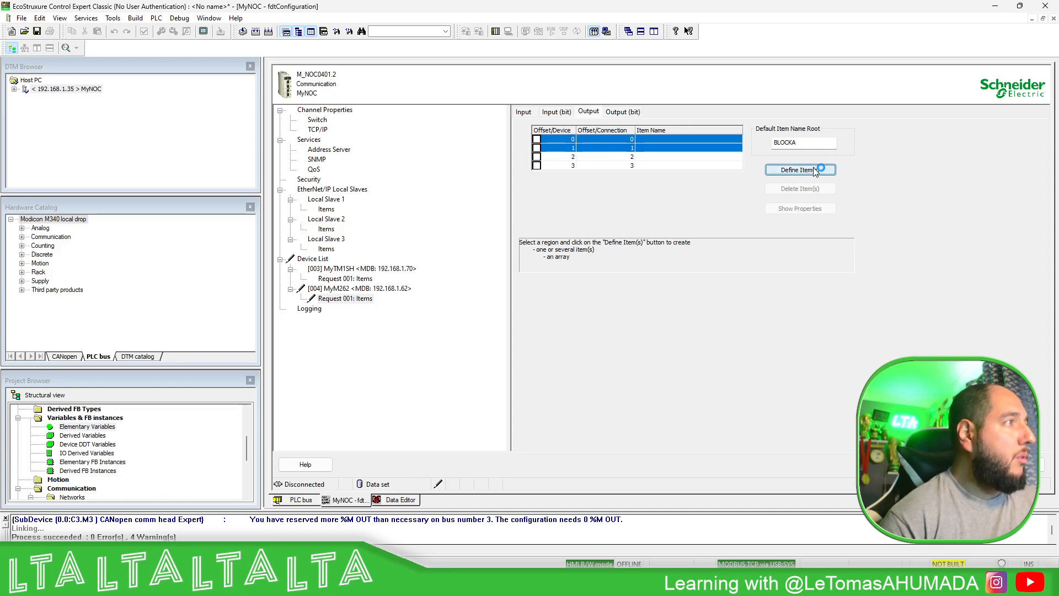
pyautogui.click(488, 258)
pyautogui.click(494, 284)
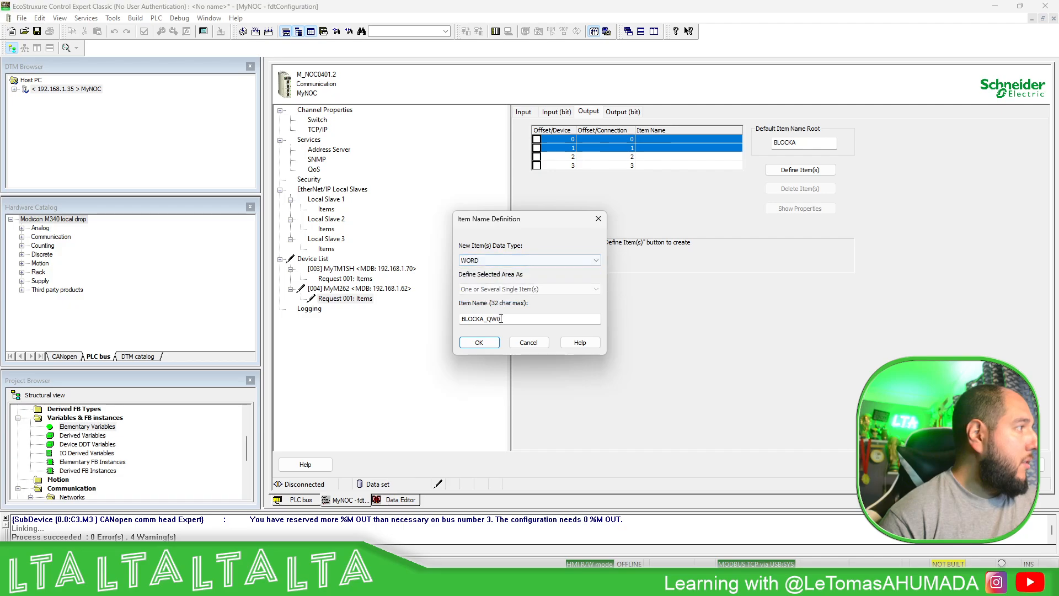
pyautogui.doubleClick(501, 319)
pyautogui.write('MW20')
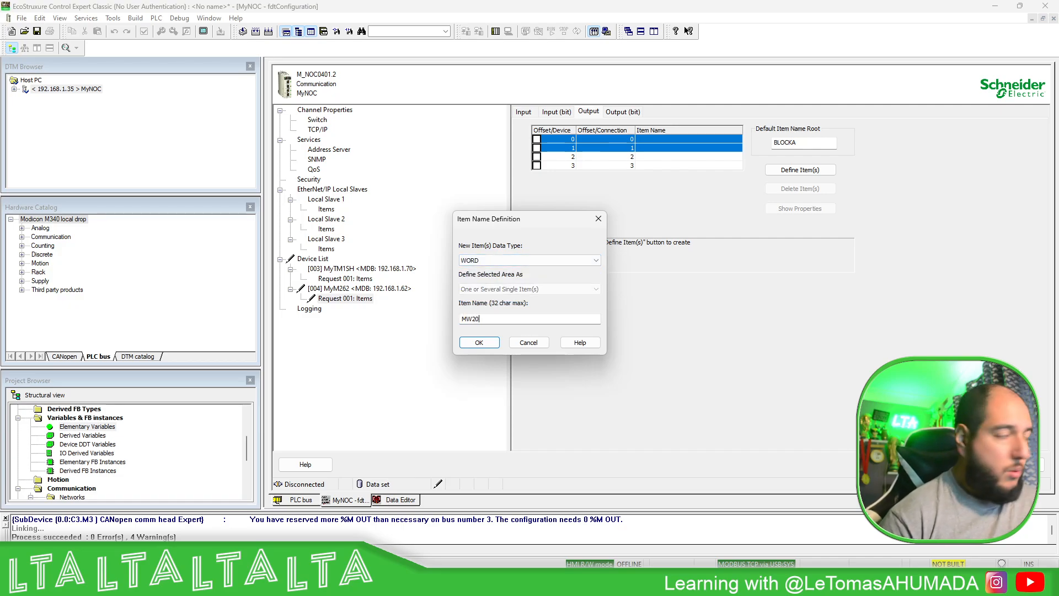
pyautogui.press('Return')
# - Define output offsets 2 and 3 of MyM262's Request 001 as a WORD item named MW21 and apply the configuration
pyautogui.moveTo(623, 166); pyautogui.dragTo(623, 157)
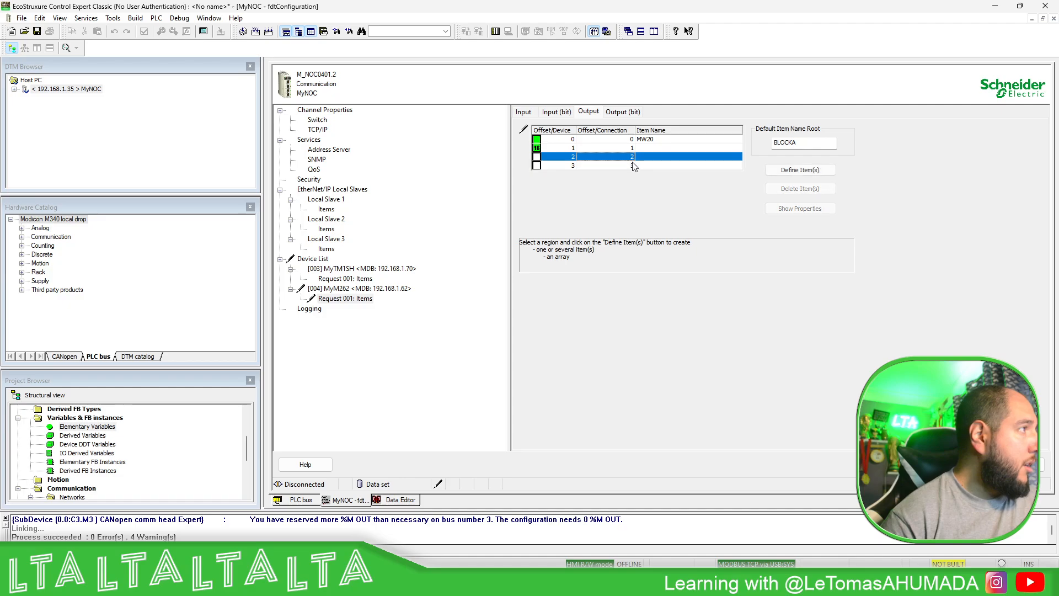
pyautogui.click(800, 170)
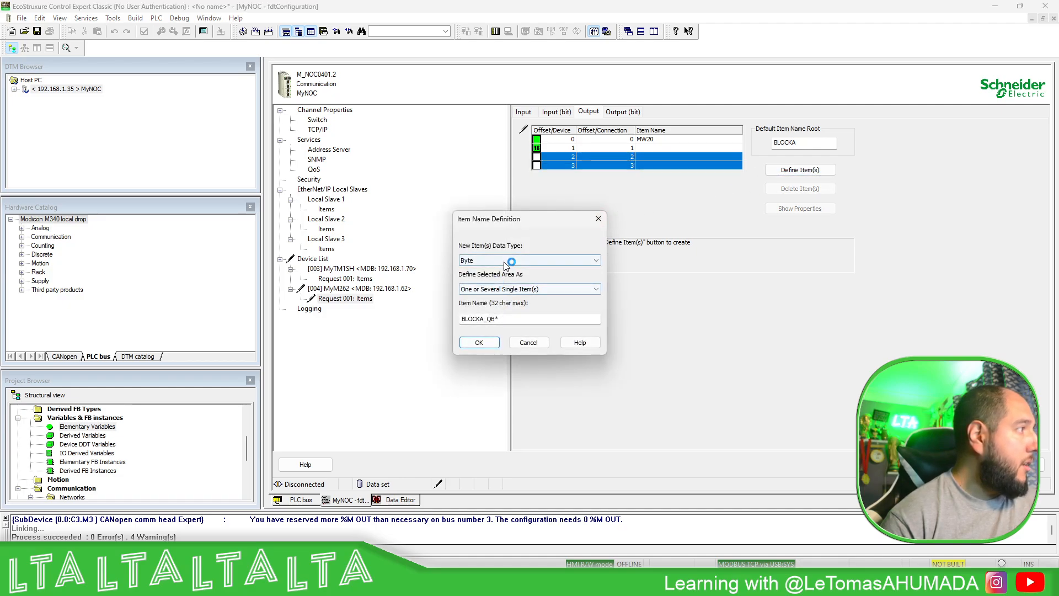
pyautogui.click(504, 262)
pyautogui.click(494, 278)
pyautogui.click(515, 316)
pyautogui.doubleClick(515, 316)
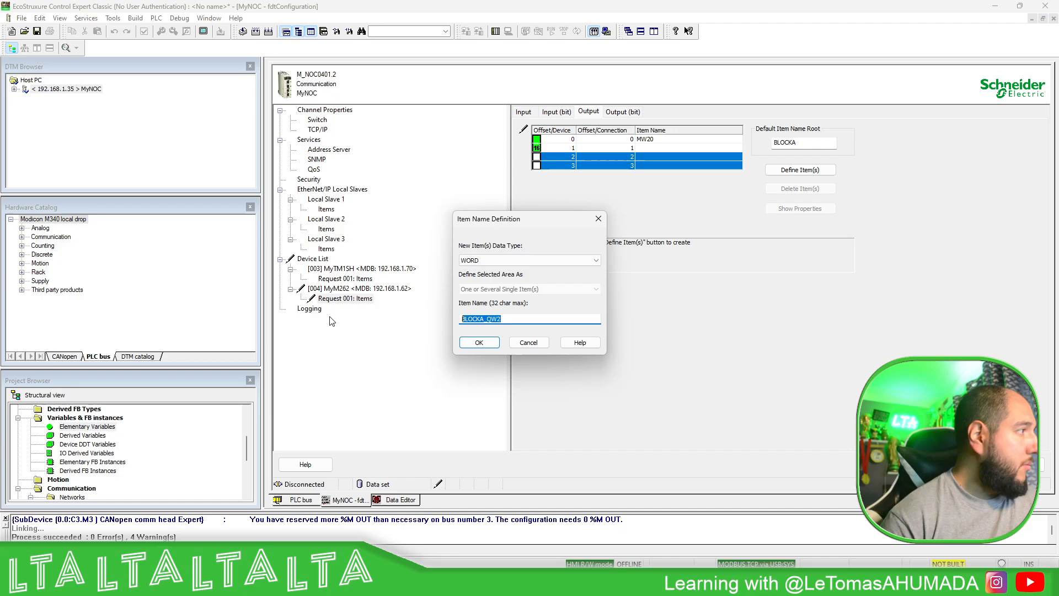
pyautogui.write('MW21')
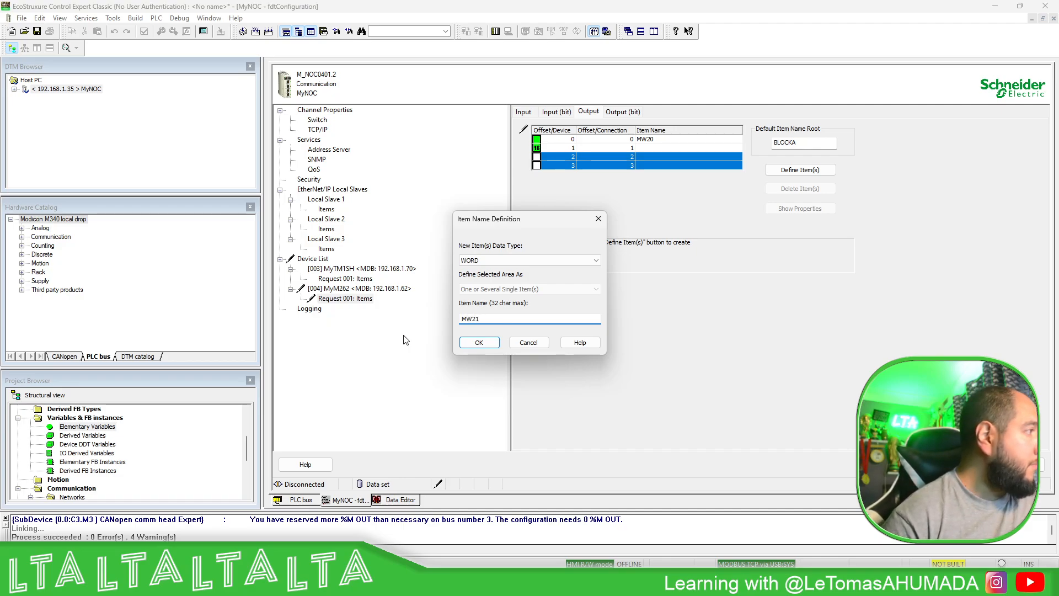
pyautogui.click(479, 343)
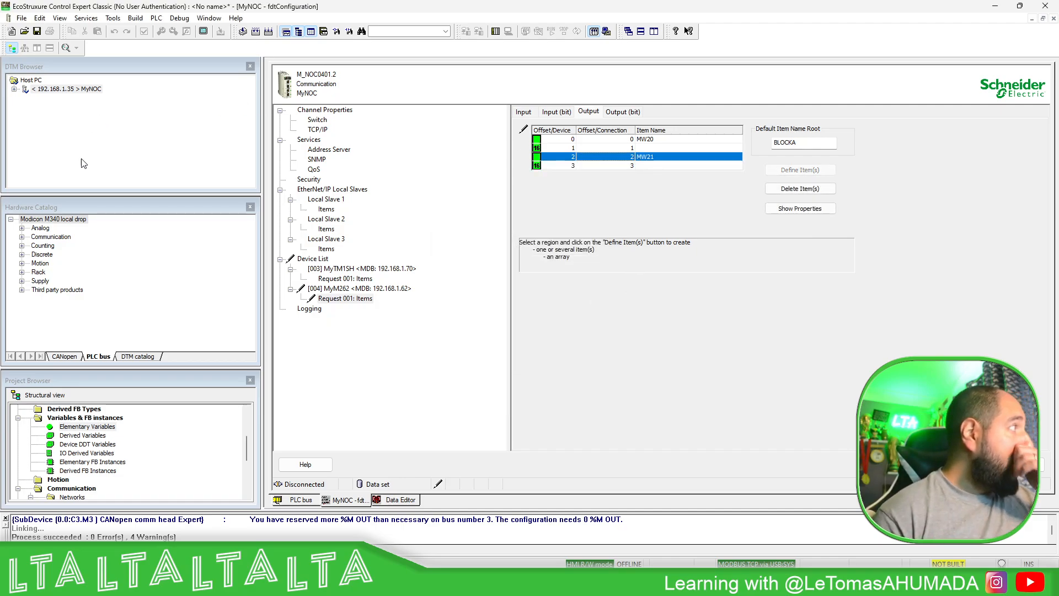
pyautogui.click(1017, 464)
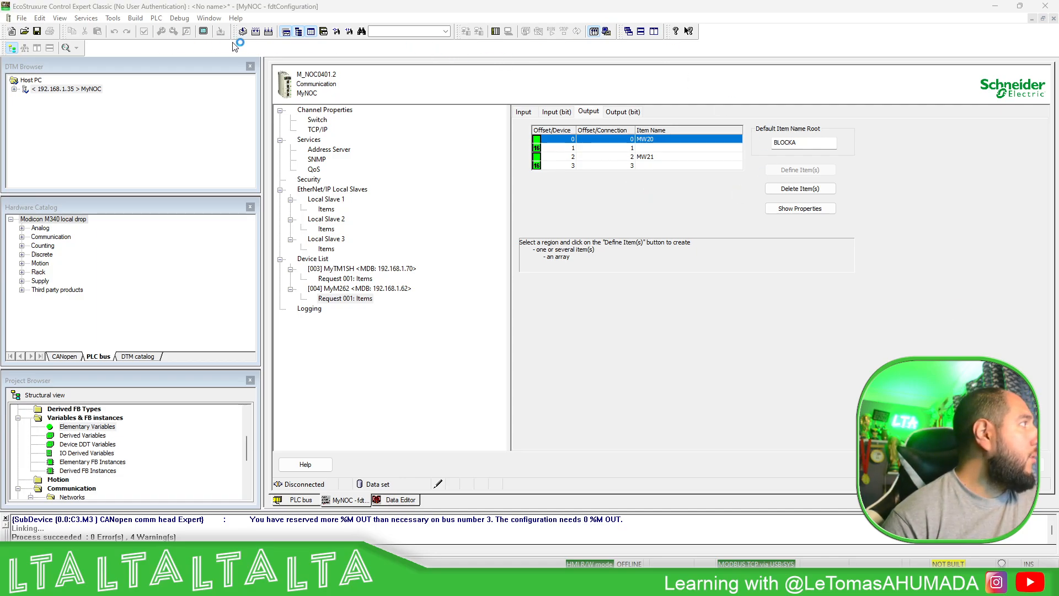
# - Connect to the PLC, entering the PLC application password
pyautogui.click(293, 7)
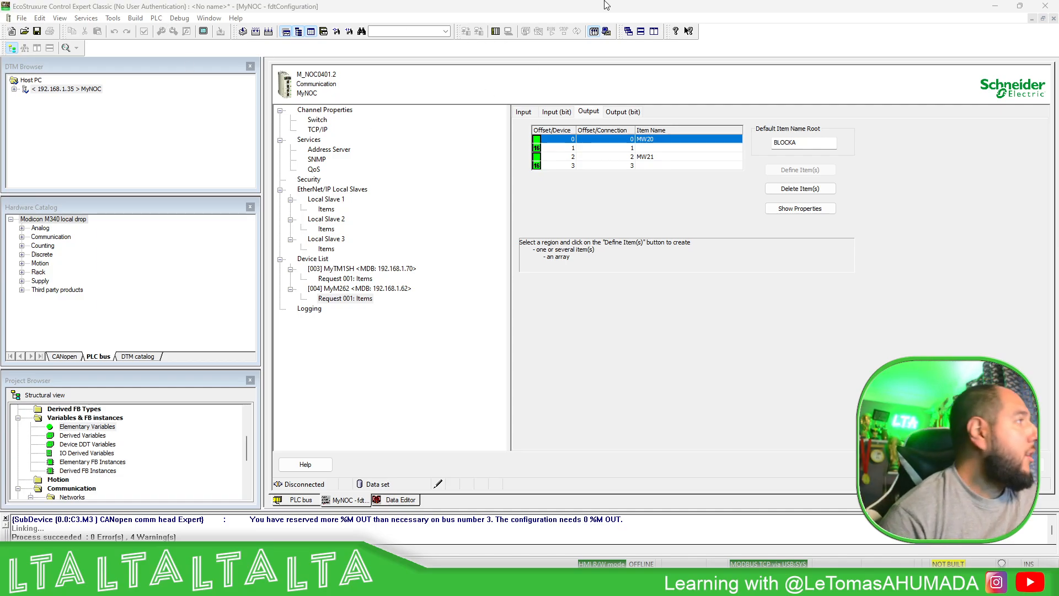
pyautogui.click(496, 32)
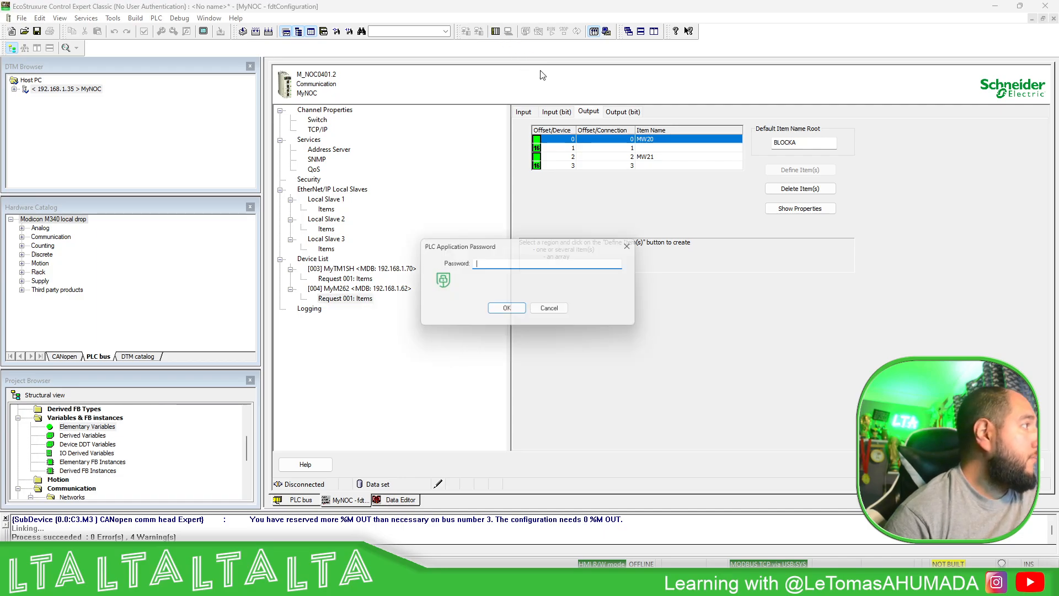
pyautogui.write('**********')
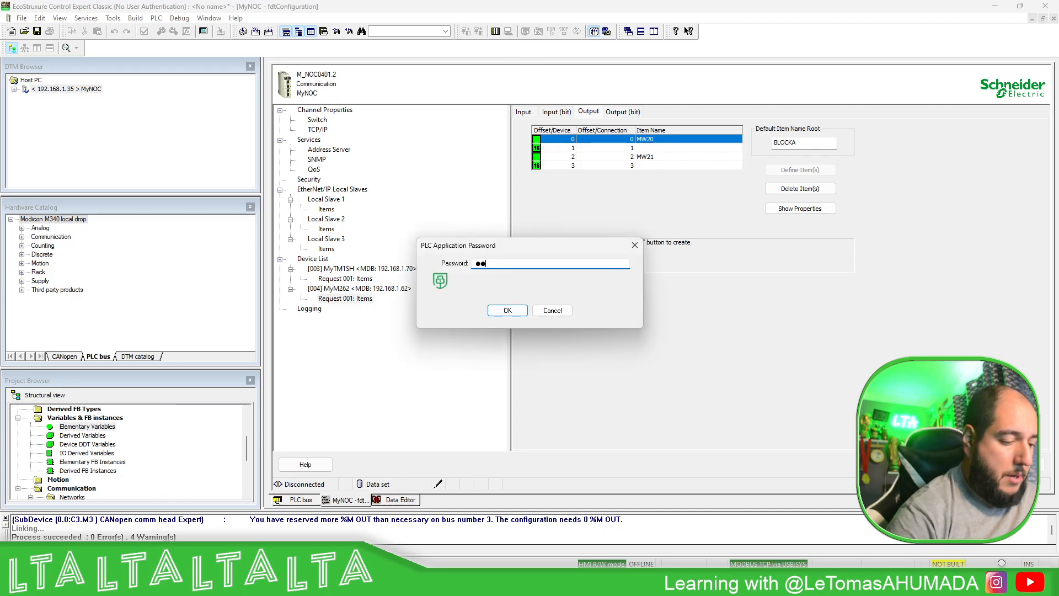
pyautogui.write('*****')
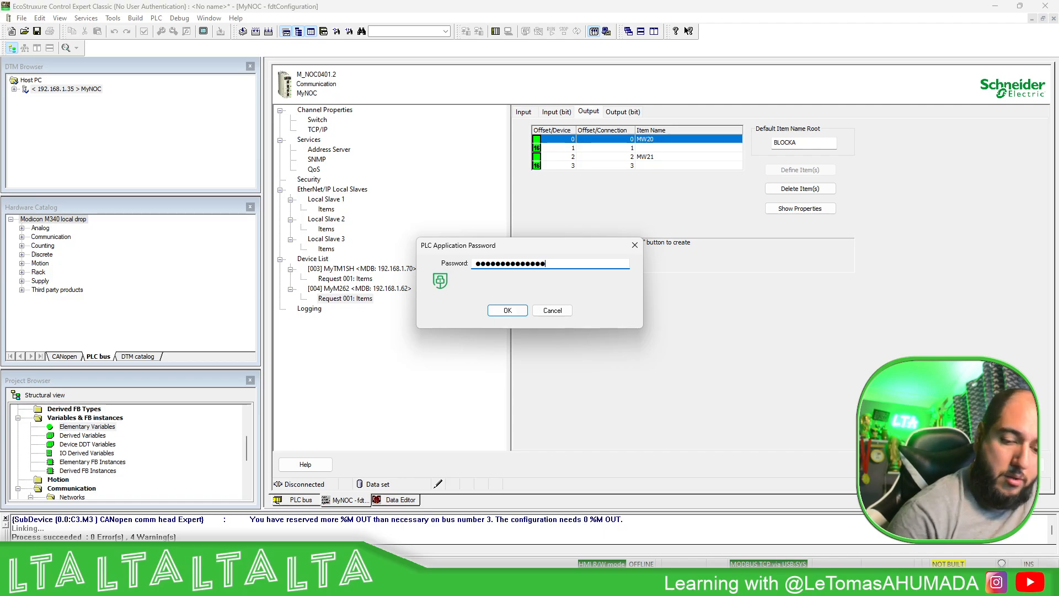
pyautogui.write('*')
pyautogui.press('Return')
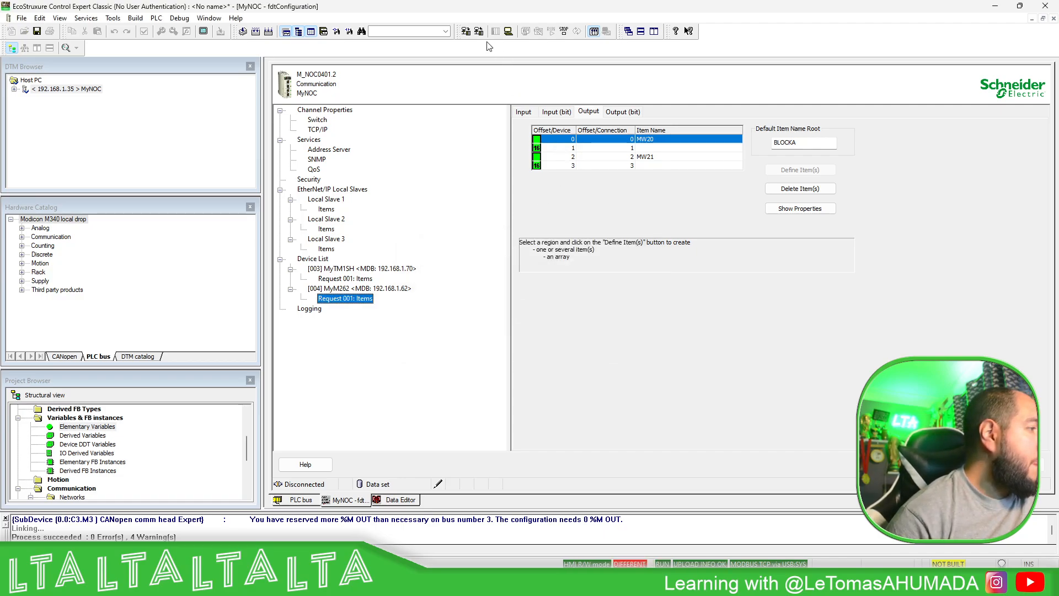
# - Rebuild all and transfer the project to the PLC with PLC Run after Transfer enabled, confirming the stop and the run
pyautogui.click(466, 31)
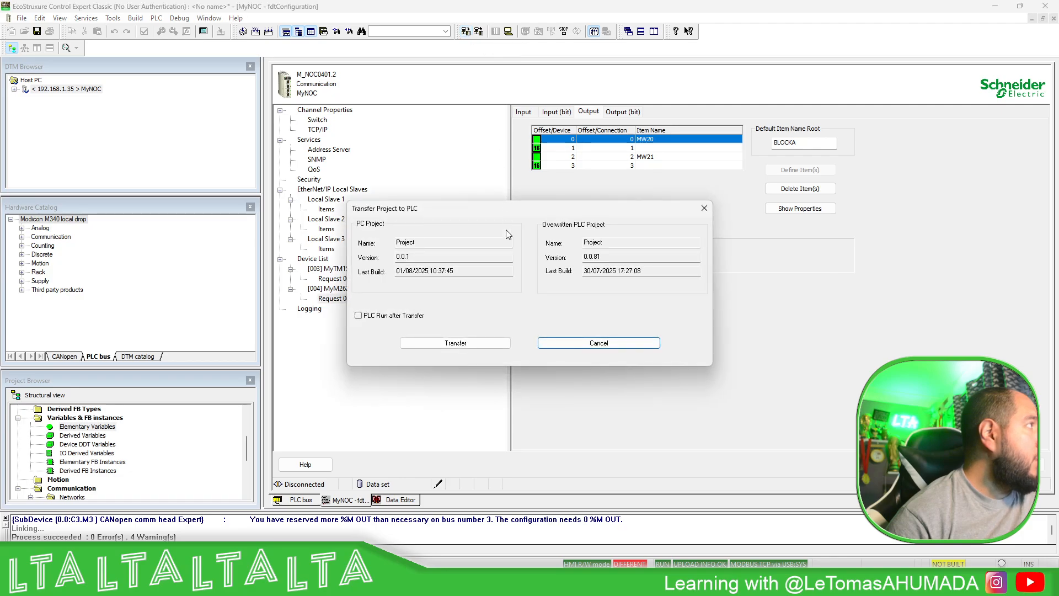
pyautogui.click(409, 316)
pyautogui.click(447, 344)
pyautogui.click(531, 303)
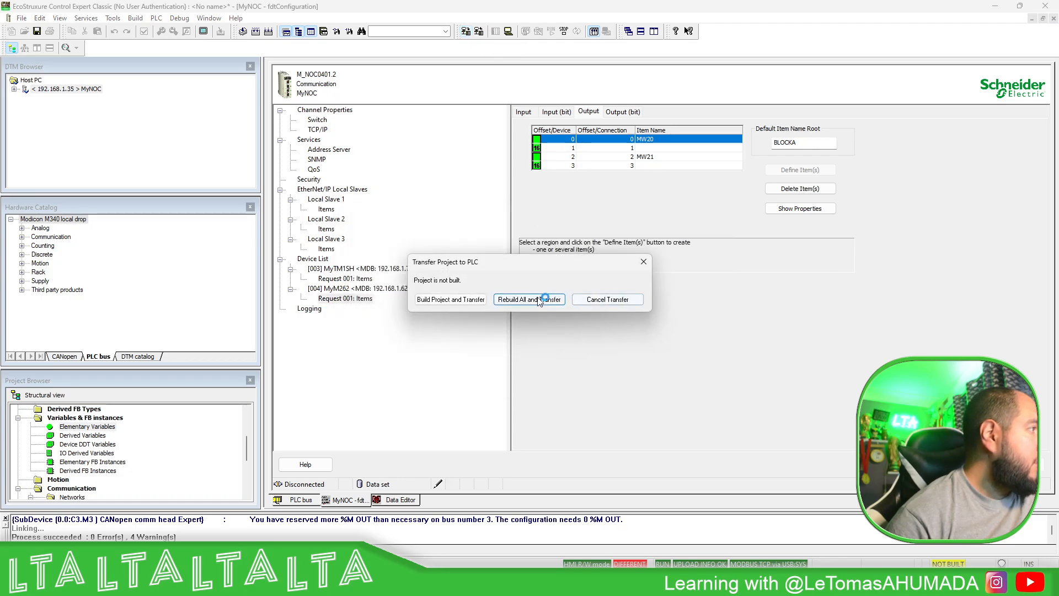
pyautogui.click(568, 317)
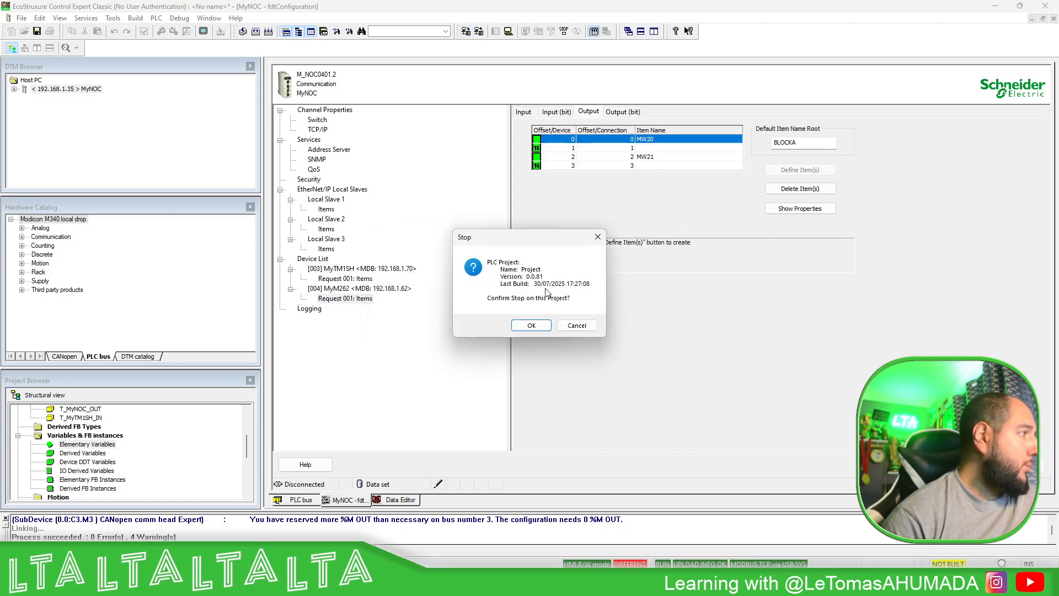
pyautogui.click(531, 326)
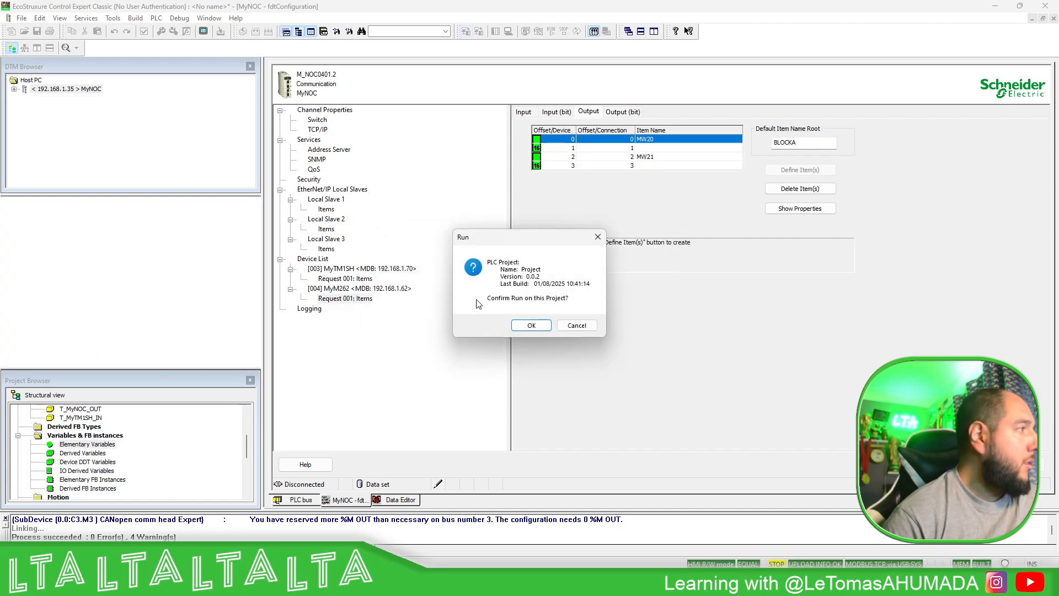
pyautogui.click(530, 325)
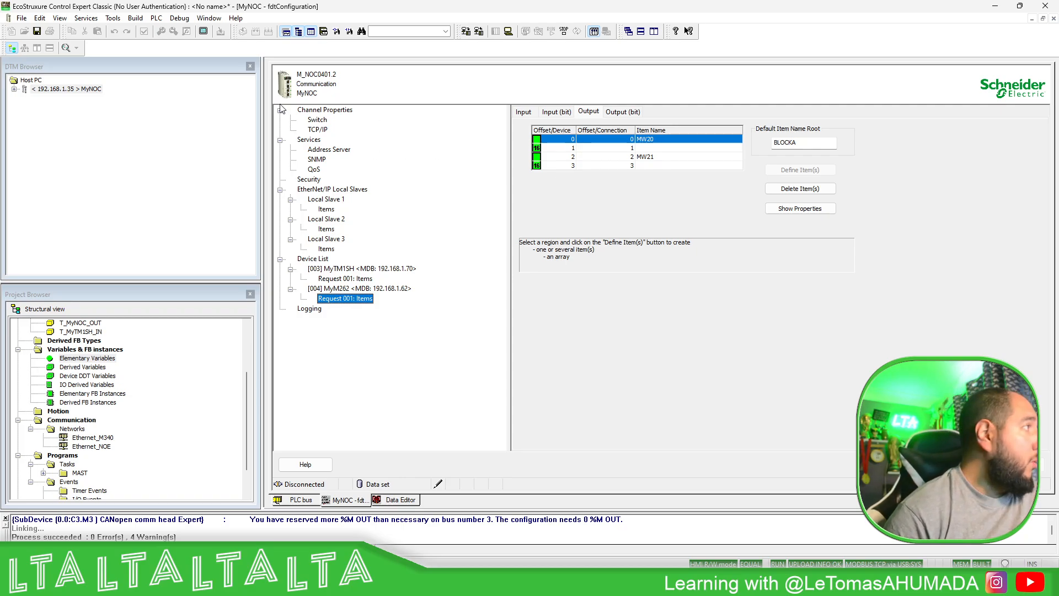
# - Create a new animation table from all variables in the Data Editor, from MyNOC_IN through MyM262_OUT
pyautogui.click(408, 499)
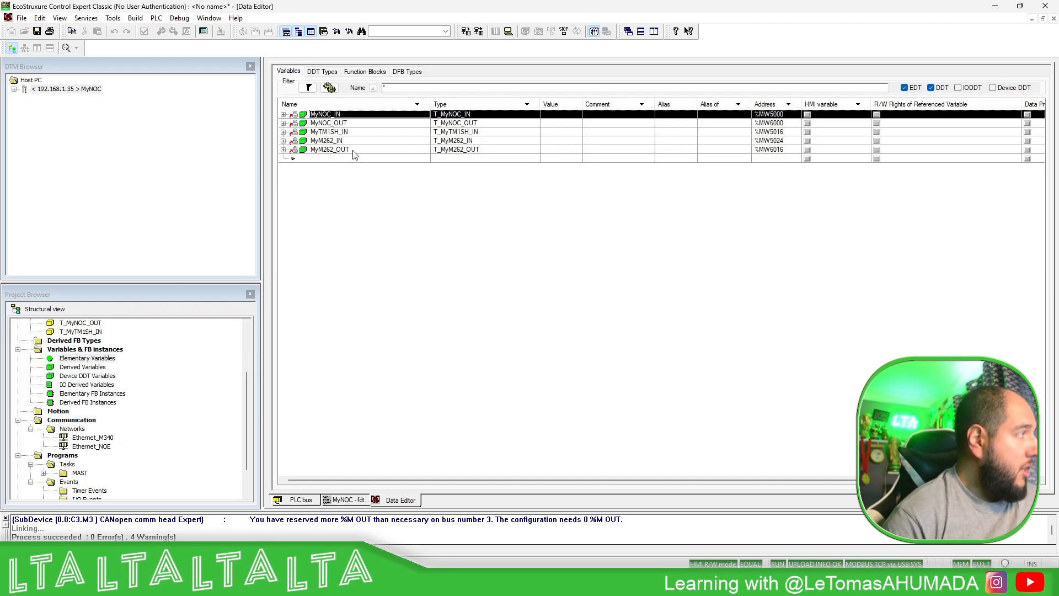
pyautogui.keyDown('shift'); pyautogui.click(354, 152); pyautogui.keyUp('shift')
pyautogui.rightClick(354, 152)
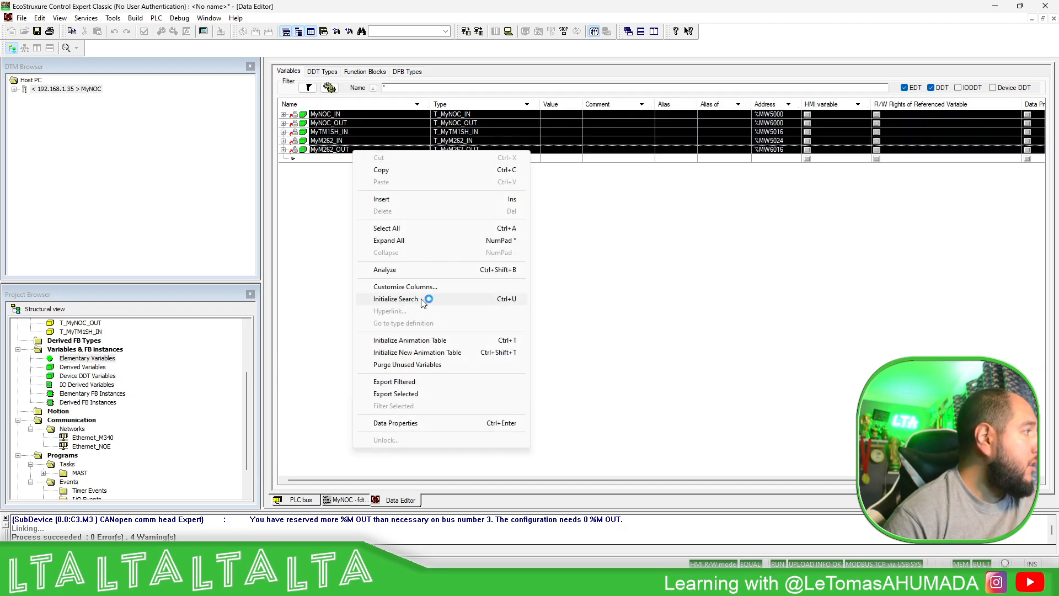
pyautogui.click(428, 353)
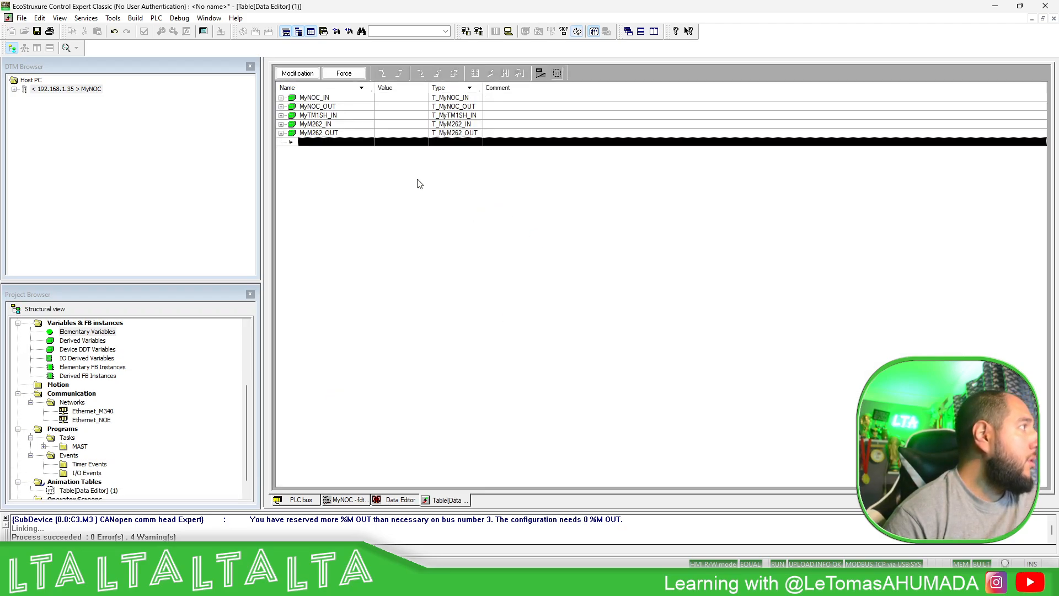
# - Examine the live MyTM1SH_IN values in the animation table, including Temperature, Humidity and the Free0 bytes, with the full item names readable
pyautogui.click(281, 115)
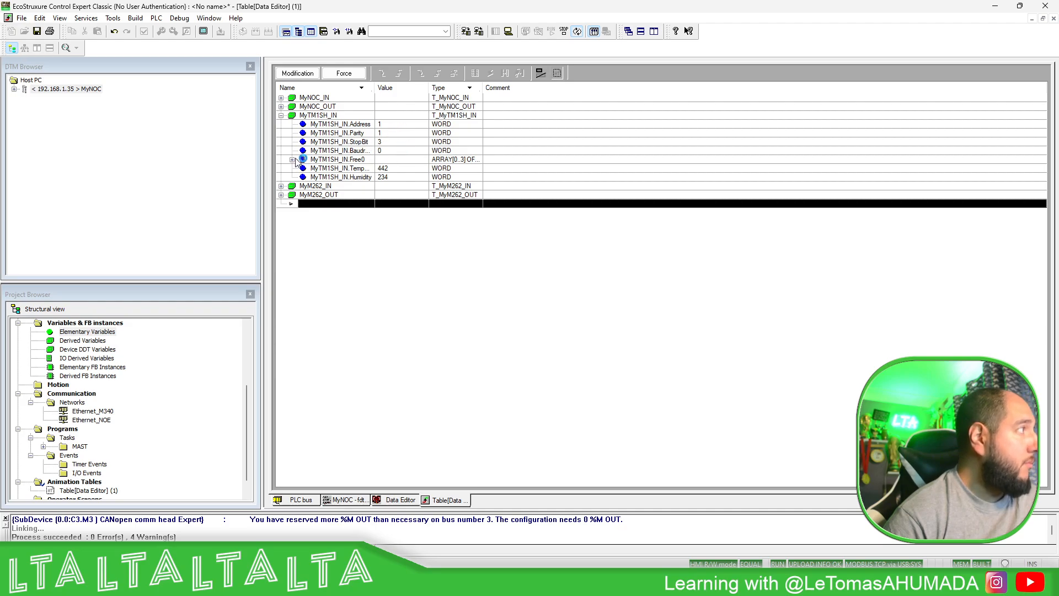
pyautogui.click(392, 171)
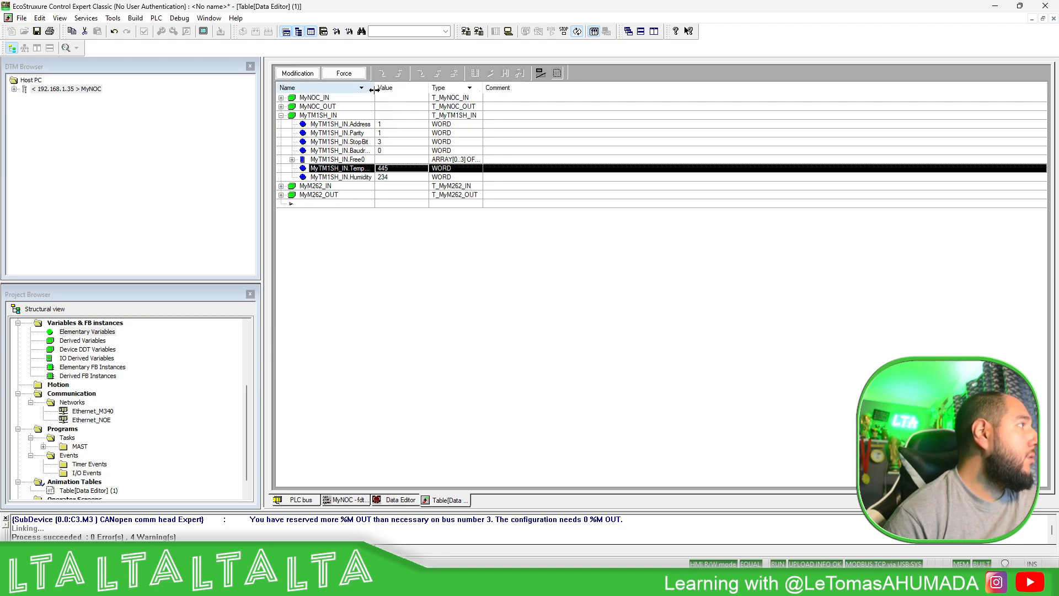
pyautogui.moveTo(375, 89); pyautogui.dragTo(433, 88)
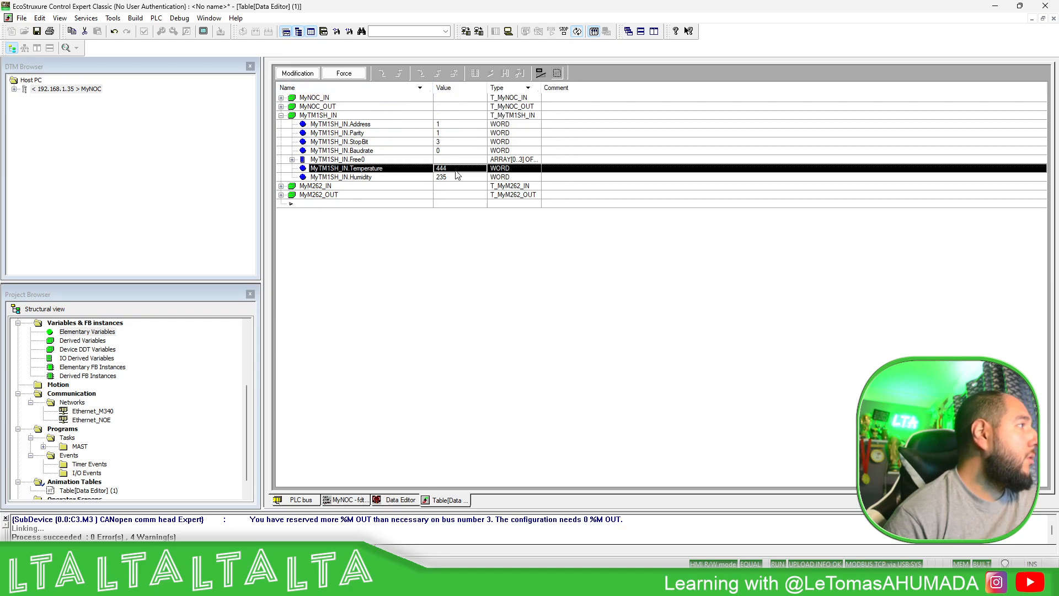
pyautogui.click(292, 159)
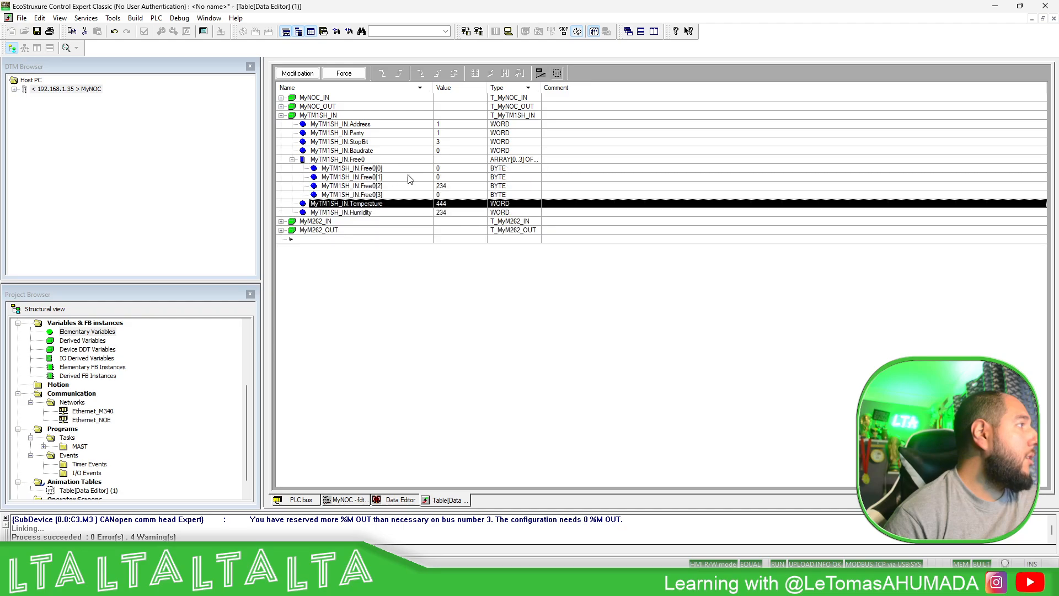
pyautogui.click(455, 212)
pyautogui.click(391, 198)
pyautogui.click(391, 203)
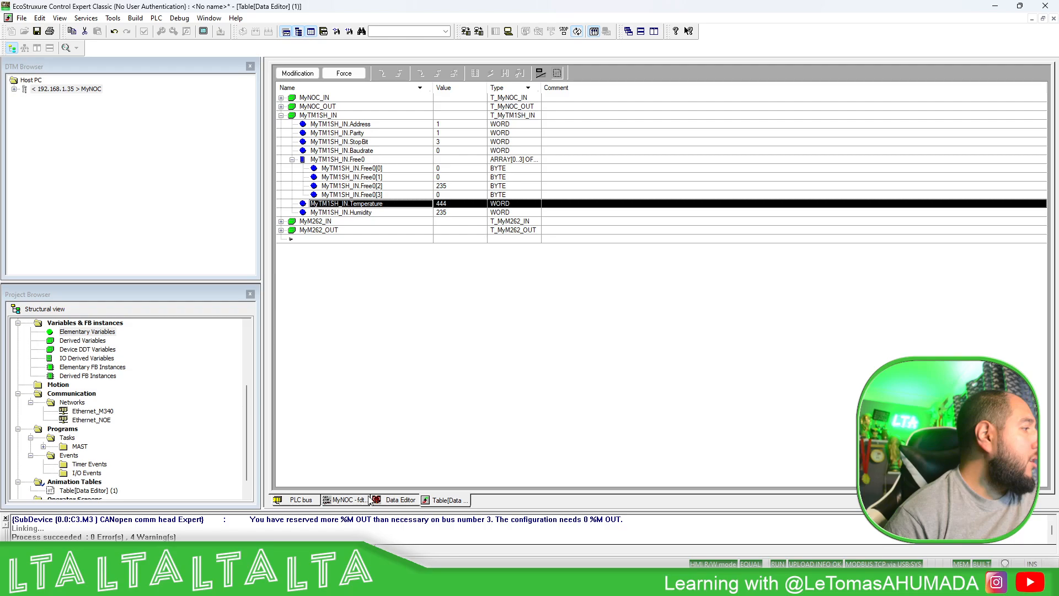
# - Set the RD Address of the MyTM1SH request in the MyNOC configuration to 0, apply it and confirm the online modification
pyautogui.click(397, 501)
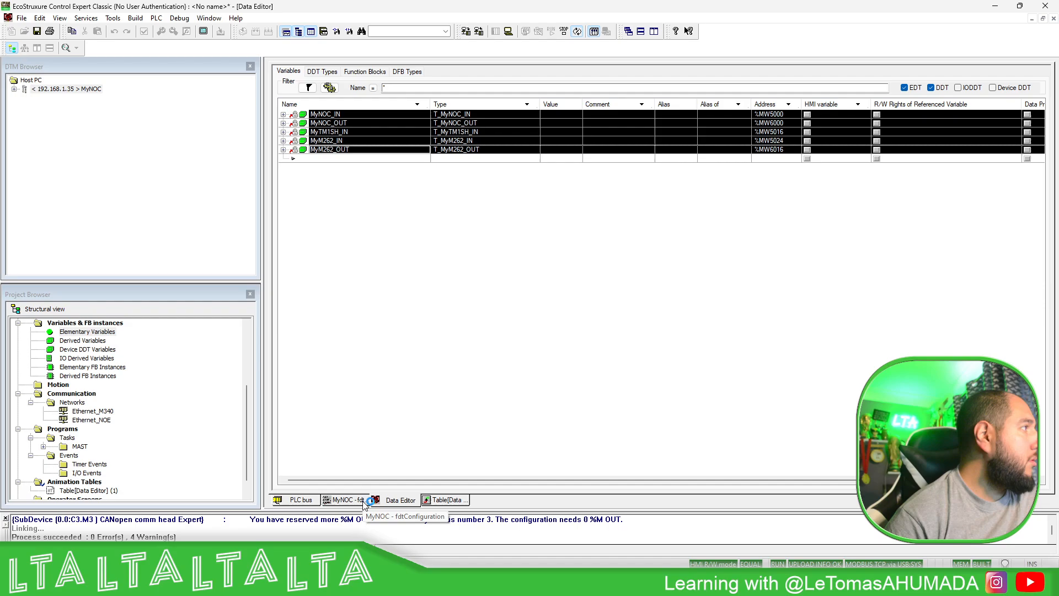
pyautogui.click(363, 504)
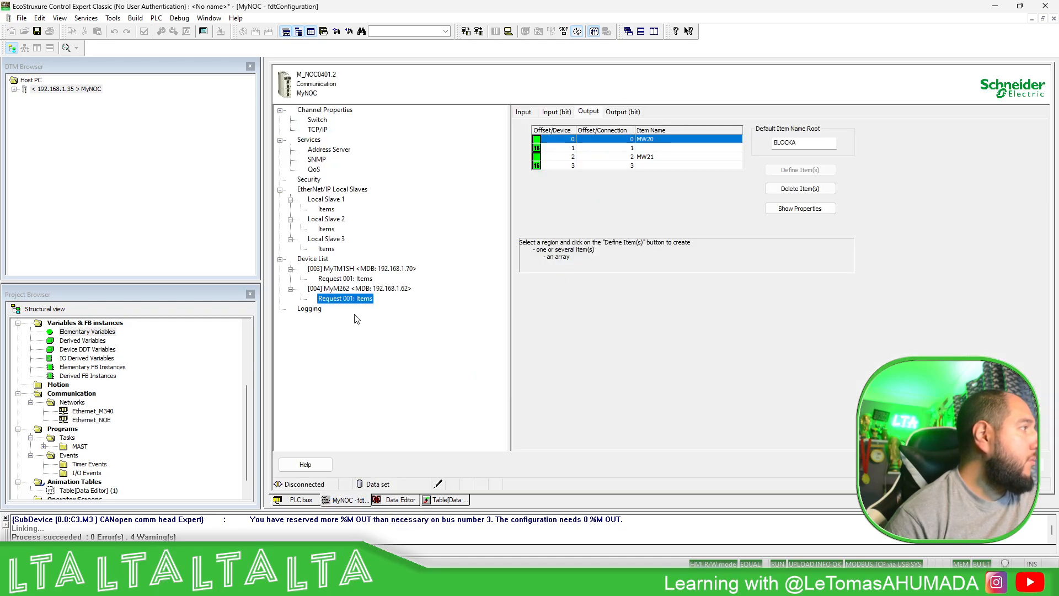
pyautogui.click(380, 269)
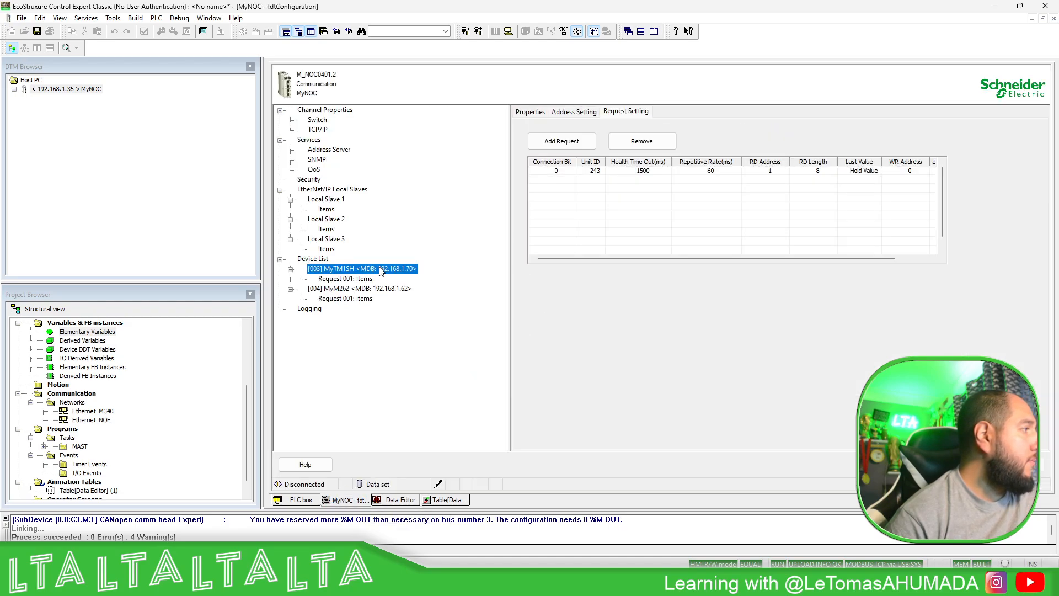
pyautogui.doubleClick(380, 269)
pyautogui.click(778, 171)
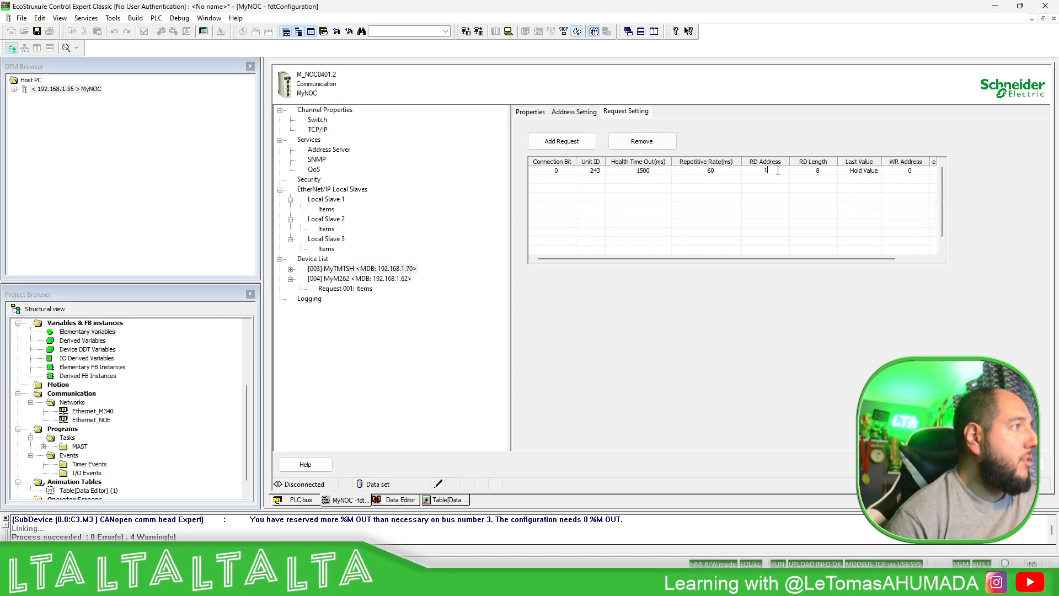
pyautogui.press('BackSpace')
pyautogui.write('0')
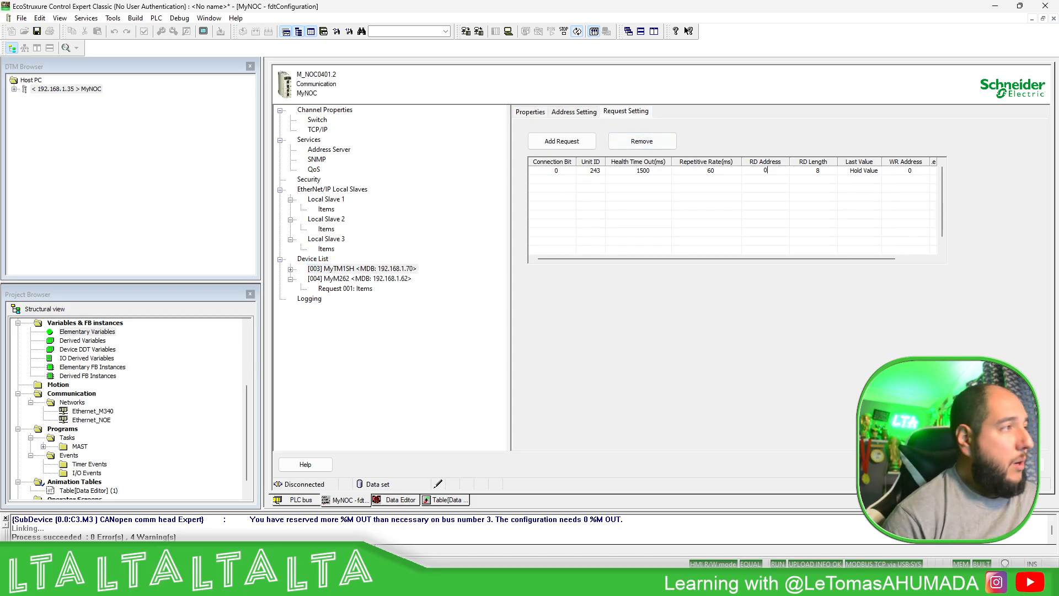
pyautogui.press('Tab')
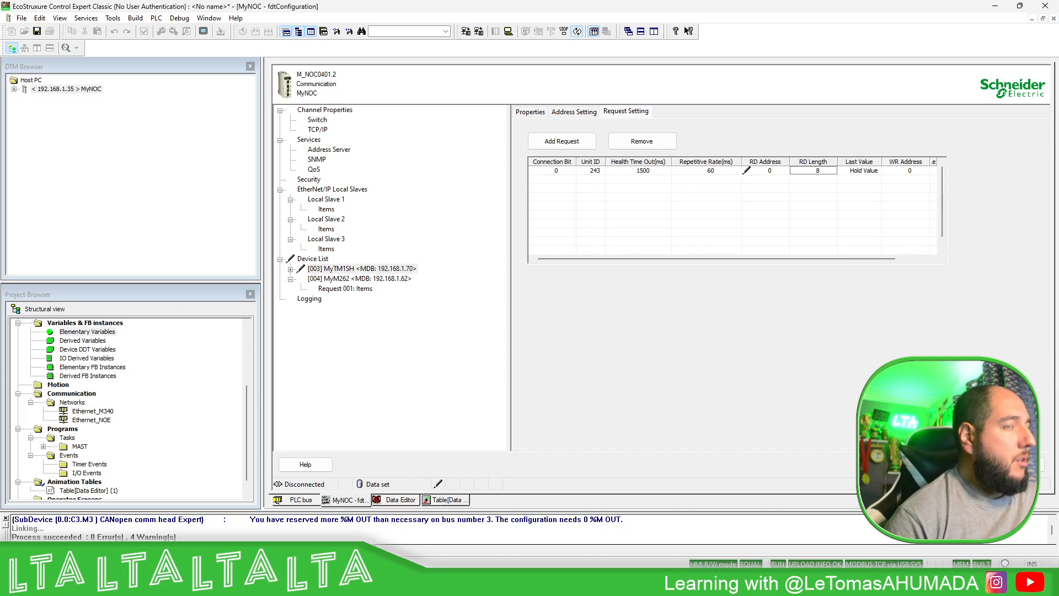
pyautogui.click(1017, 464)
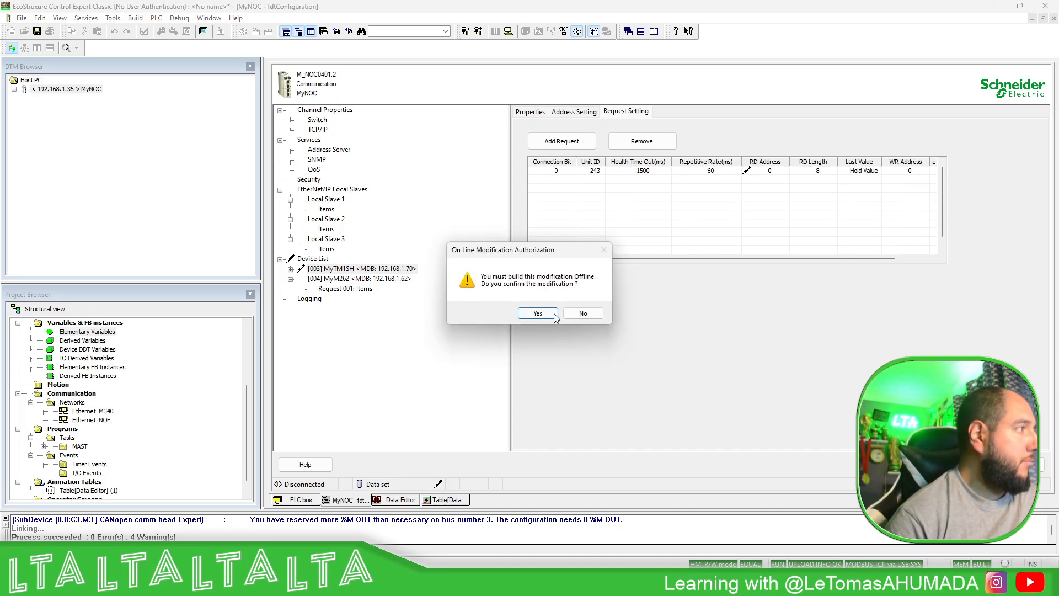
pyautogui.click(553, 314)
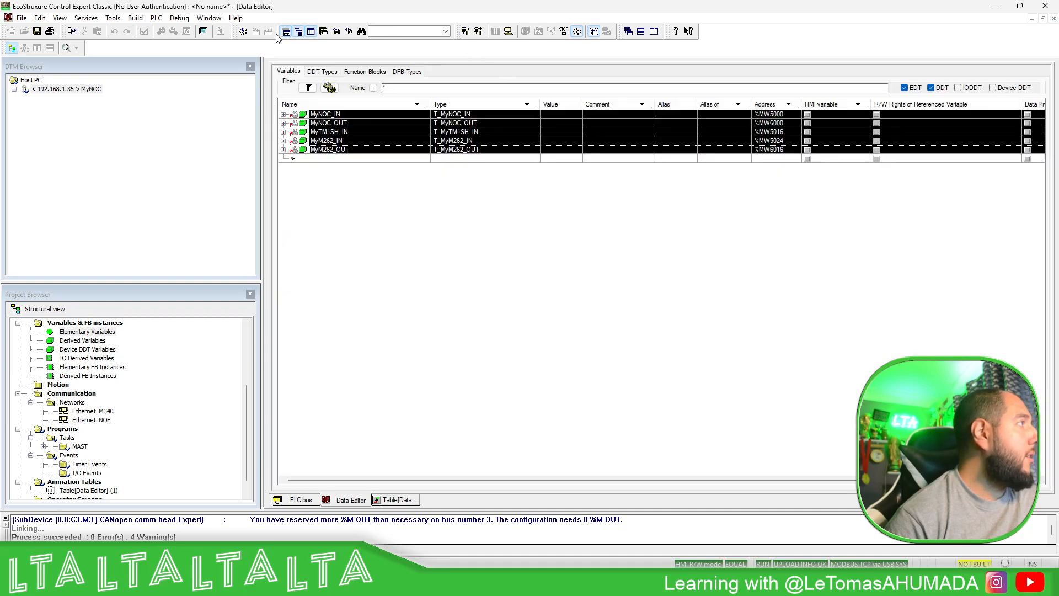
# - Disconnect from the PLC and rebuild the whole project
pyautogui.click(508, 31)
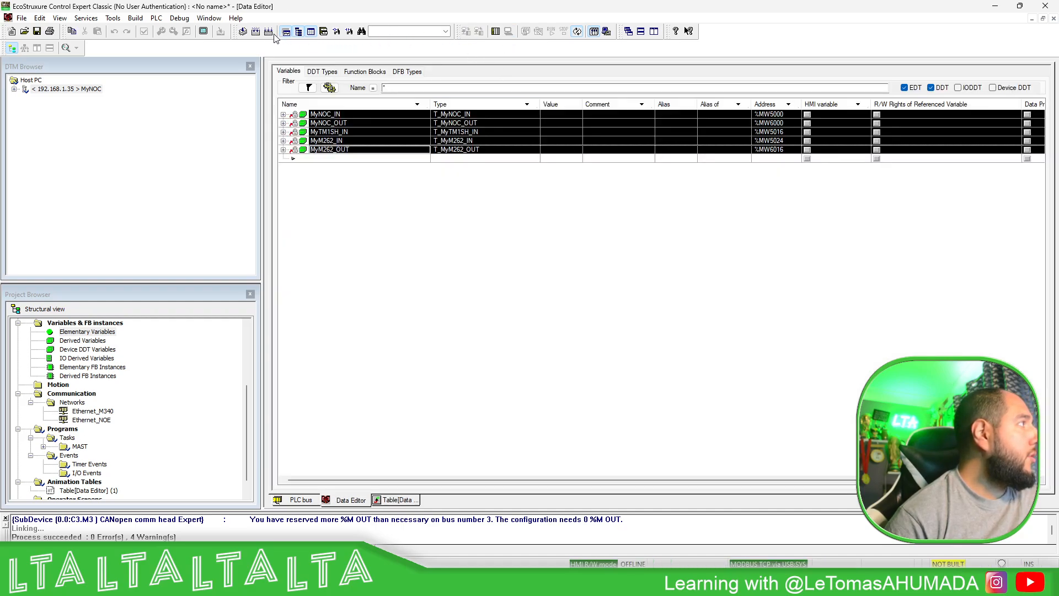
pyautogui.click(268, 33)
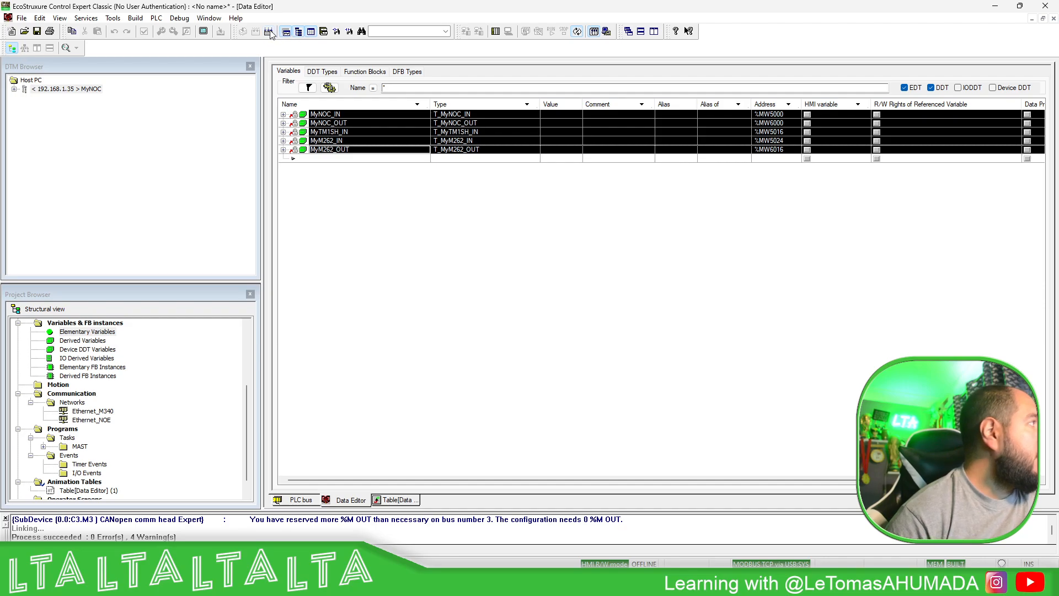
pyautogui.click(270, 32)
pyautogui.click(562, 310)
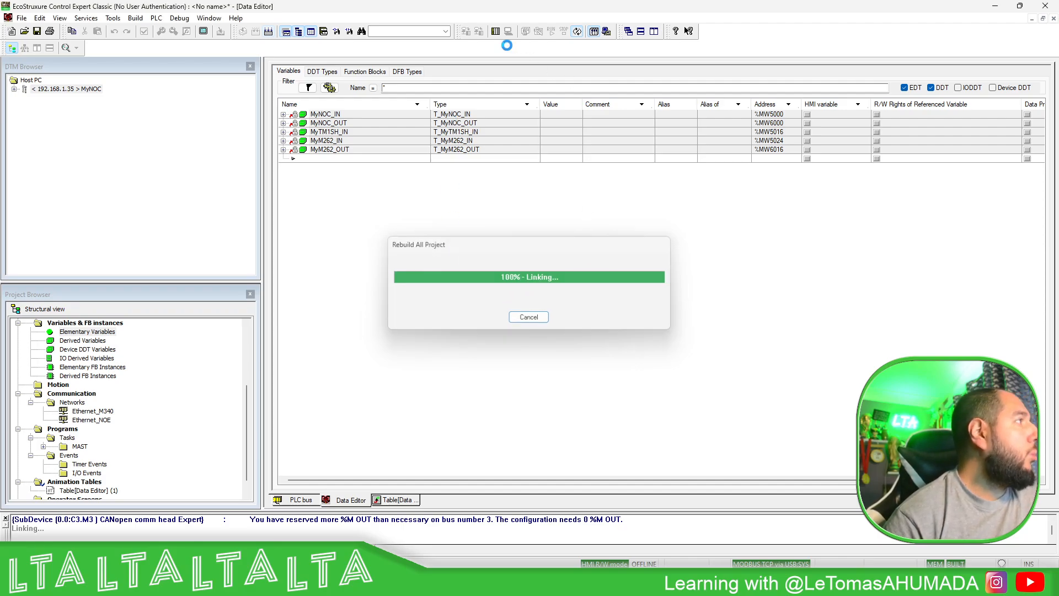
# - Reconnect to the PLC, entering the PLC application password
pyautogui.click(495, 31)
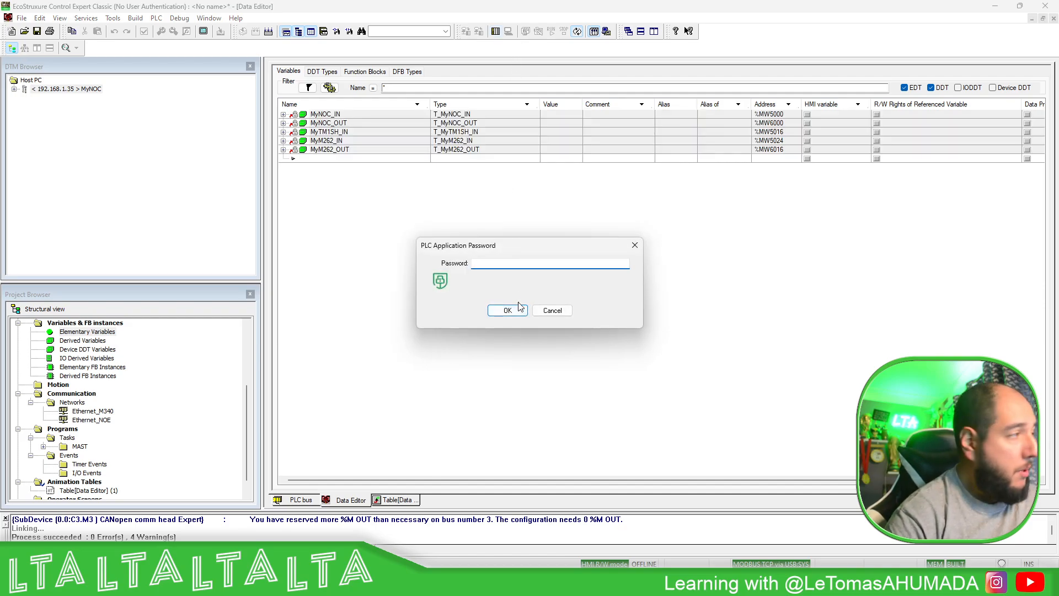
pyautogui.write('*******')
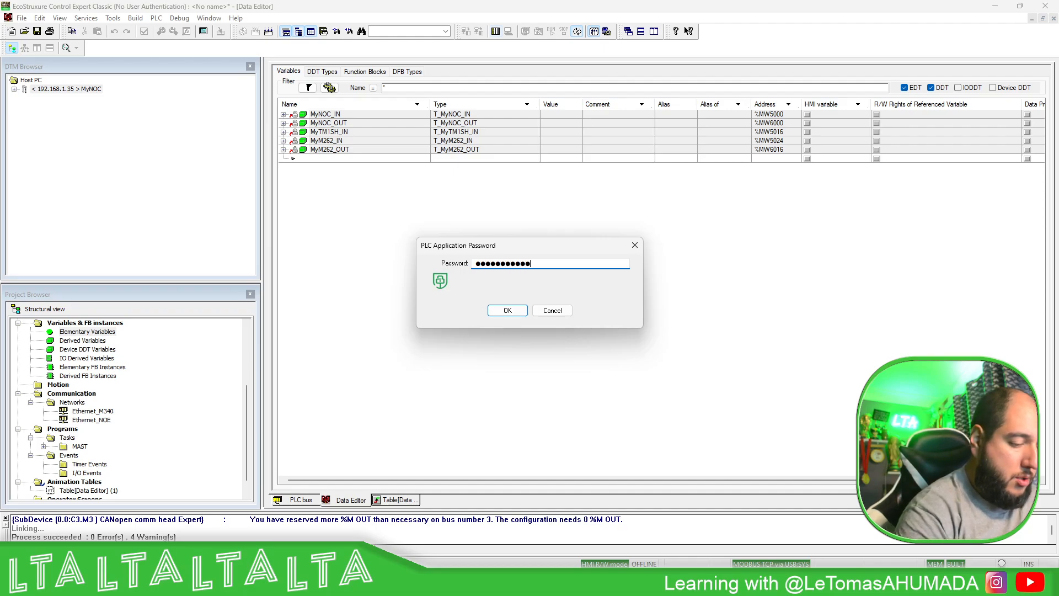
pyautogui.write('********')
pyautogui.press('Return')
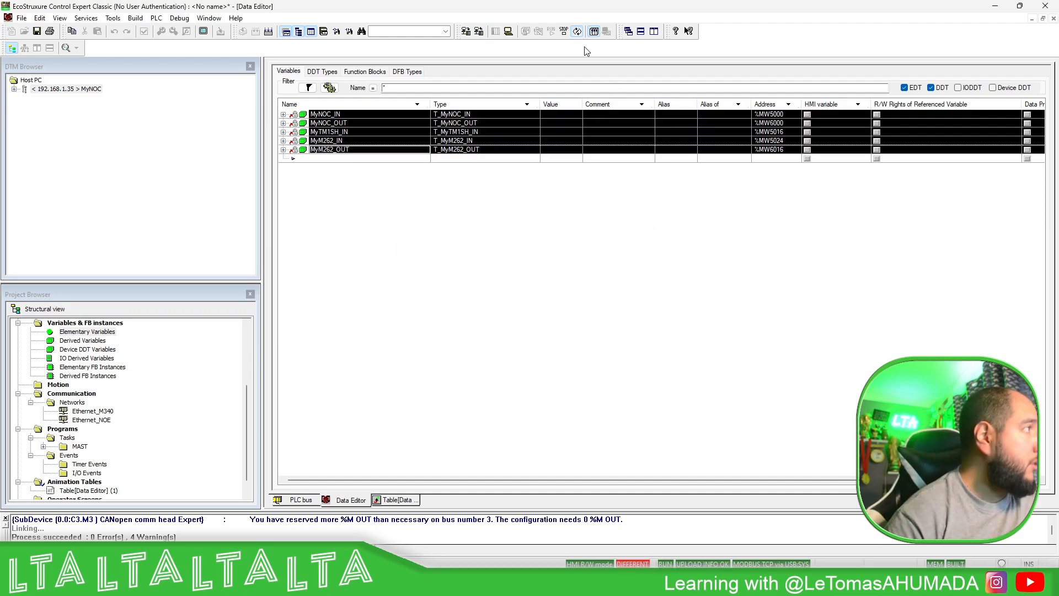
# - Transfer the rebuilt project to the PLC with PLC Run after Transfer enabled, confirming the stop and the run
pyautogui.click(467, 32)
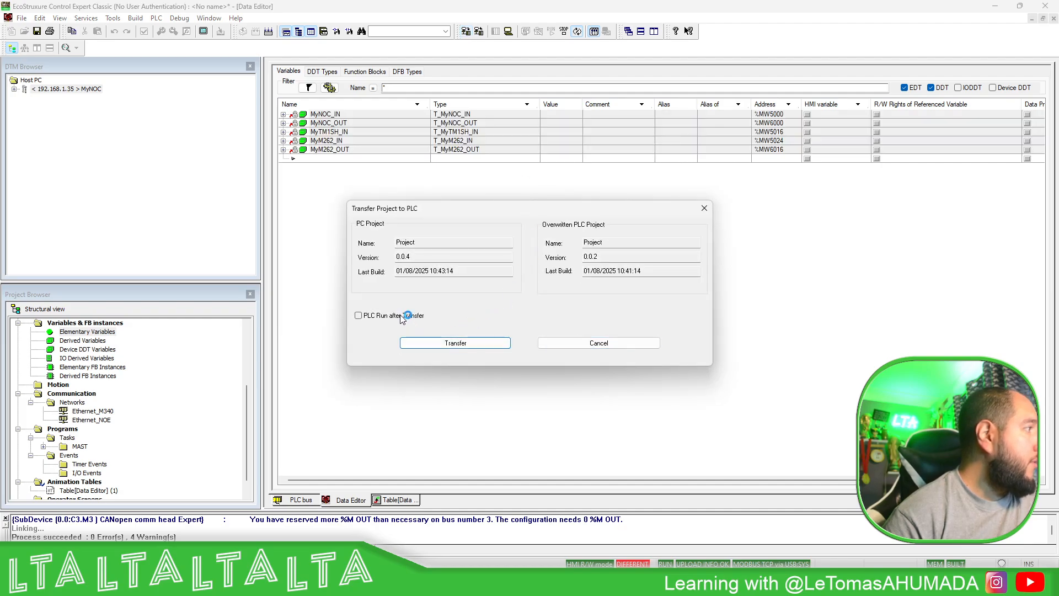
pyautogui.click(408, 314)
pyautogui.click(440, 344)
pyautogui.click(531, 325)
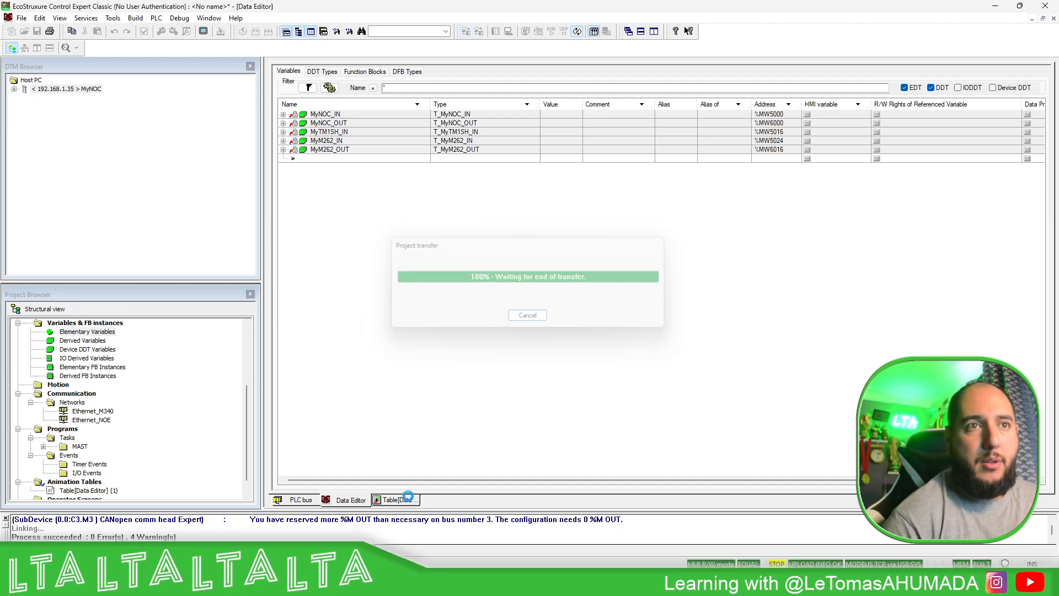
pyautogui.click(533, 325)
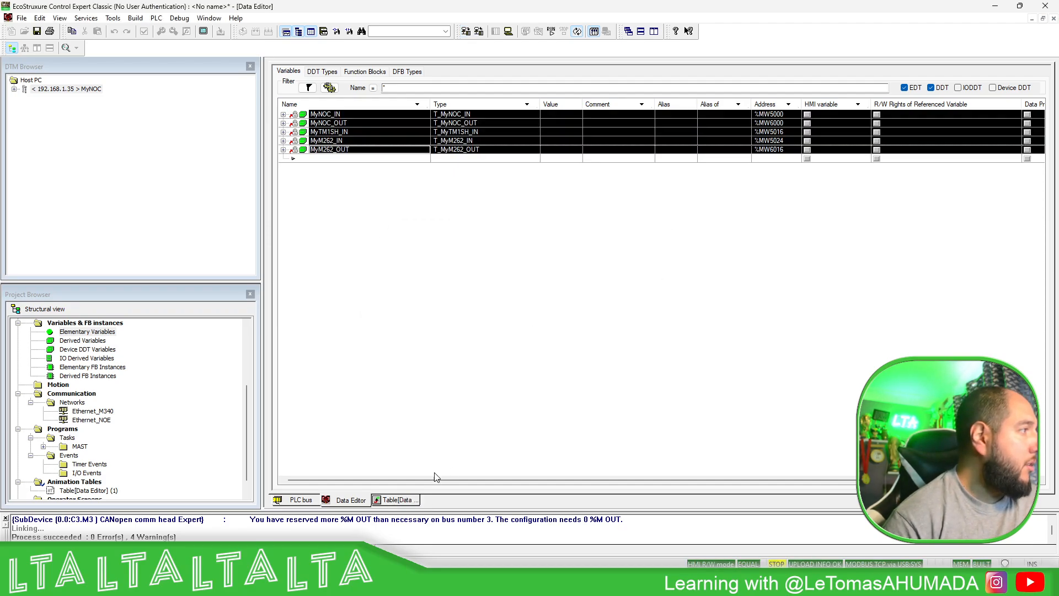
# - Examine the live MyTM1SH_IN Temperature and Humidity values in the animation table, along with the MyM262_IN and MyM262_OUT words
pyautogui.click(415, 504)
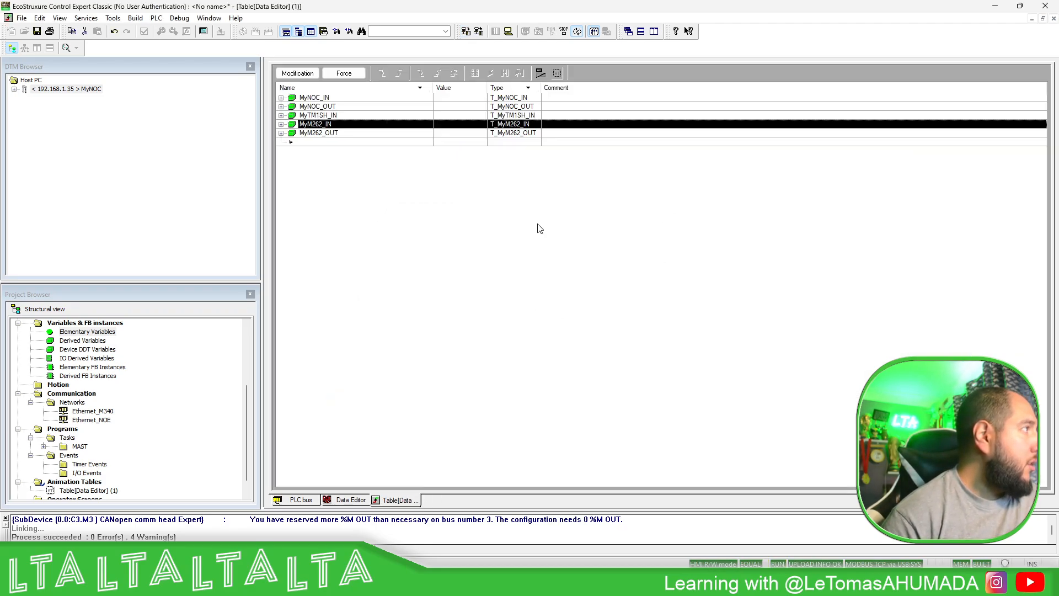
pyautogui.click(281, 115)
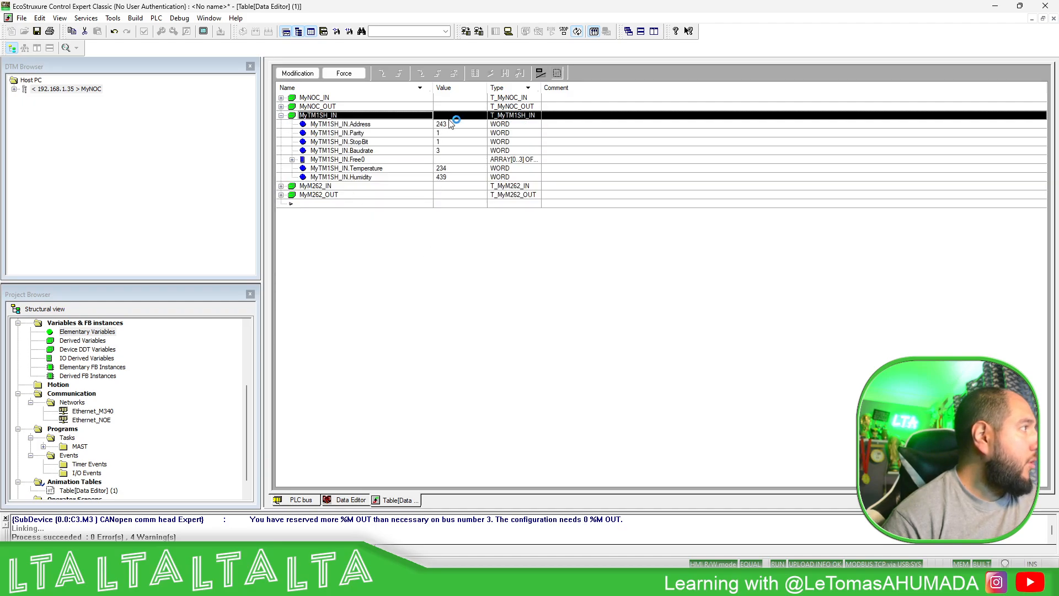
pyautogui.click(447, 168)
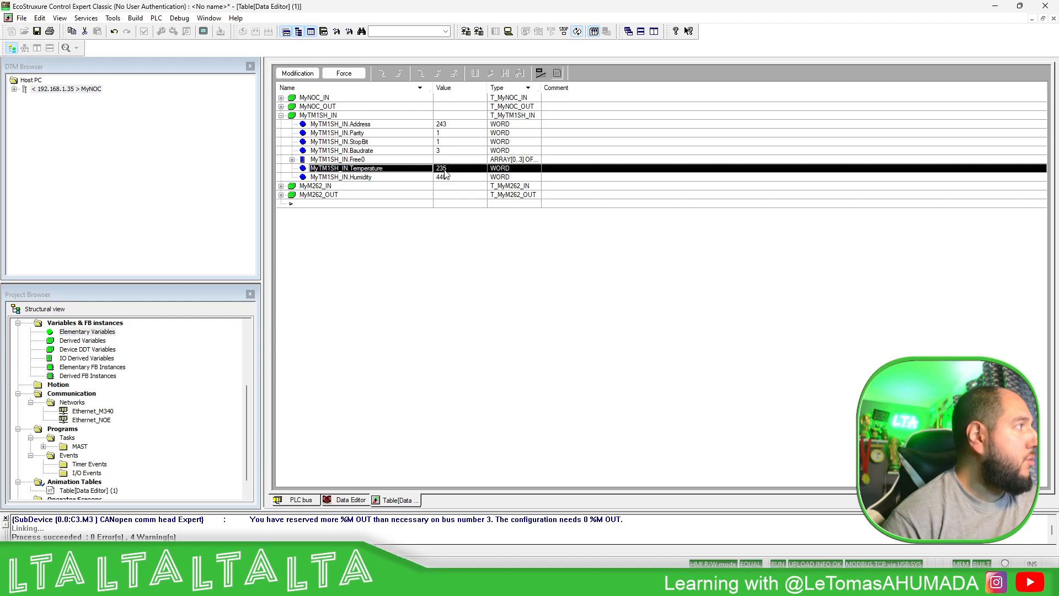
pyautogui.click(433, 178)
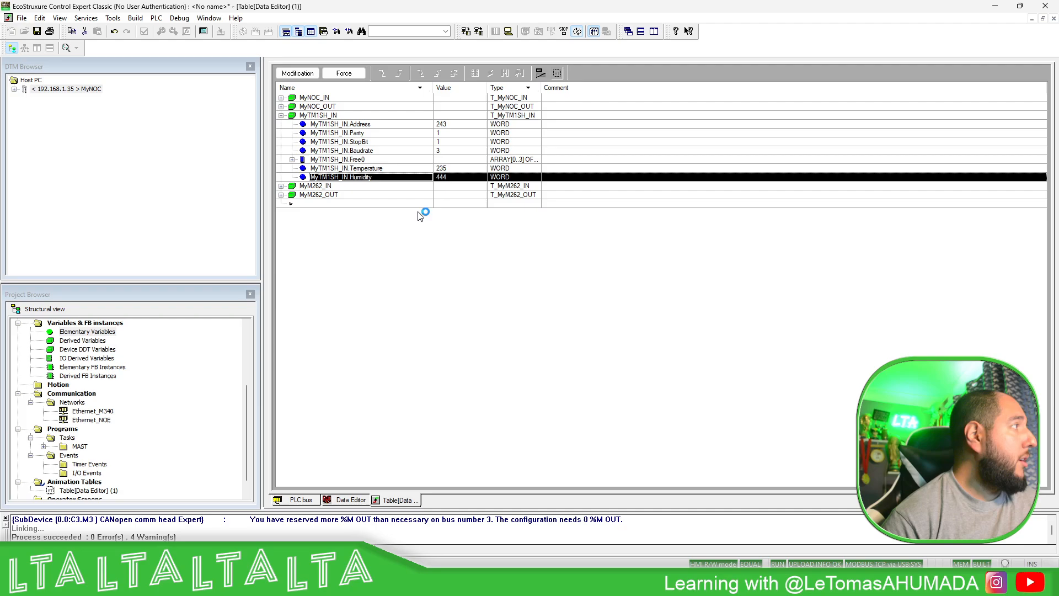
pyautogui.click(281, 186)
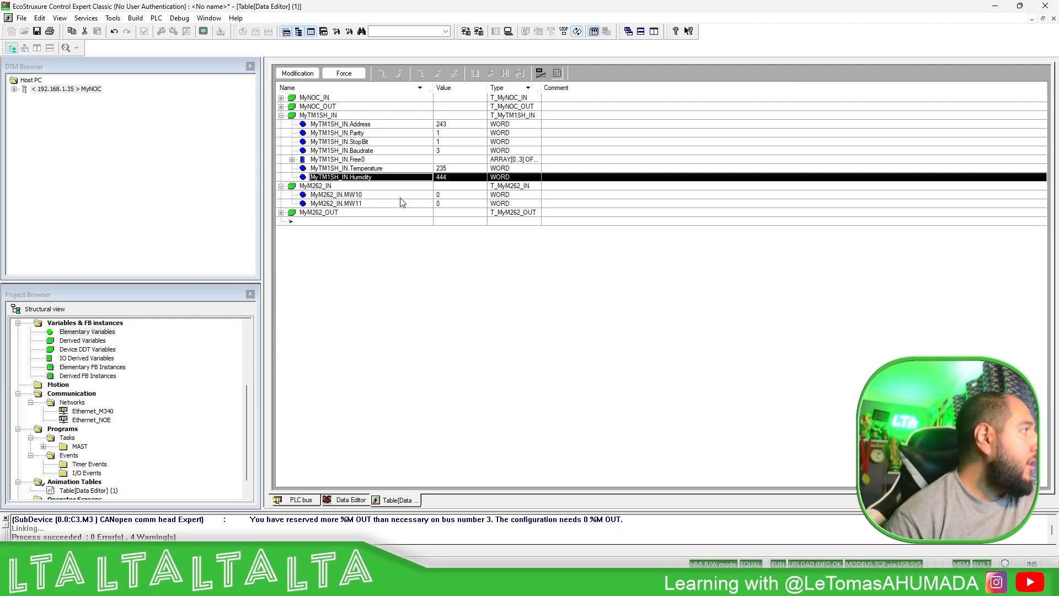
pyautogui.click(282, 213)
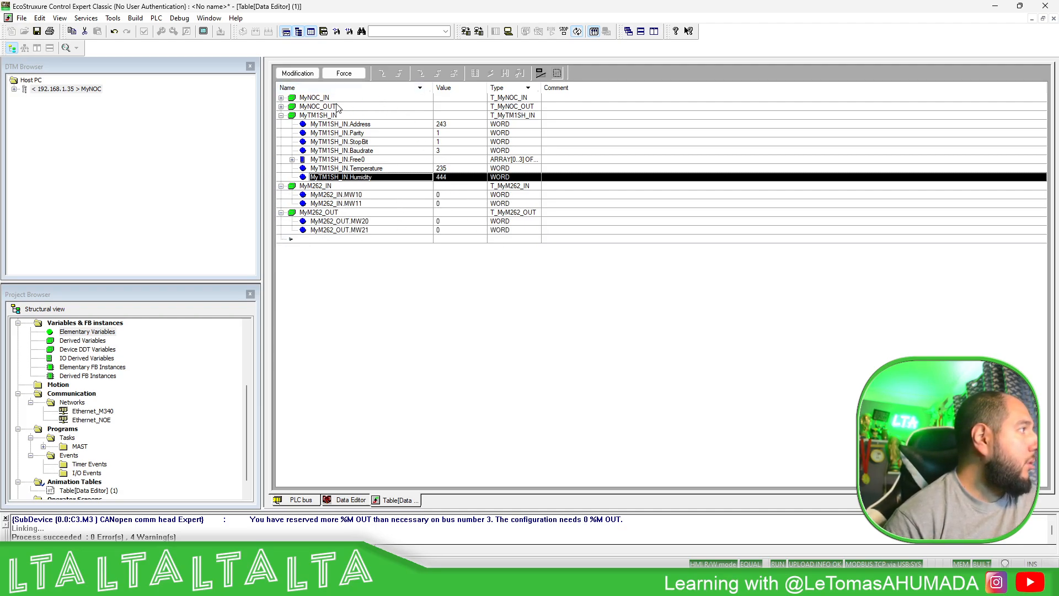
# - Expand the MyNOC_IN HEALTH_BITS_IN array and display HEALTH_BITS_IN[0] in binary format
pyautogui.click(282, 98)
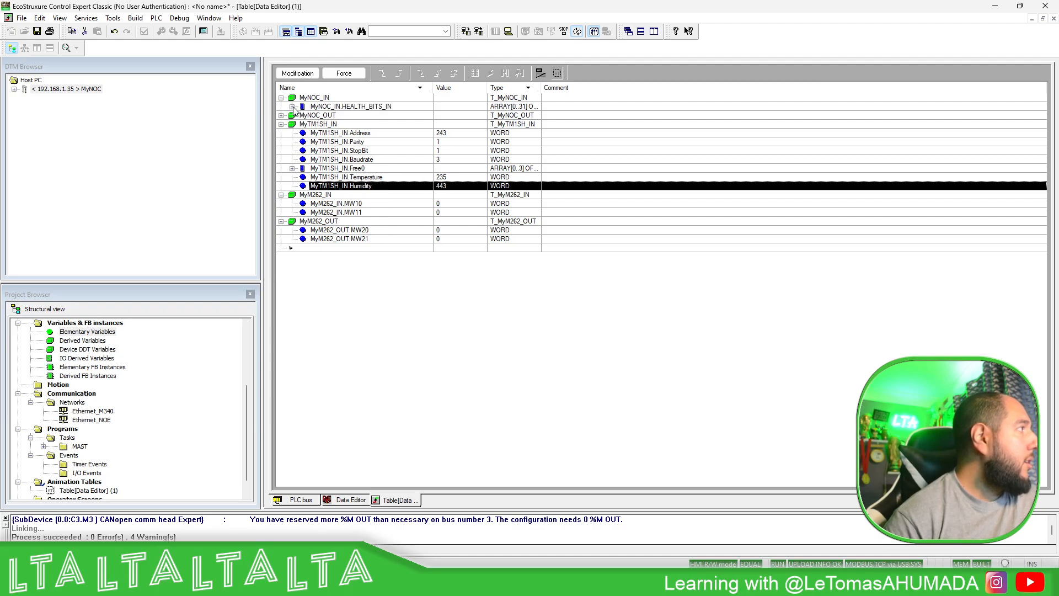
pyautogui.click(292, 107)
pyautogui.click(405, 142)
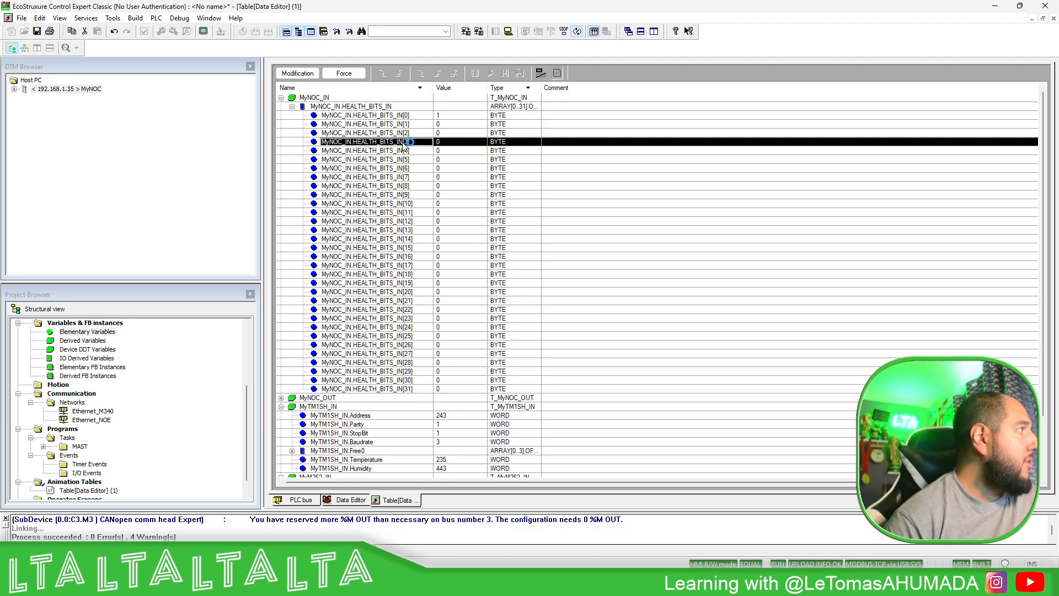
pyautogui.click(463, 115)
pyautogui.rightClick(476, 115)
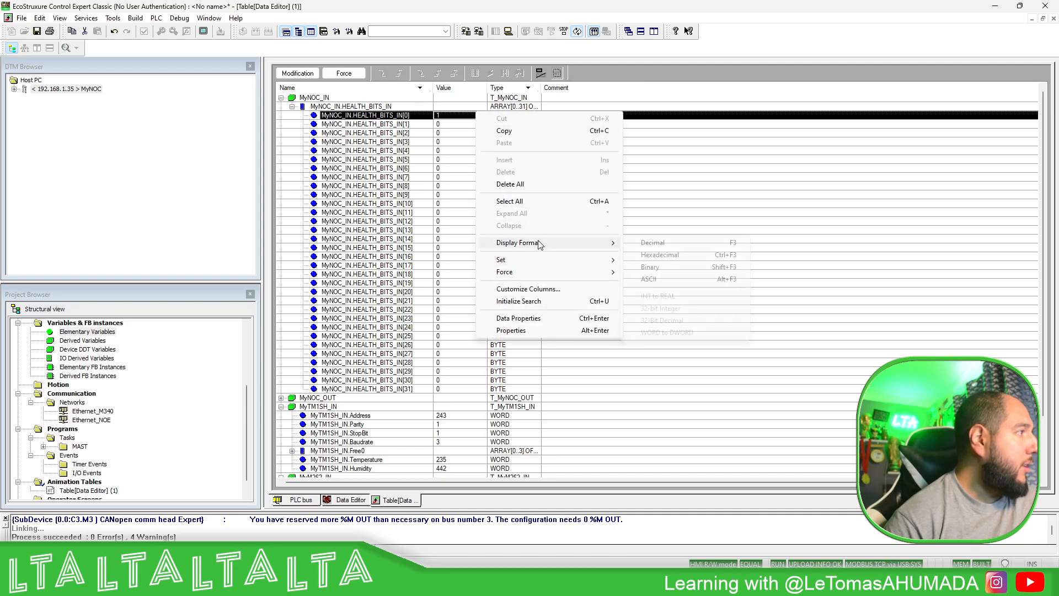
pyautogui.moveTo(538, 242)
pyautogui.click(670, 266)
pyautogui.click(441, 177)
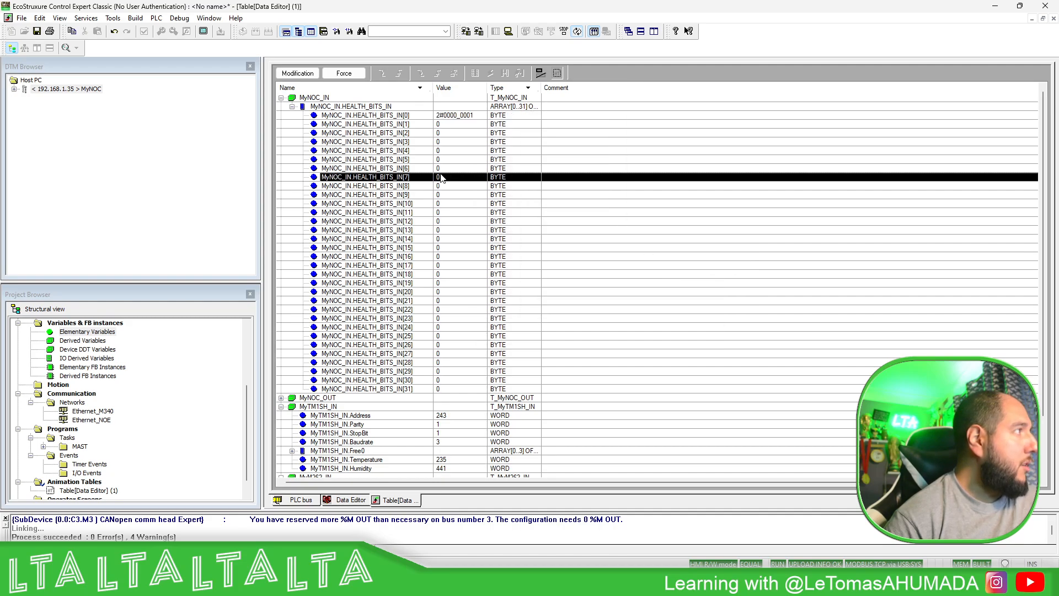
# - Monitor the HEALTH_BITS_IN[0] bits alongside the live MyTM1SH_IN and MyM262 values for changes in device communication status
pyautogui.click(473, 115)
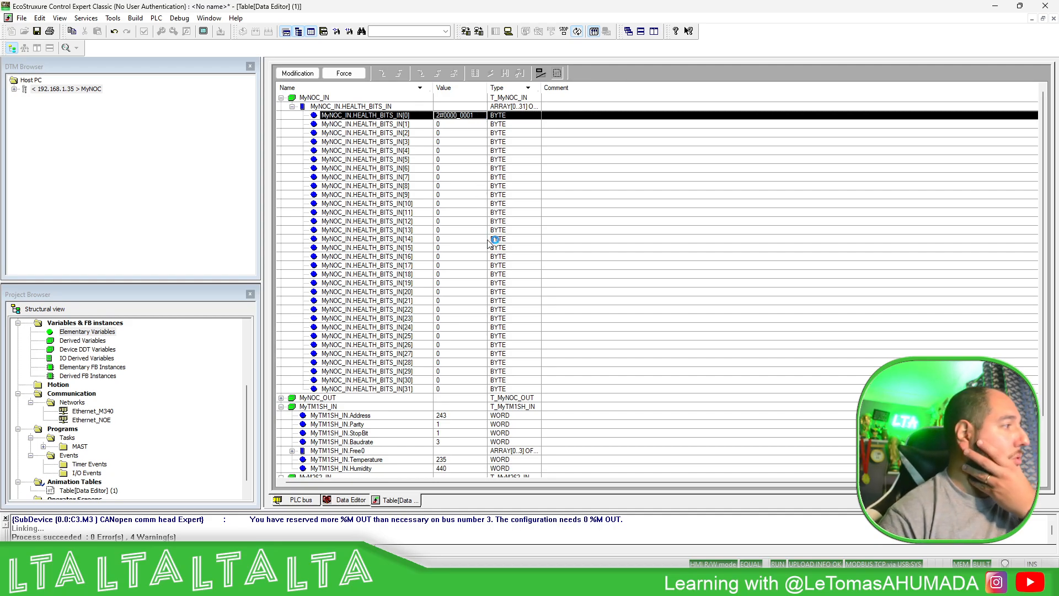
pyautogui.scroll(-1, 513, 253)
pyautogui.scroll(-1, 607, 279)
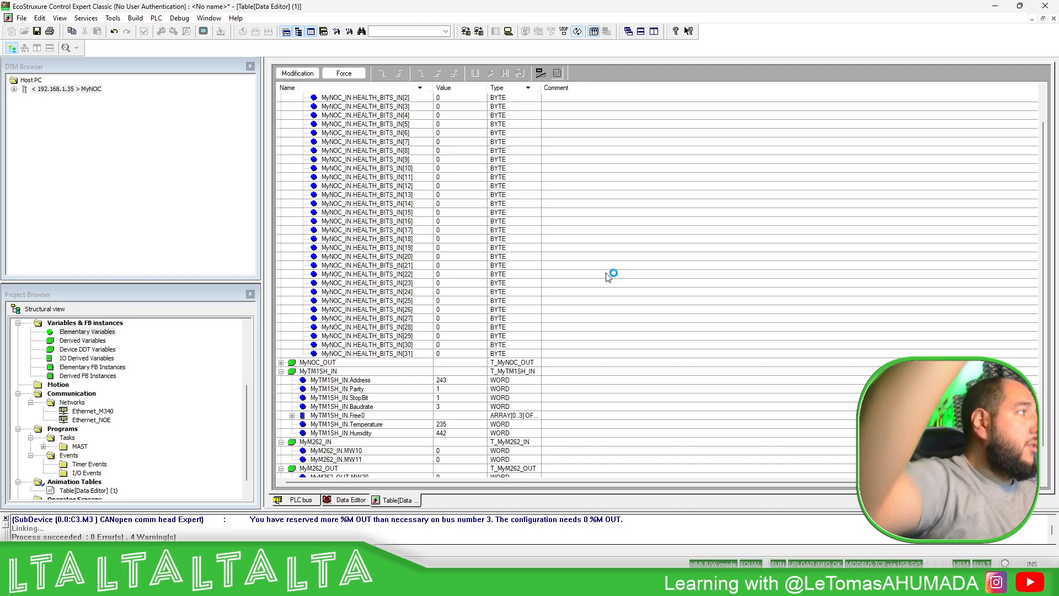
pyautogui.scroll(2, 599, 279)
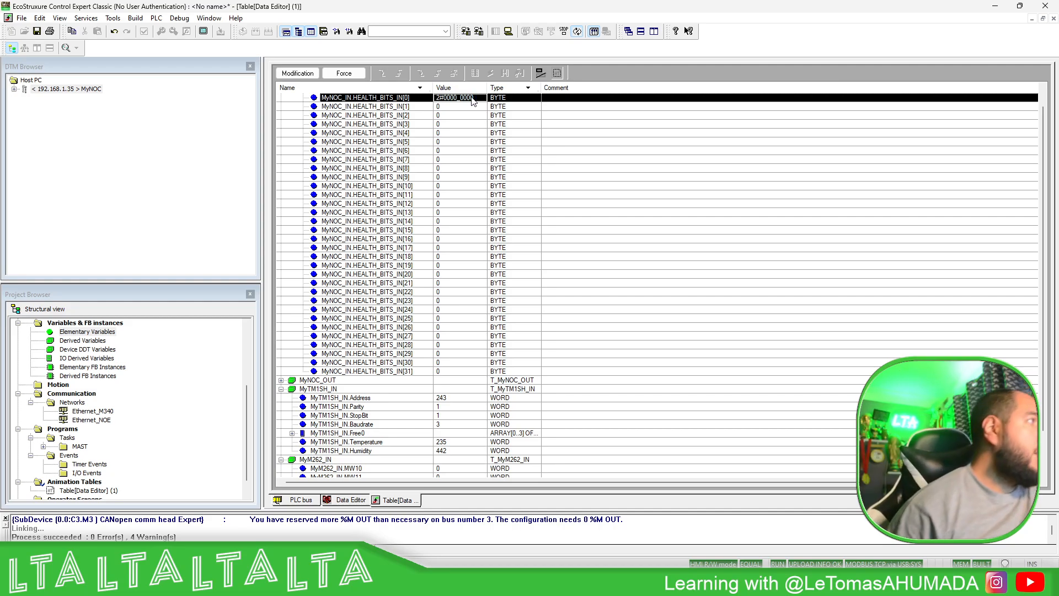
pyautogui.click(481, 116)
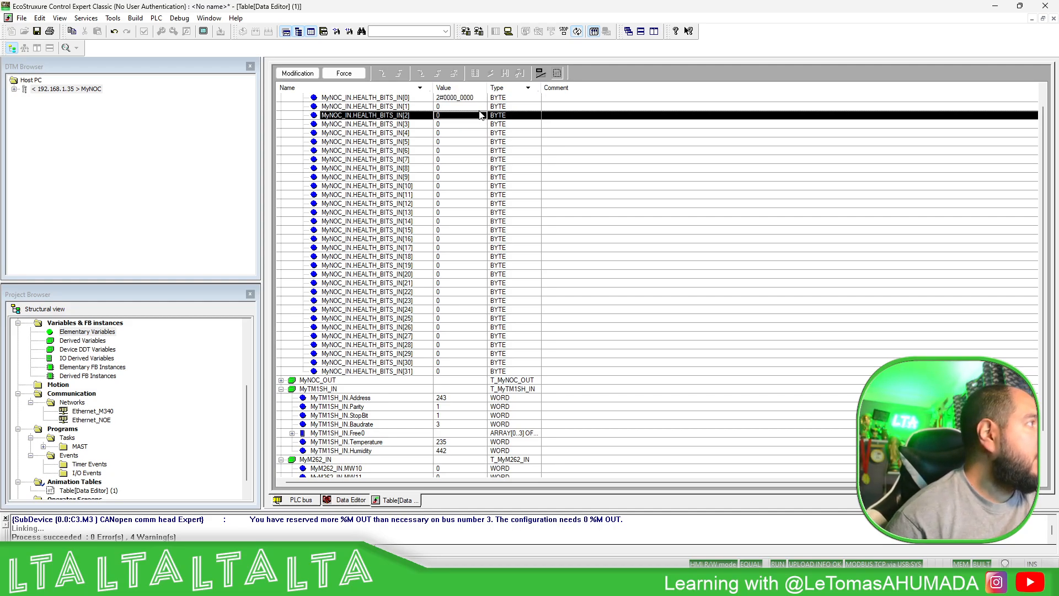
pyautogui.scroll(1, 490, 137)
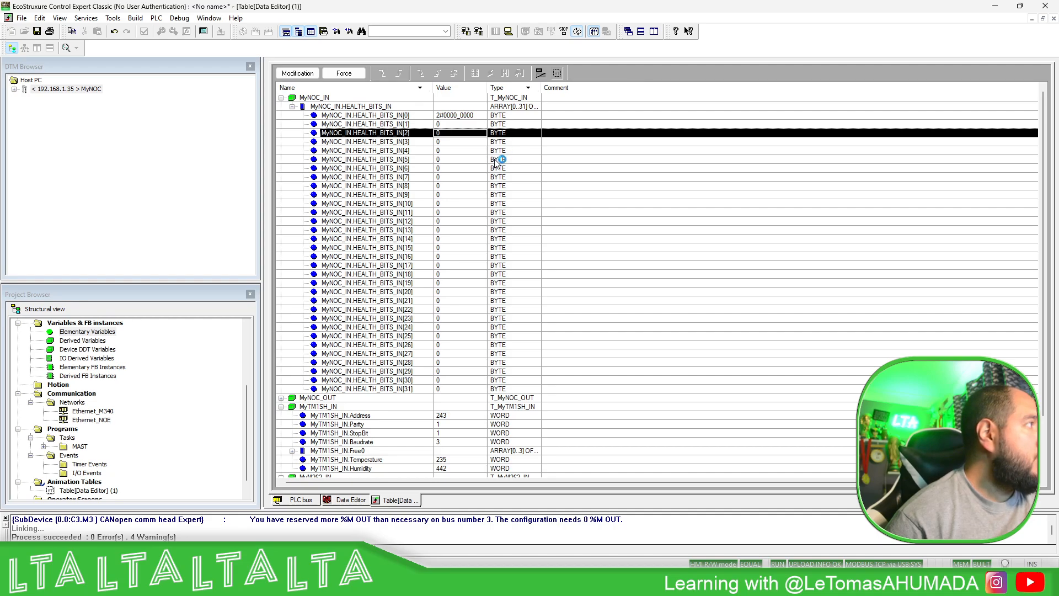
pyautogui.click(495, 160)
pyautogui.click(484, 116)
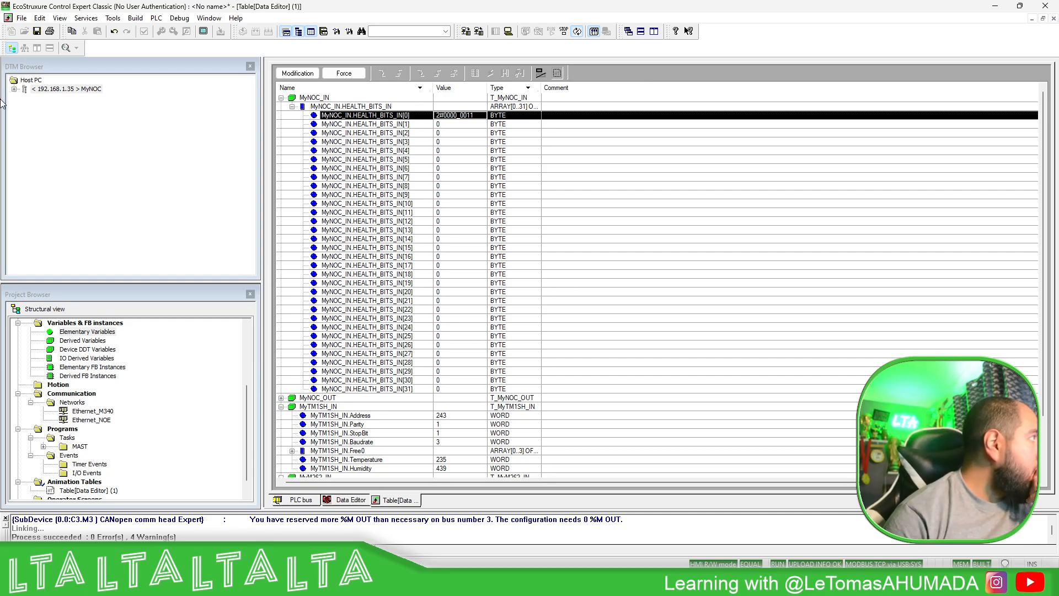
# - Open the MyNOC configuration and check the connection bit in the request settings of MyTM1SH and MyM262
pyautogui.doubleClick(41, 90)
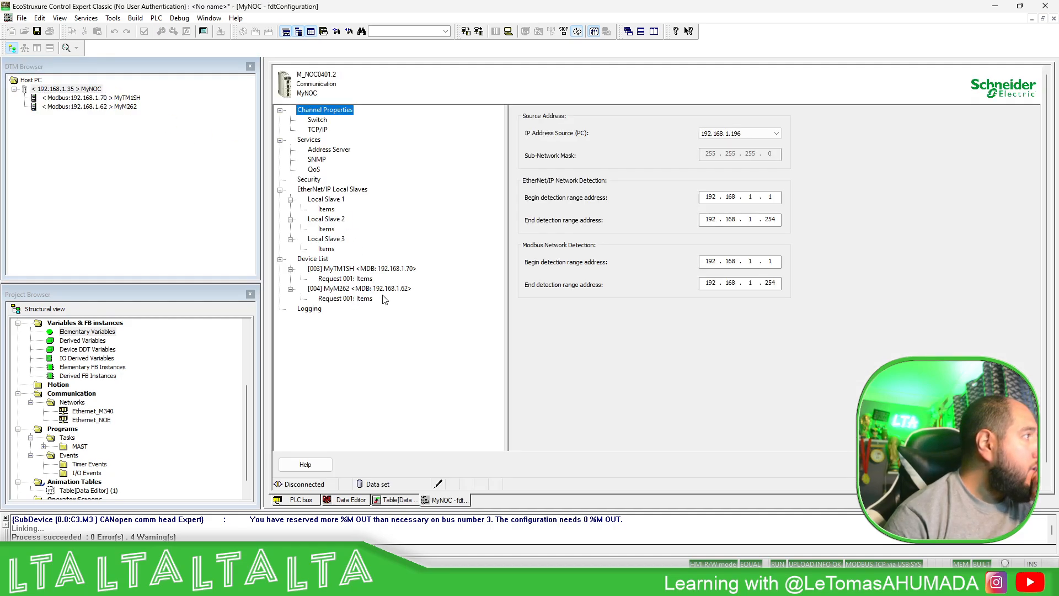
pyautogui.click(348, 269)
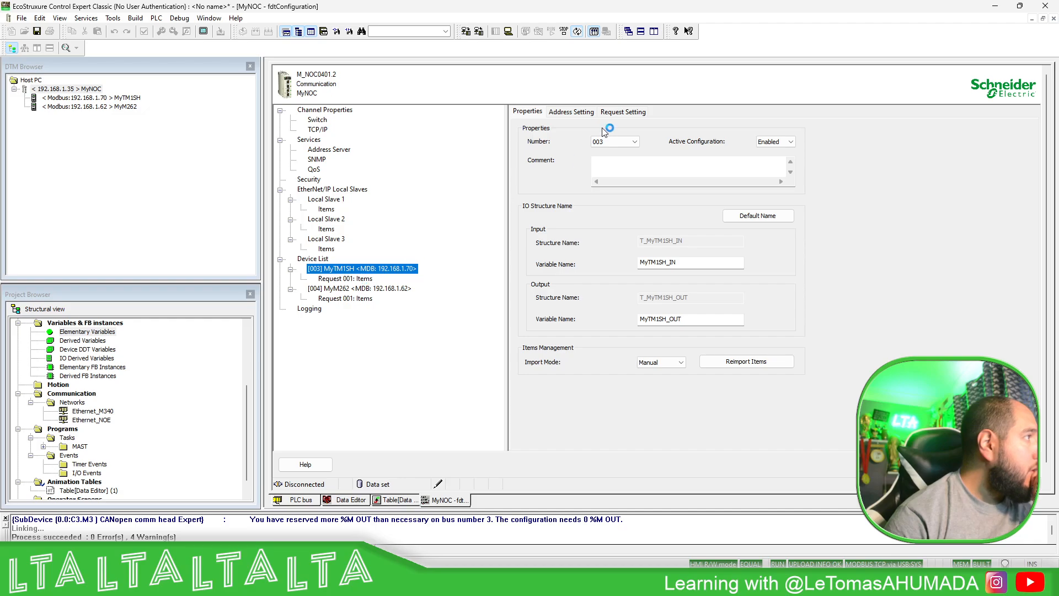
pyautogui.click(624, 111)
pyautogui.click(555, 171)
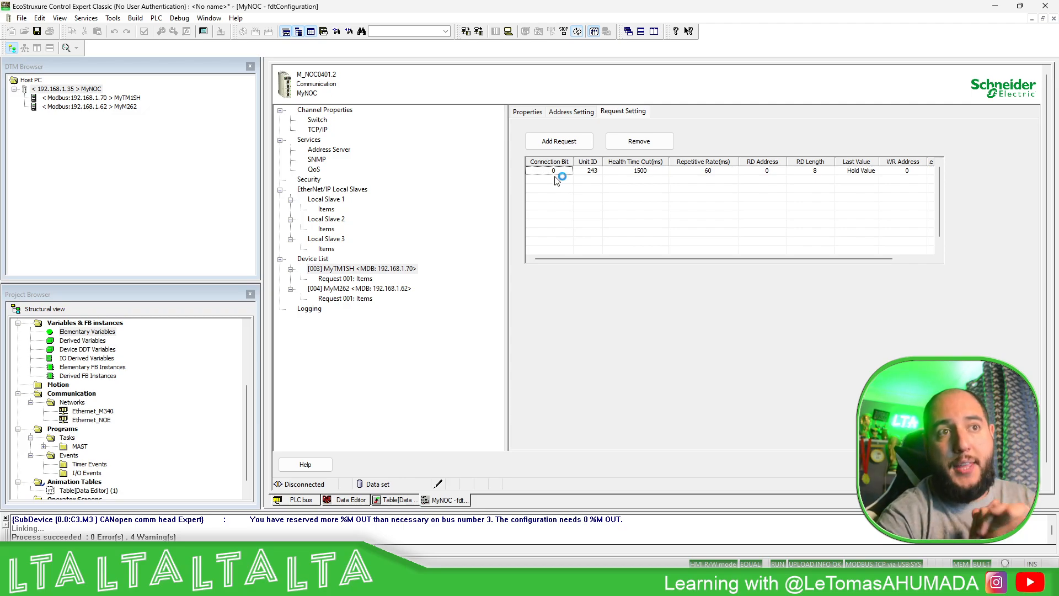
pyautogui.click(385, 290)
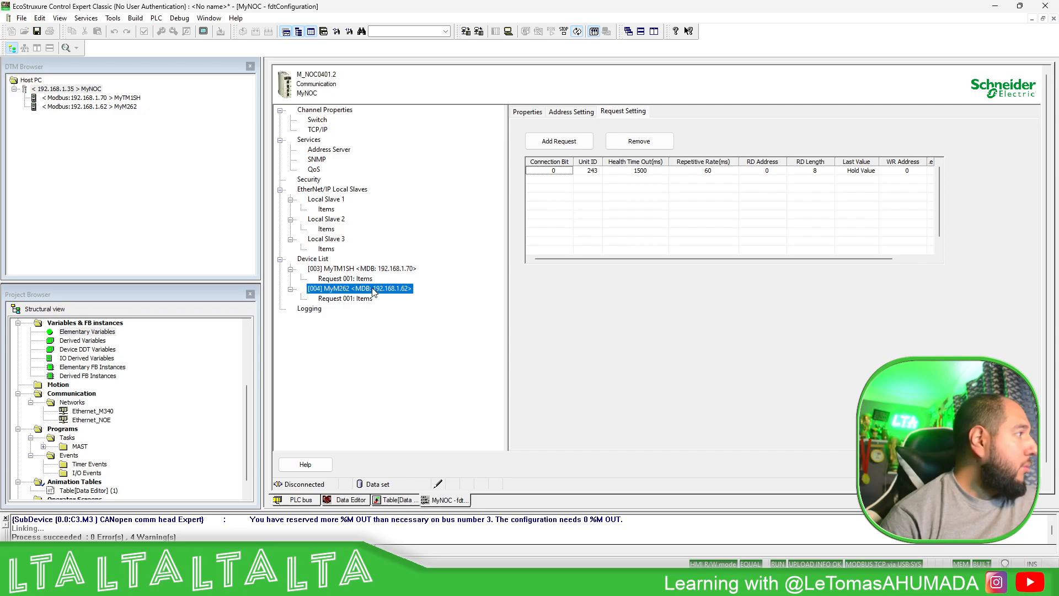
pyautogui.click(615, 113)
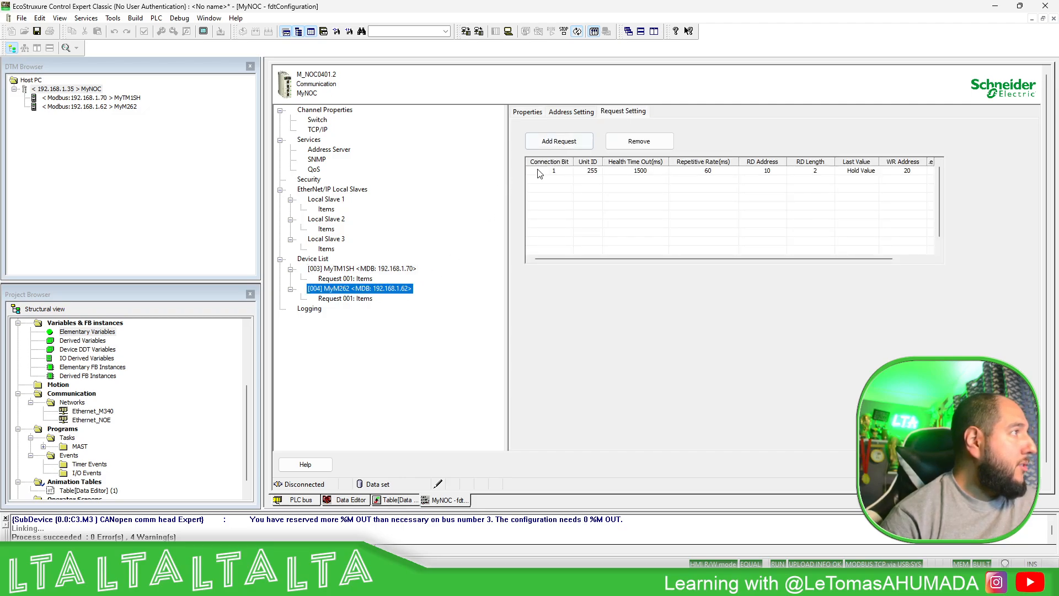
pyautogui.click(552, 170)
pyautogui.click(556, 171)
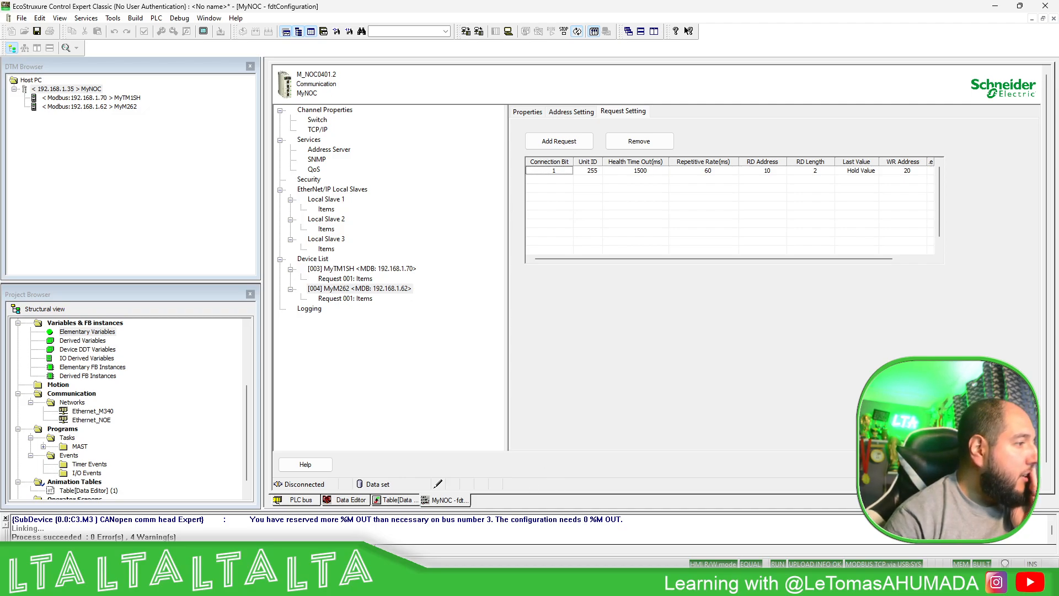
# - Switch to Machine Expert Logic Builder and enlarge its window to show the Watch 1 prepared values beside the Control Expert project
pyautogui.moveTo(750, 583)
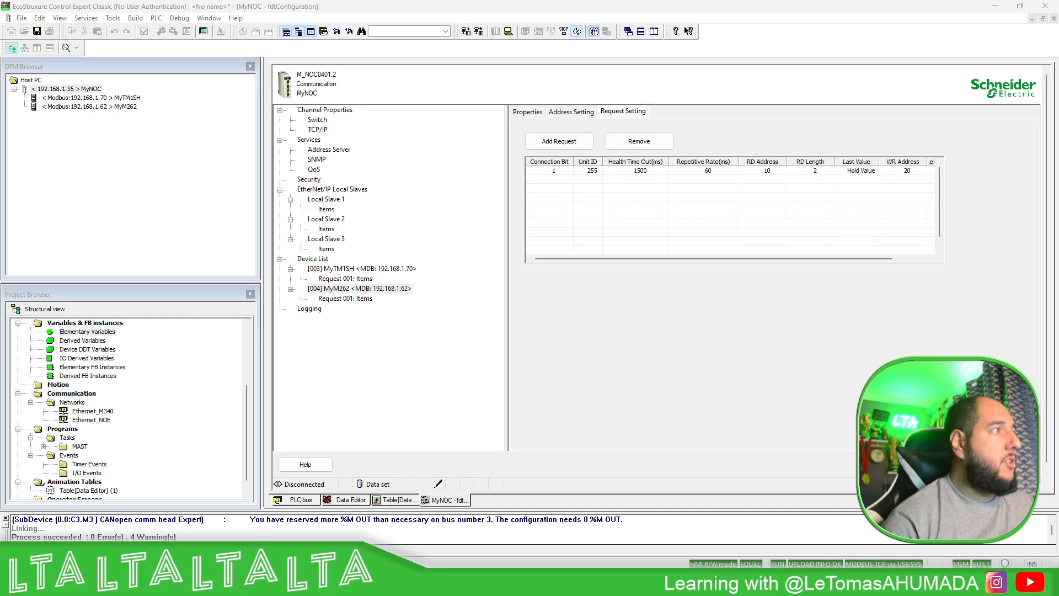
pyautogui.moveTo(1058, 89); pyautogui.dragTo(699, 55)
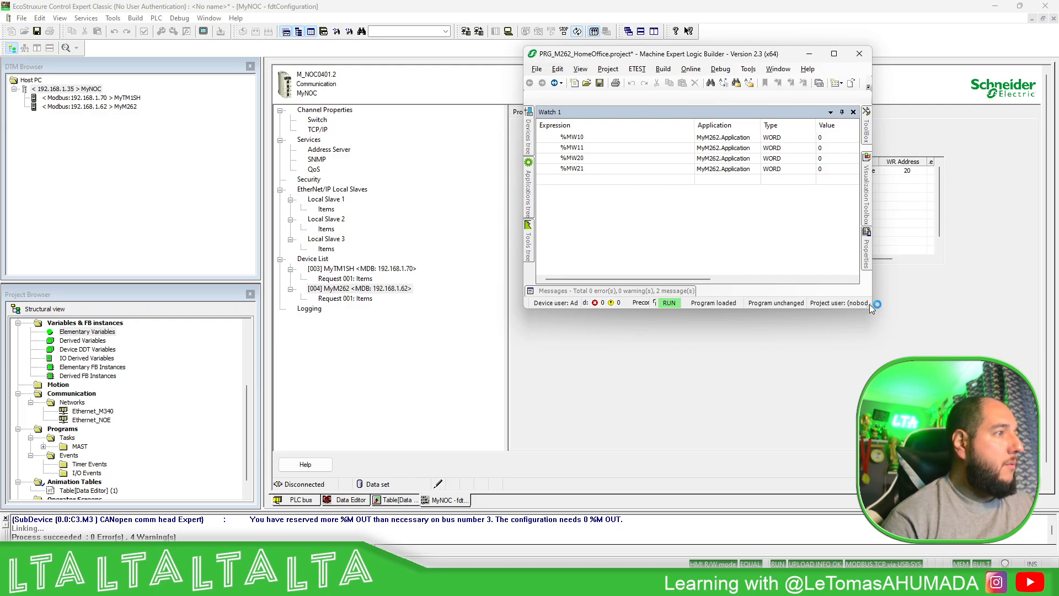
pyautogui.moveTo(870, 307); pyautogui.dragTo(995, 411)
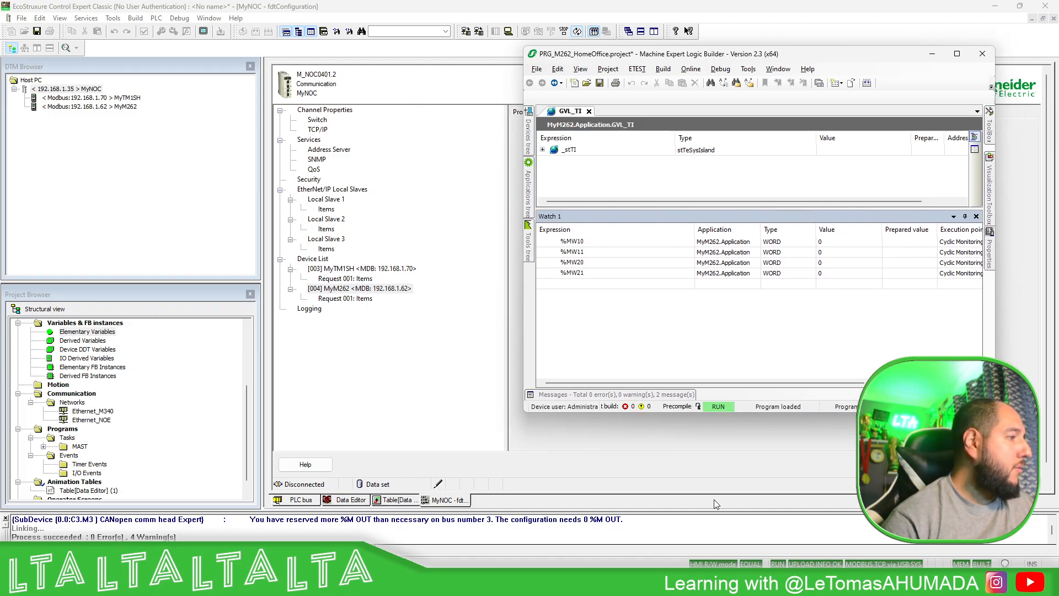
# - Return to the Control Expert animation table and collapse MyNOC_IN to show the MyM262_IN and MyM262_OUT words
pyautogui.click(379, 414)
pyautogui.click(388, 501)
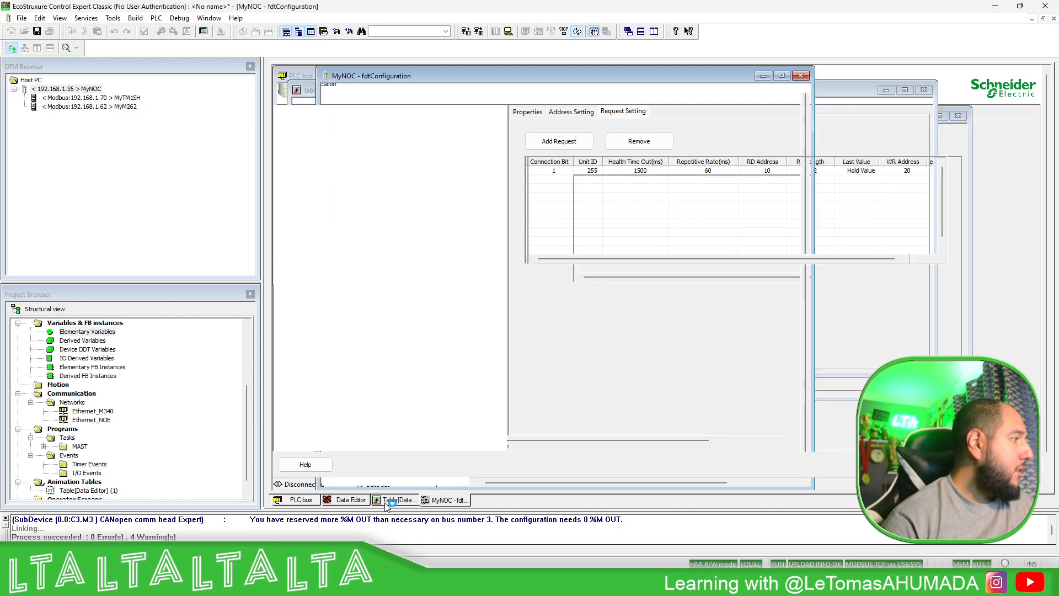
pyautogui.click(282, 106)
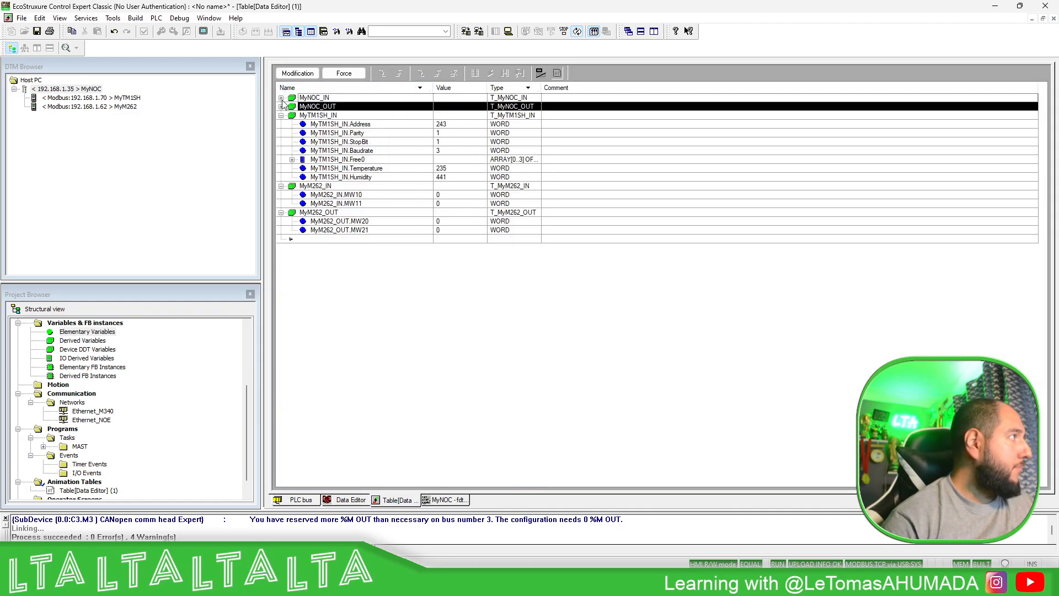
pyautogui.click(401, 202)
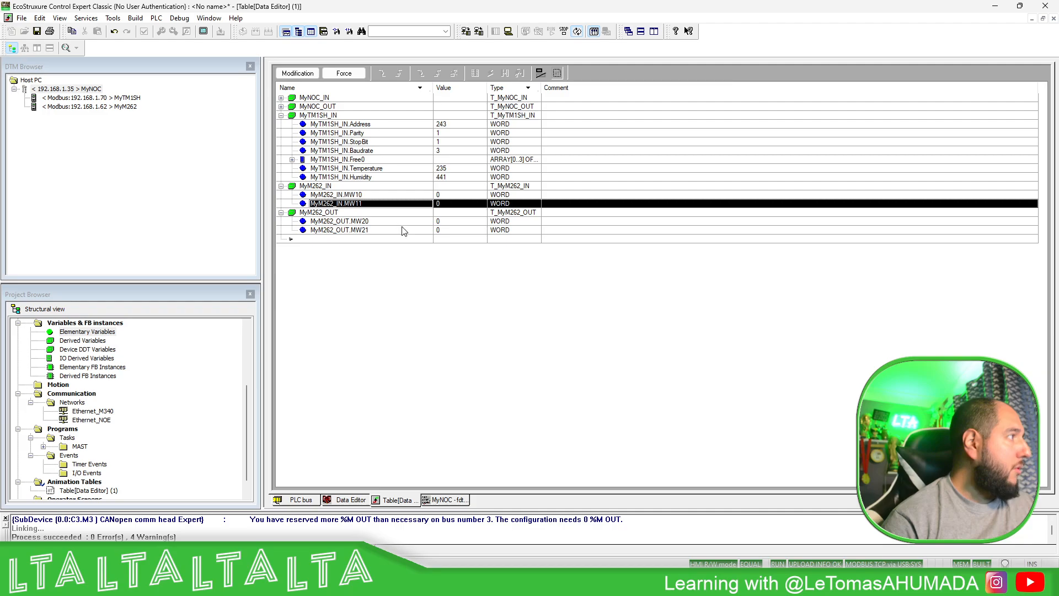
pyautogui.click(421, 223)
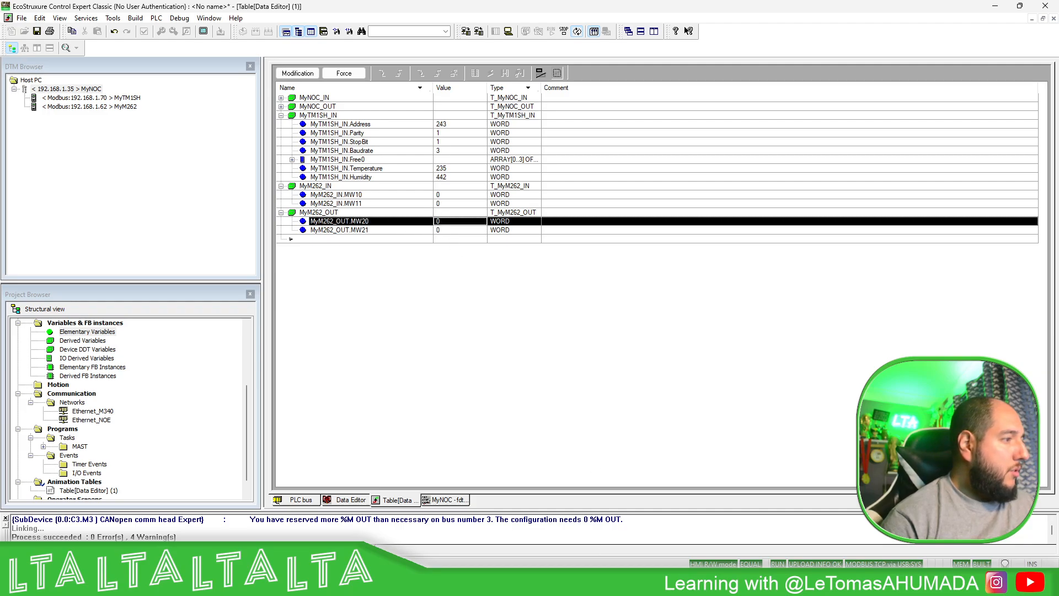
# - Switch to Machine Expert Logic Builder and write 11 to %MW10 and 22 to %MW11 in Watch 1, confirming the write
pyautogui.hotkey('alt', 'Tab')
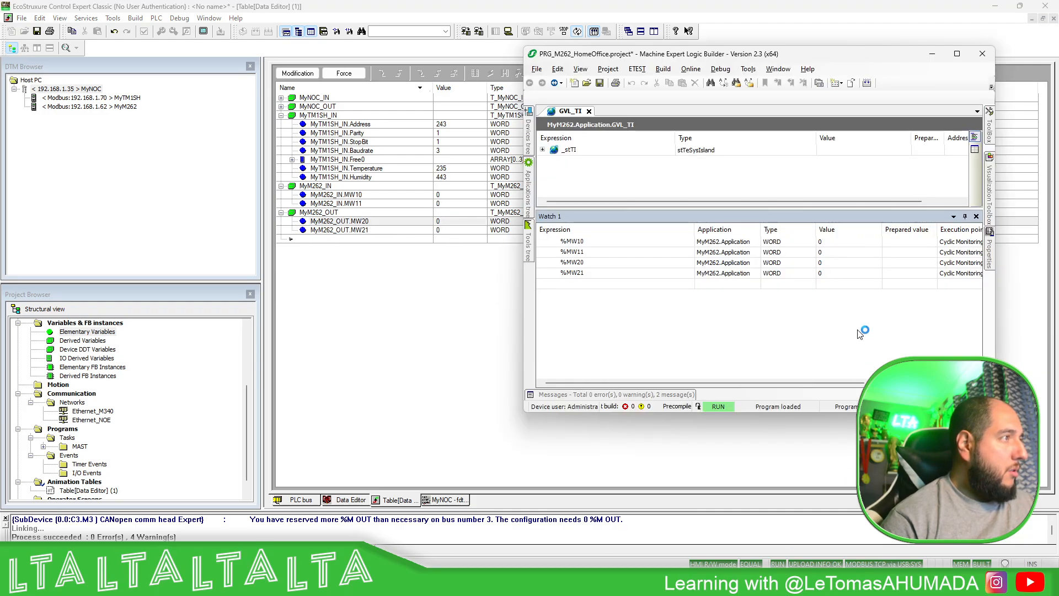
pyautogui.click(897, 243)
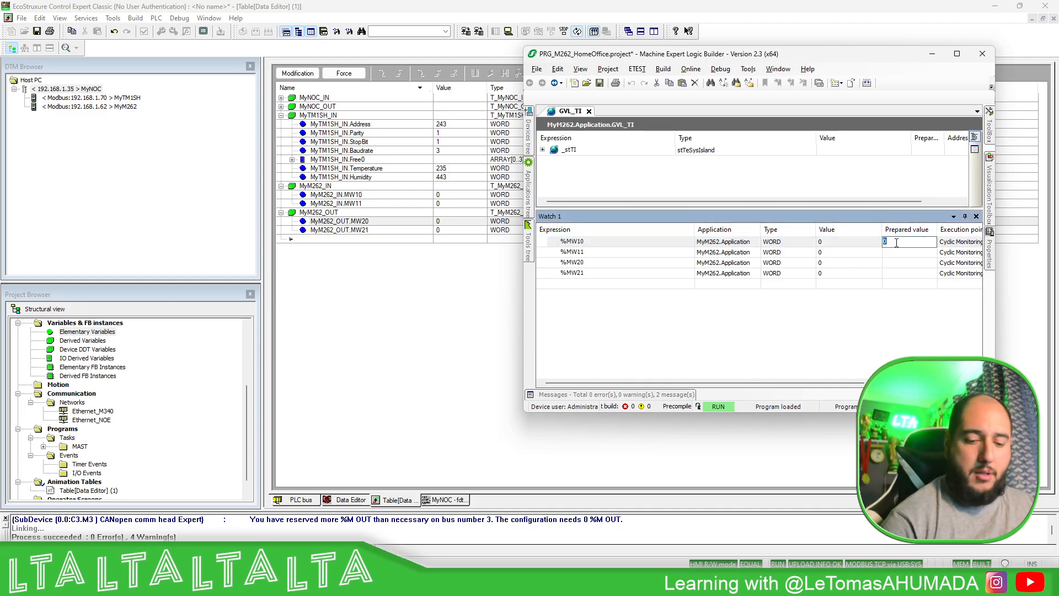
pyautogui.write('11')
pyautogui.press('Return')
pyautogui.click(912, 253)
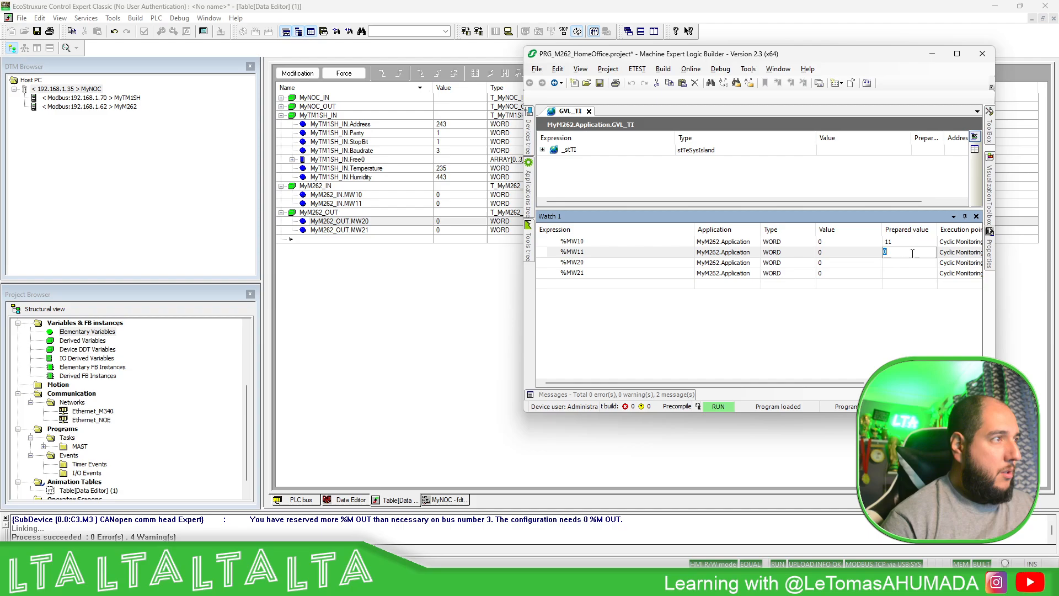
pyautogui.write('22')
pyautogui.press('Return')
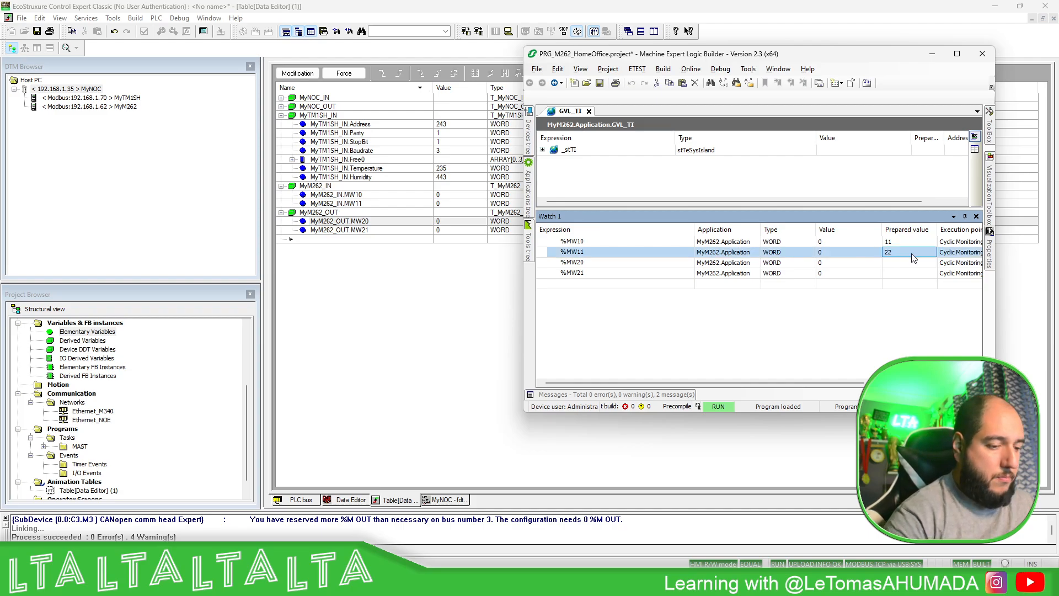
pyautogui.hotkey('ctrl', 'F7')
pyautogui.click(570, 333)
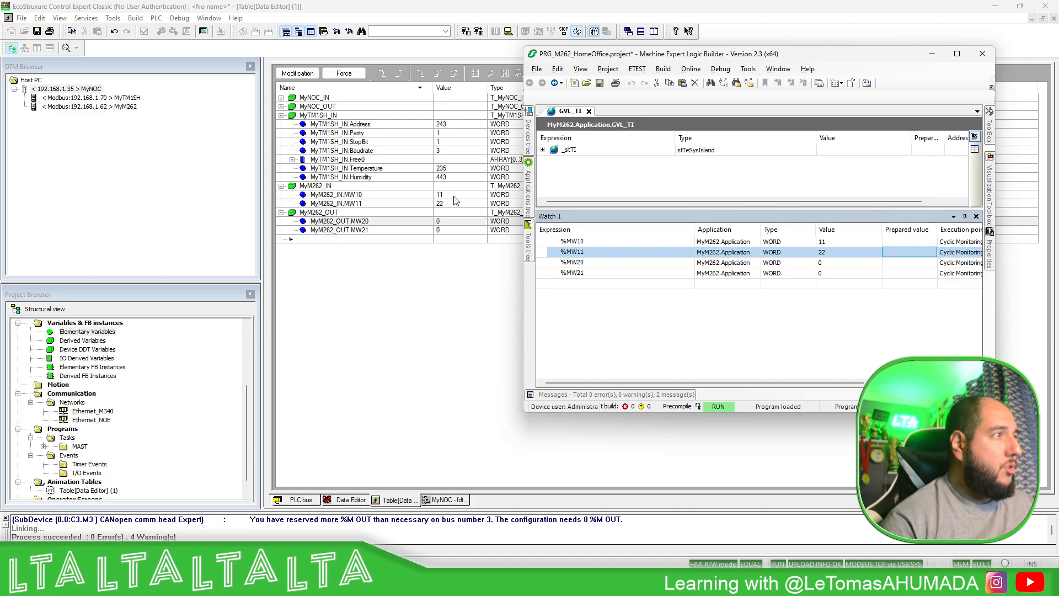
# - Try to write 4545 to %MW20 from the Watch 1 list, confirming the write operation
pyautogui.click(902, 262)
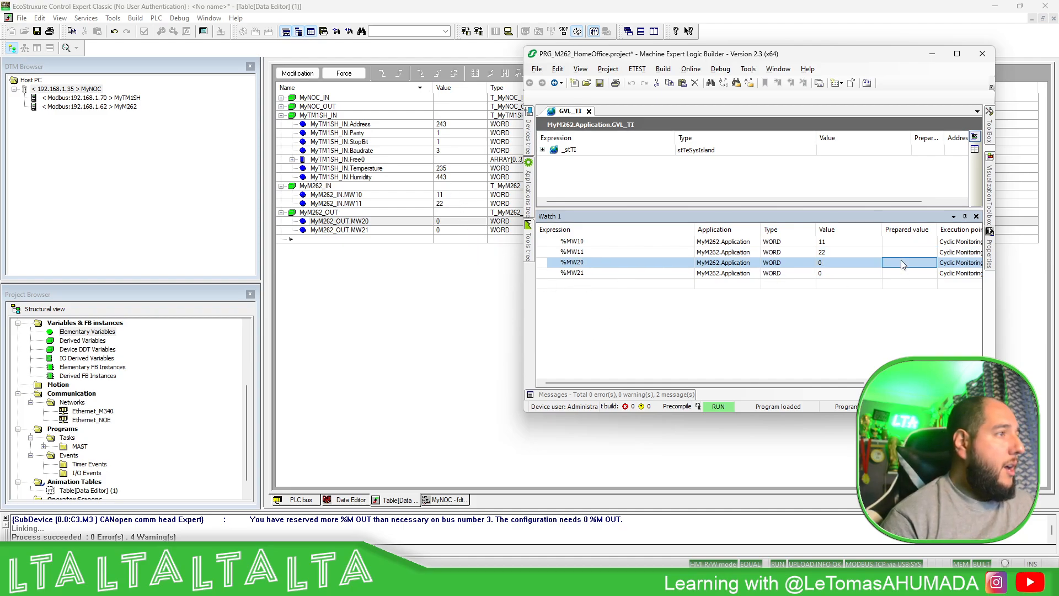
pyautogui.click(902, 260)
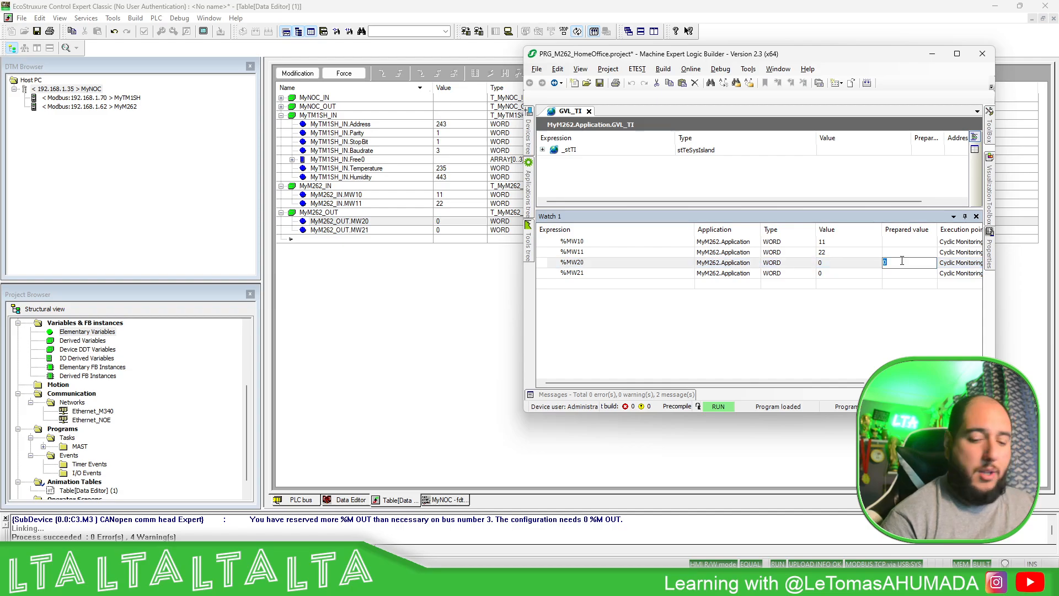
pyautogui.write('4545')
pyautogui.press('Return')
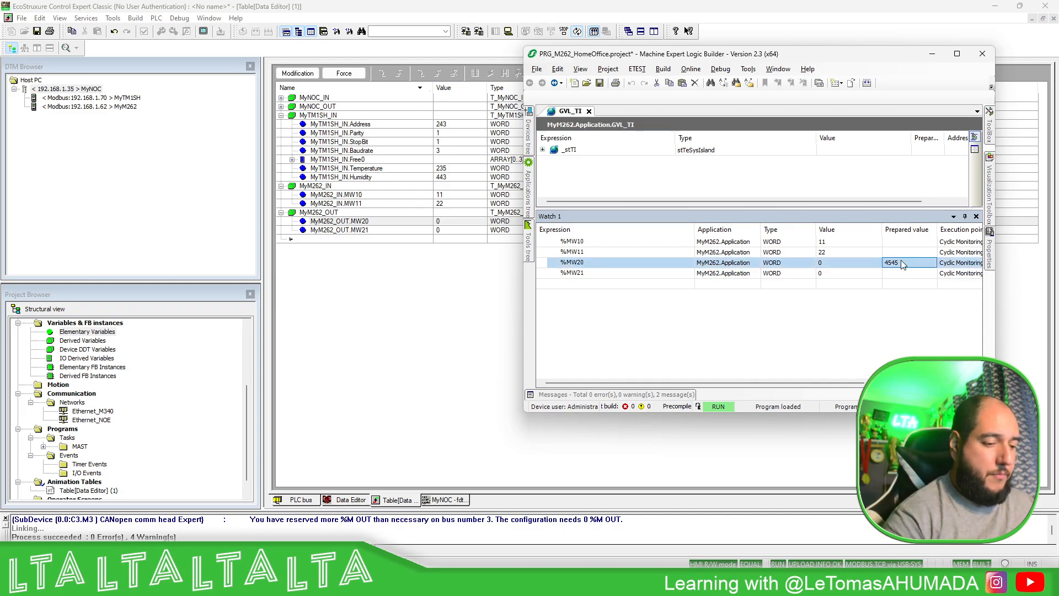
pyautogui.hotkey('ctrl', 'F7')
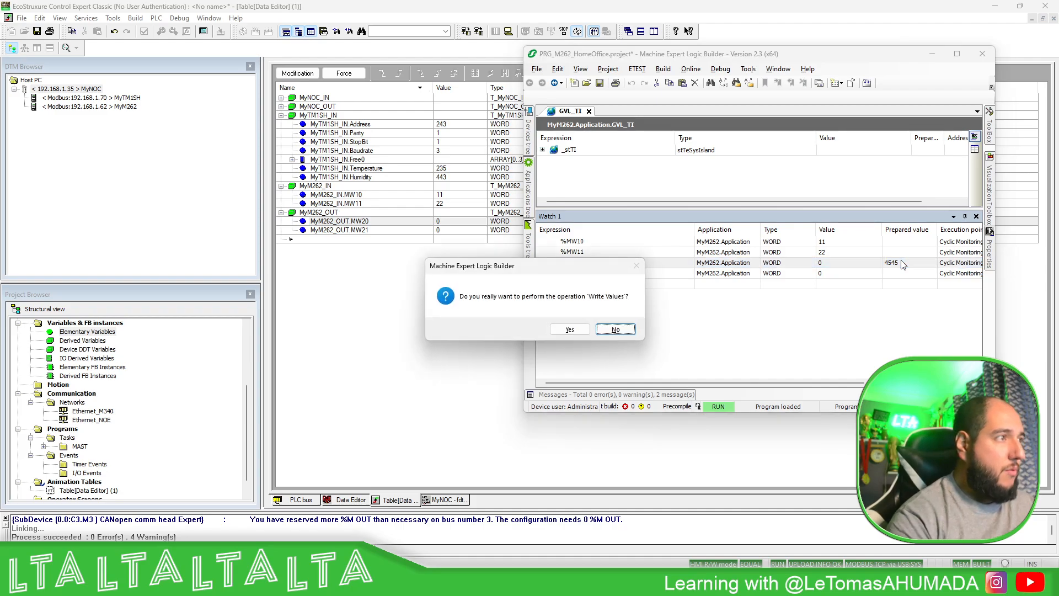
pyautogui.click(570, 330)
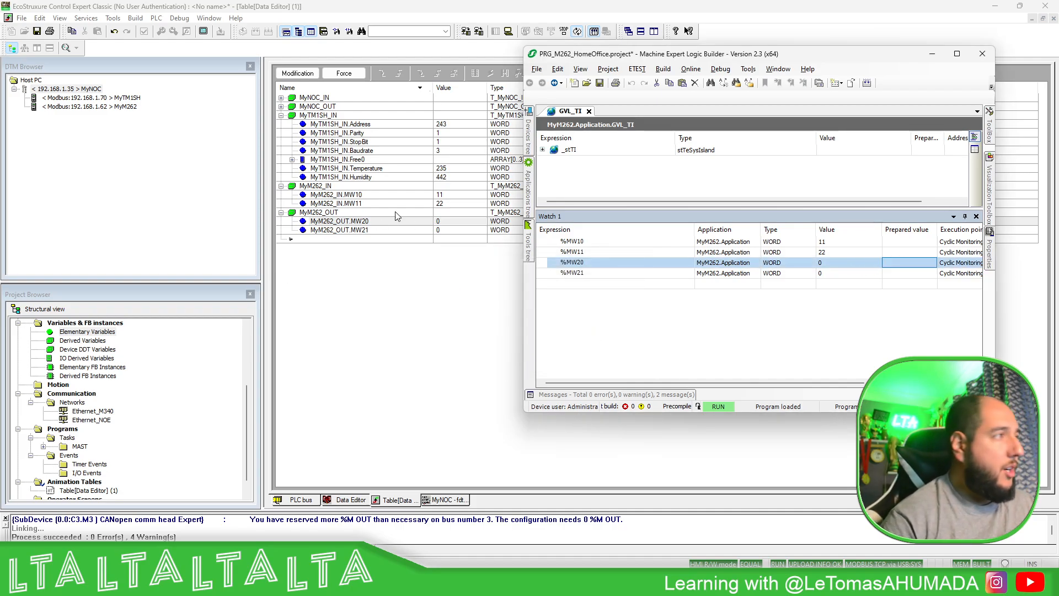
# - In the Control Expert animation table, enable modification and set MyM262_OUT.MW20 to 456 and MyM262_OUT.MW21 to 789
pyautogui.click(448, 222)
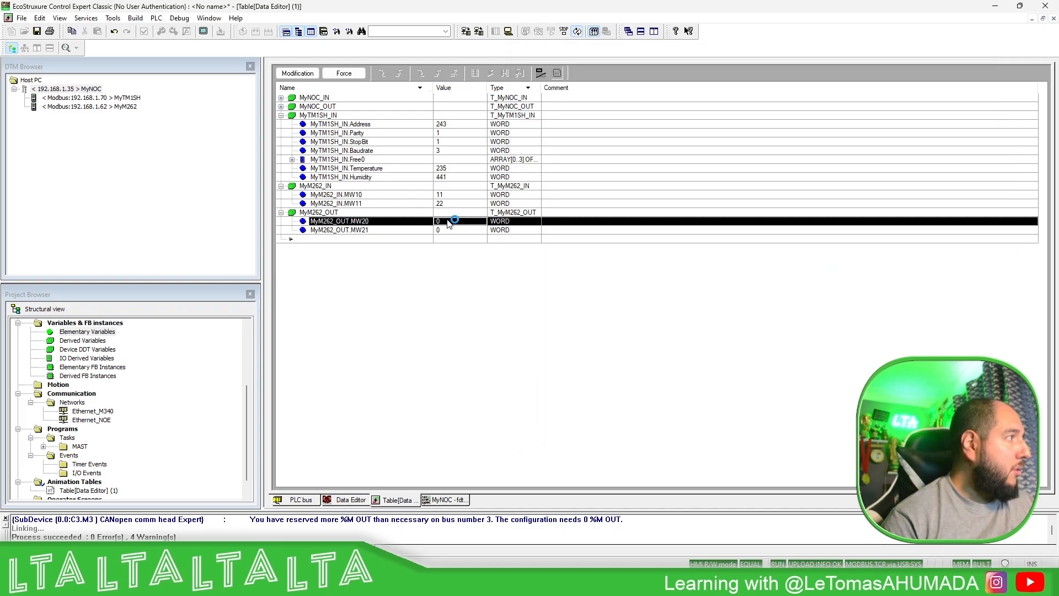
pyautogui.click(301, 74)
pyautogui.click(455, 221)
pyautogui.click(455, 221)
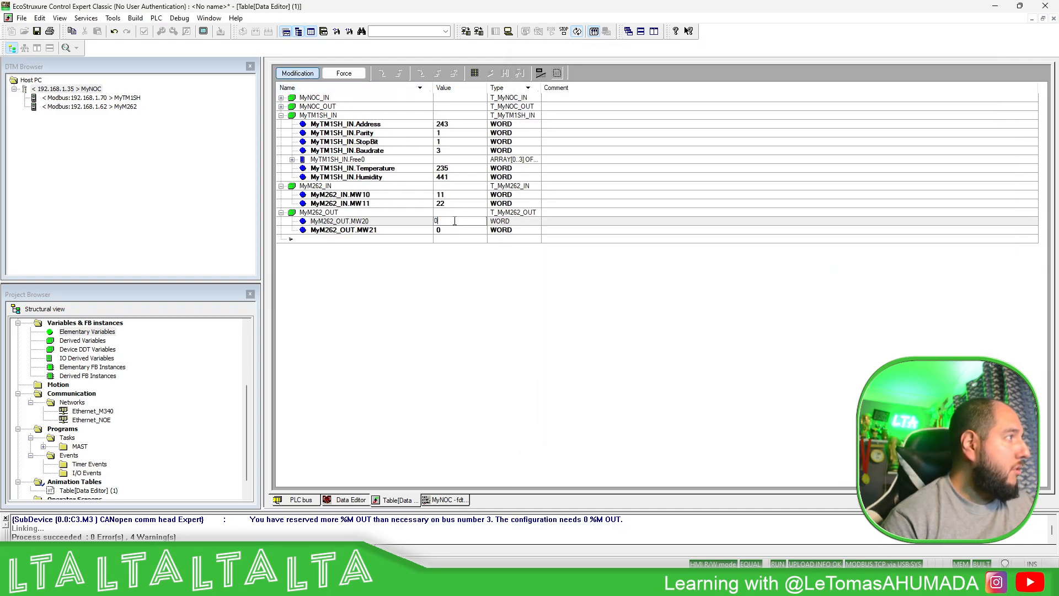
pyautogui.click(404, 224)
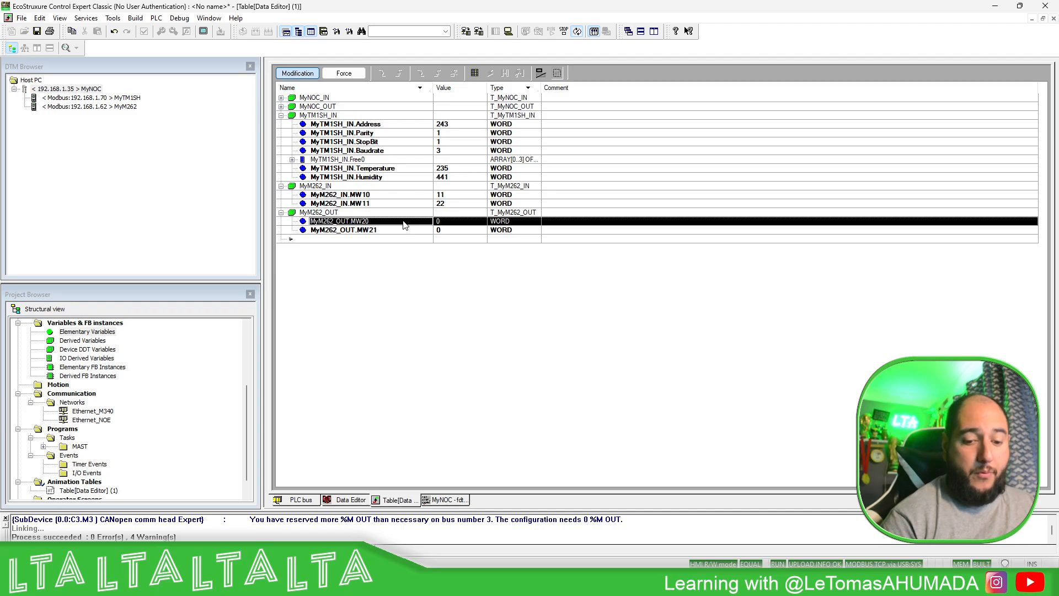
pyautogui.click(445, 223)
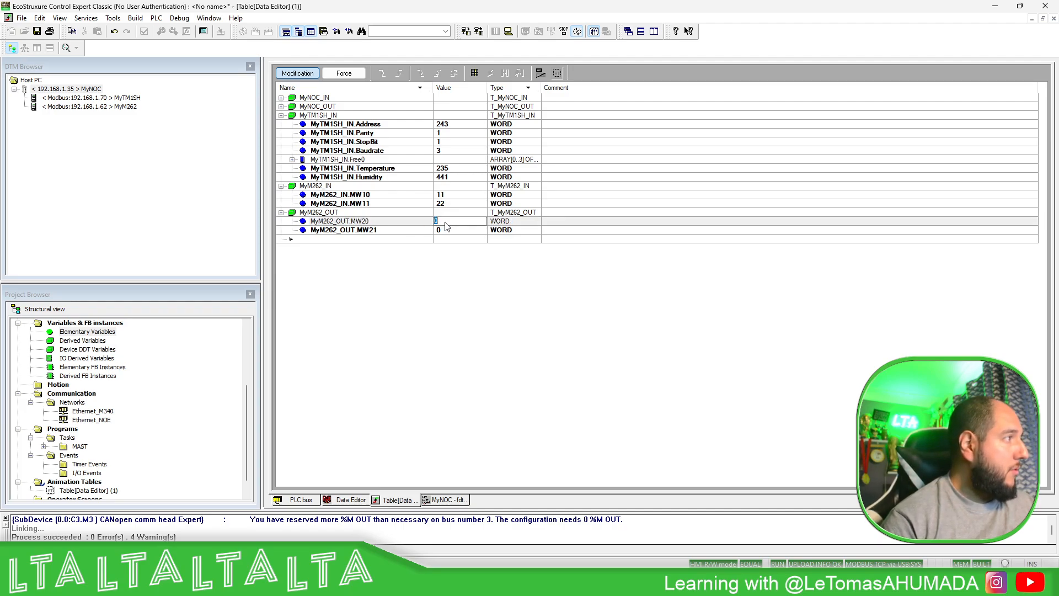
pyautogui.write('456')
pyautogui.press('Return')
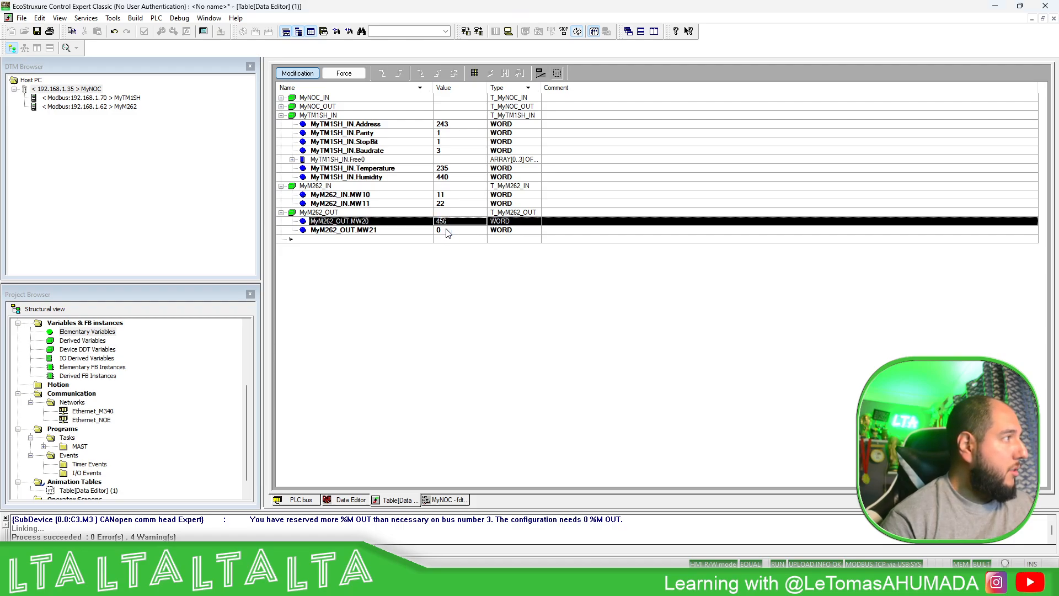
pyautogui.click(447, 231)
pyautogui.write('789')
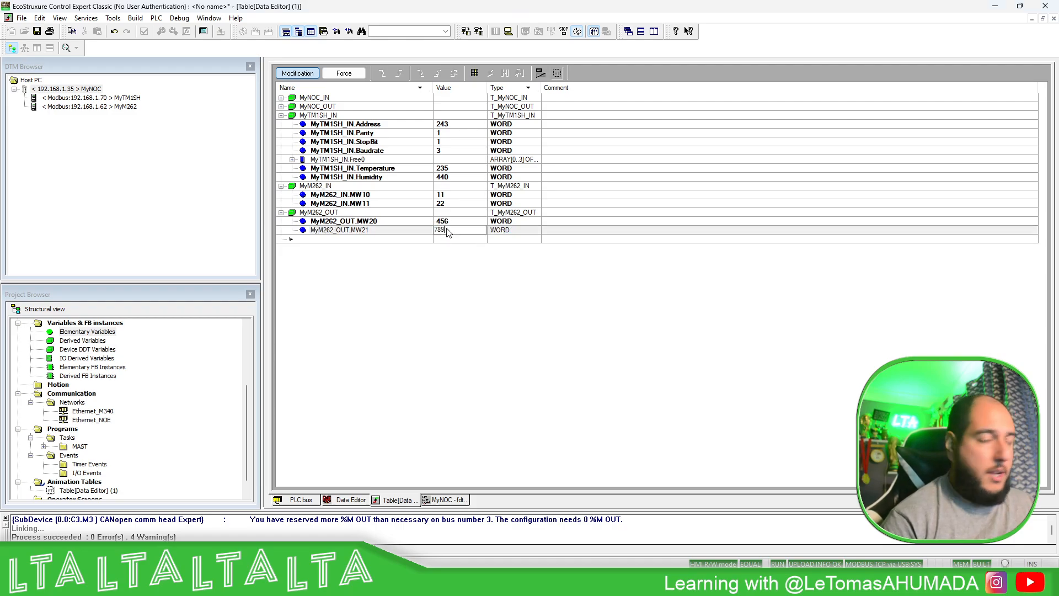
pyautogui.press('Return')
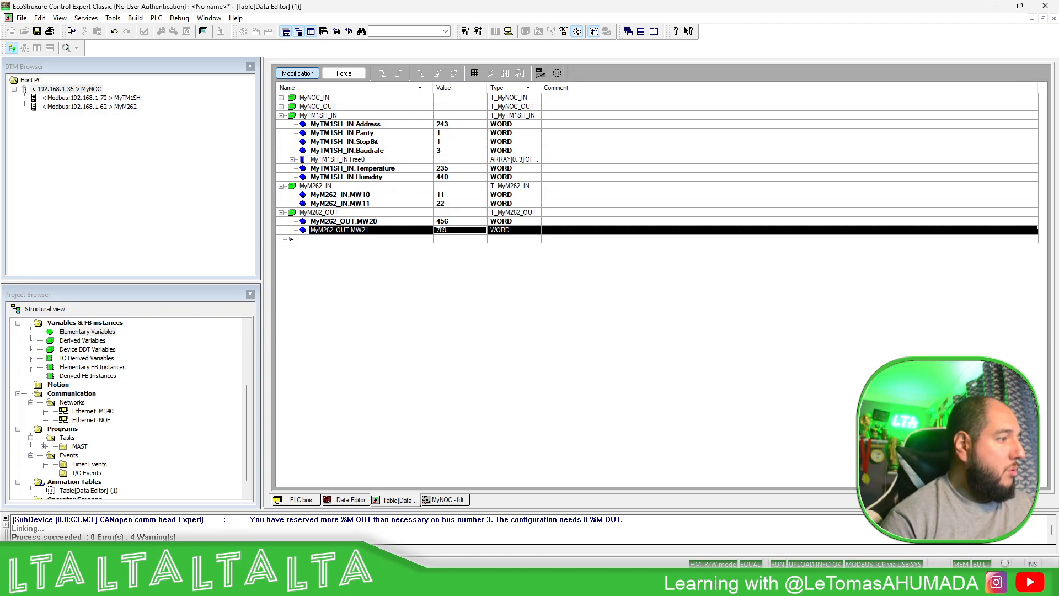
# - Check %MW20 and %MW21 in the Machine Expert Logic Builder watch list, and return to the Control Expert animation table
pyautogui.hotkey('alt', 'Tab')
pyautogui.click(836, 276)
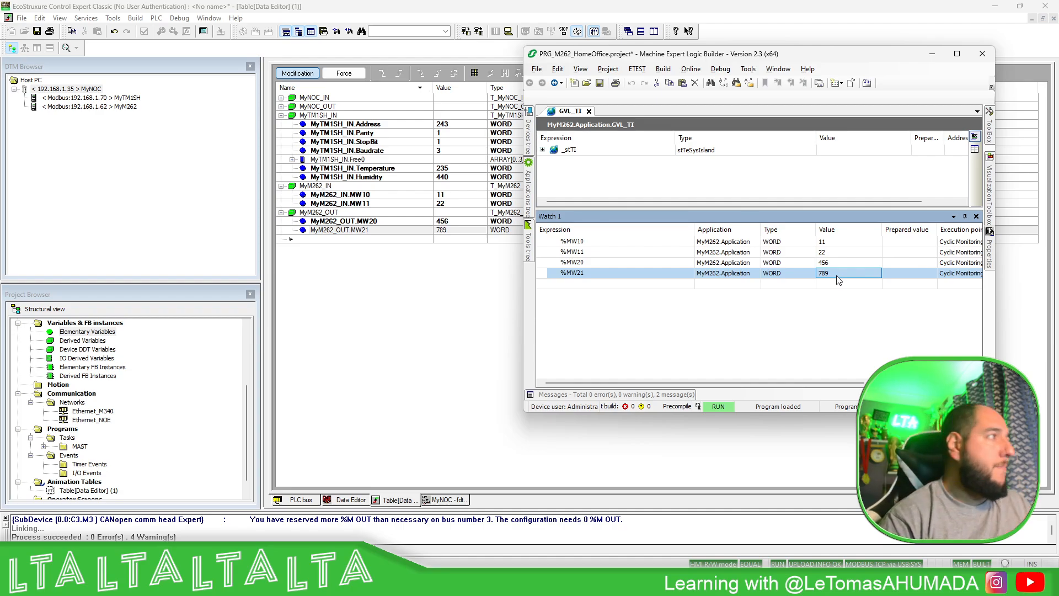
pyautogui.click(411, 232)
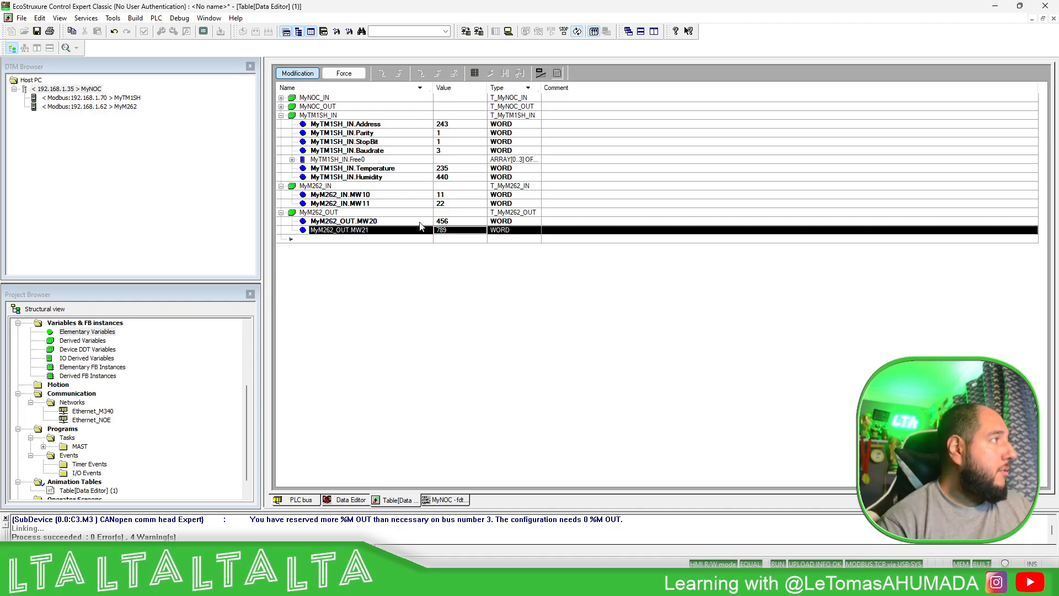
pyautogui.click(126, 99)
pyautogui.click(119, 107)
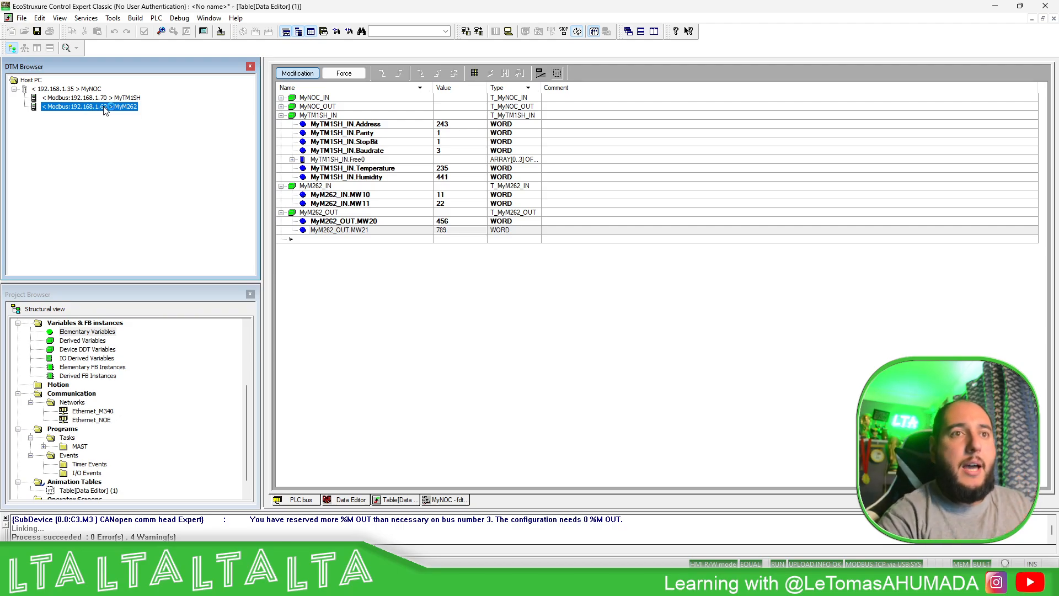
pyautogui.click(116, 99)
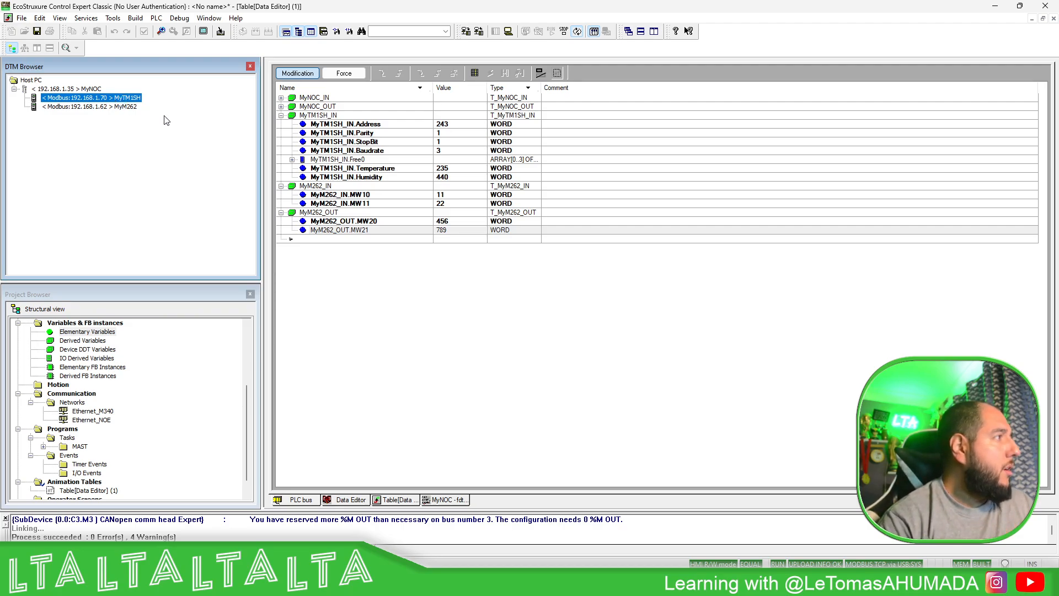
# - Expand MyNOC_OUT and its CONTROL_BITS_OUT array in the animation table and widen the name column to show the full element names
pyautogui.click(395, 265)
pyautogui.click(281, 106)
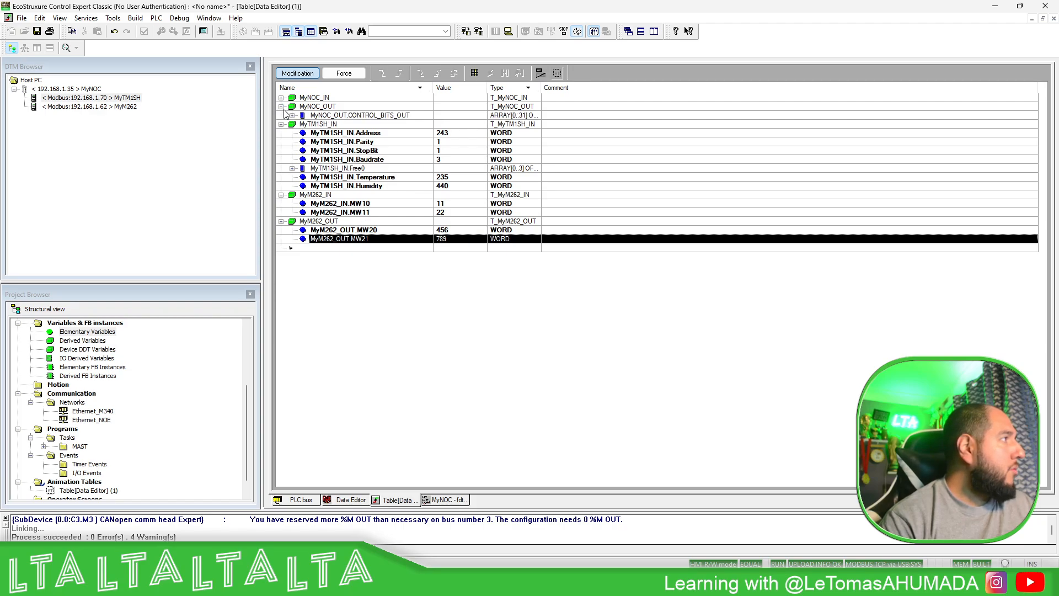
pyautogui.click(292, 115)
pyautogui.click(292, 115)
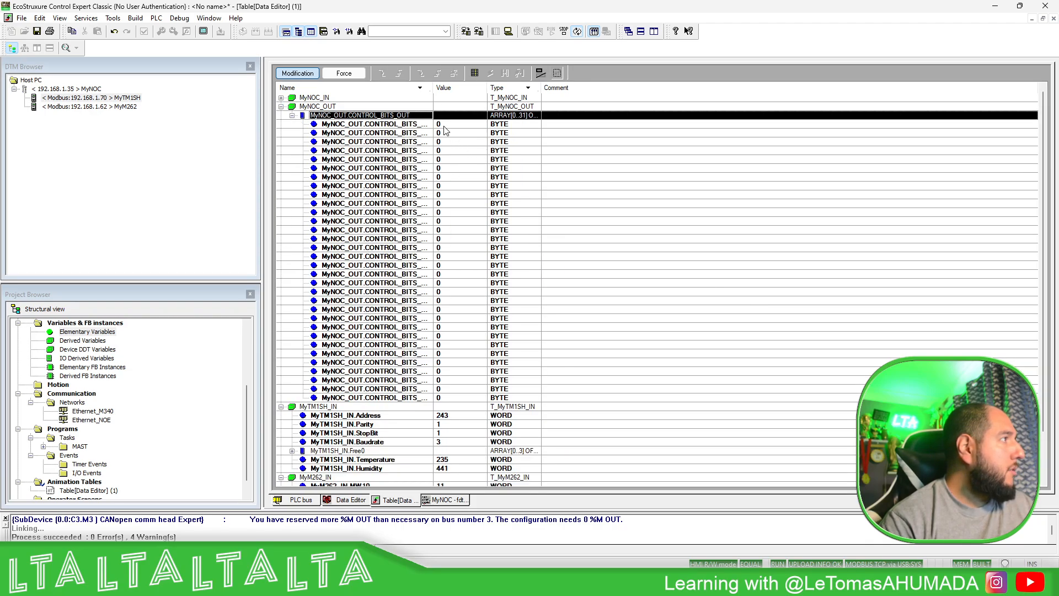
pyautogui.moveTo(434, 94); pyautogui.dragTo(532, 95)
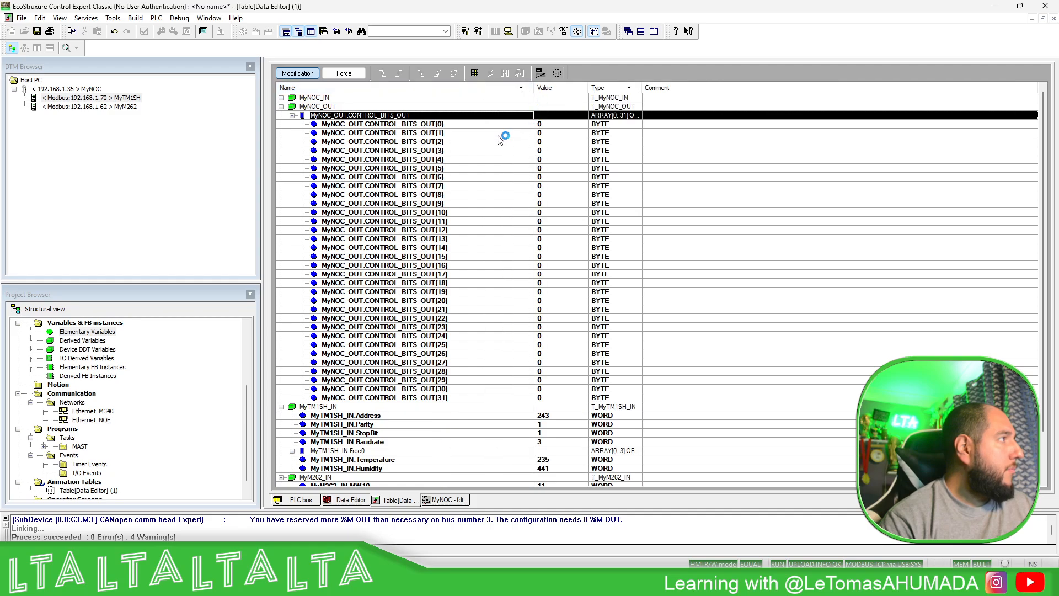
# - Change the display format of MyNOC_OUT.CONTROL_BITS_OUT[0] to binary
pyautogui.click(430, 133)
pyautogui.click(449, 123)
pyautogui.rightClick(556, 129)
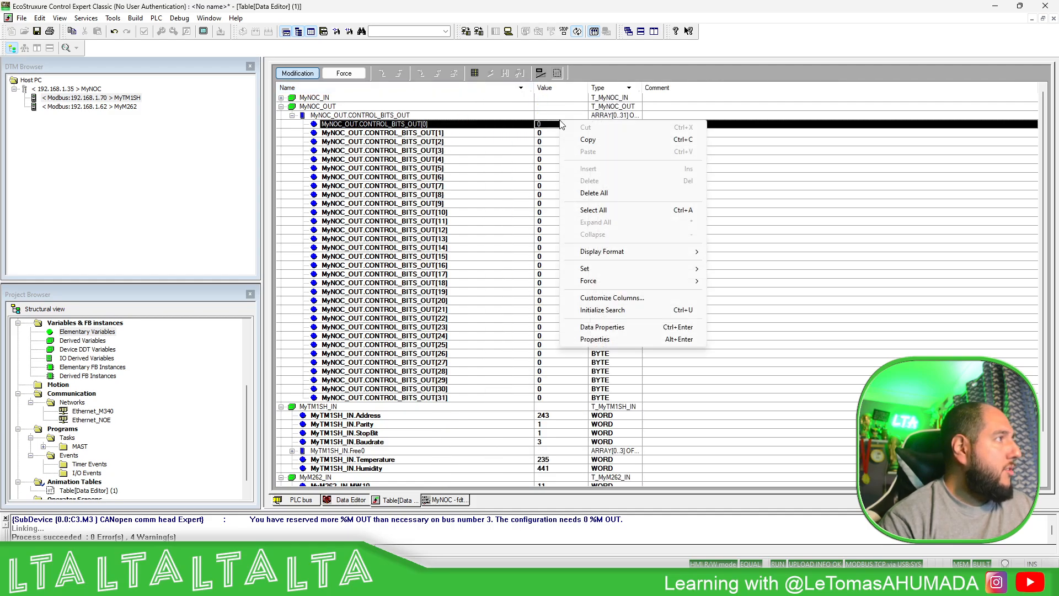
pyautogui.moveTo(666, 256)
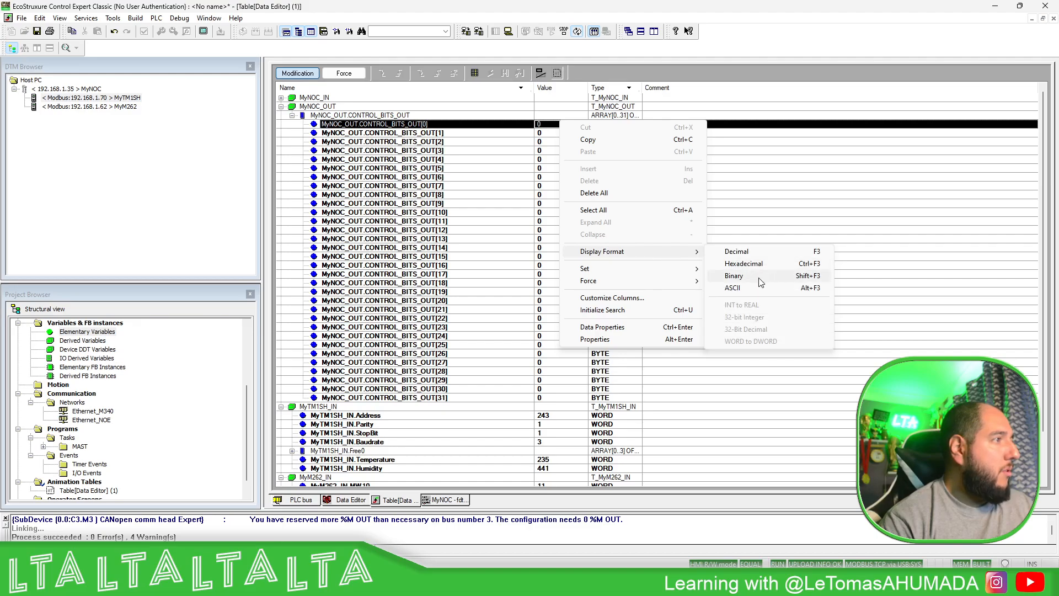
pyautogui.click(734, 276)
# - Set MyNOC_OUT.CONTROL_BITS_OUT[0] to 2#0000_0010
pyautogui.click(487, 178)
pyautogui.scroll(-6, 514, 210)
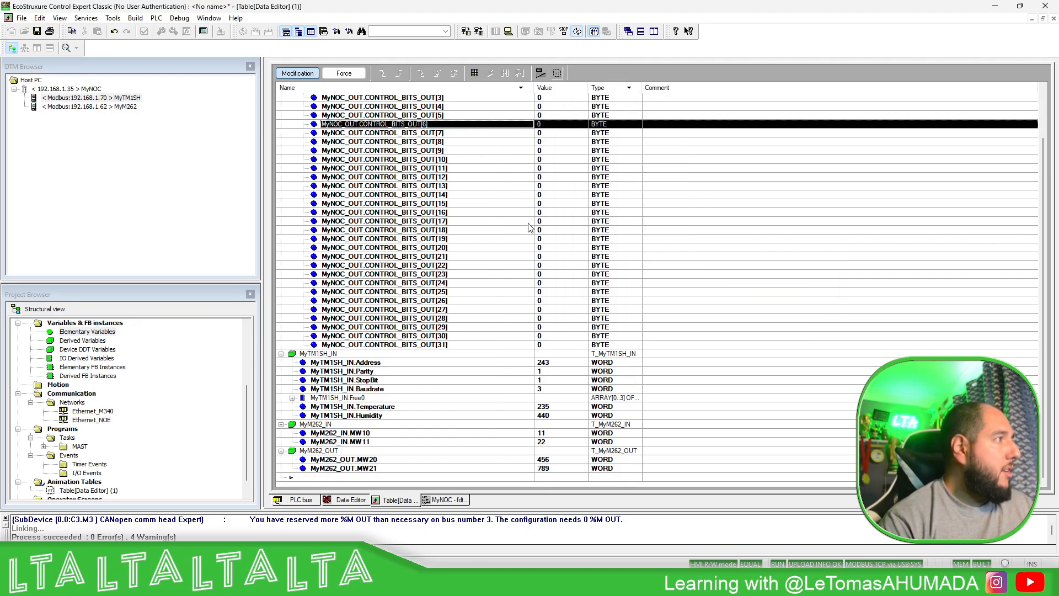
pyautogui.scroll(6, 556, 271)
pyautogui.scroll(-1, 579, 133)
pyautogui.doubleClick(577, 118)
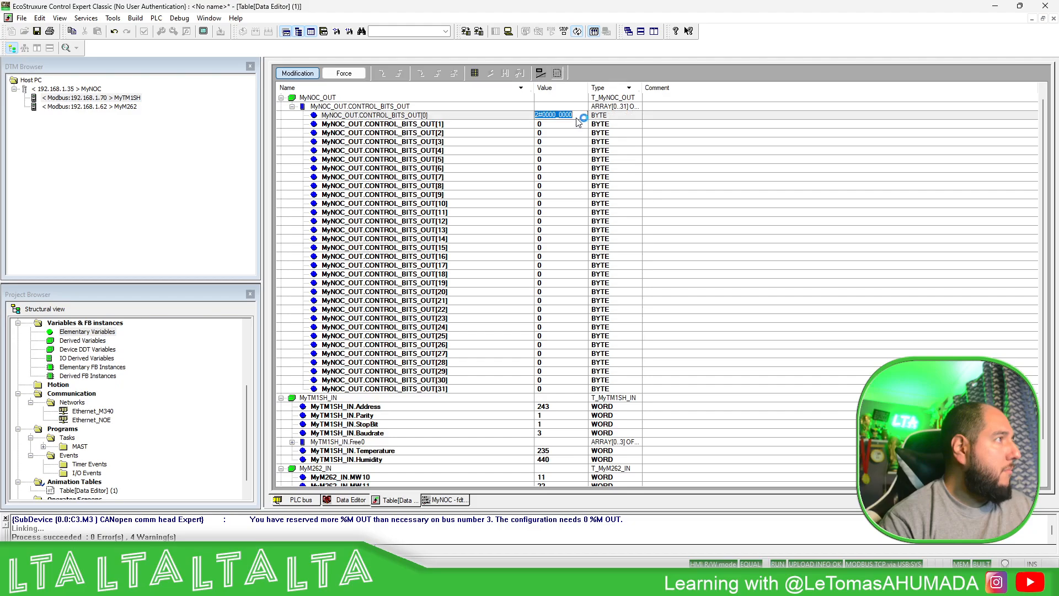
pyautogui.click(570, 115)
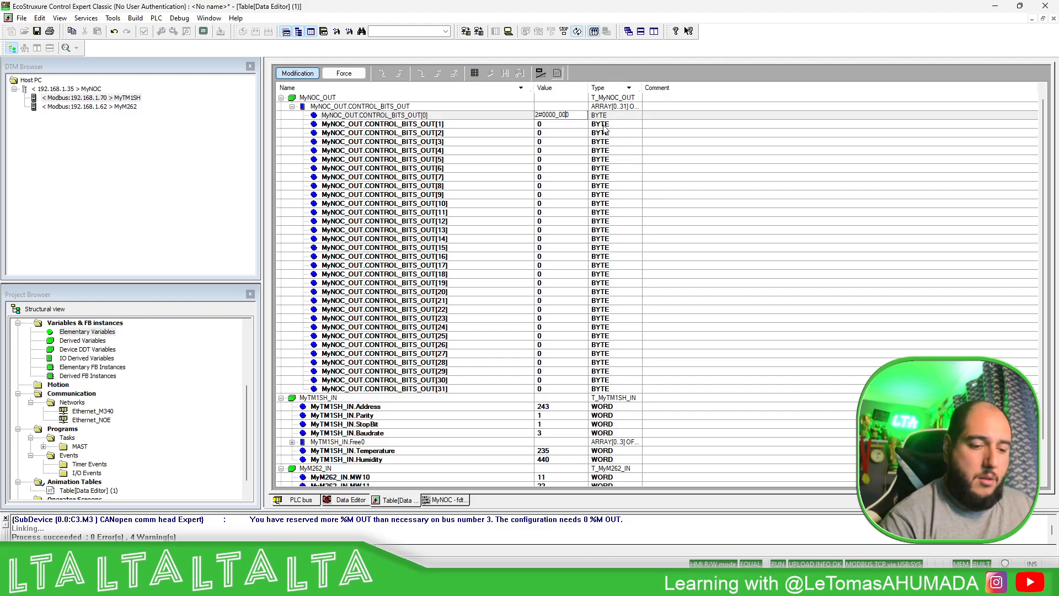
pyautogui.write('1')
pyautogui.press('Return')
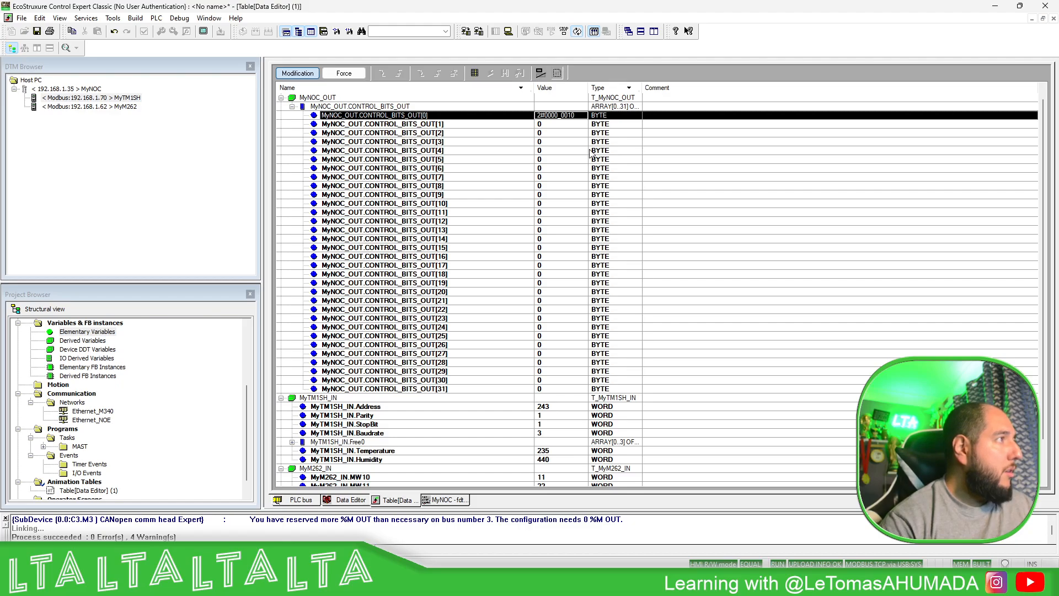
# - Switch to Machine Expert Logic Builder and write 33 to %MW10 and 44 to %MW11 in Watch 1
pyautogui.scroll(-3, 591, 229)
pyautogui.click(523, 470)
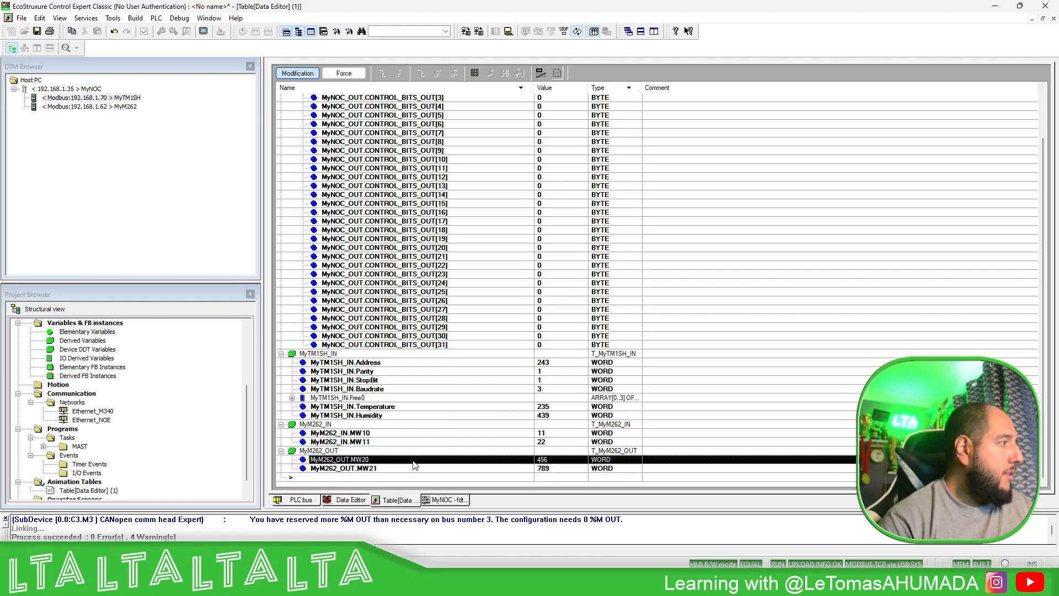
pyautogui.click(508, 434)
pyautogui.click(726, 582)
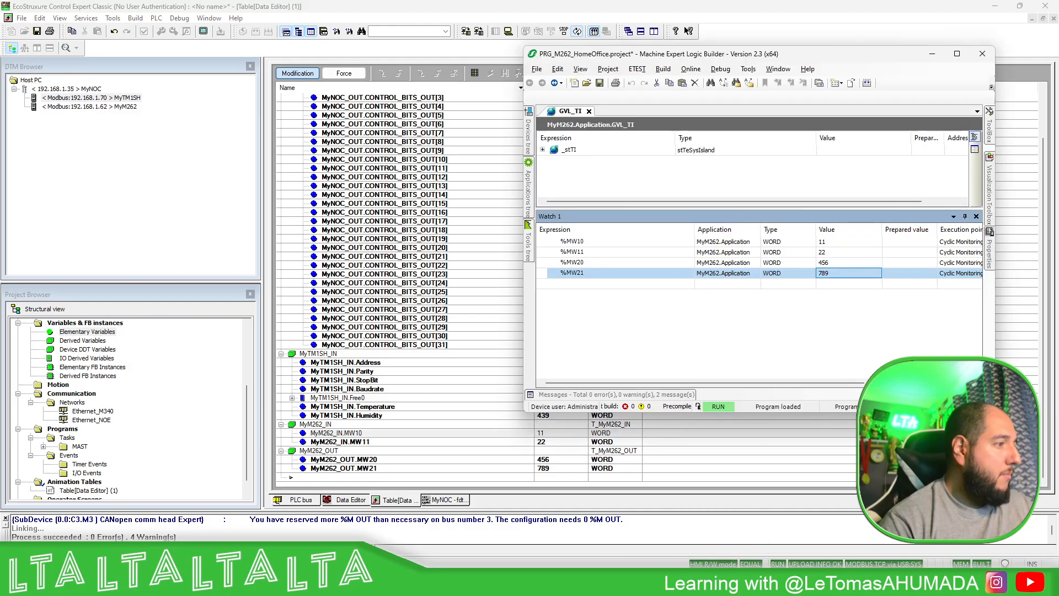
pyautogui.click(900, 250)
pyautogui.doubleClick(903, 242)
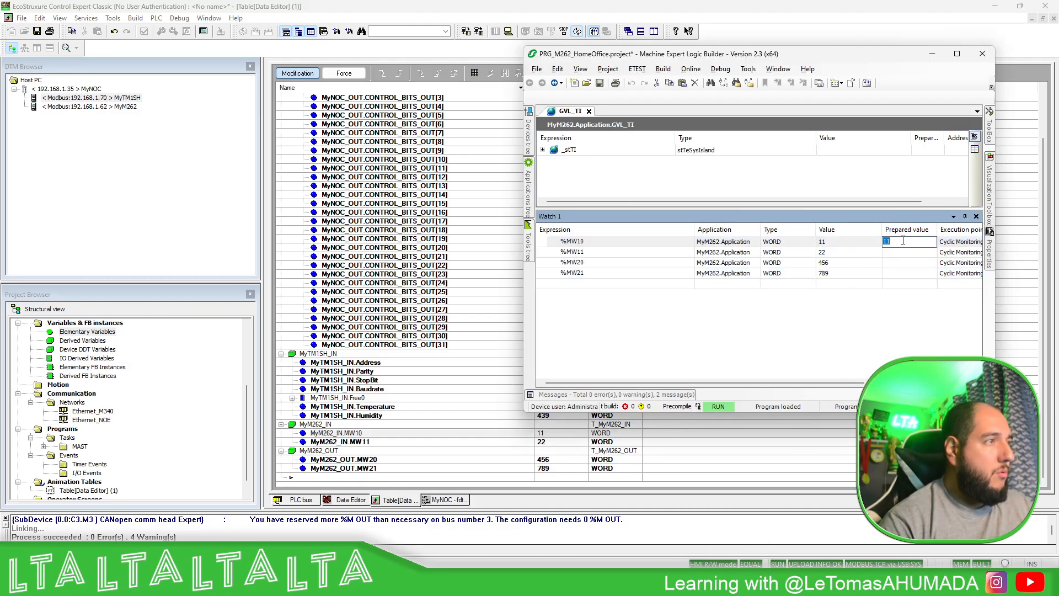
pyautogui.write('33')
pyautogui.press('Return')
pyautogui.click(895, 258)
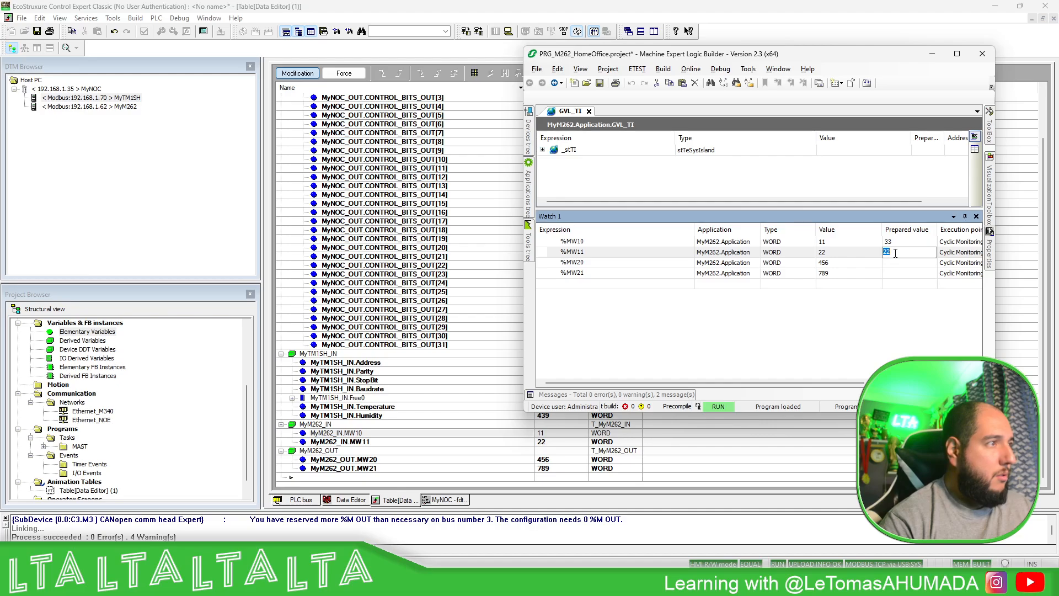
pyautogui.write('44')
pyautogui.press('Return')
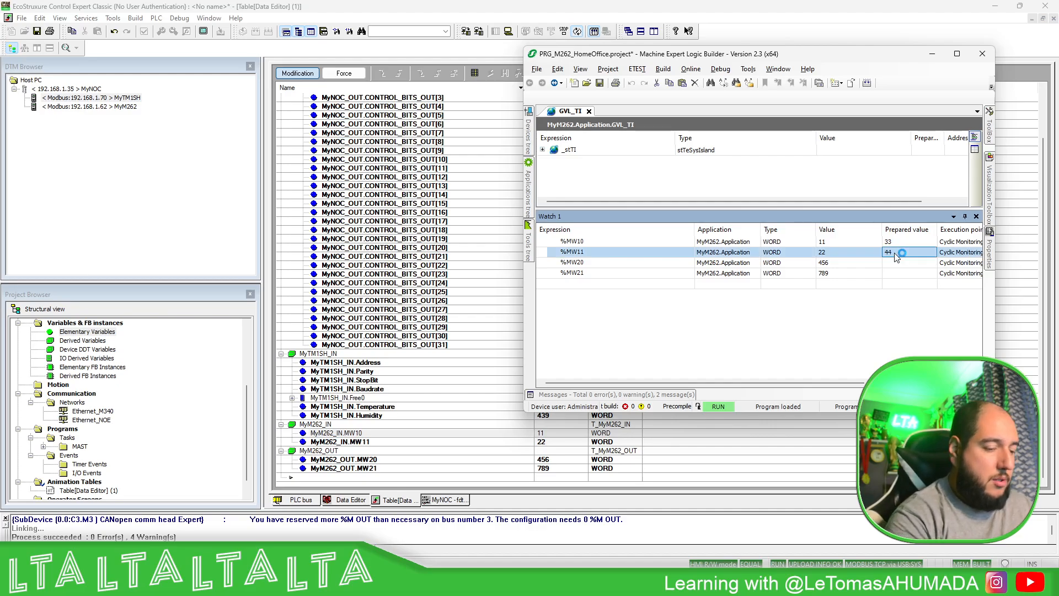
pyautogui.hotkey('ctrl', 'F7')
pyautogui.click(577, 331)
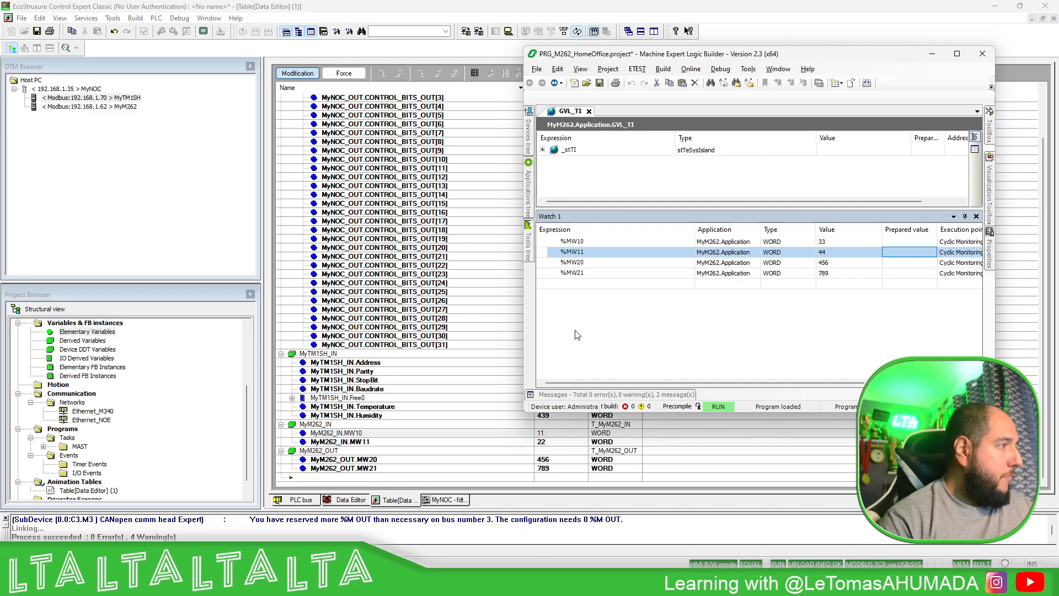
# - Return to Control Expert, check the MyM262_IN words, and set MyNOC_OUT.CONTROL_BITS_OUT[0] to 2#0000_0000
pyautogui.click(544, 444)
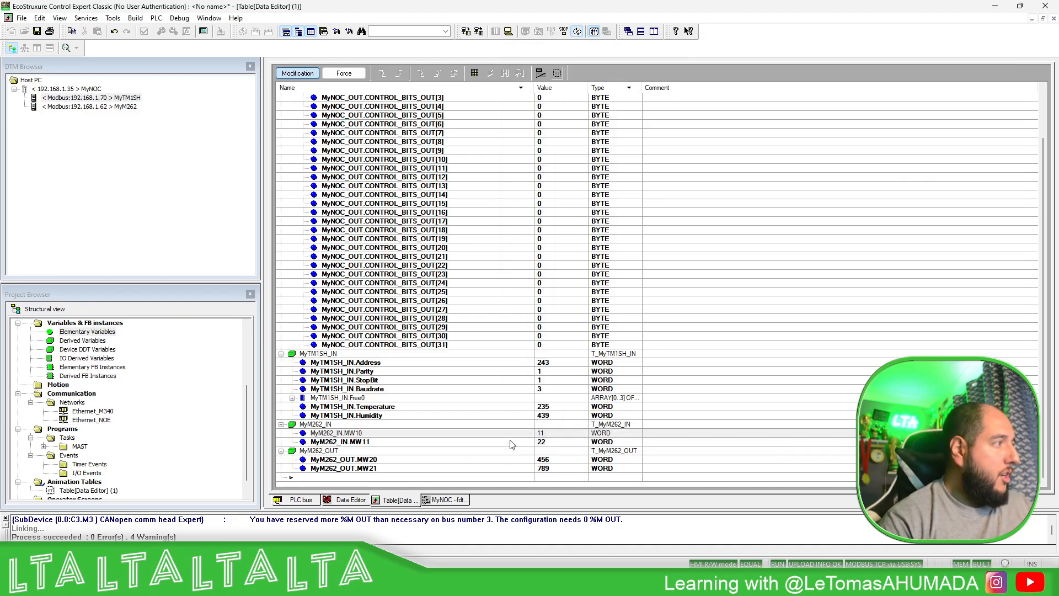
pyautogui.scroll(2, 570, 233)
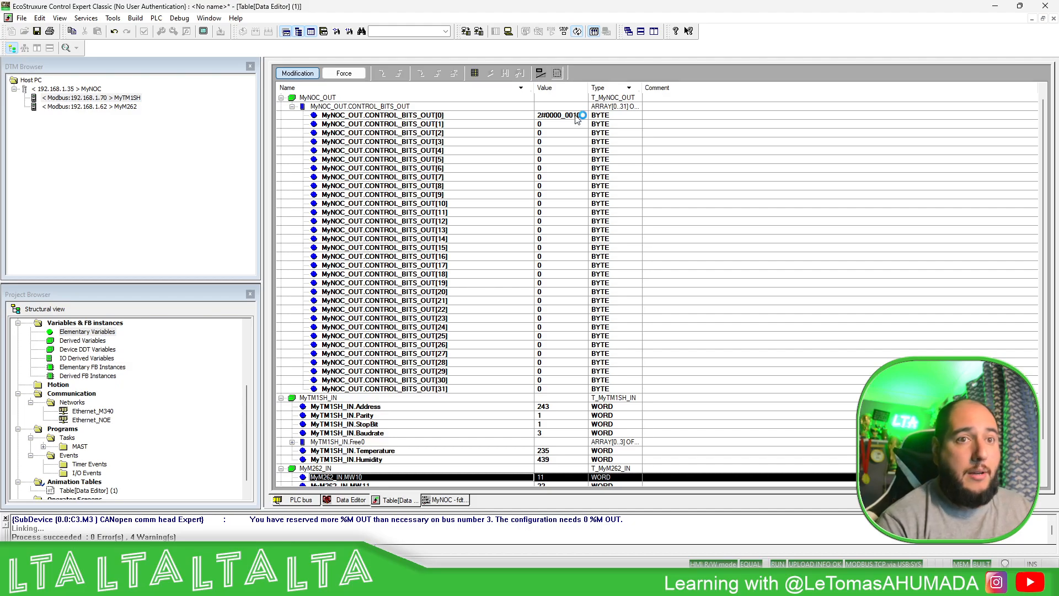
pyautogui.doubleClick(575, 118)
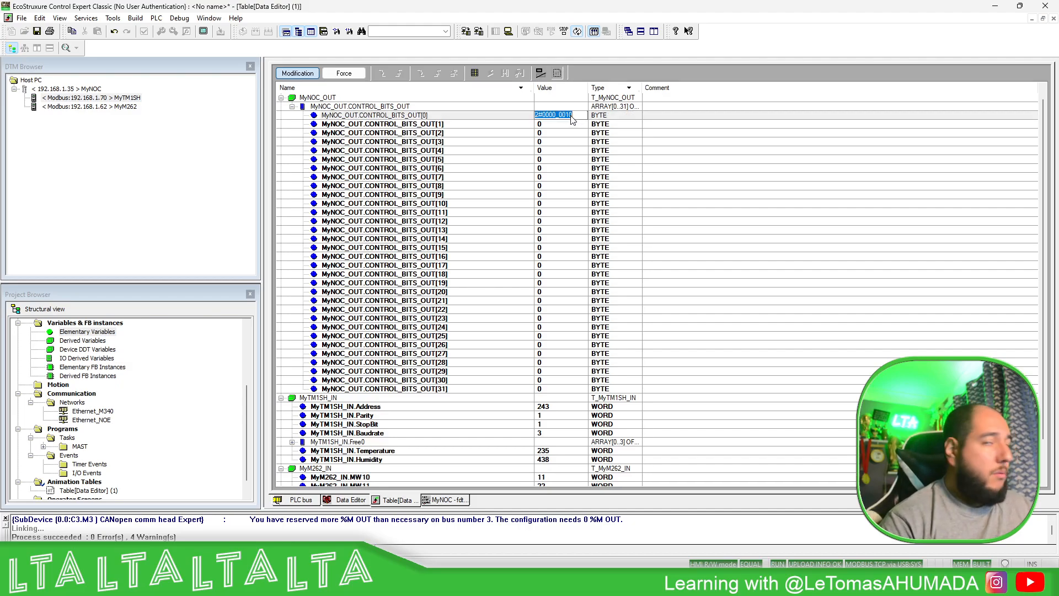
pyautogui.click(570, 116)
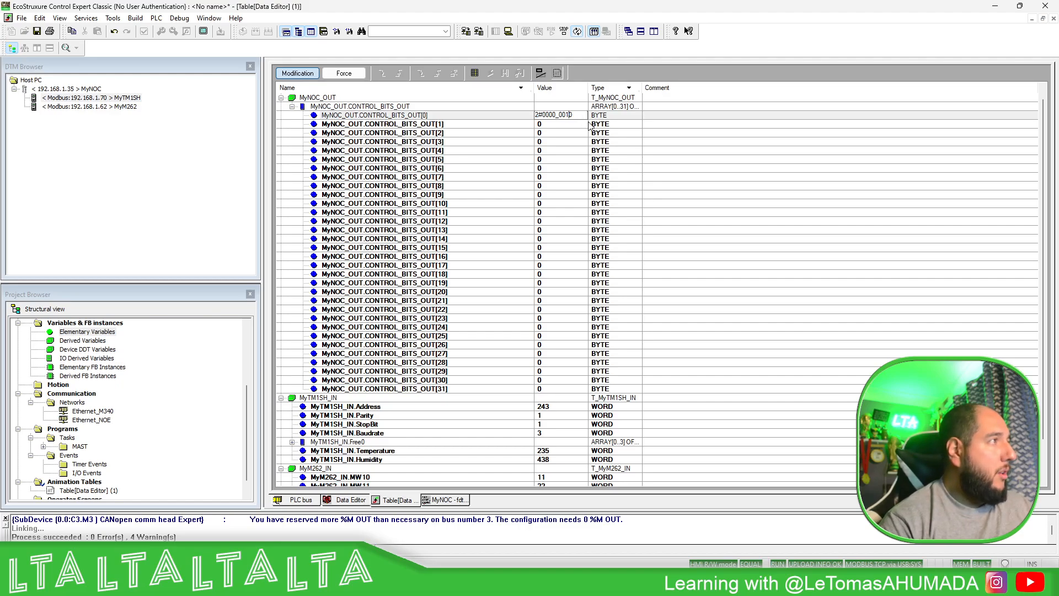
pyautogui.press('BackSpace')
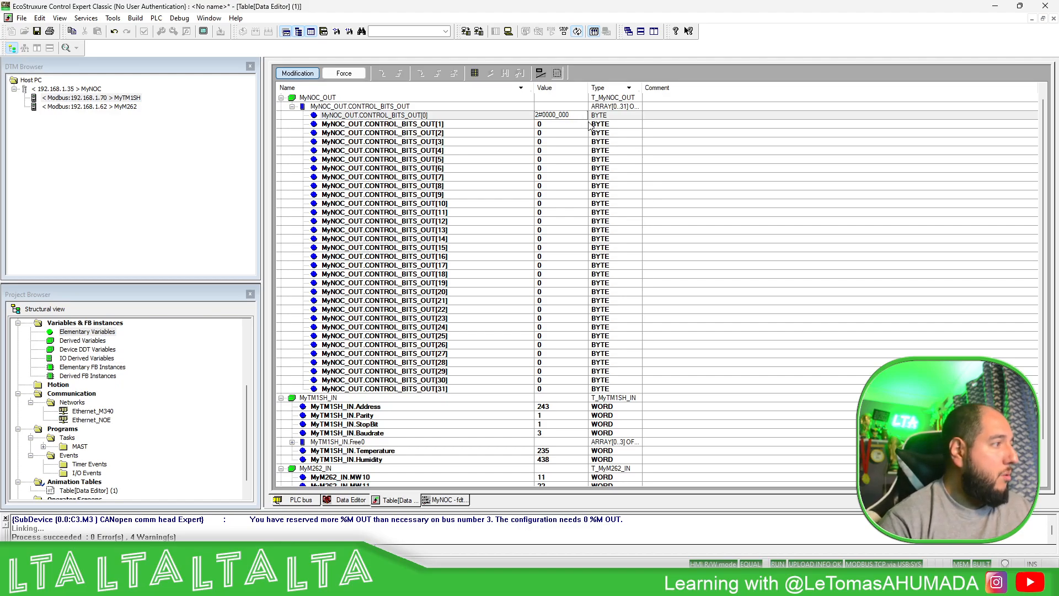
pyautogui.scroll(-1, 629, 216)
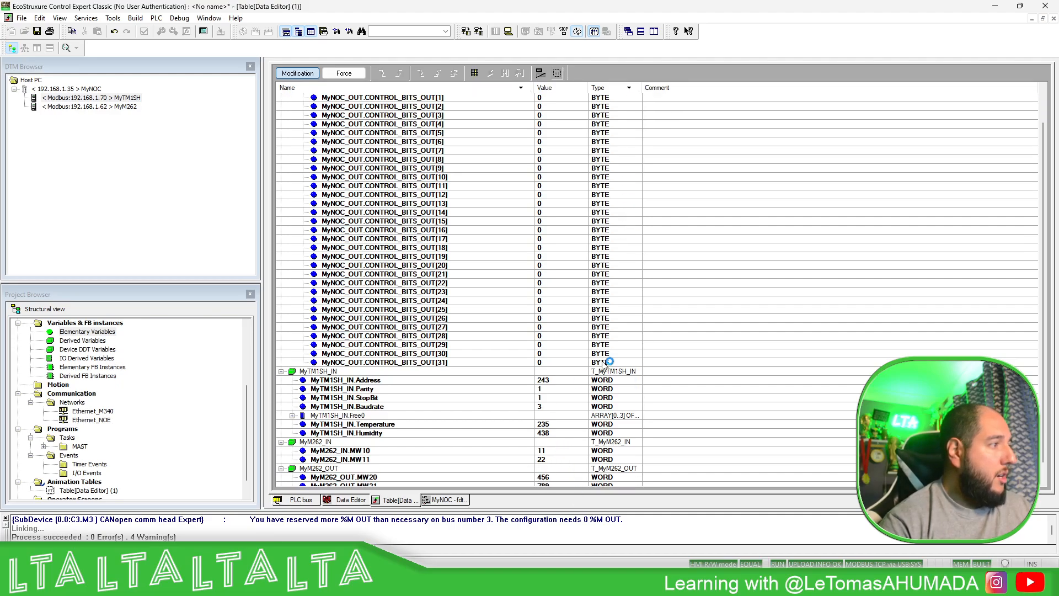
pyautogui.scroll(1, 607, 364)
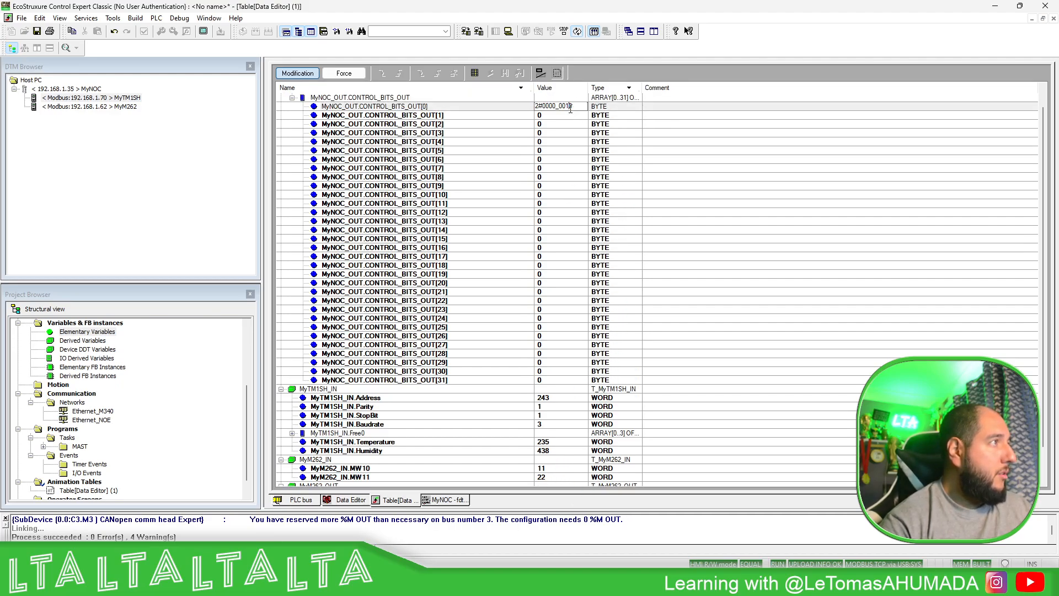
pyautogui.write('0')
pyautogui.press('Return')
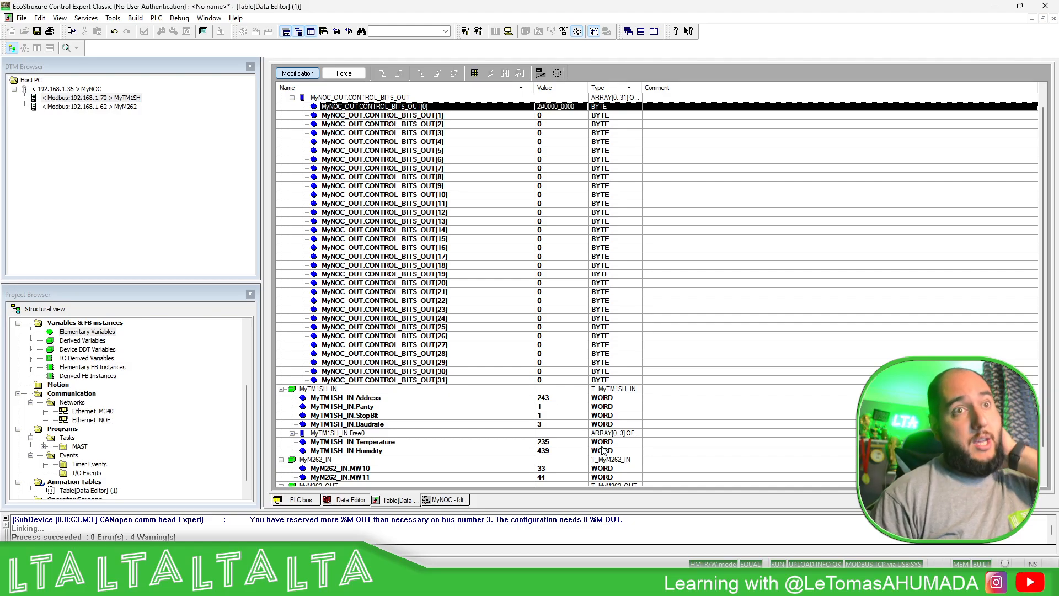
# - Open the PLC bus configuration to view the rack with its NOC and NOE modules
pyautogui.scroll(4, 82, 417)
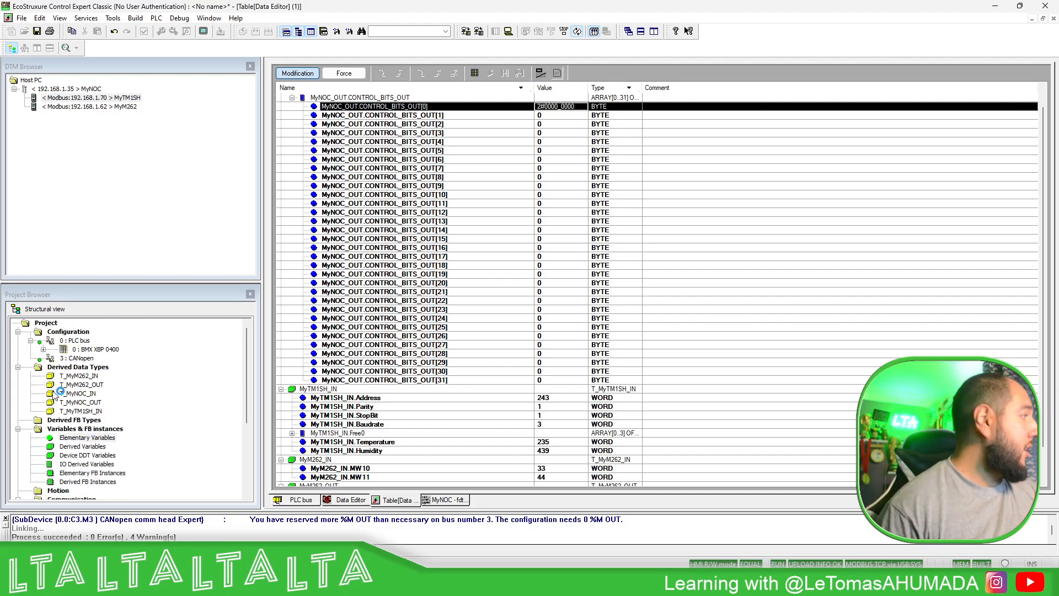
pyautogui.doubleClick(93, 343)
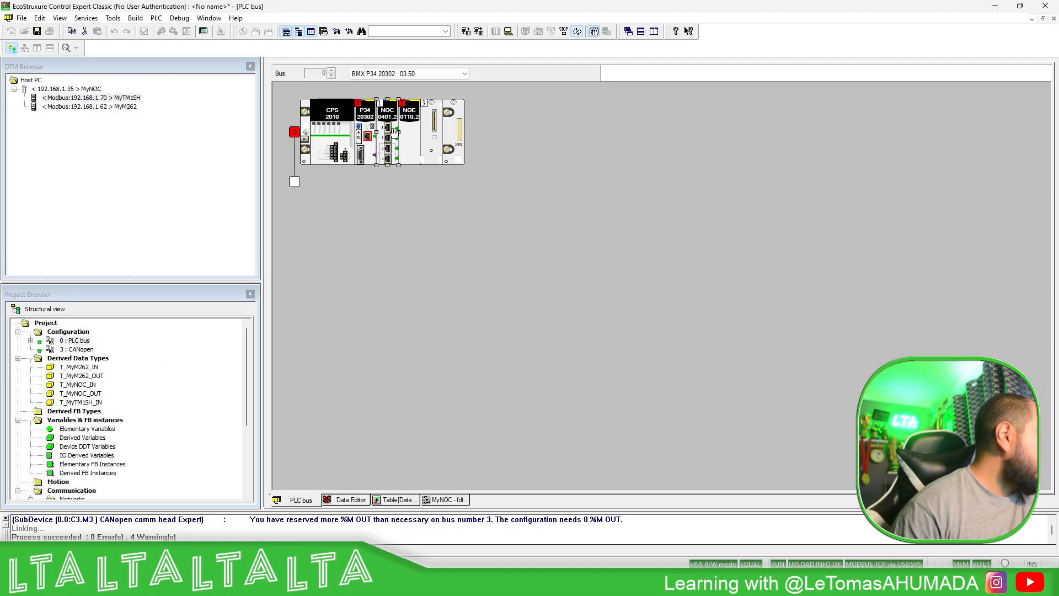